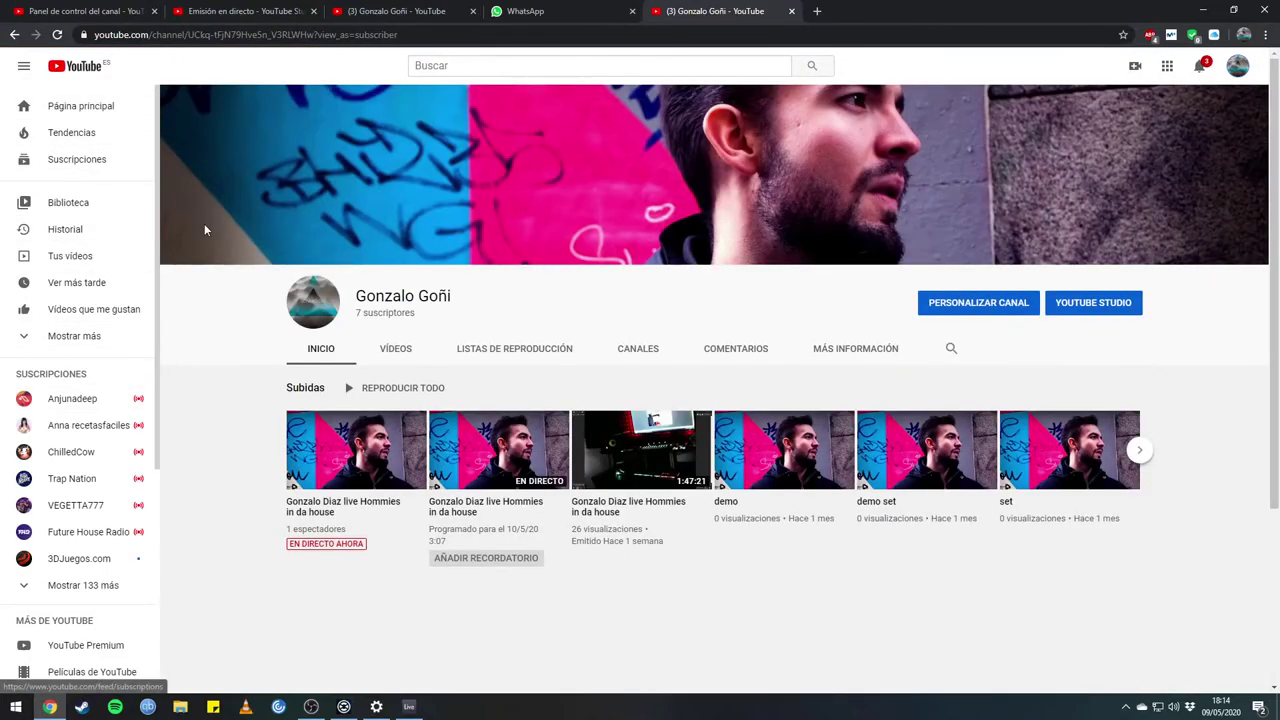
Open the ongoing live stream from the channel's videos and select its web address for copying.
{"action": "left_click", "coordinate": [407, 351]}
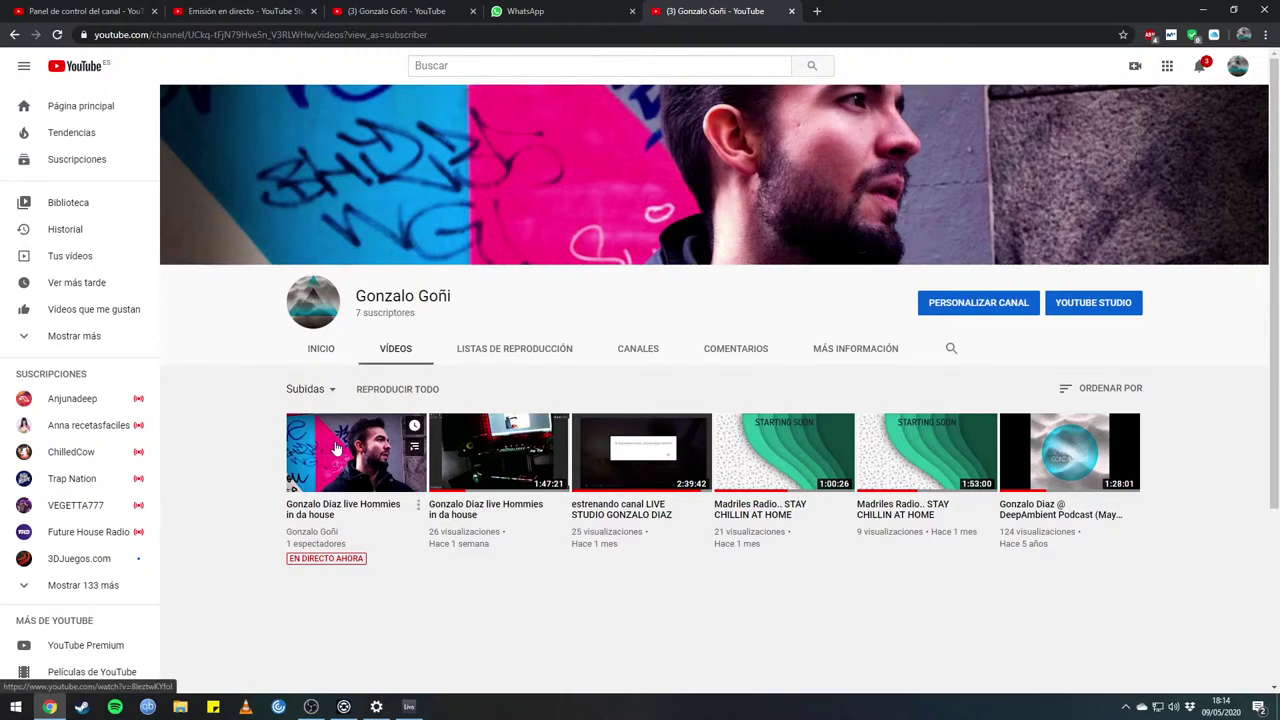
{"action": "left_click", "coordinate": [350, 463]}
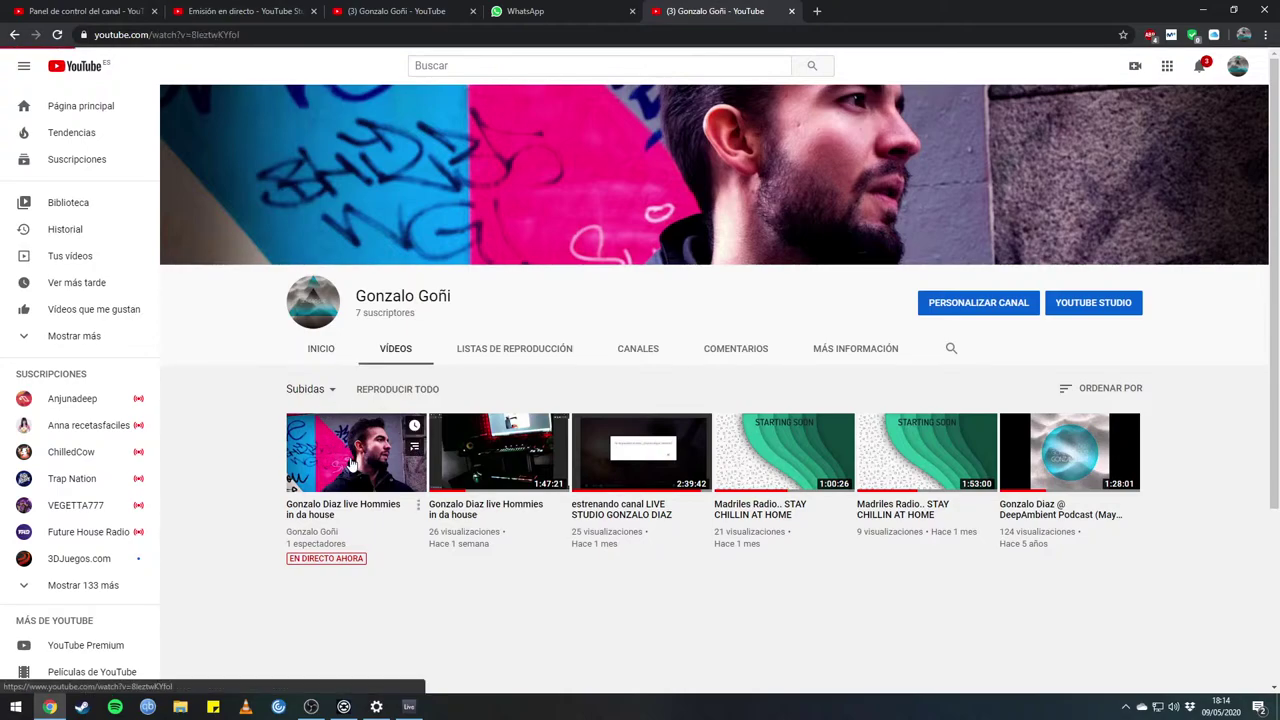
{"action": "left_click", "coordinate": [415, 35]}
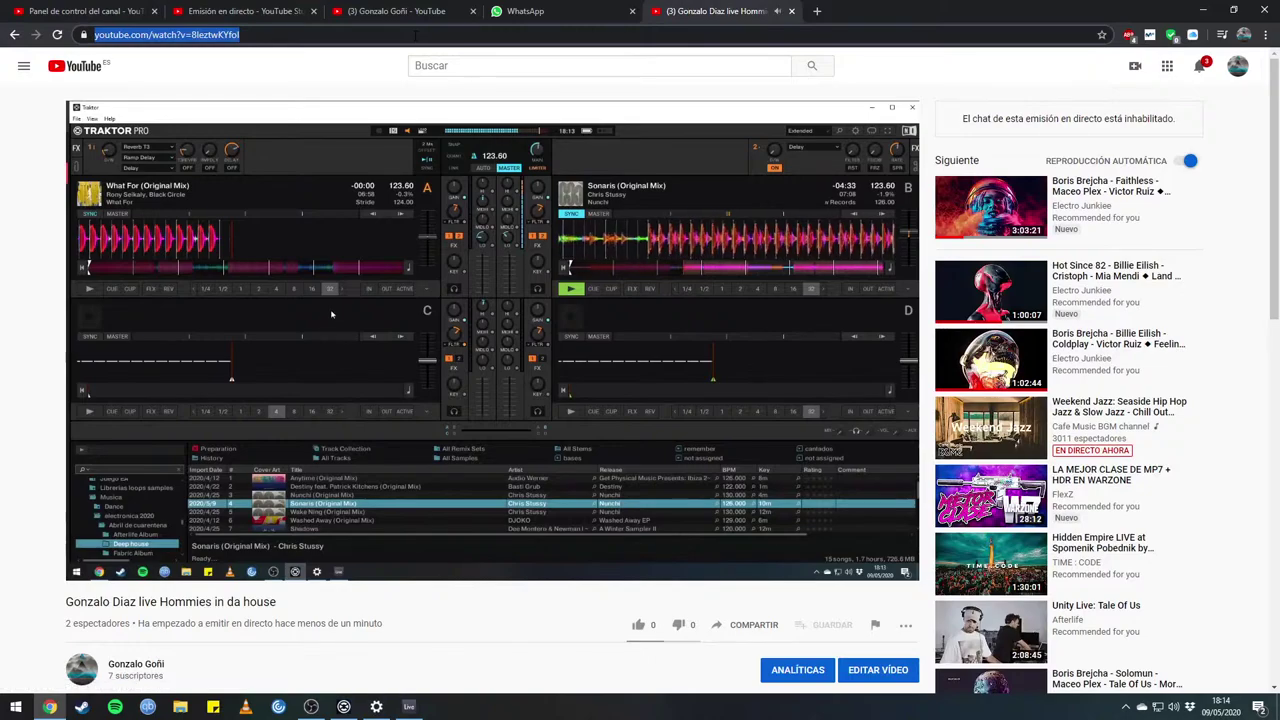
Send the stream's YouTube link in the open WhatsApp chat, followed by the message "dime si rula".
{"action": "left_click", "coordinate": [525, 11]}
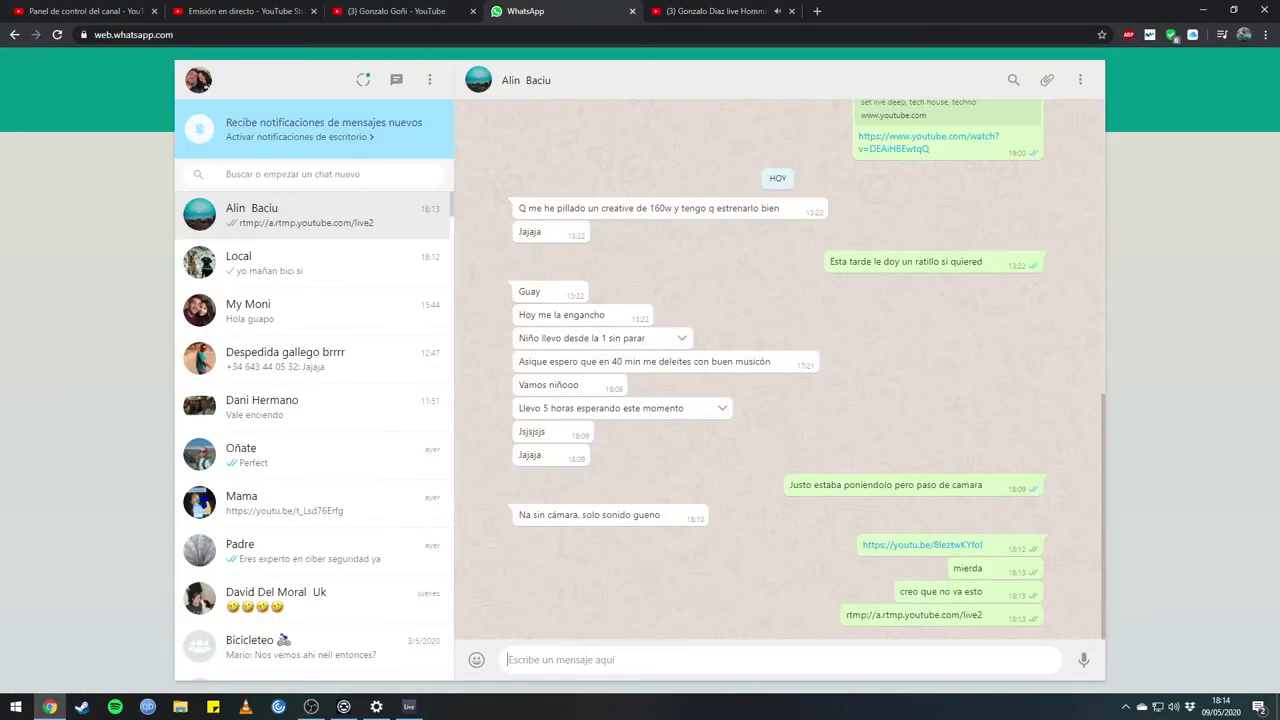
{"action": "left_click", "coordinate": [604, 660]}
{"action": "type", "text": "https://www.youtube.com/watch?v=8leztwKYfol"}
{"action": "key", "text": "Return"}
{"action": "type", "text": "c"}
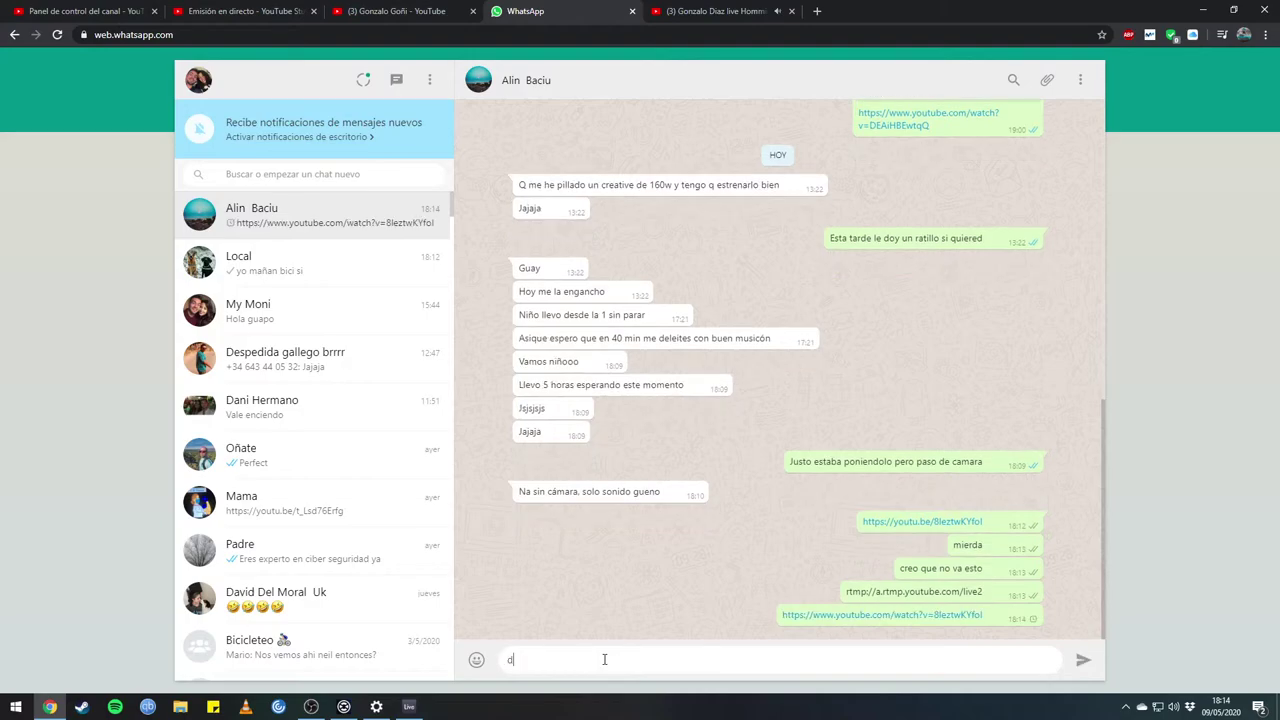
{"action": "type", "text": "ime si rula"}
{"action": "key", "text": "Return"}
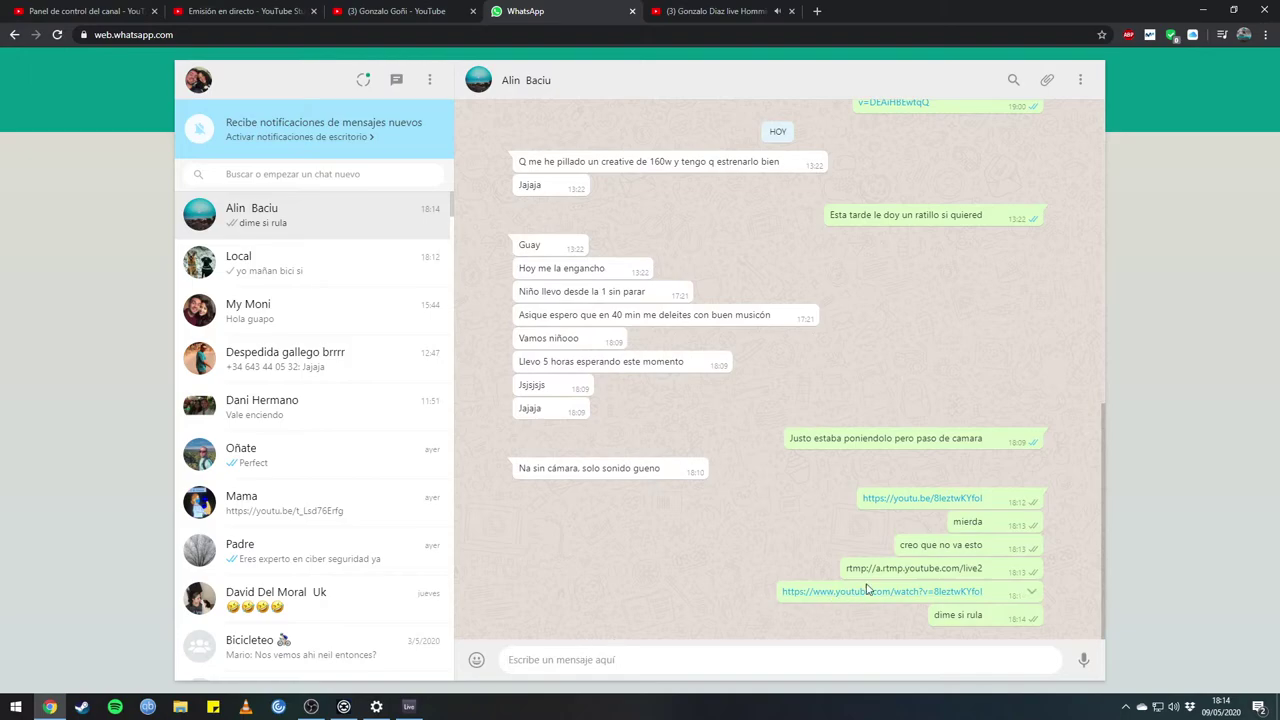
Switch to Traktor and look through the Deep house folder's tracks in the enlarged browser.
{"action": "left_click", "coordinate": [343, 705]}
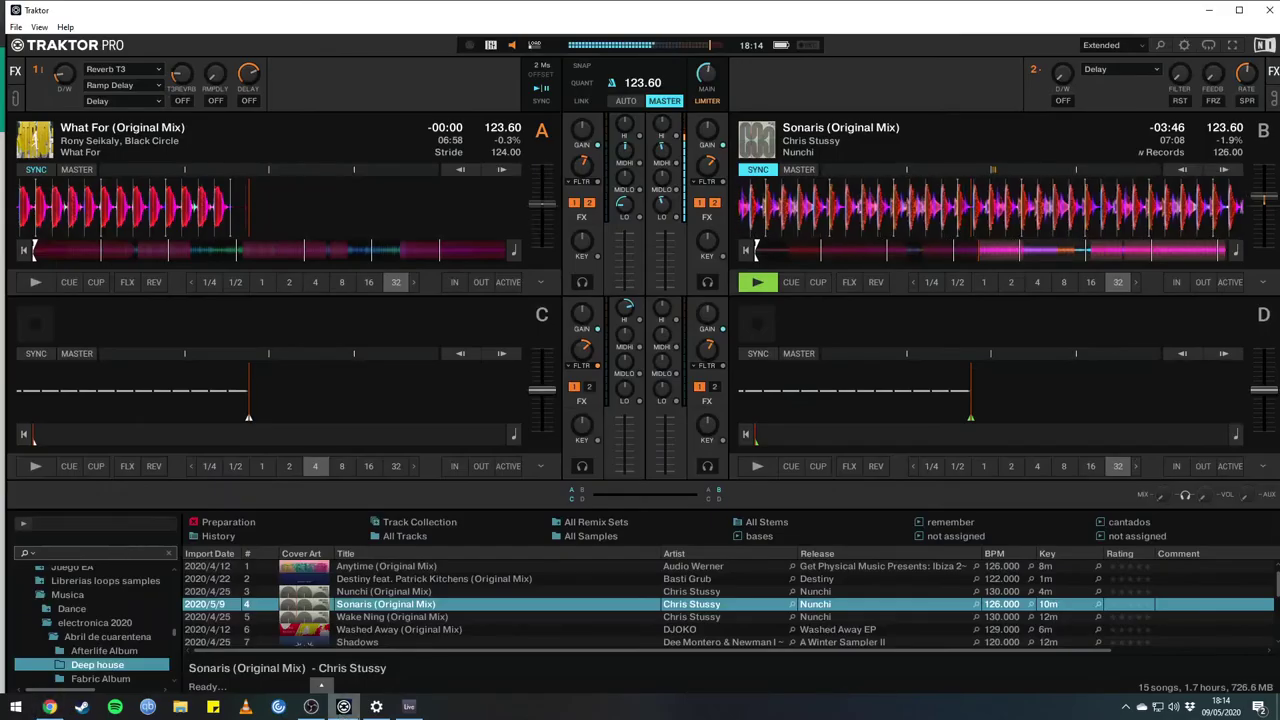
{"action": "left_click", "coordinate": [355, 617]}
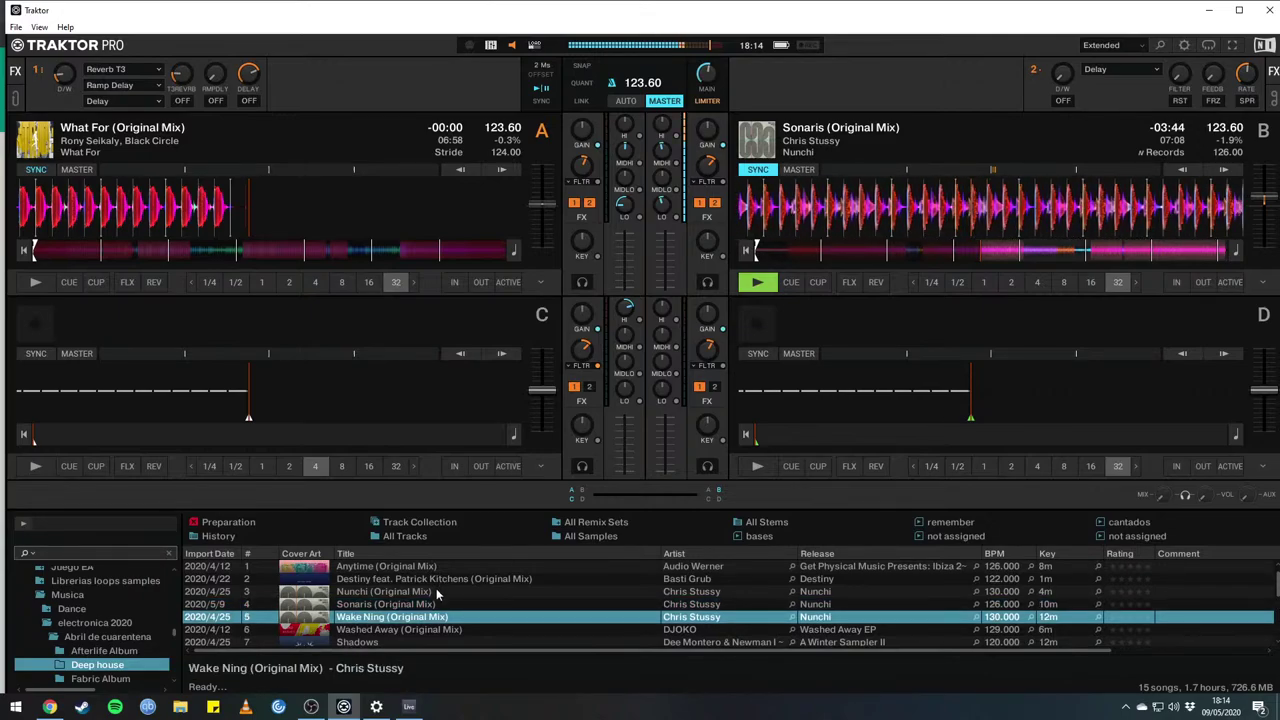
{"action": "key", "text": "ctrl+b"}
{"action": "key", "text": "Down"}
{"action": "key", "text": "Down"}
{"action": "key", "text": "Down"}
{"action": "key", "text": "Down"}
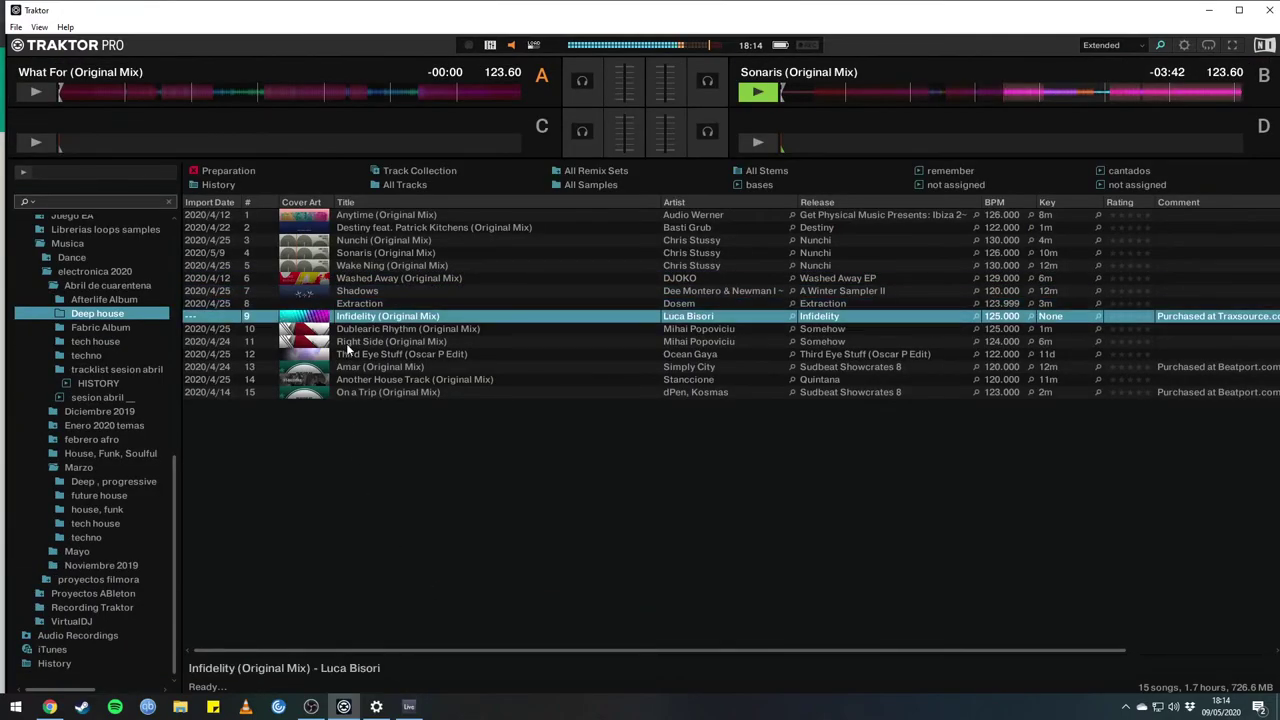
{"action": "key", "text": "Down"}
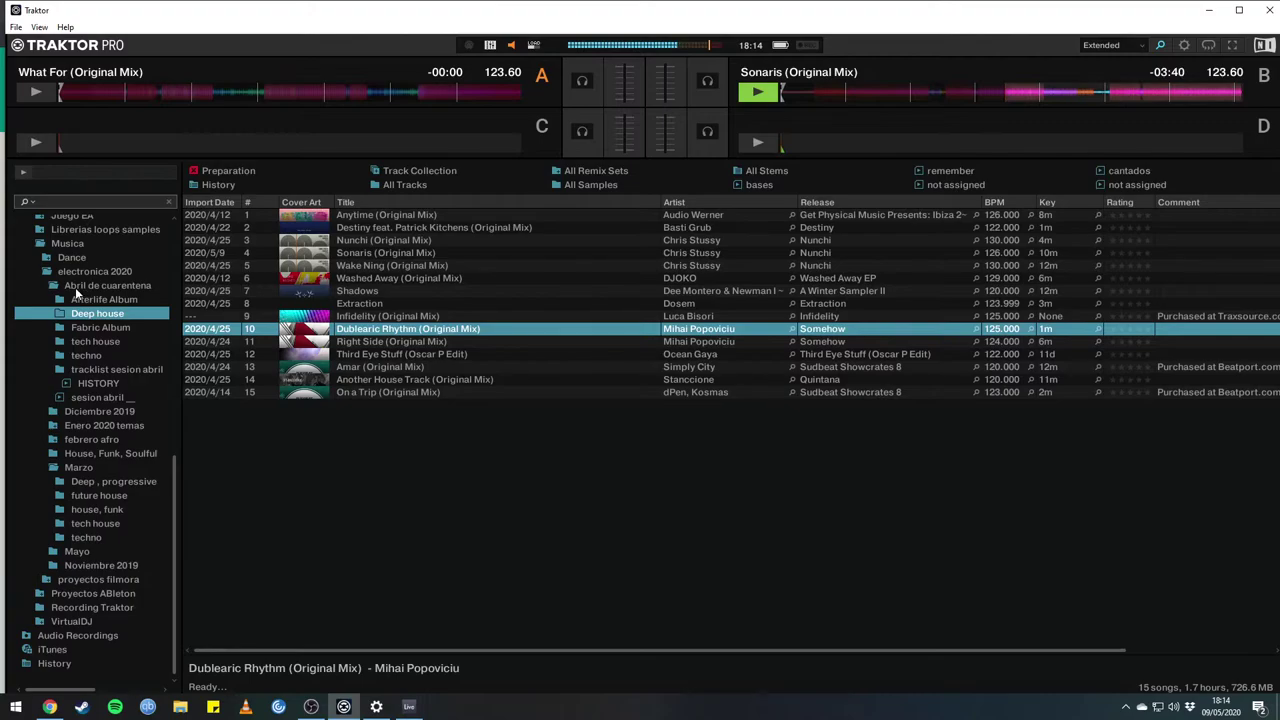
Open the Mayo folder, load What For (Original Mix) into deck A and return to the full deck view.
{"action": "left_click", "coordinate": [77, 553]}
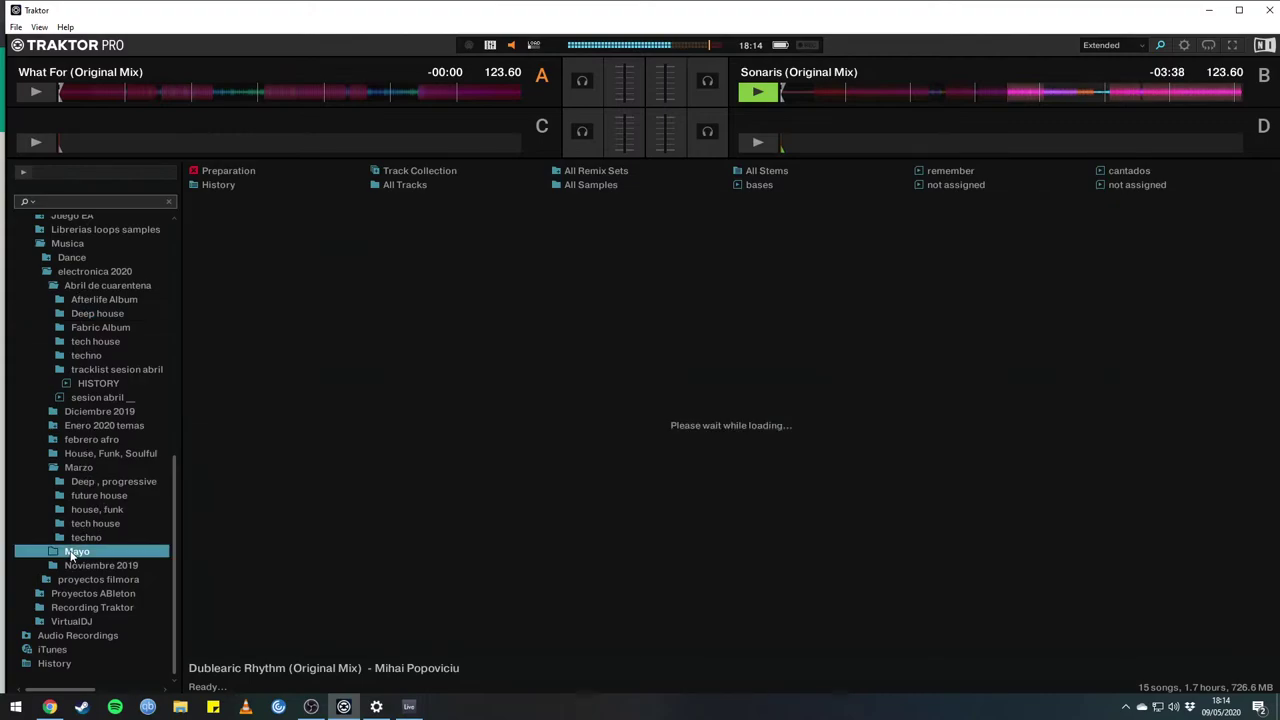
{"action": "key", "text": "Down"}
{"action": "left_click", "coordinate": [332, 228]}
{"action": "key", "text": "ctrl+b"}
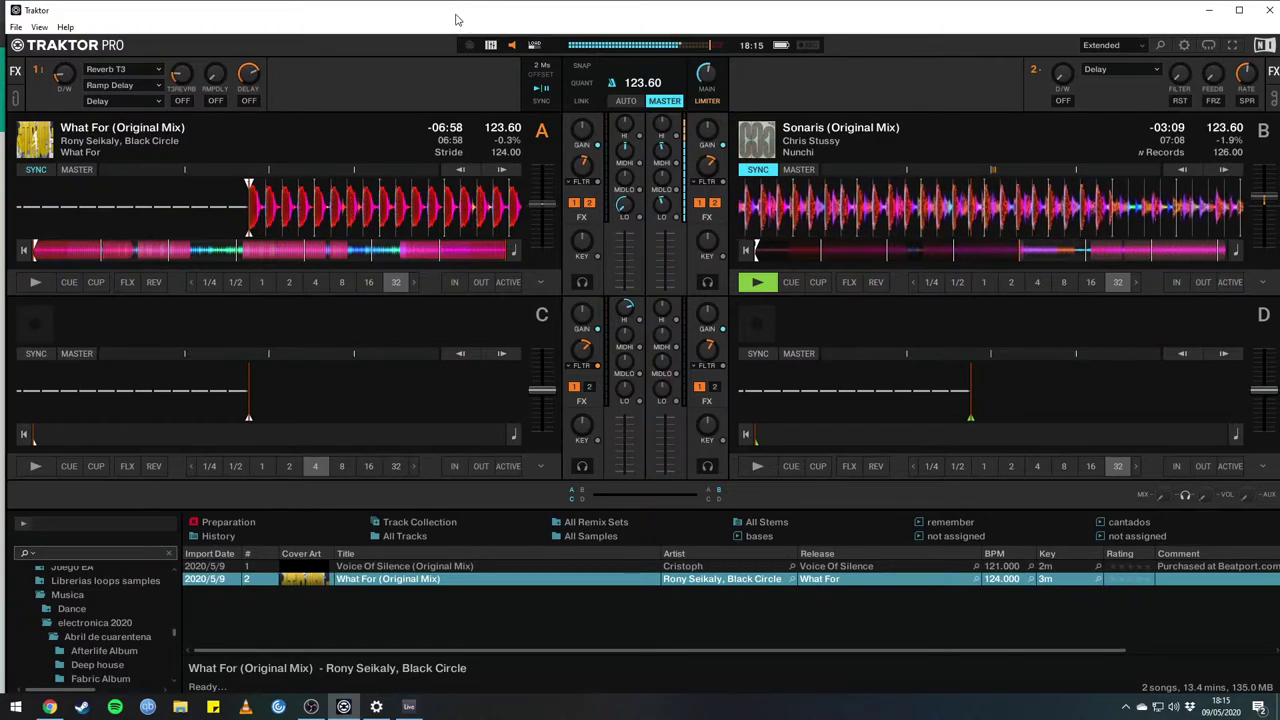
Start deck A in sync with deck B and jump back and forth through What For to a point in its intro.
{"action": "key", "text": "g"}
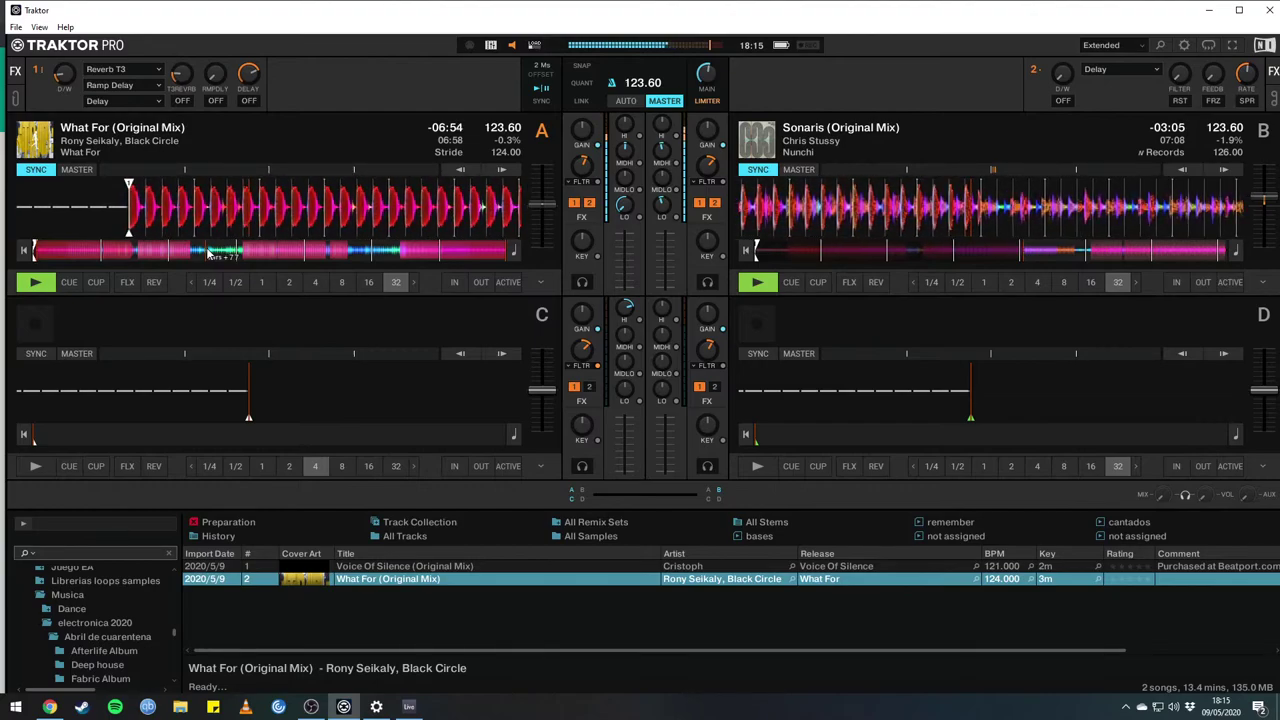
{"action": "key", "text": "Right"}
{"action": "key", "text": "Right"}
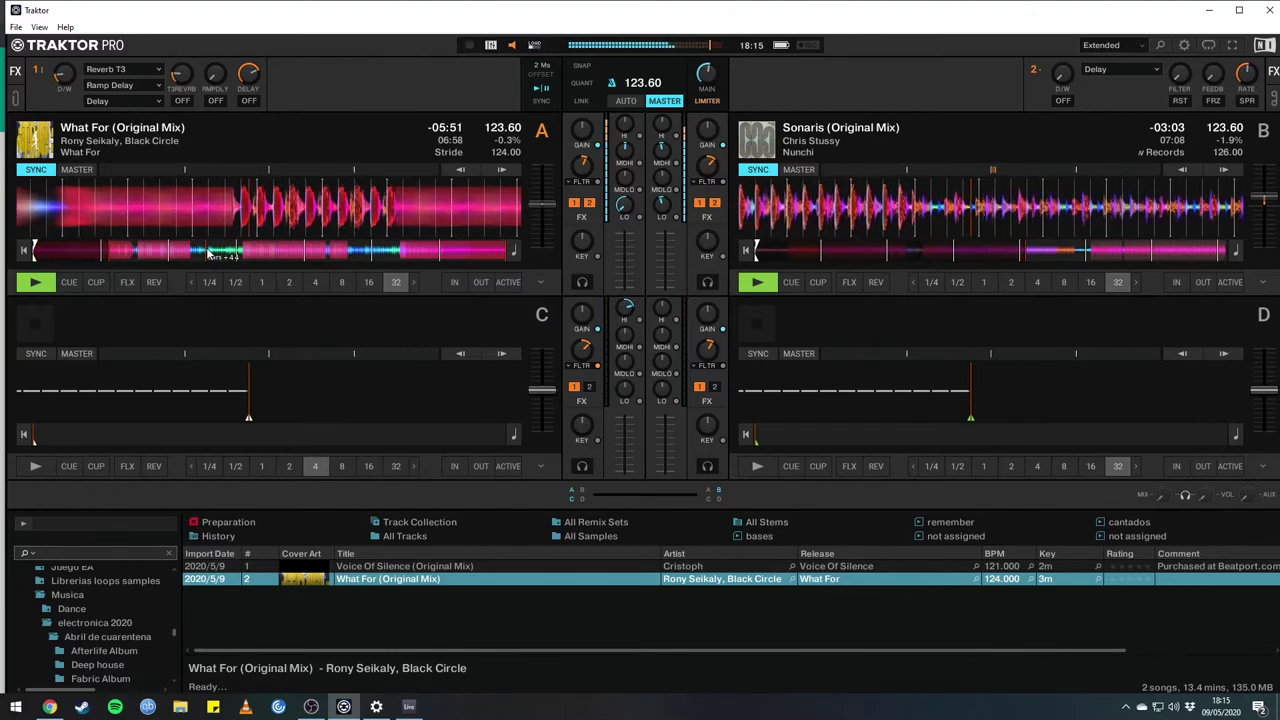
{"action": "key", "text": "Left"}
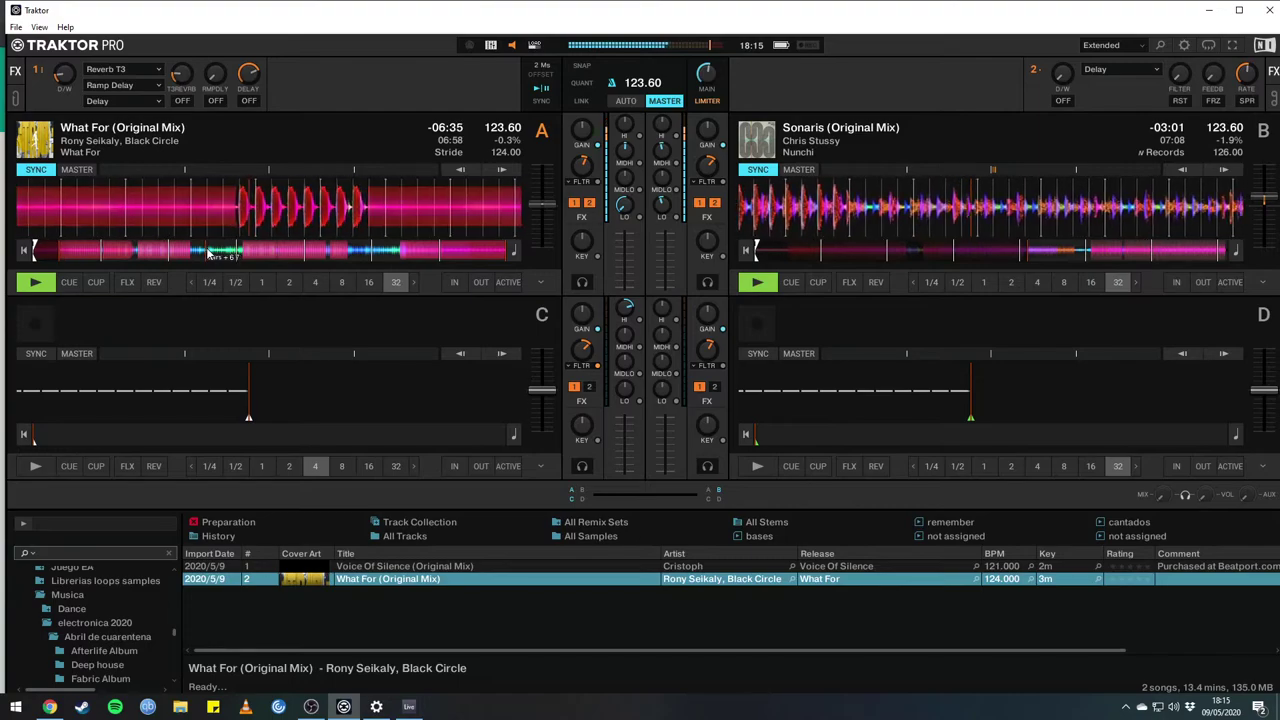
{"action": "key", "text": "Left"}
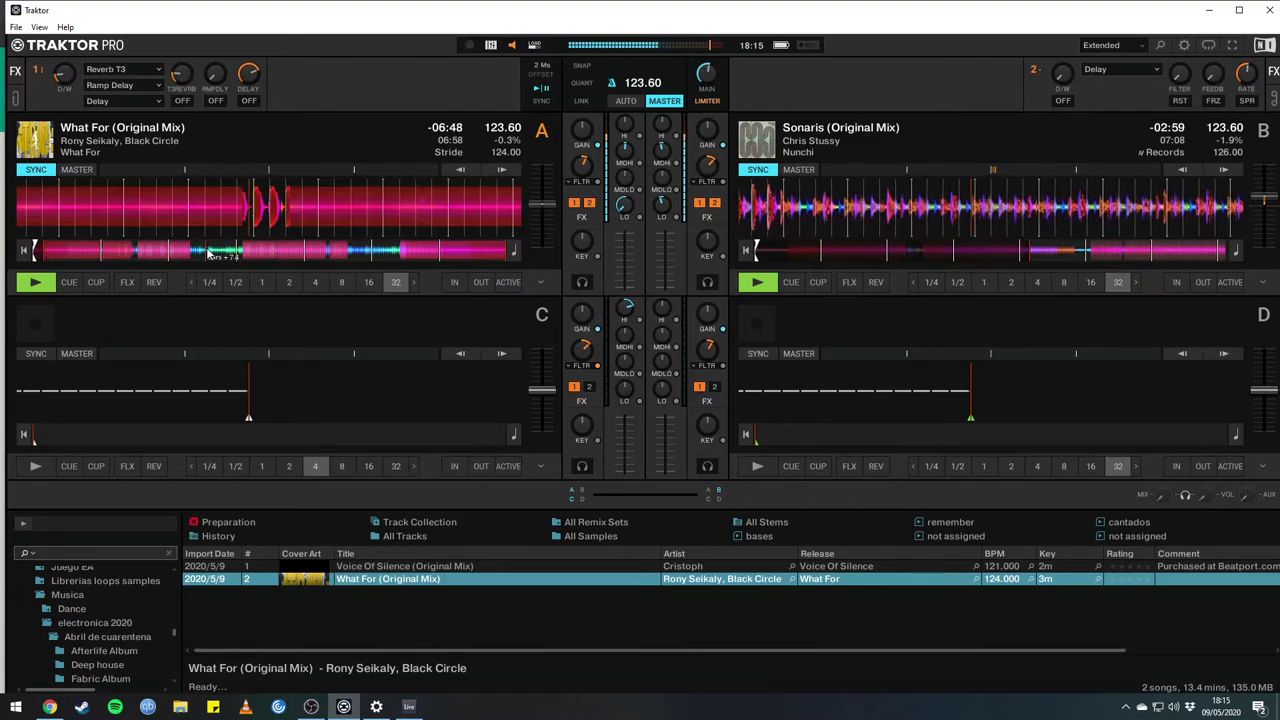
{"action": "key", "text": "Right"}
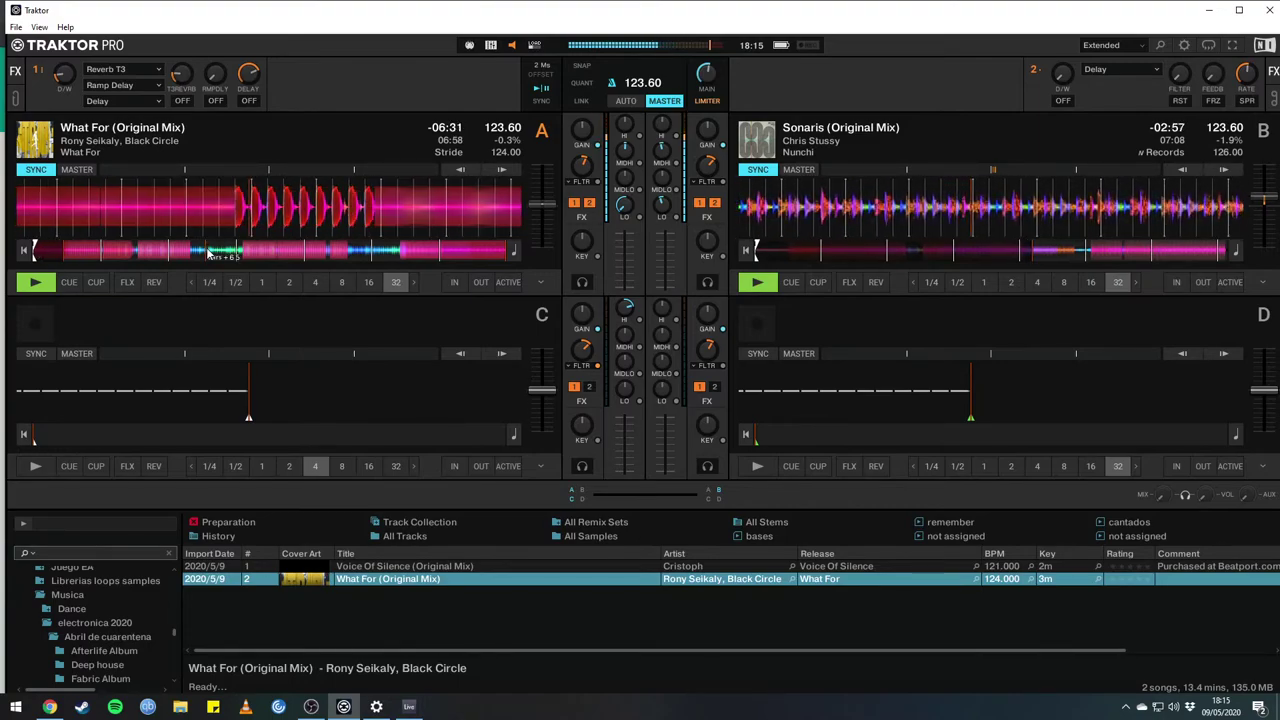
{"action": "key", "text": "Right"}
{"action": "key", "text": "Left"}
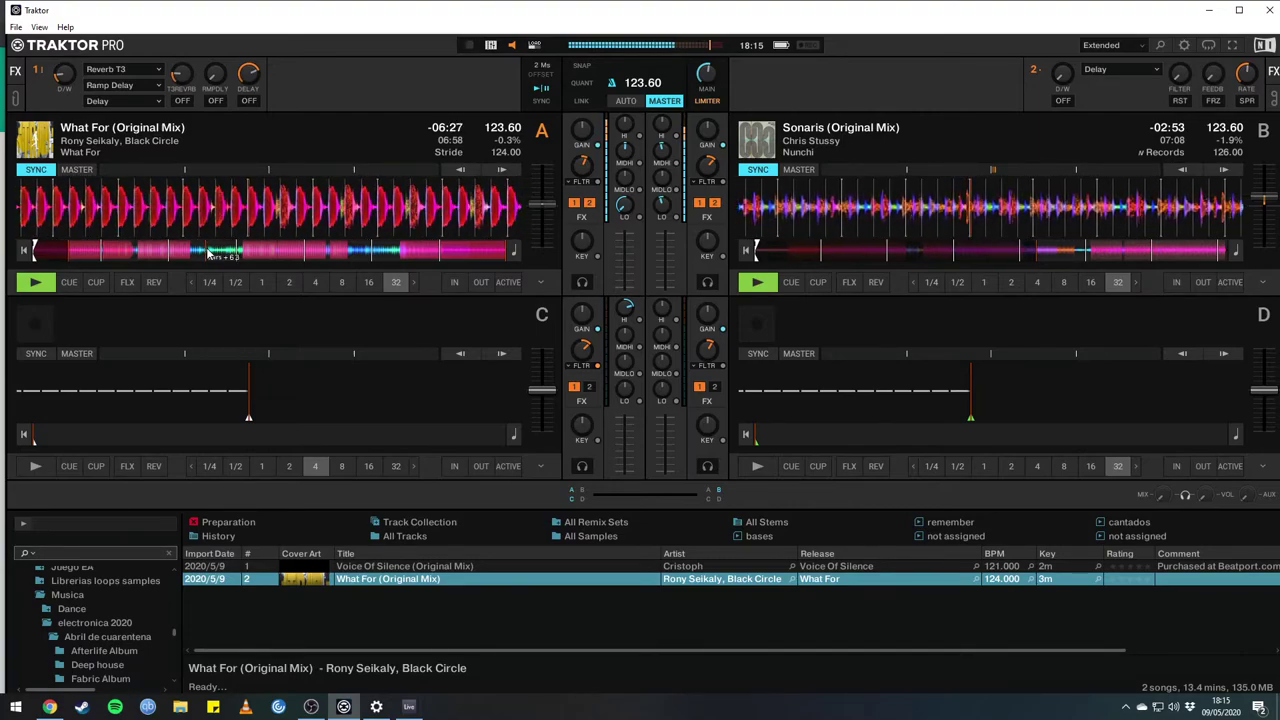
{"action": "key", "text": "Left"}
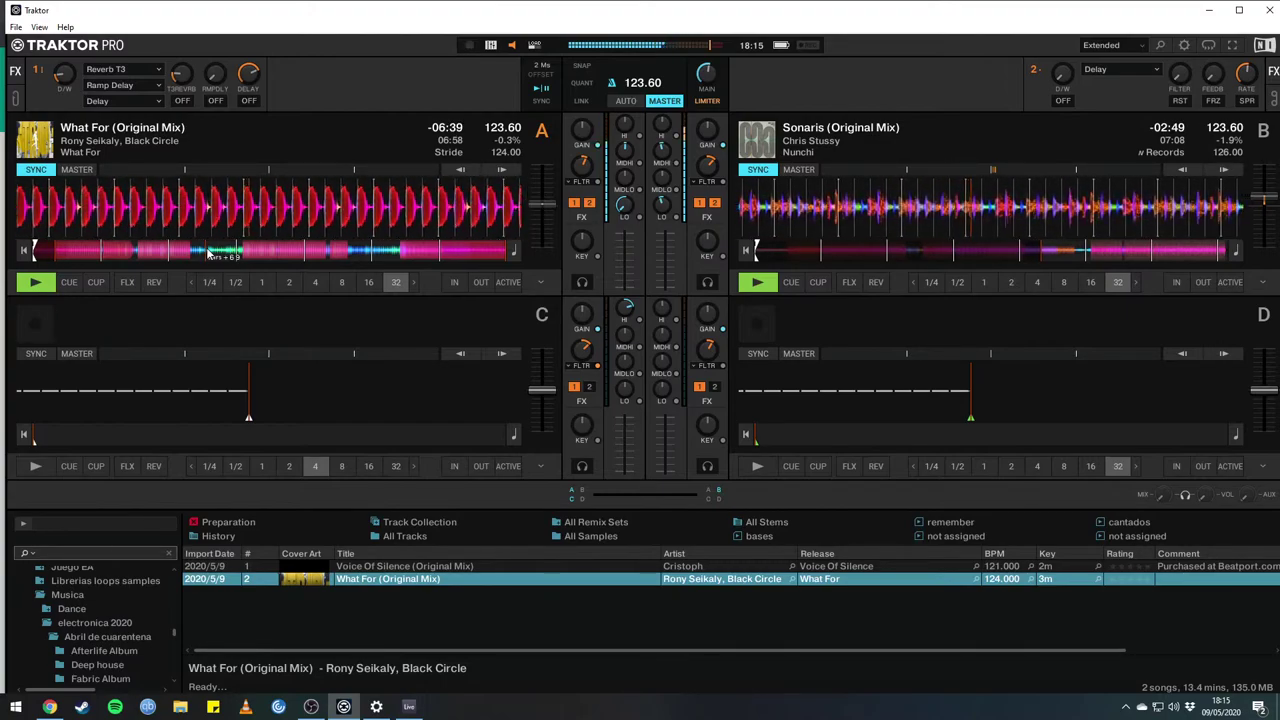
Loop deck A's intro over 32 beats, shorten the loop to 16 and restore 32 beats before releasing it.
{"action": "key", "text": "l"}
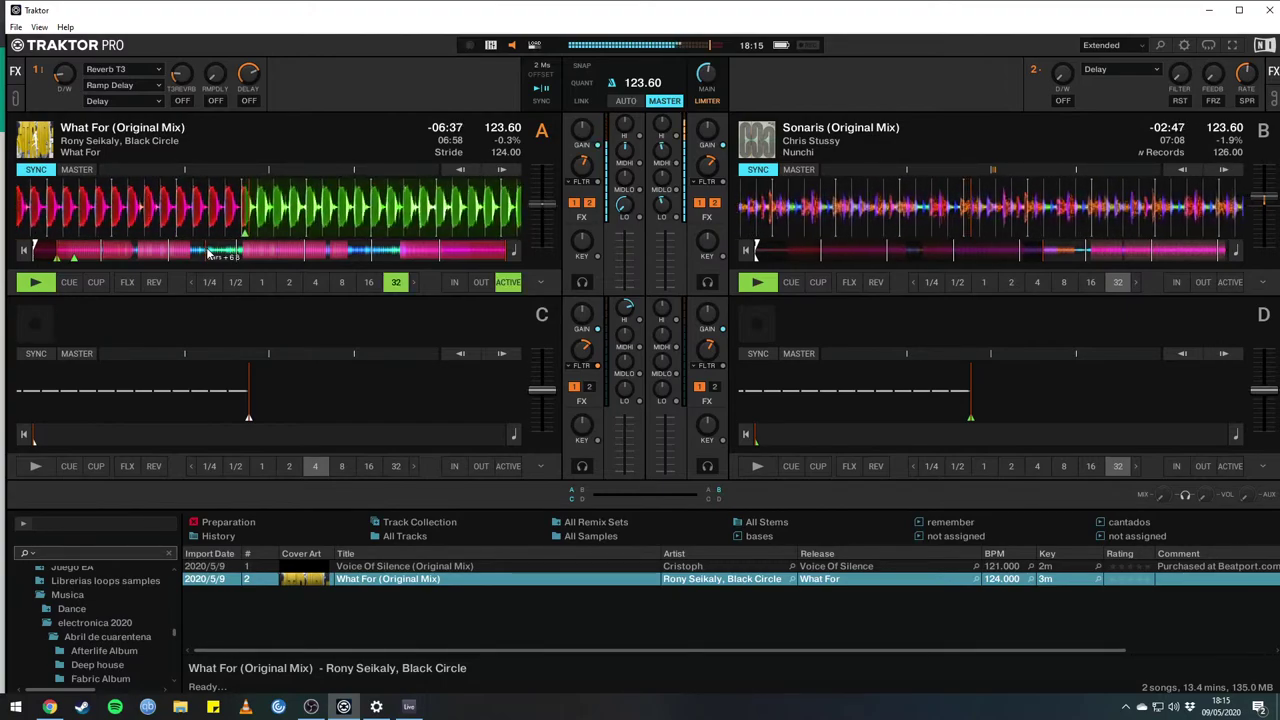
{"action": "key", "text": "Down"}
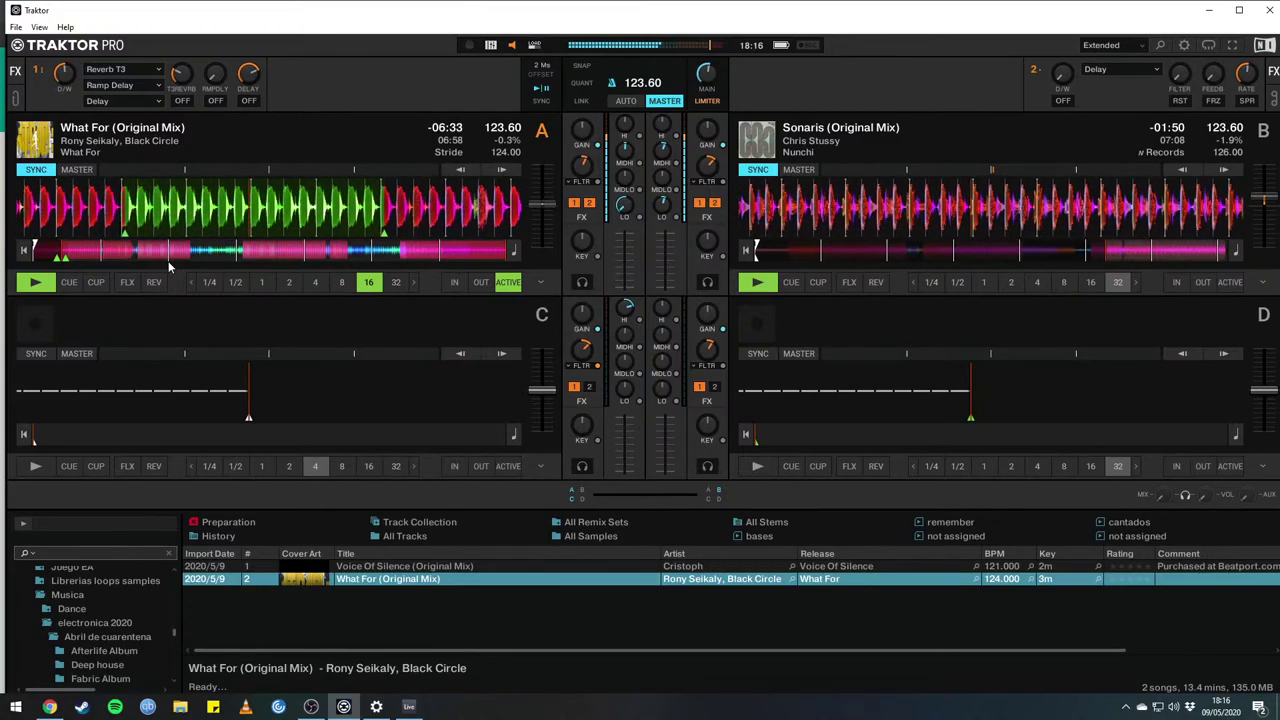
{"action": "key", "text": "Up"}
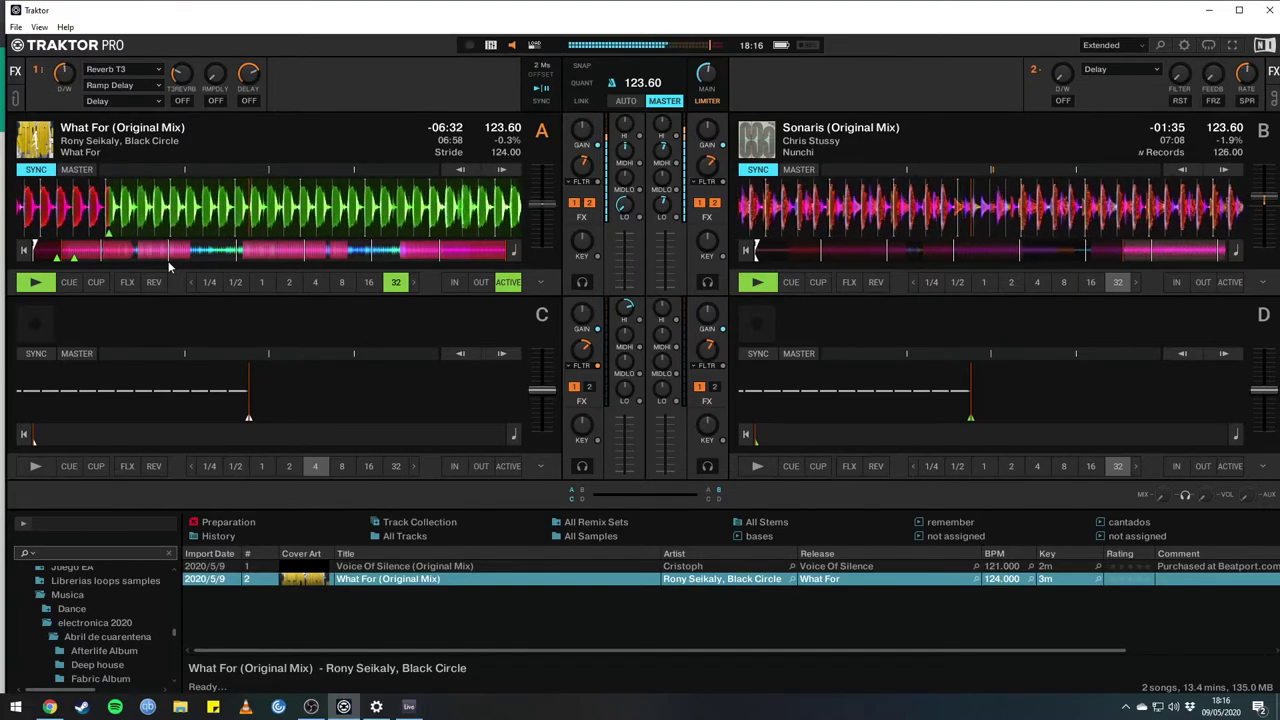
{"action": "key", "text": "l"}
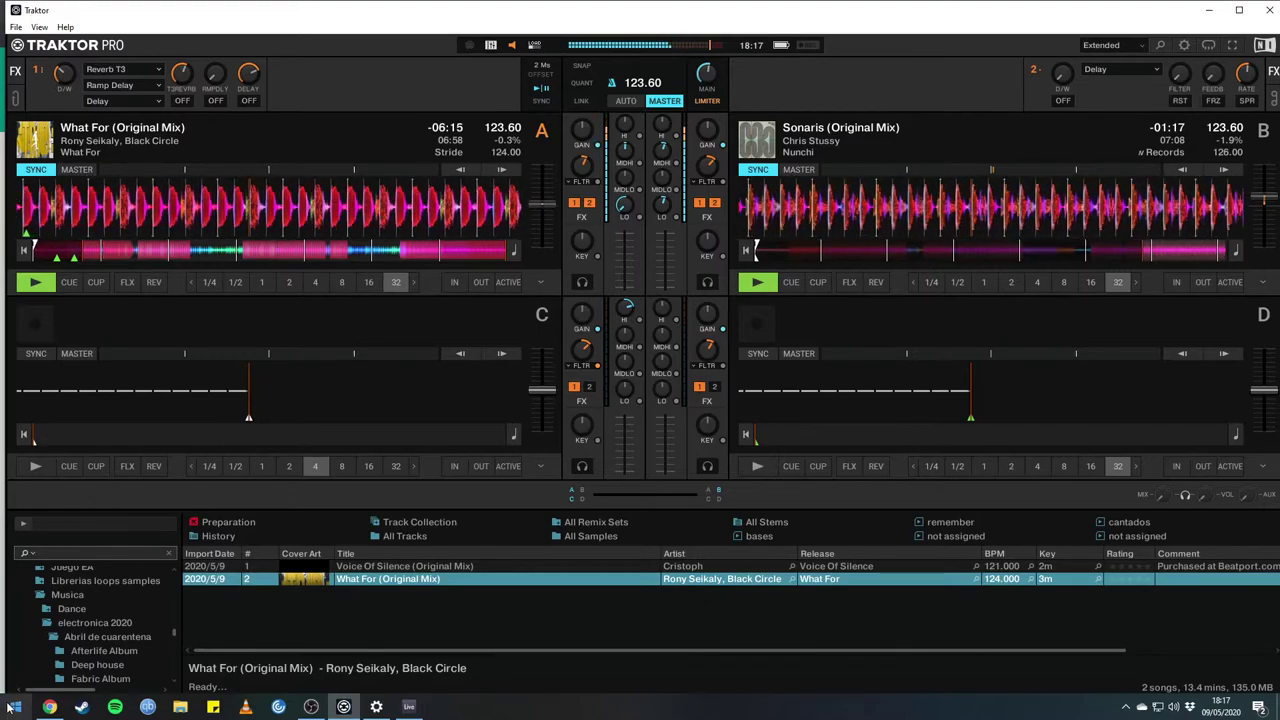
Switch to WhatsApp in the browser and send the stream link in the chat whose last message is "Perfect", then return to Traktor.
{"action": "left_click", "coordinate": [44, 708]}
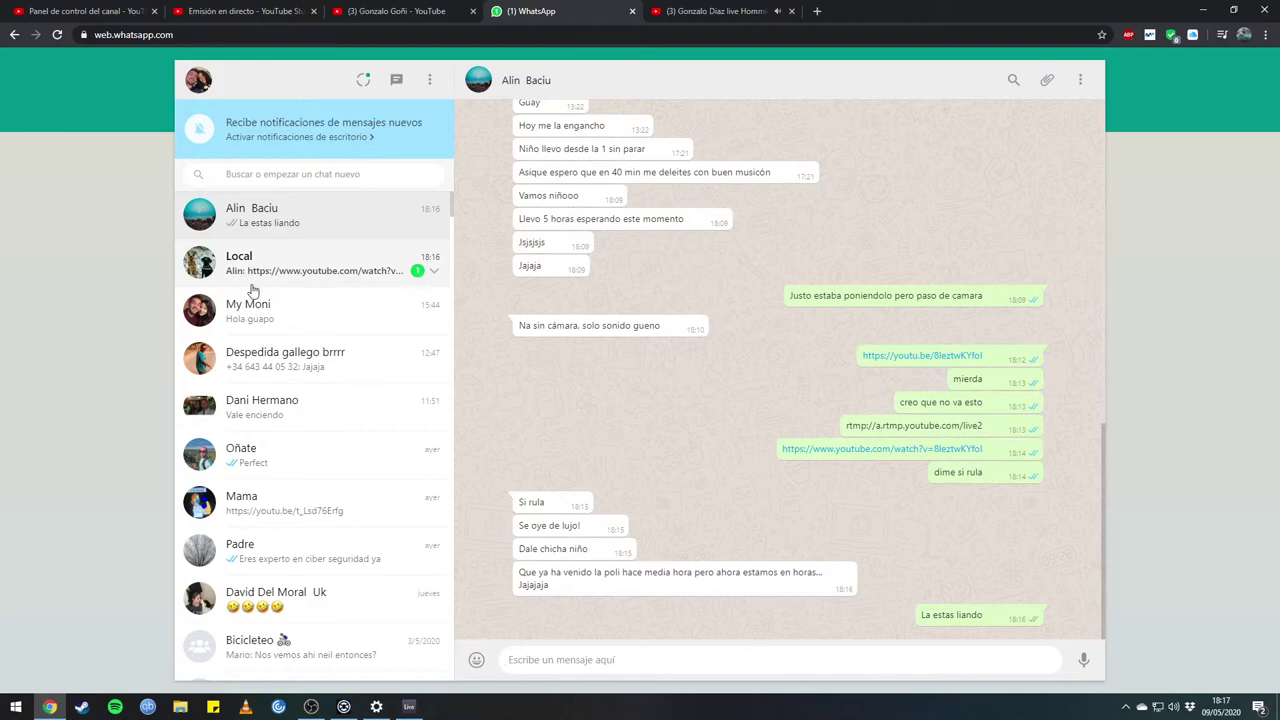
{"action": "left_click", "coordinate": [297, 460]}
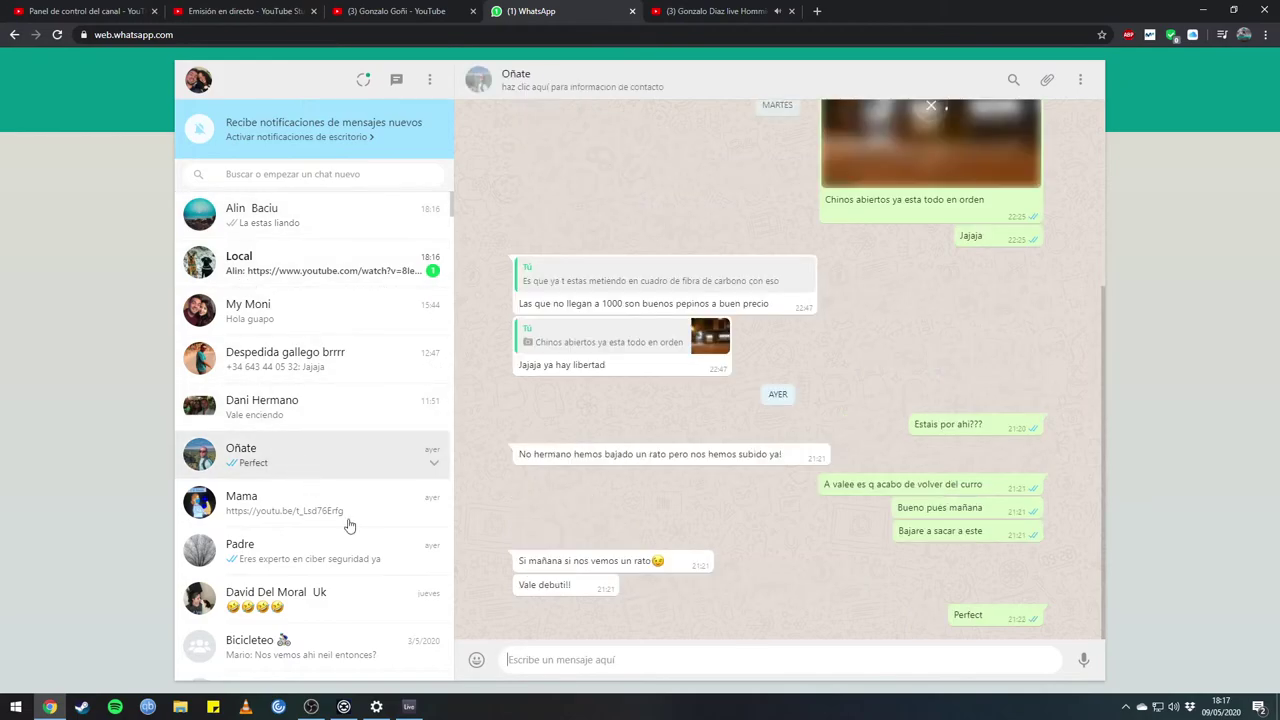
{"action": "right_click", "coordinate": [559, 664]}
{"action": "left_click", "coordinate": [565, 555]}
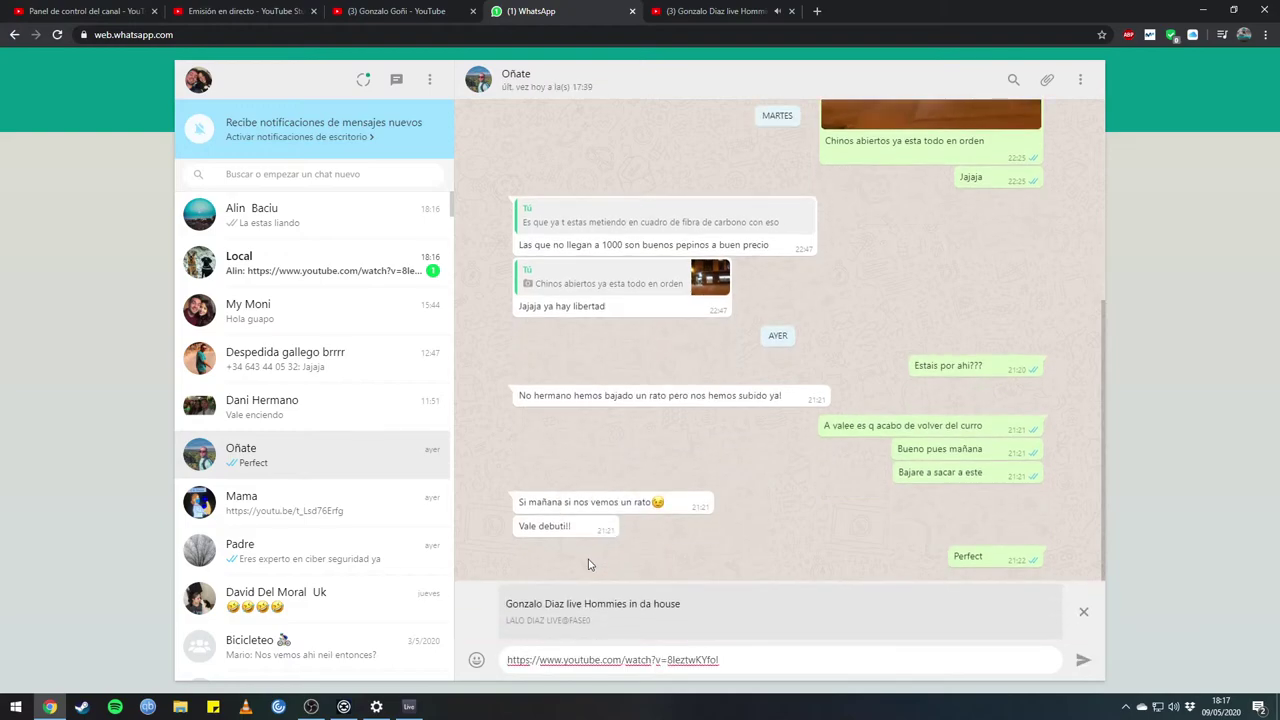
{"action": "key", "text": "Return"}
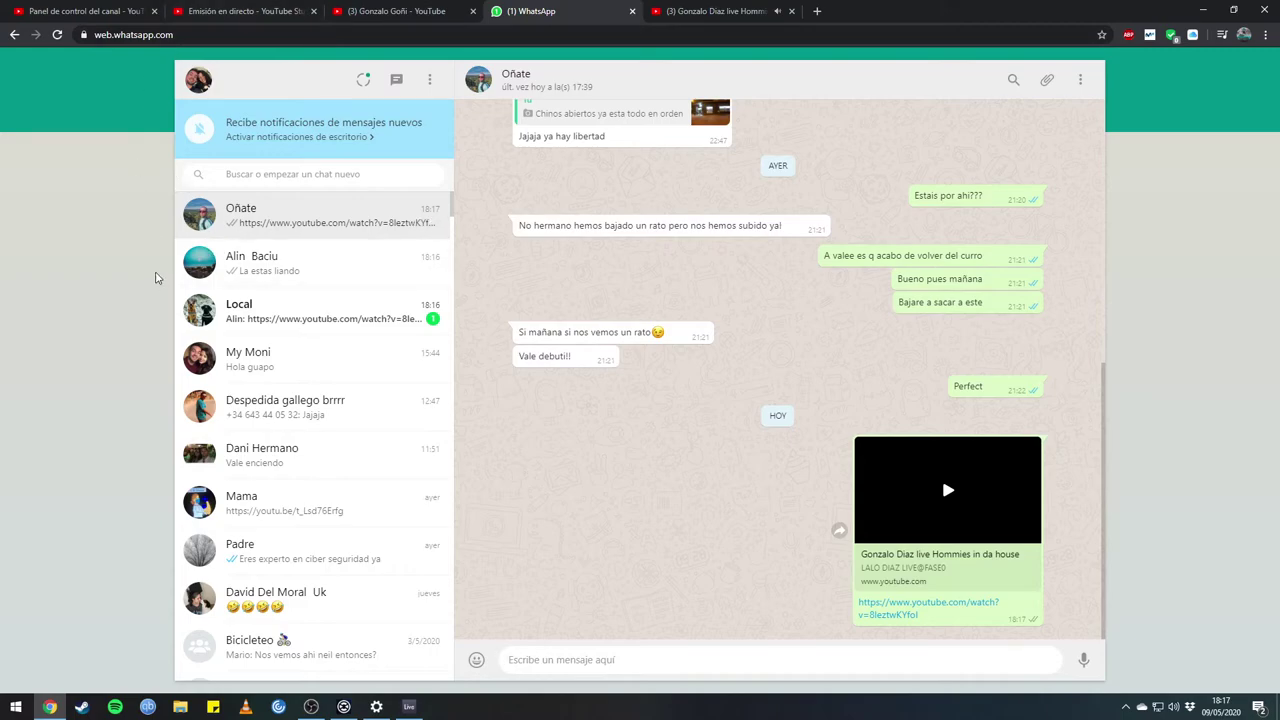
{"action": "left_click", "coordinate": [1199, 9]}
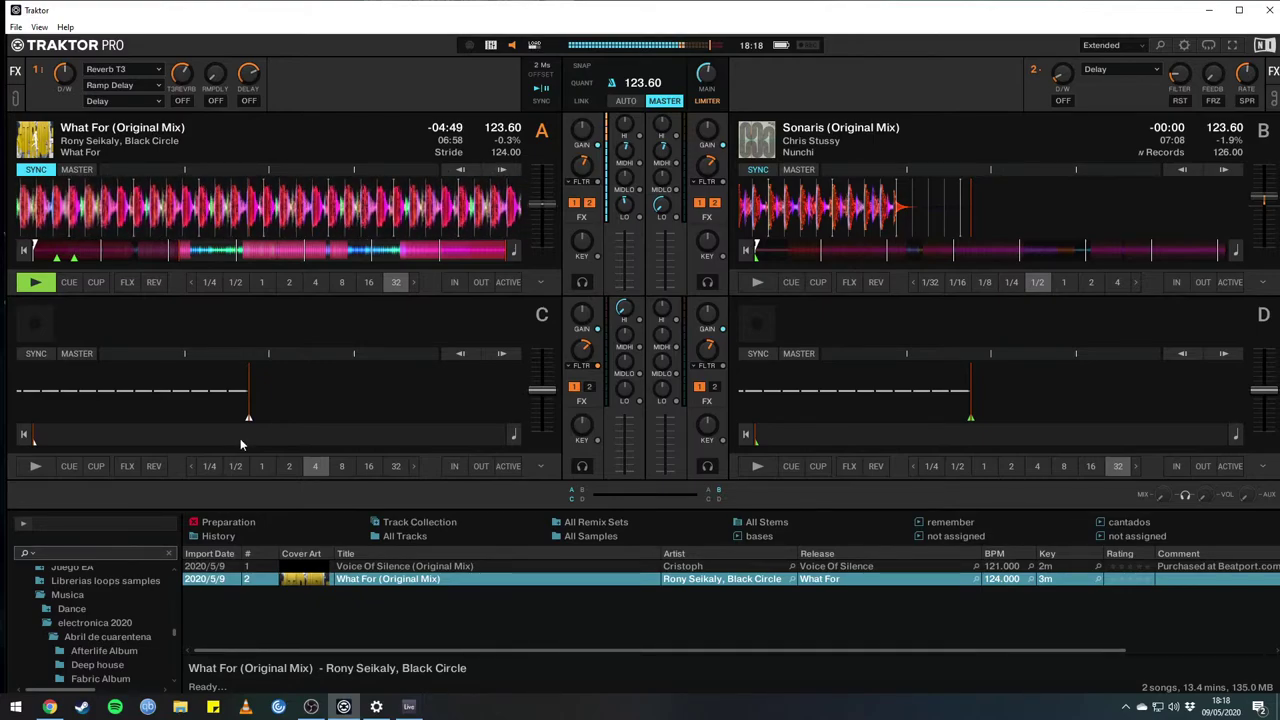
Enlarge the Traktor browser and look at the tracks in the techno folder under Marzo.
{"action": "key", "text": "ctrl+Up"}
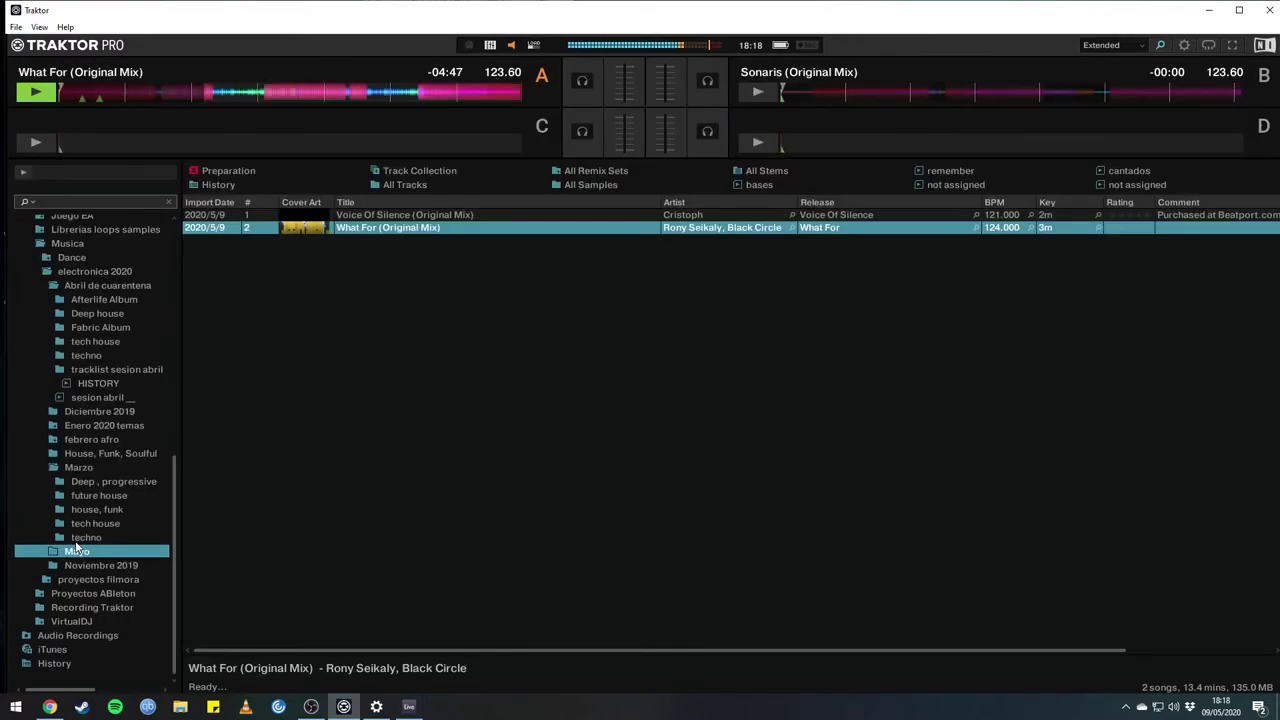
{"action": "left_click", "coordinate": [75, 540]}
{"action": "key", "text": "ctrl+Up"}
{"action": "key", "text": "ctrl+Up"}
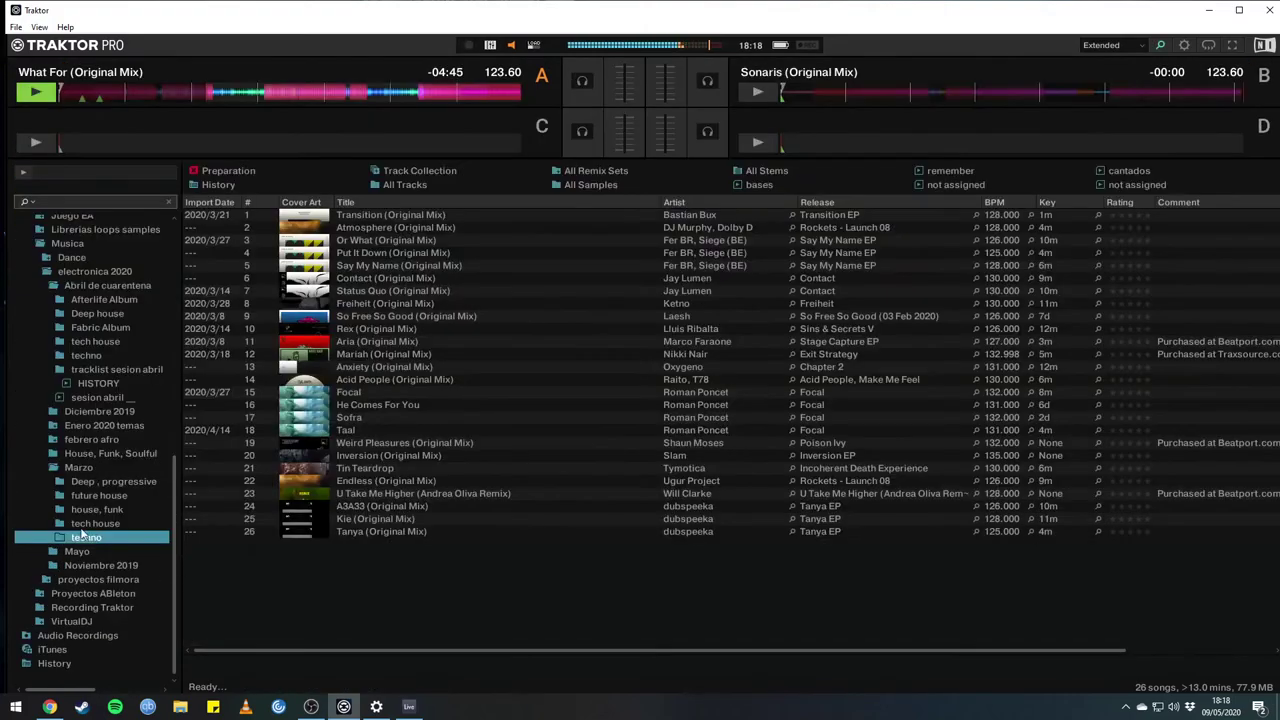
Look through the first tracks in the tech house folder under Marzo, then return to the full deck view.
{"action": "left_click", "coordinate": [88, 524]}
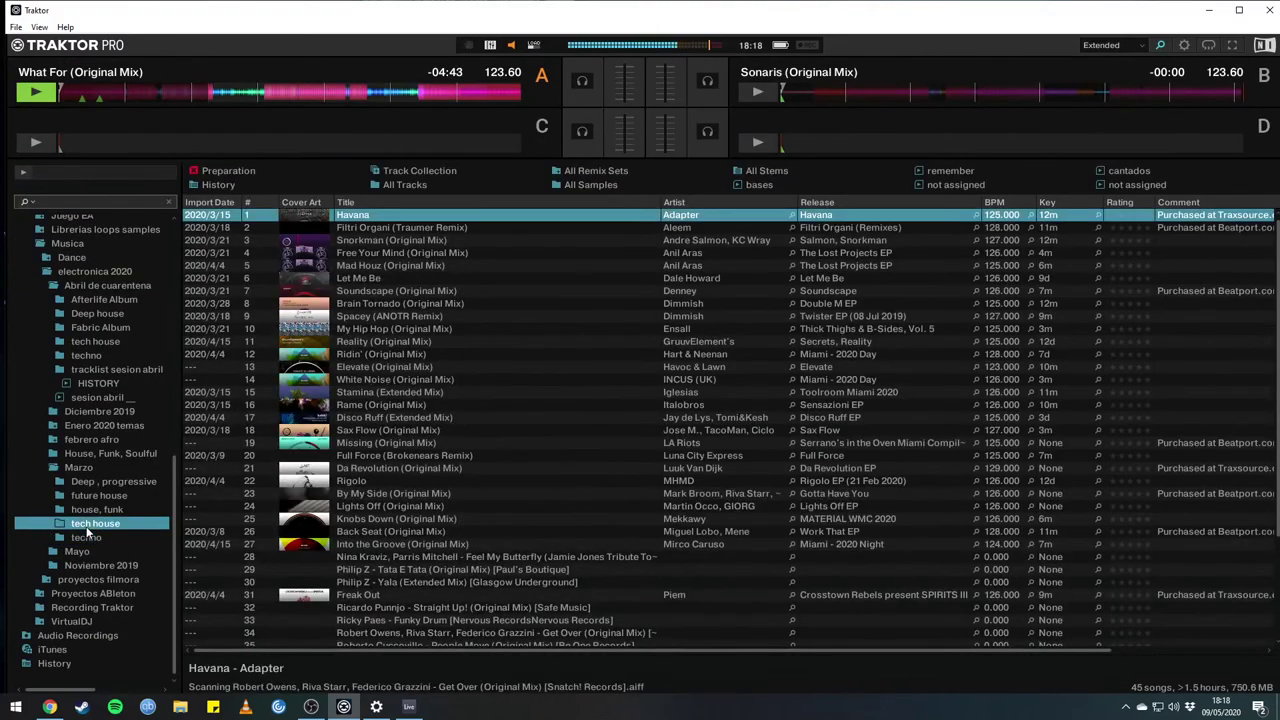
{"action": "key", "text": "Down"}
{"action": "key", "text": "Down"}
{"action": "key", "text": "Down"}
{"action": "key", "text": "Down"}
{"action": "key", "text": "Down"}
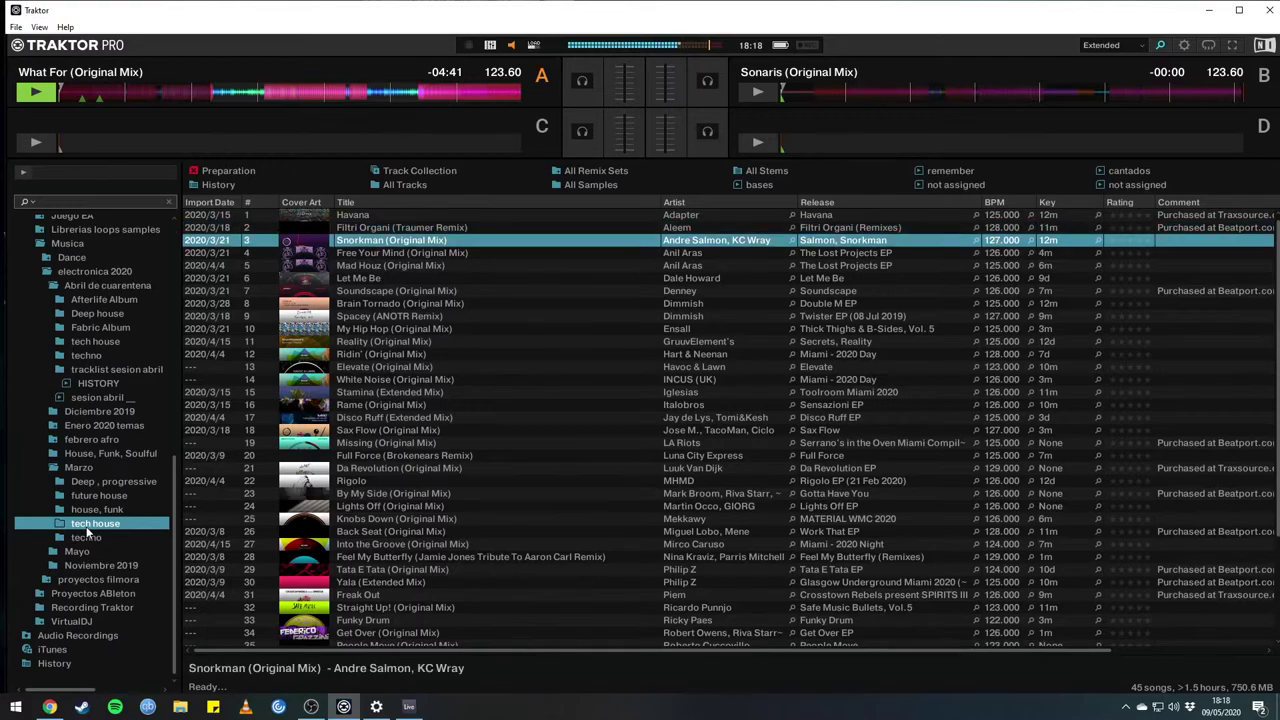
{"action": "key", "text": "Up"}
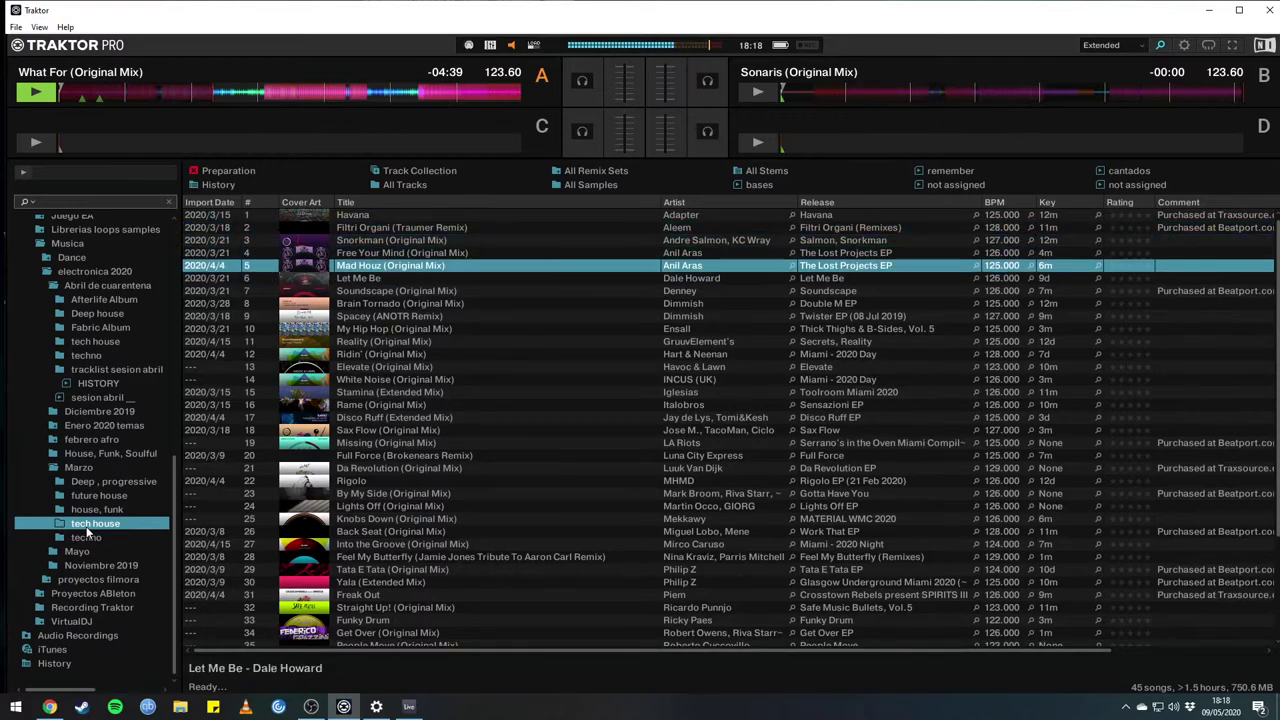
{"action": "key", "text": "ctrl+Up"}
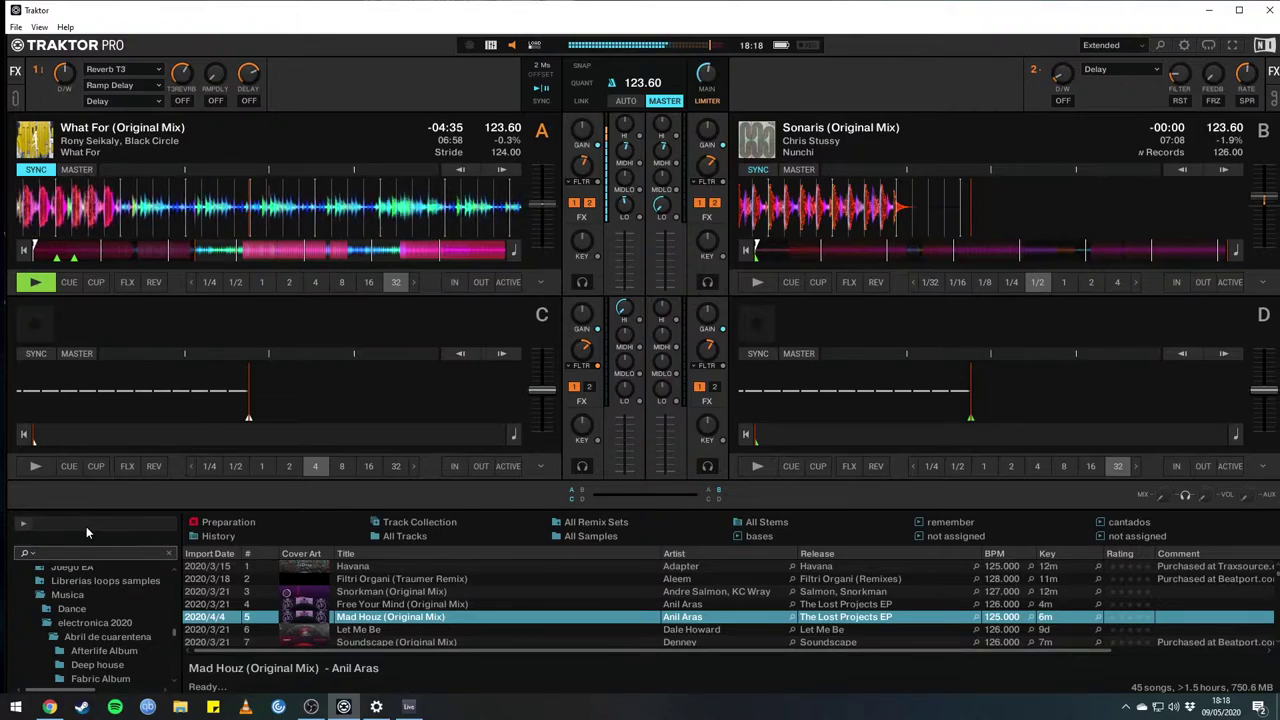
Load Let Me Be by Dale Howard onto deck B and start it in sync with deck A.
{"action": "key", "text": "ctrl+Up"}
{"action": "key", "text": "Down"}
{"action": "key", "text": "Down"}
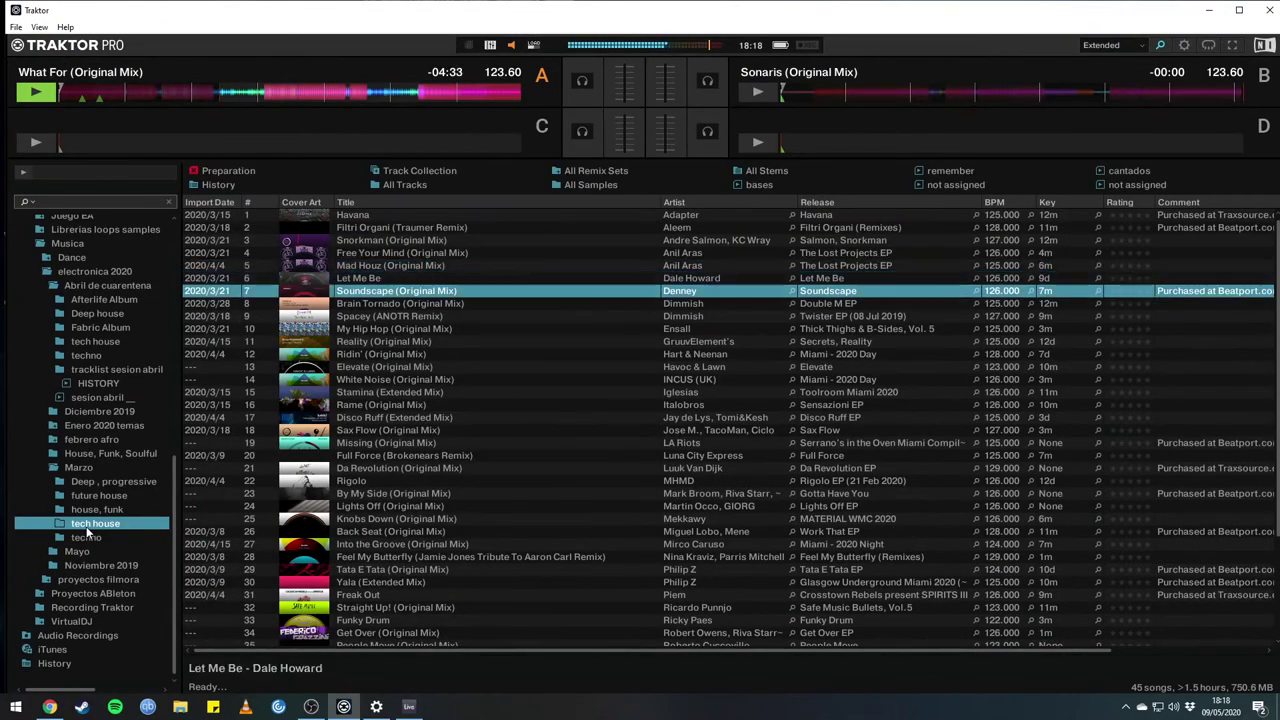
{"action": "key", "text": "Up"}
{"action": "key", "text": "ctrl+Up"}
{"action": "key", "text": "ctrl+Right"}
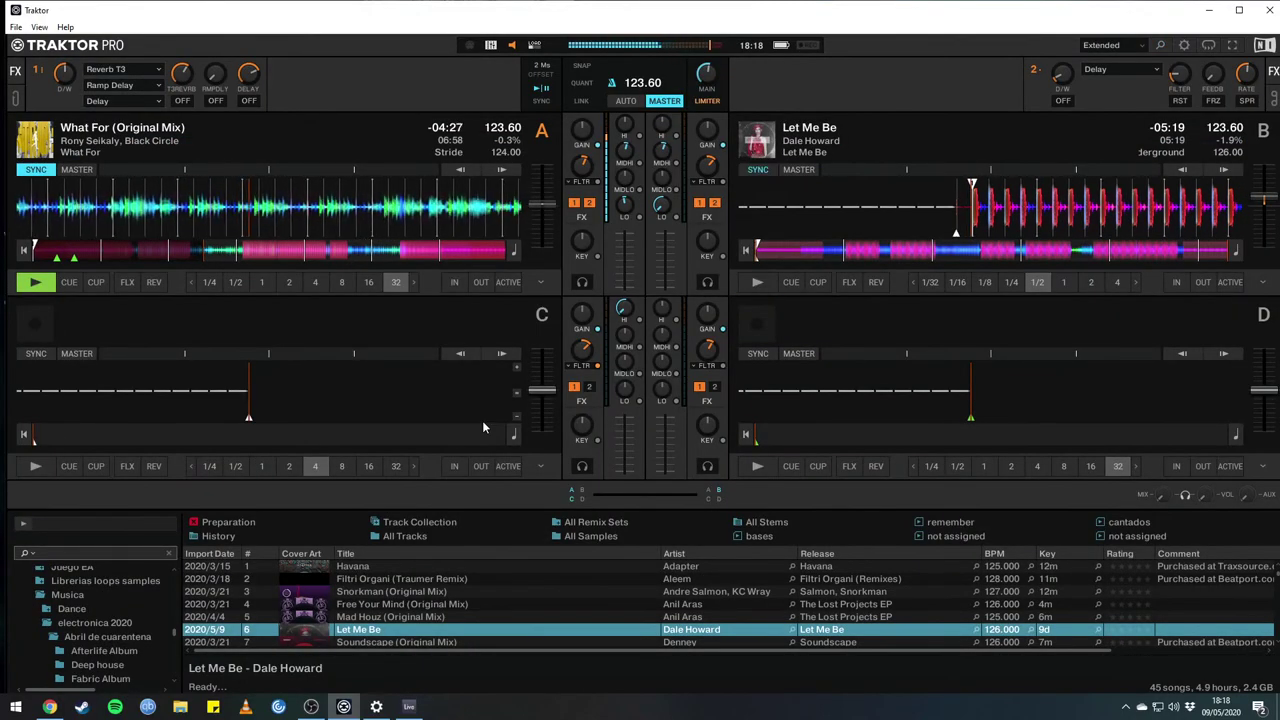
{"action": "key", "text": "F9"}
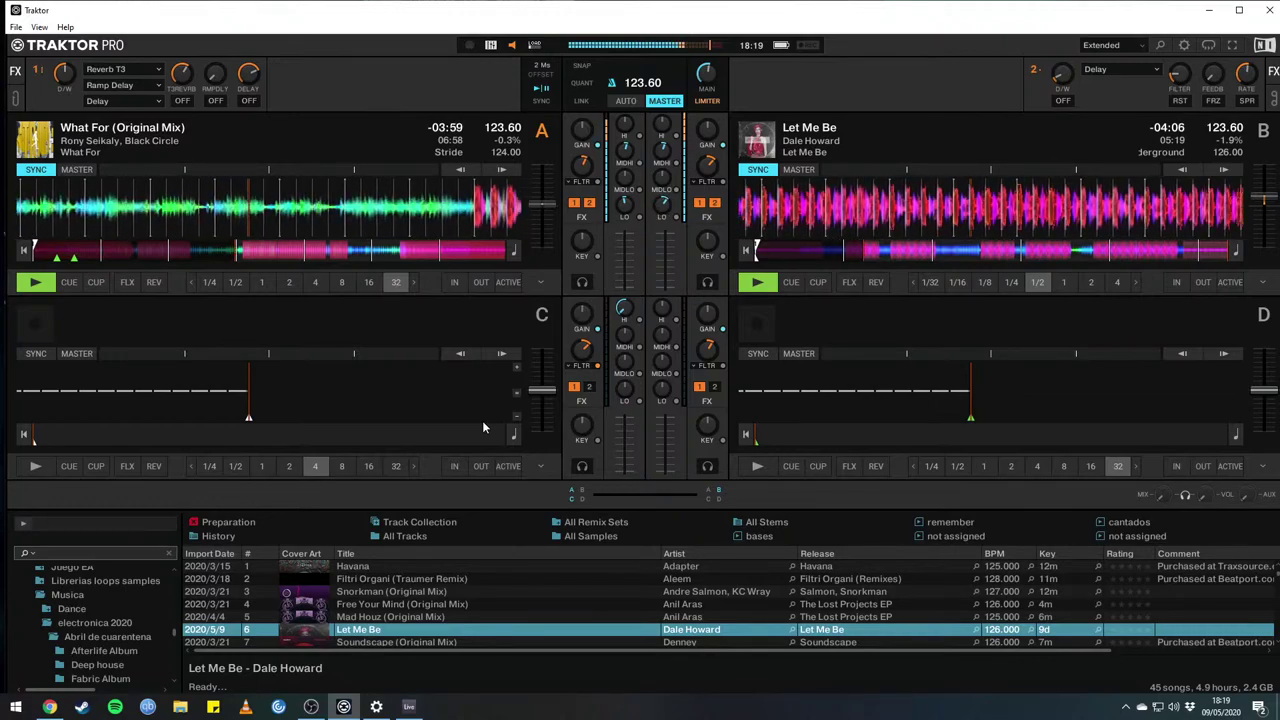
Replace deck B's track with Brain Tornado (Original Mix) and play it in sync with What For.
{"action": "key", "text": "ctrl+Tab"}
{"action": "key", "text": "Down"}
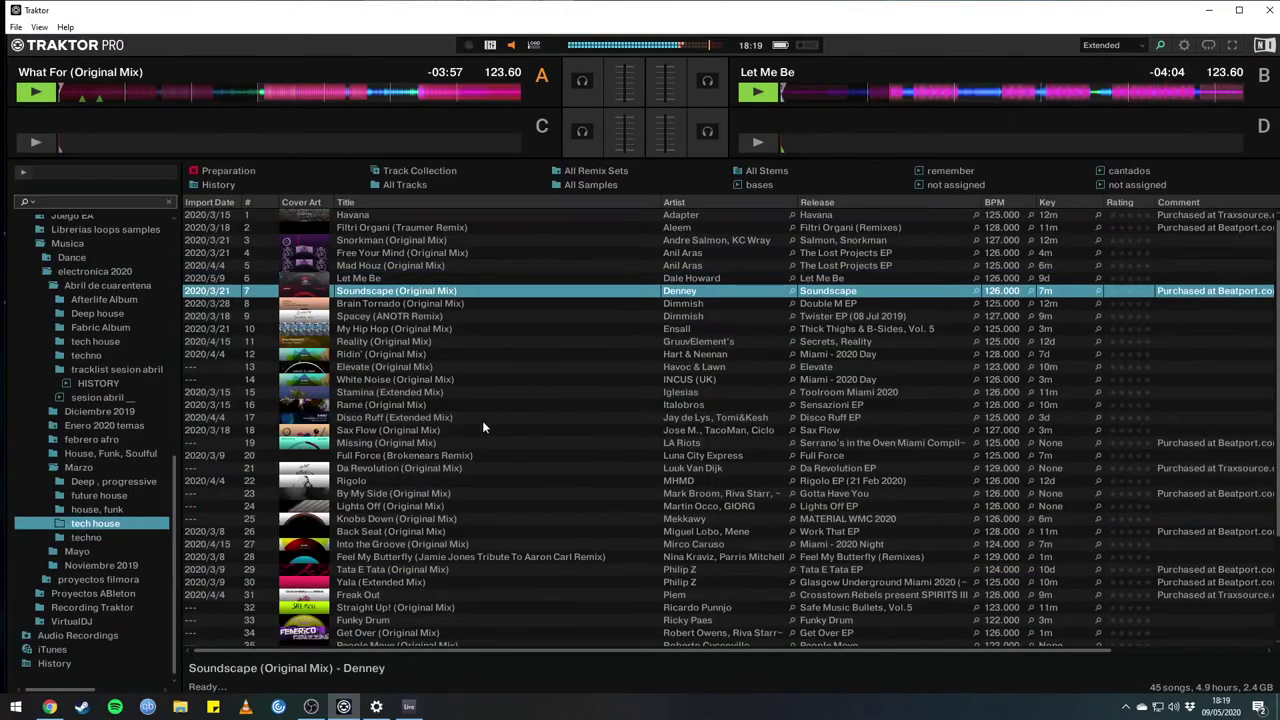
{"action": "key", "text": "Down"}
{"action": "key", "text": "ctrl+Right"}
{"action": "key", "text": "ctrl+Tab"}
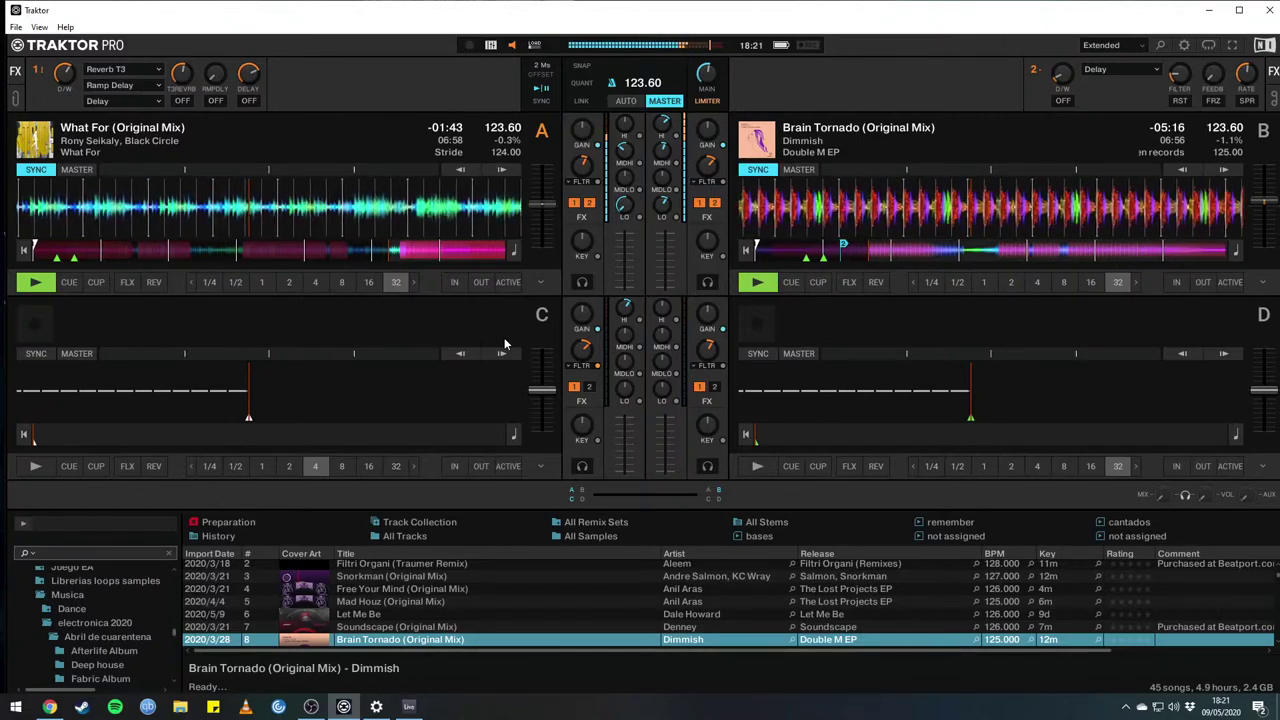
{"action": "mouse_move", "coordinate": [710, 131]}
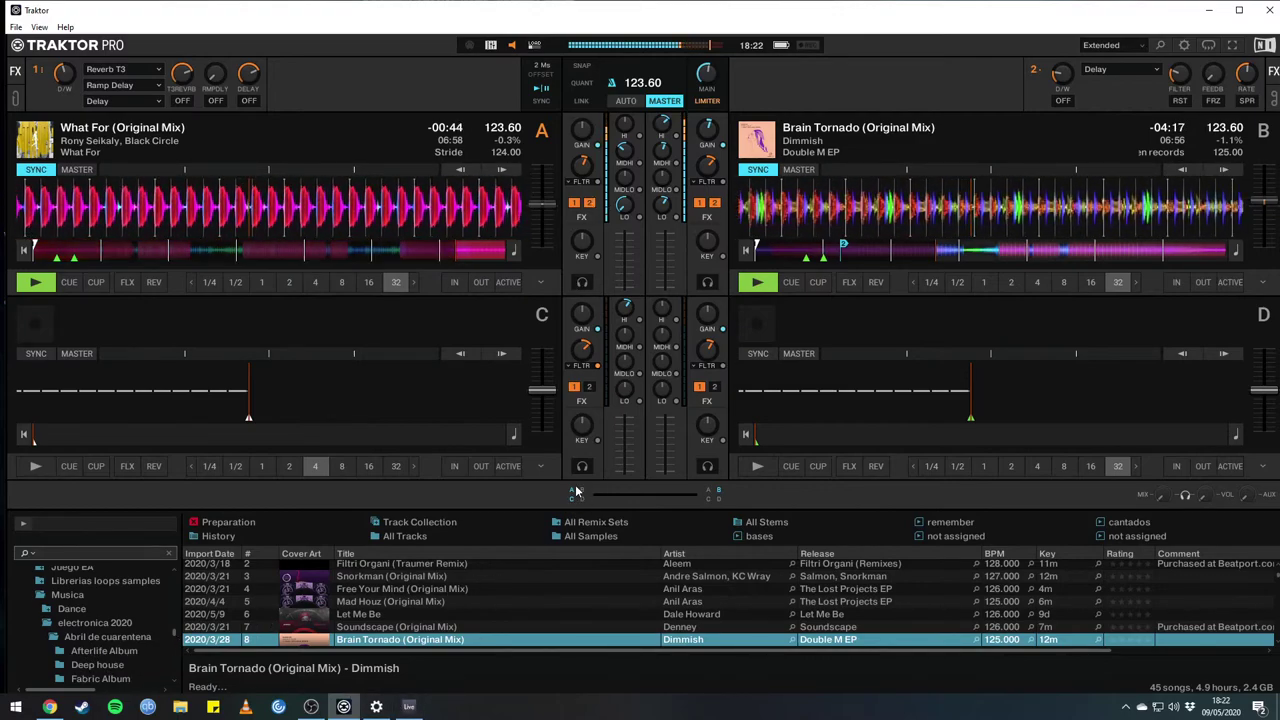
Enlarge the browser and check the house, funk folder under Marzo and the Afterlife Album folder under Abril de cuarentena.
{"action": "key", "text": "ctrl+space"}
{"action": "key", "text": "Down"}
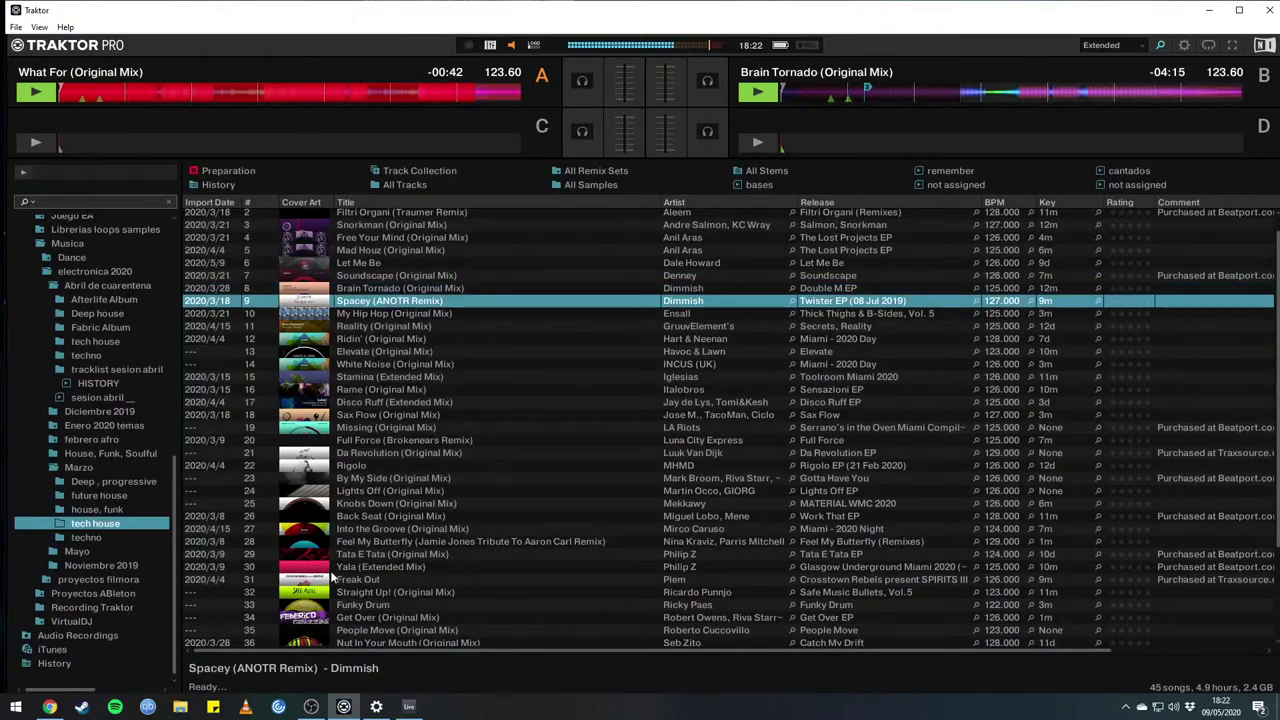
{"action": "left_click", "coordinate": [85, 511]}
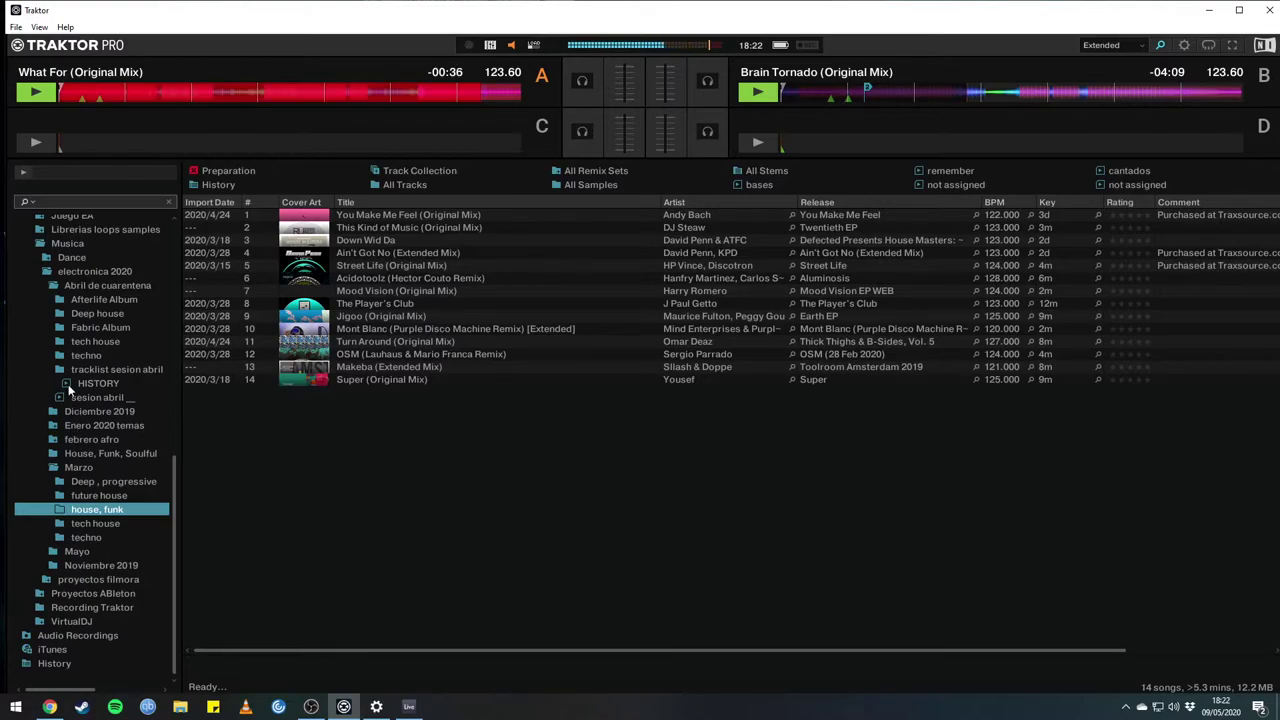
{"action": "left_click", "coordinate": [84, 301]}
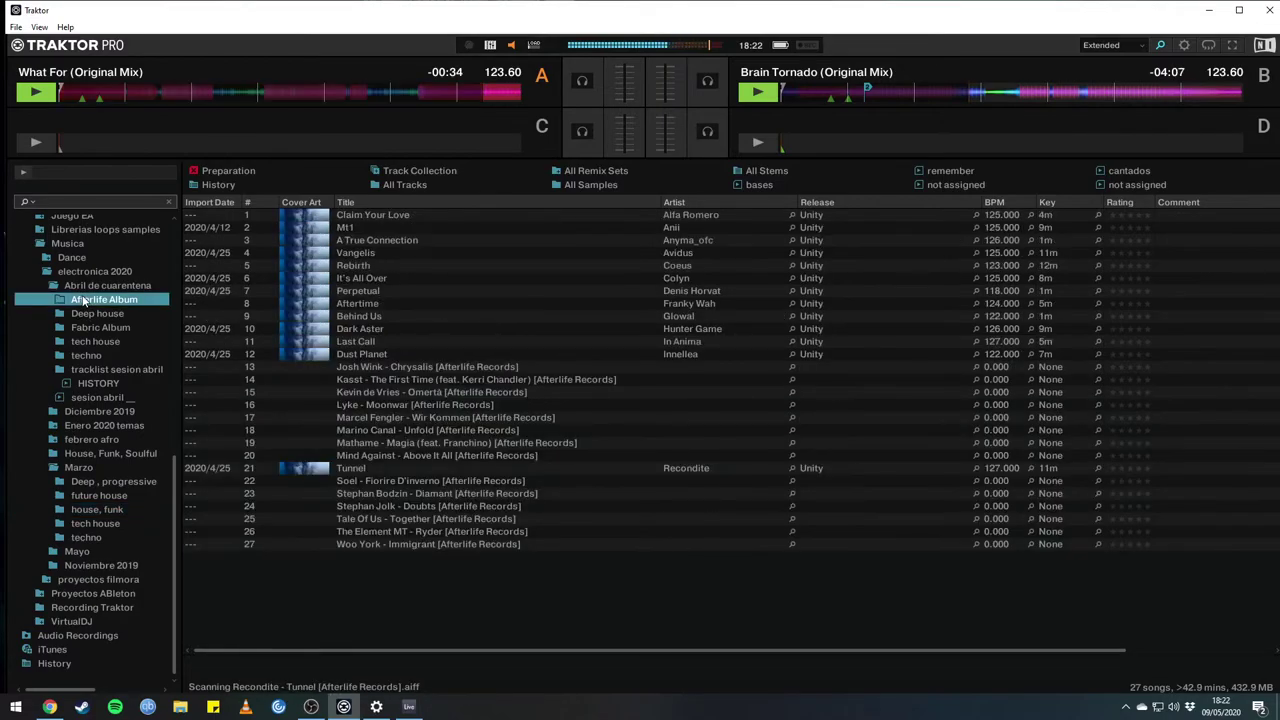
Look through the tracks in the Deep house folder under Abril de cuarentena, down to Dublearic Rhythm.
{"action": "left_click", "coordinate": [83, 314]}
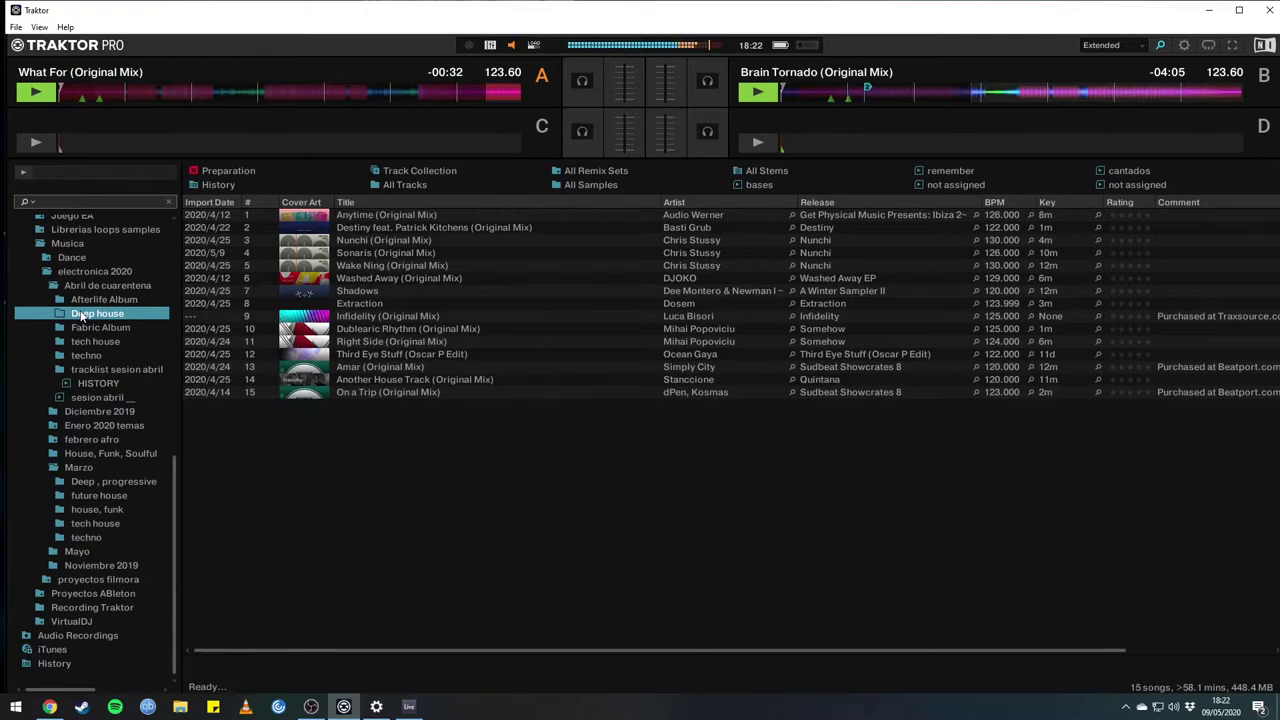
{"action": "key", "text": "Down"}
{"action": "key", "text": "Down"}
{"action": "key", "text": "Down"}
{"action": "key", "text": "Down"}
{"action": "key", "text": "Down"}
{"action": "key", "text": "Down"}
{"action": "key", "text": "Down"}
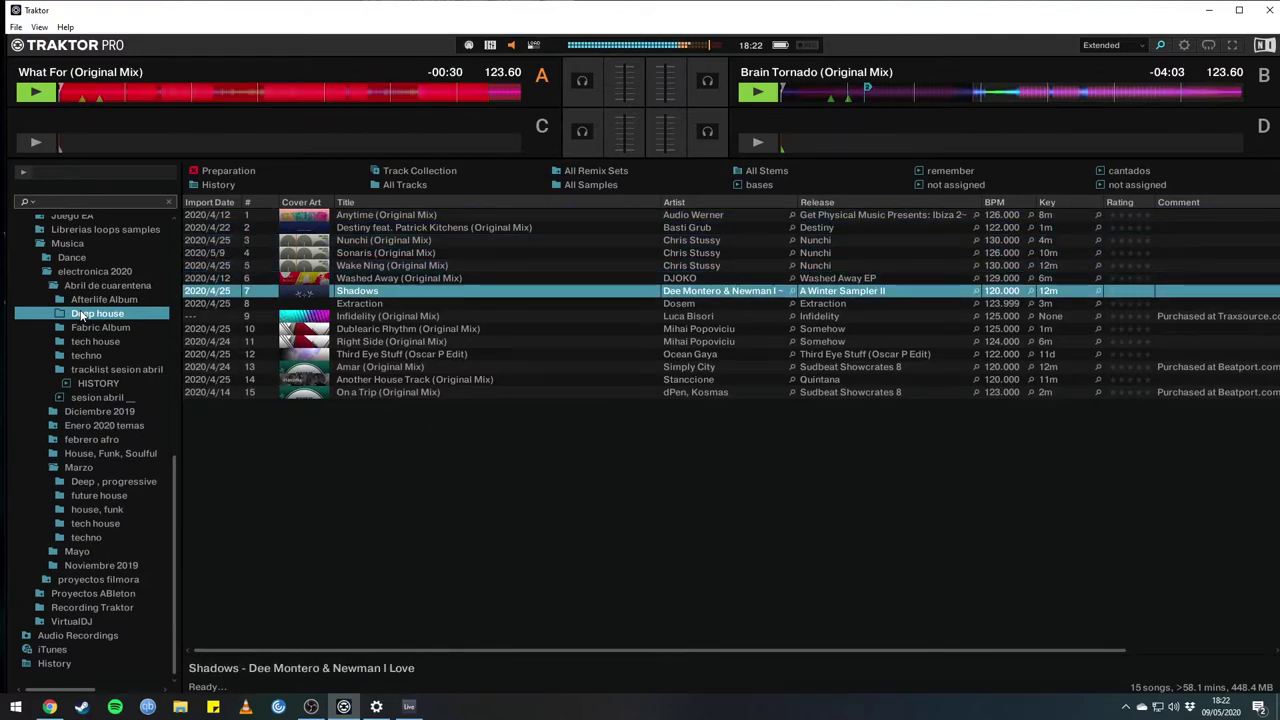
{"action": "key", "text": "Down"}
{"action": "key", "text": "Down"}
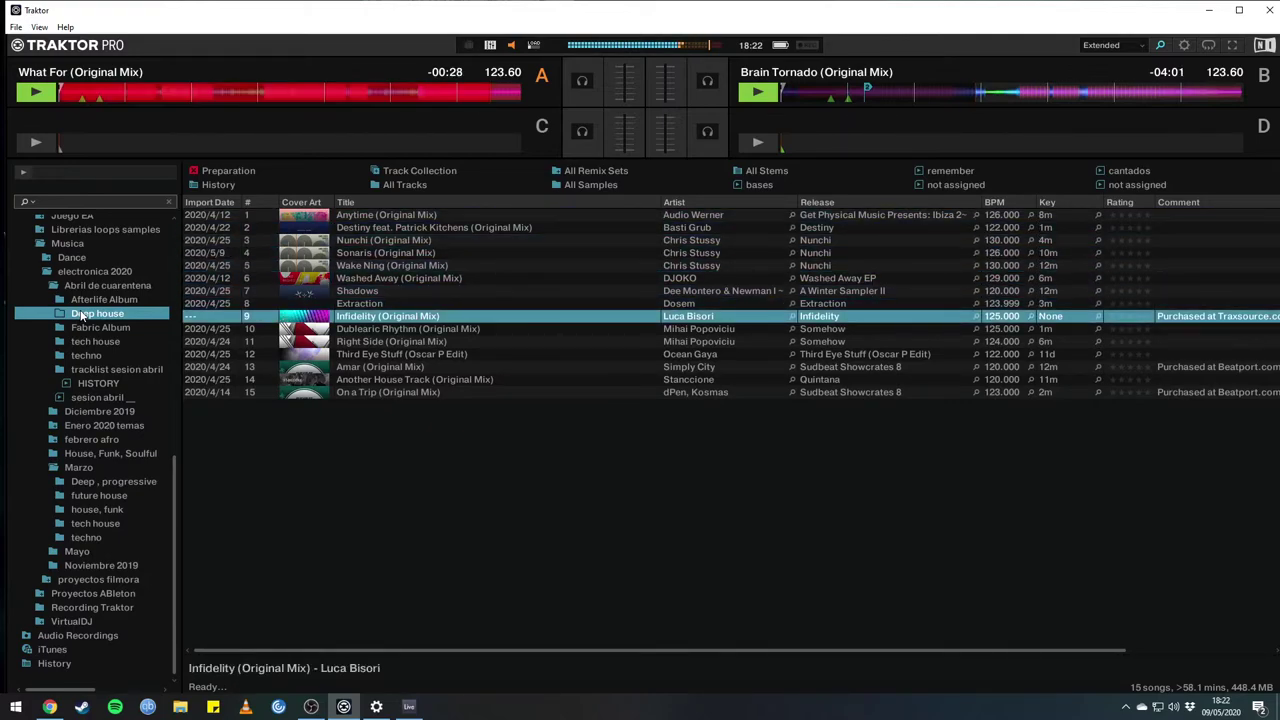
{"action": "key", "text": "Down"}
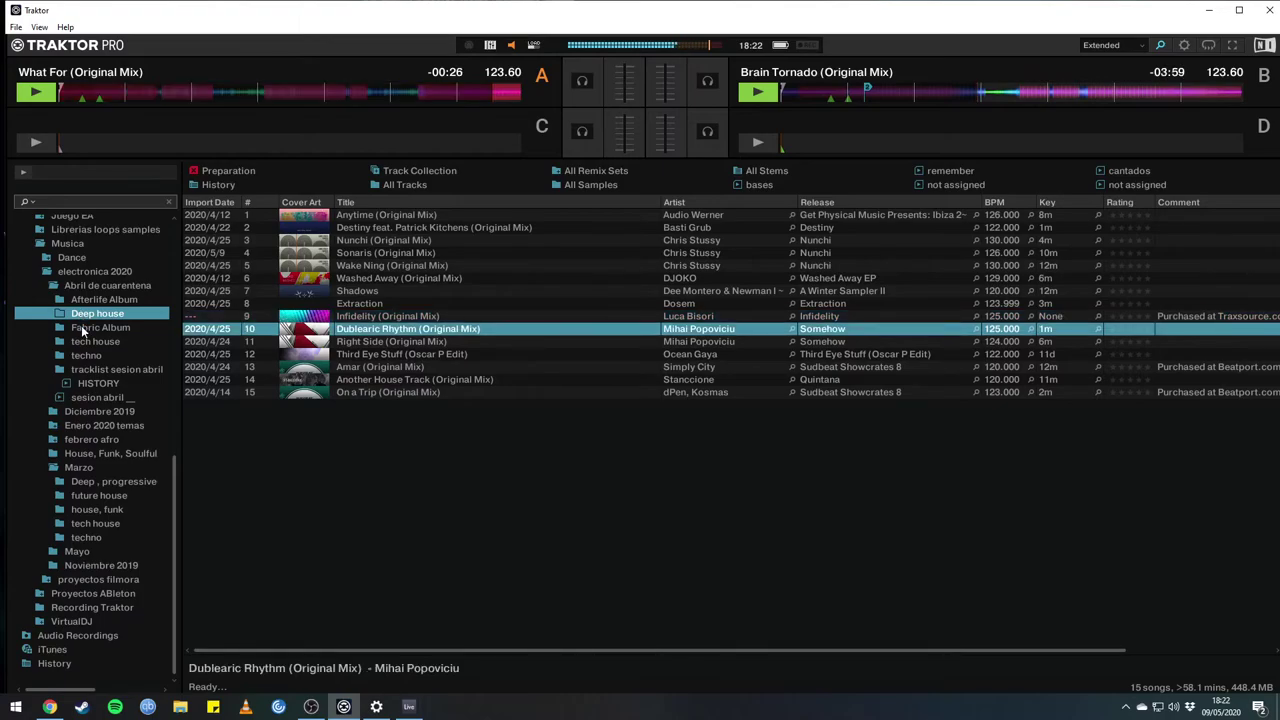
Look through the tracks in the tech house folder under Abril de cuarentena, as far as Baby (Mark Knight Extended Rework).
{"action": "left_click", "coordinate": [86, 342]}
{"action": "key", "text": "Down"}
{"action": "key", "text": "Down"}
{"action": "key", "text": "Down"}
{"action": "key", "text": "Down"}
{"action": "key", "text": "Down"}
{"action": "key", "text": "Down"}
{"action": "key", "text": "Down"}
{"action": "key", "text": "Down"}
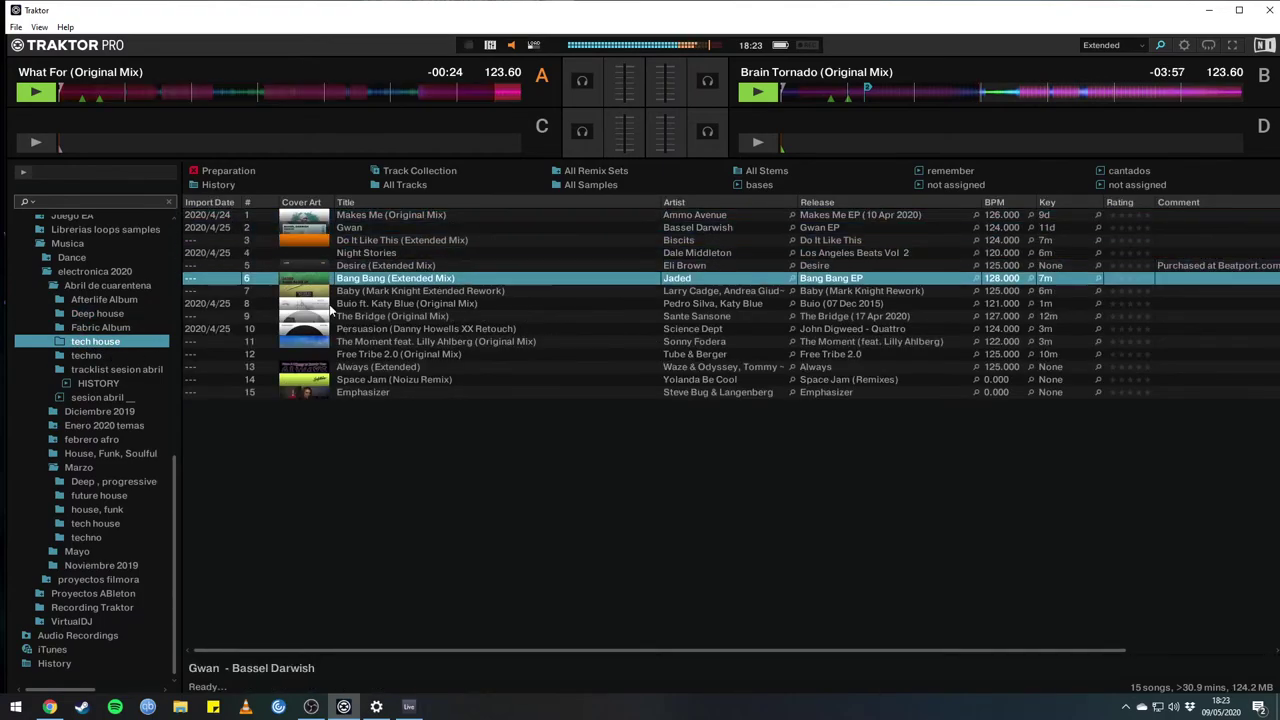
{"action": "key", "text": "Up"}
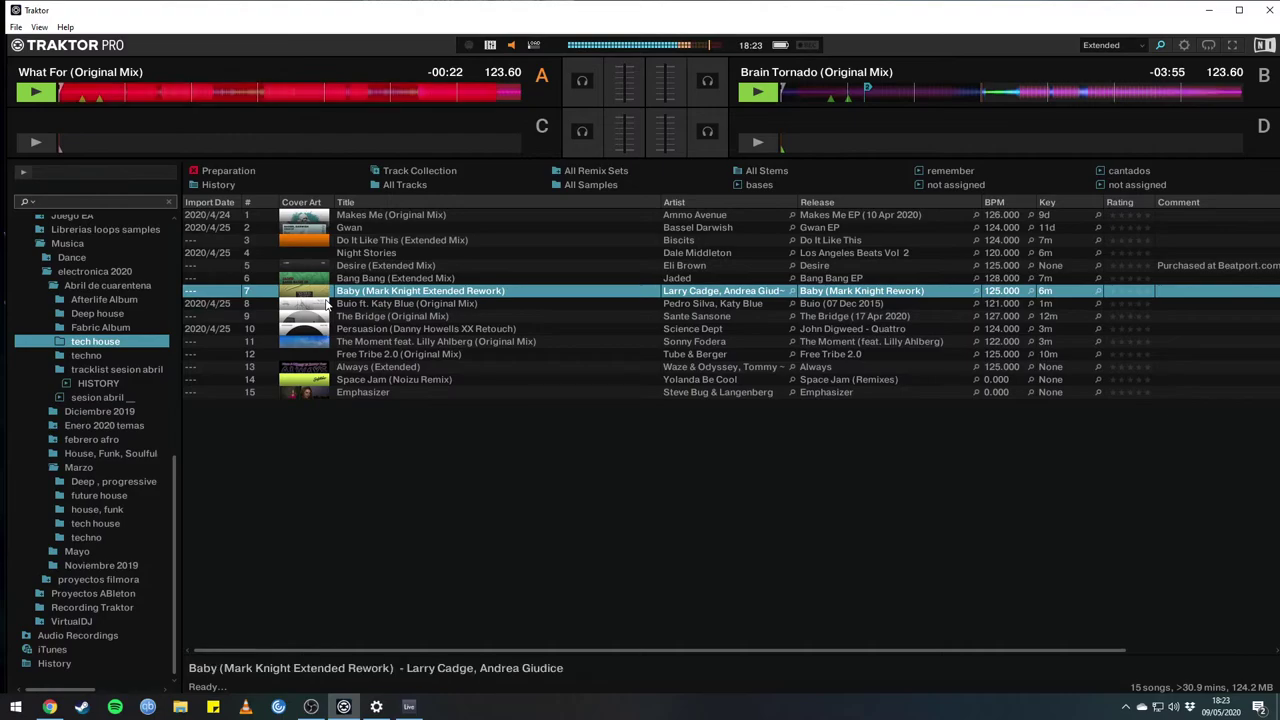
Load Free Tribe 2.0 (Original Mix) by Tube & Berger onto deck A.
{"action": "key", "text": "Down"}
{"action": "key", "text": "Down"}
{"action": "key", "text": "Down"}
{"action": "key", "text": "Down"}
{"action": "key", "text": "Down"}
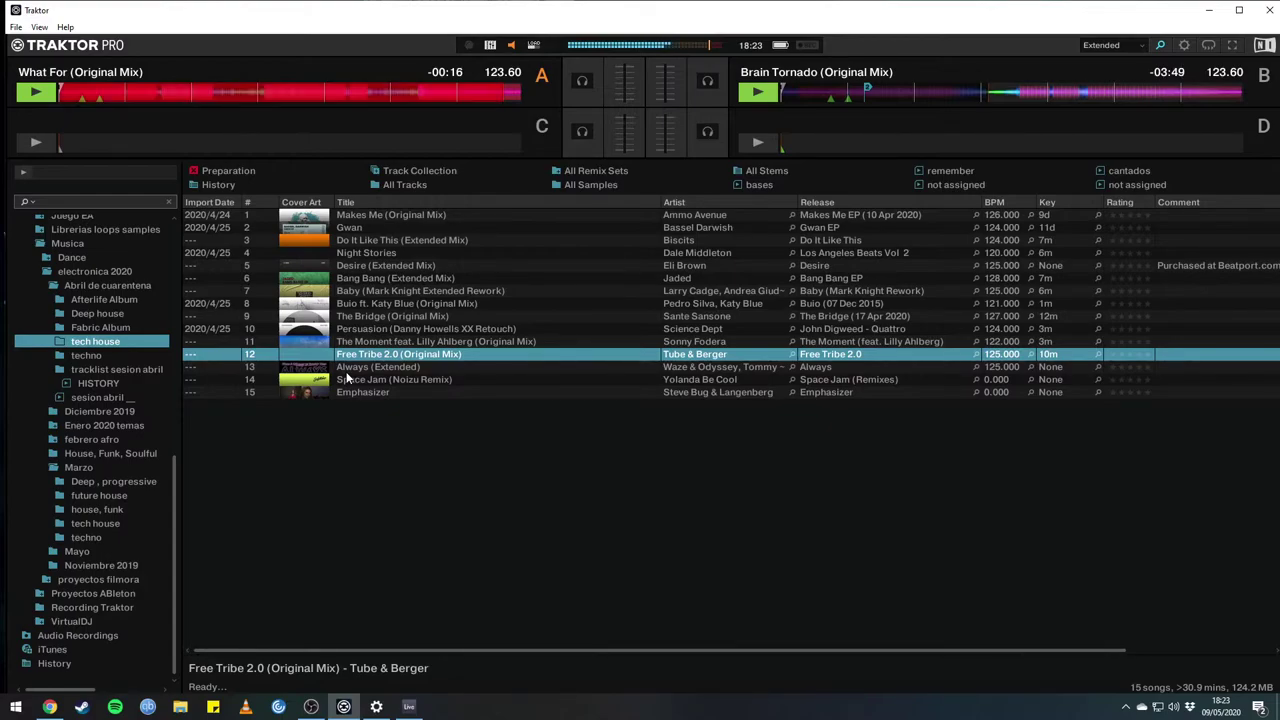
{"action": "key", "text": "ctrl+Left"}
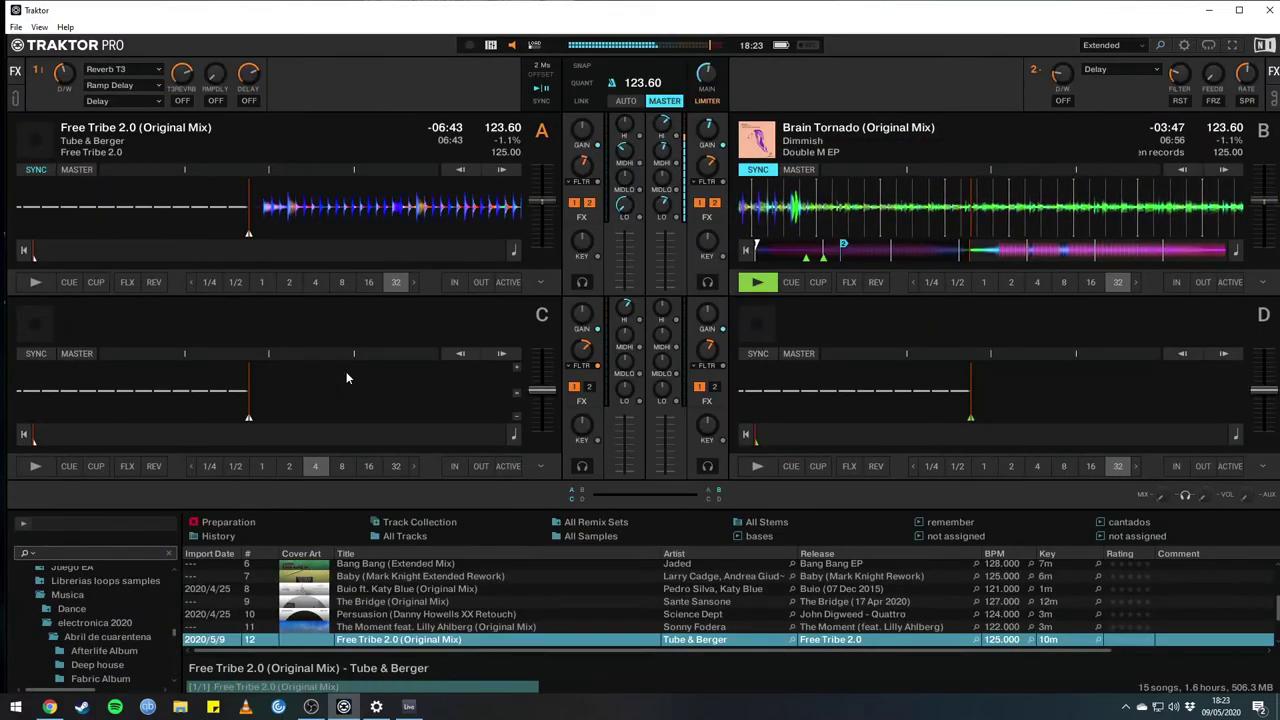
Start Free Tribe 2.0 on deck A in sync with Brain Tornado and mix over to it, stopping deck B.
{"action": "key", "text": "space"}
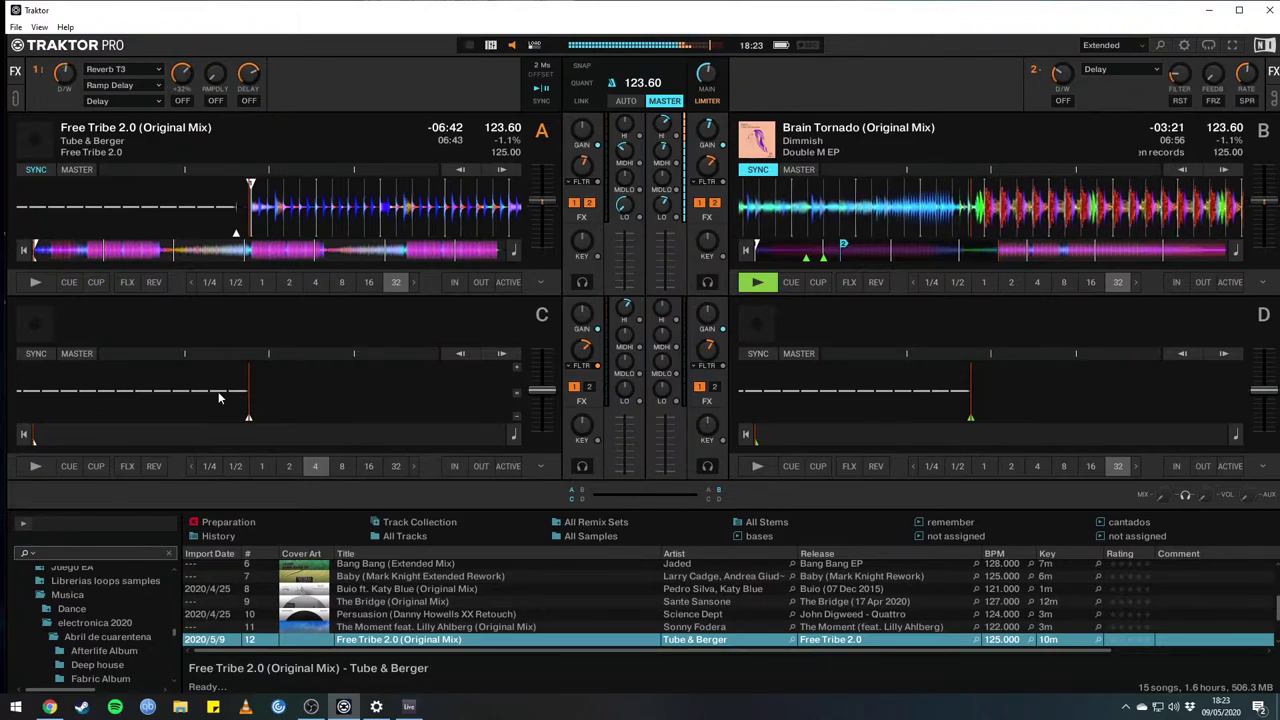
{"action": "key", "text": "space"}
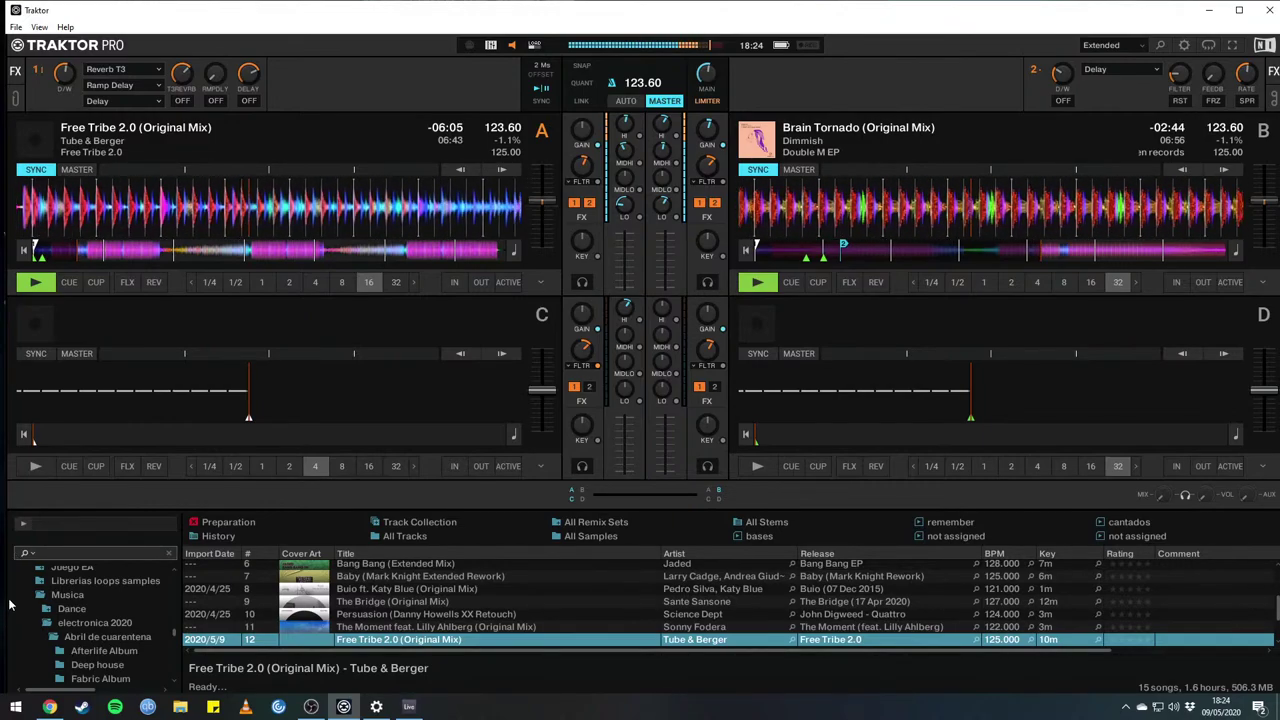
{"action": "key", "text": "8"}
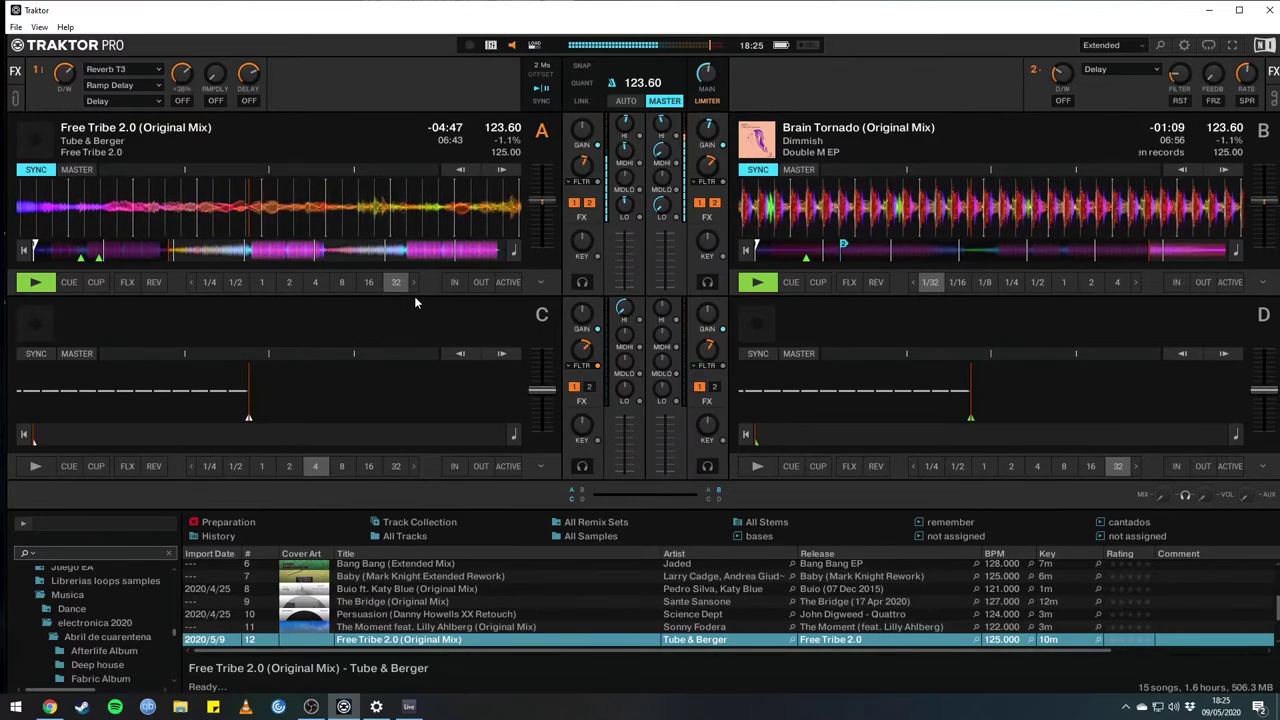
{"action": "key", "text": "space"}
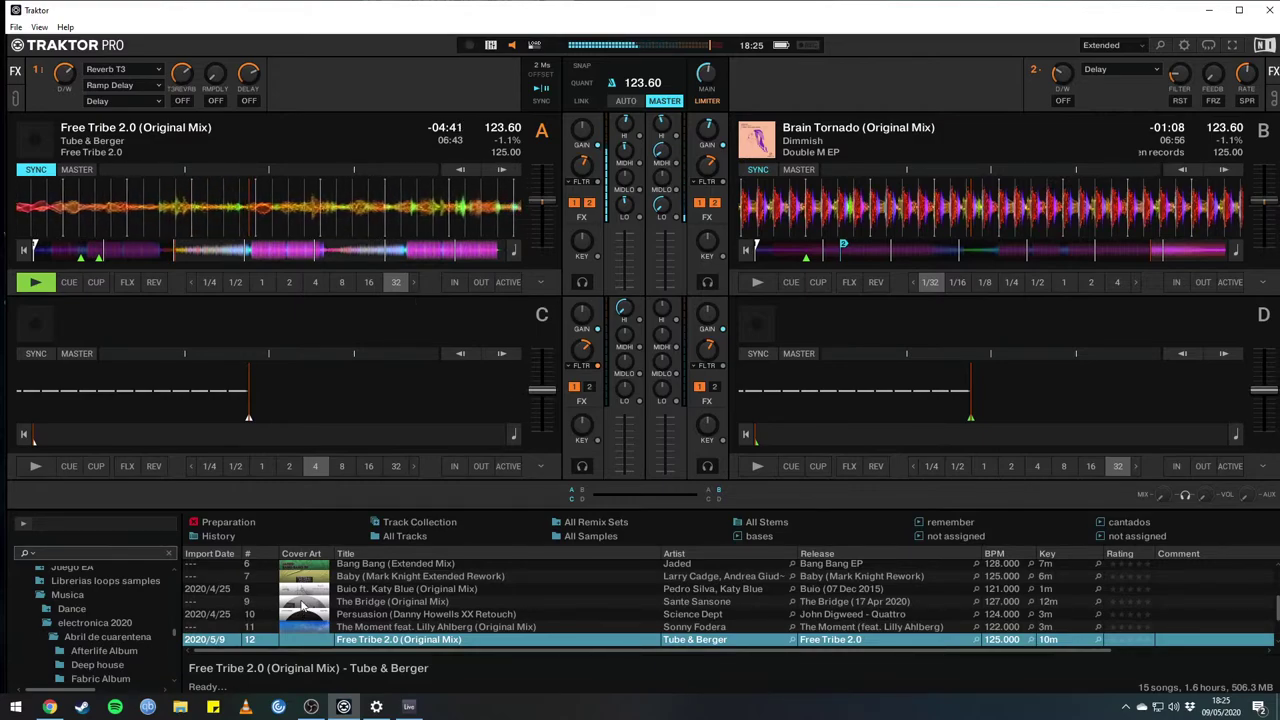
Find Buio ft. Katy Blue (Original Mix) in the April tech house folder and load it onto deck B.
{"action": "key", "text": "ctrl+b"}
{"action": "key", "text": "Up"}
{"action": "key", "text": "Up"}
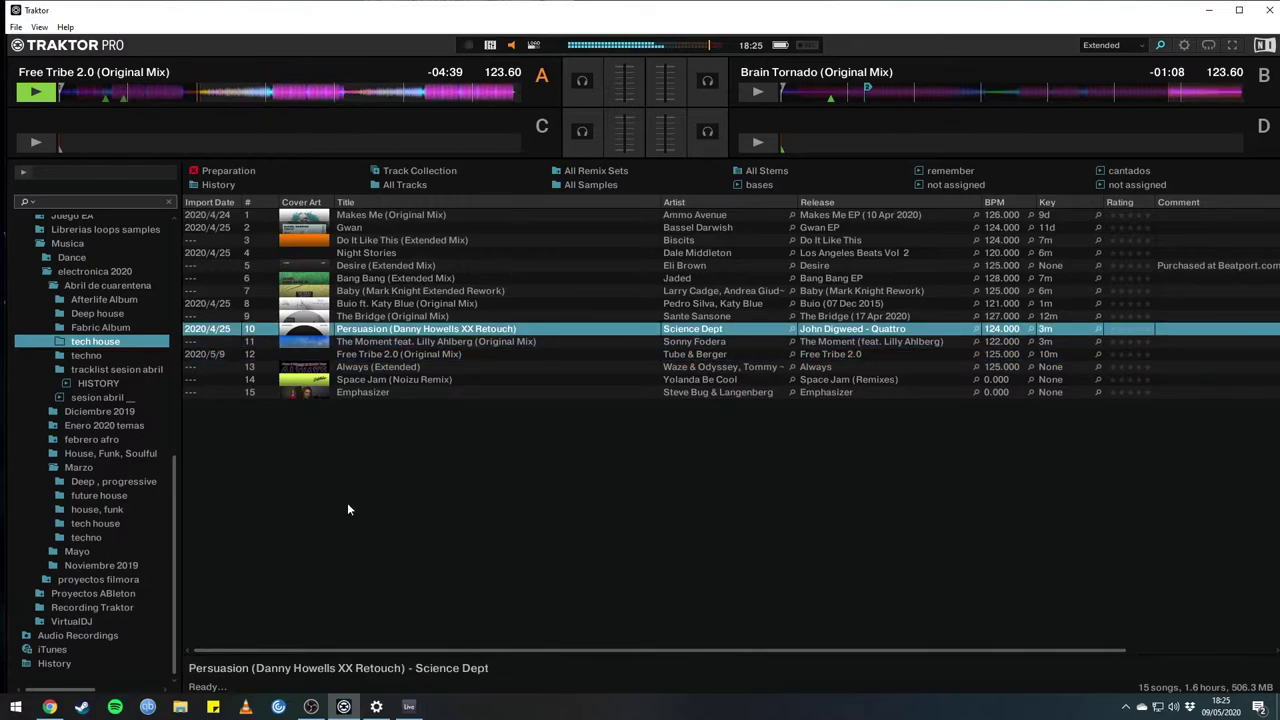
{"action": "key", "text": "ctrl+b"}
{"action": "key", "text": "ctrl+b"}
{"action": "key", "text": "Up"}
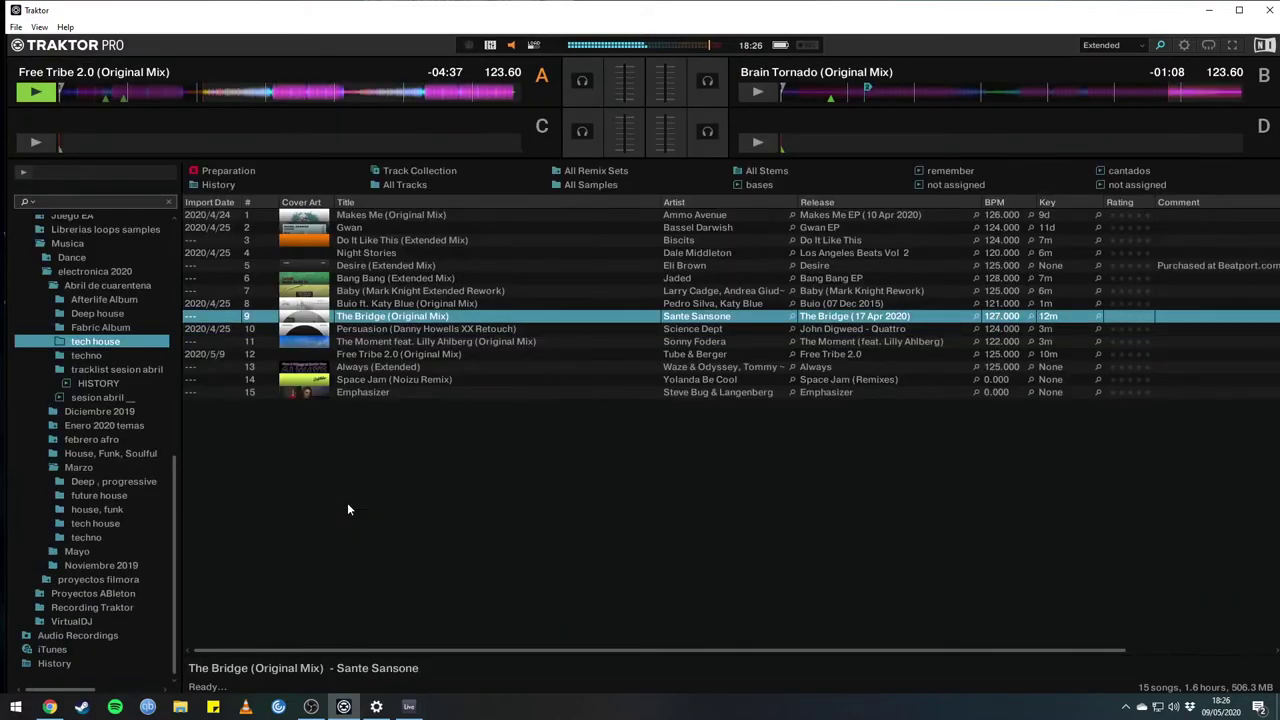
{"action": "key", "text": "Up"}
{"action": "key", "text": "ctrl+Right"}
{"action": "key", "text": "ctrl+b"}
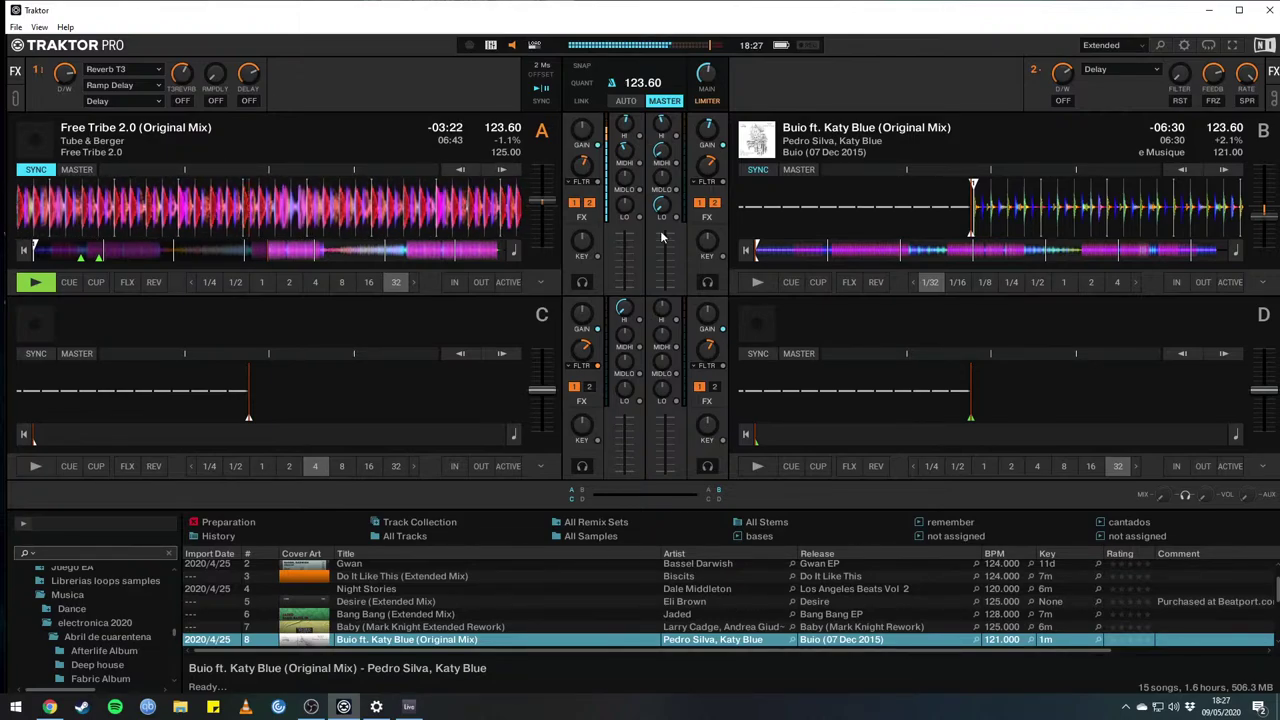
Start Buio ft. Katy Blue on deck B in sync with deck A and loop it over 16 beats.
{"action": "key", "text": "shift+F8"}
{"action": "key", "text": "F8"}
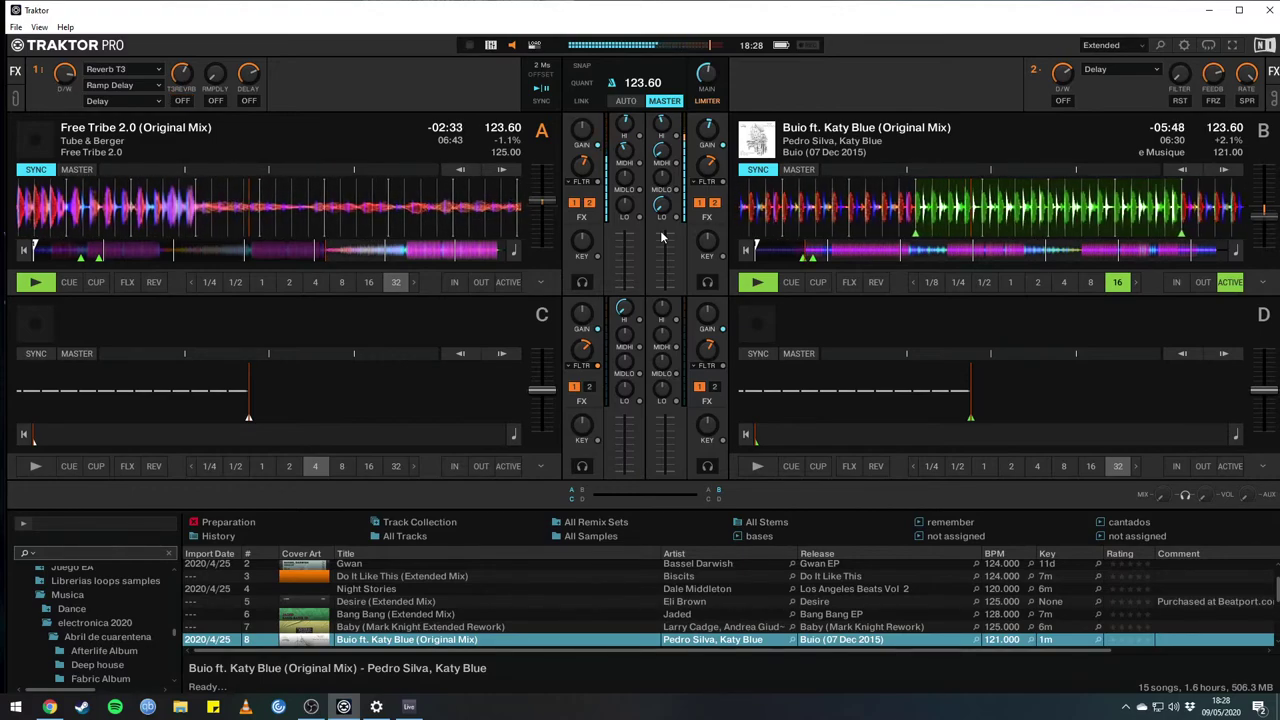
Switch to the browser and open the MuzBase site (muzbase.com) in a new tab.
{"action": "left_click", "coordinate": [45, 690]}
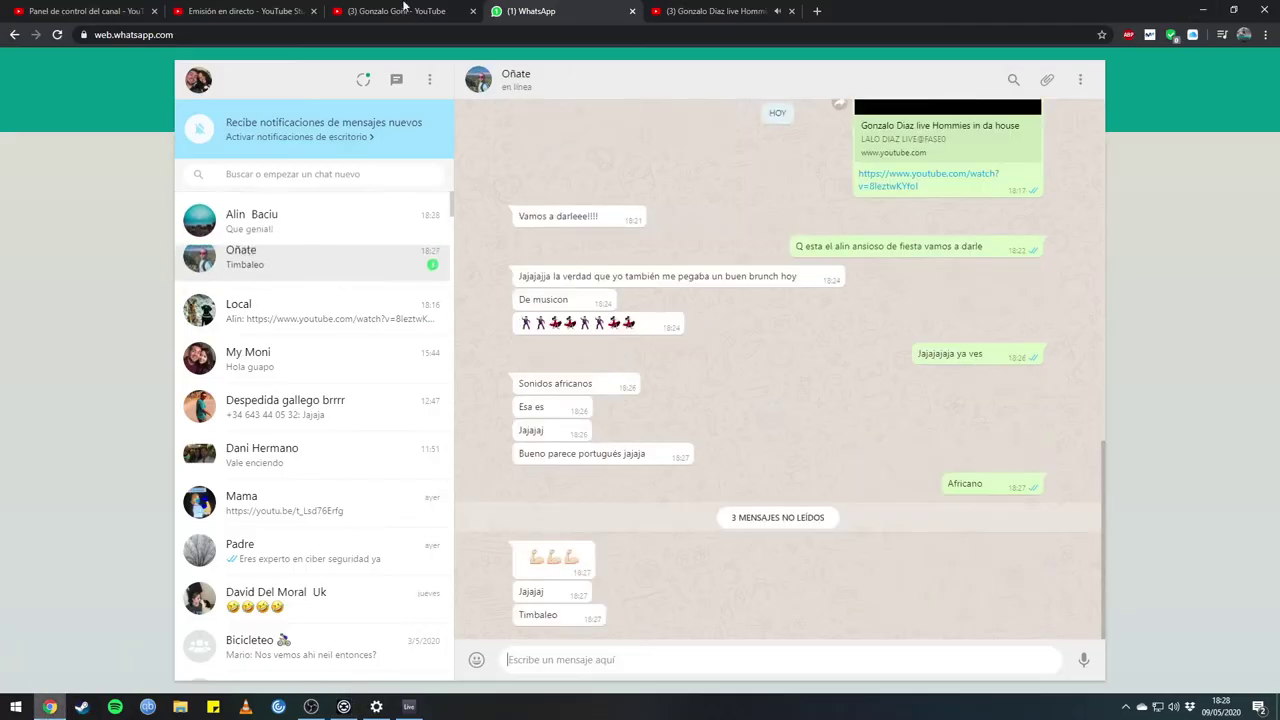
{"action": "left_click", "coordinate": [816, 11]}
{"action": "type", "text": "muzbase.com/#/"}
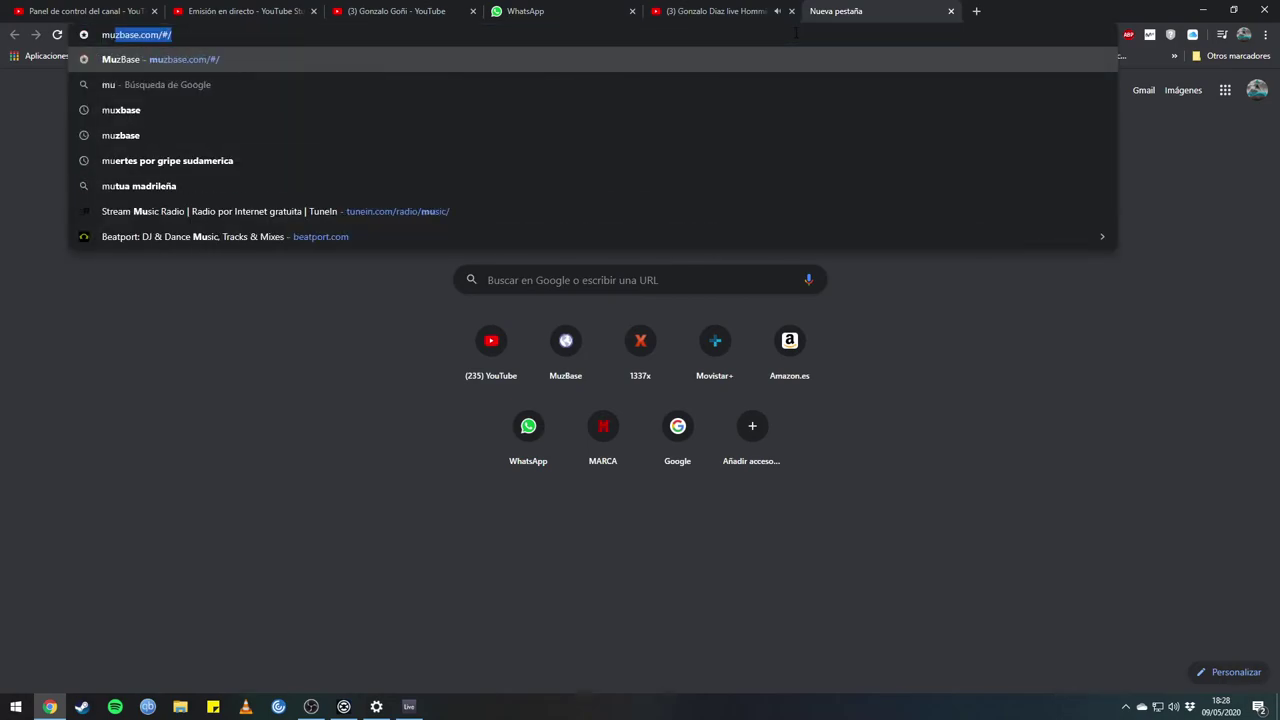
{"action": "key", "text": "Return"}
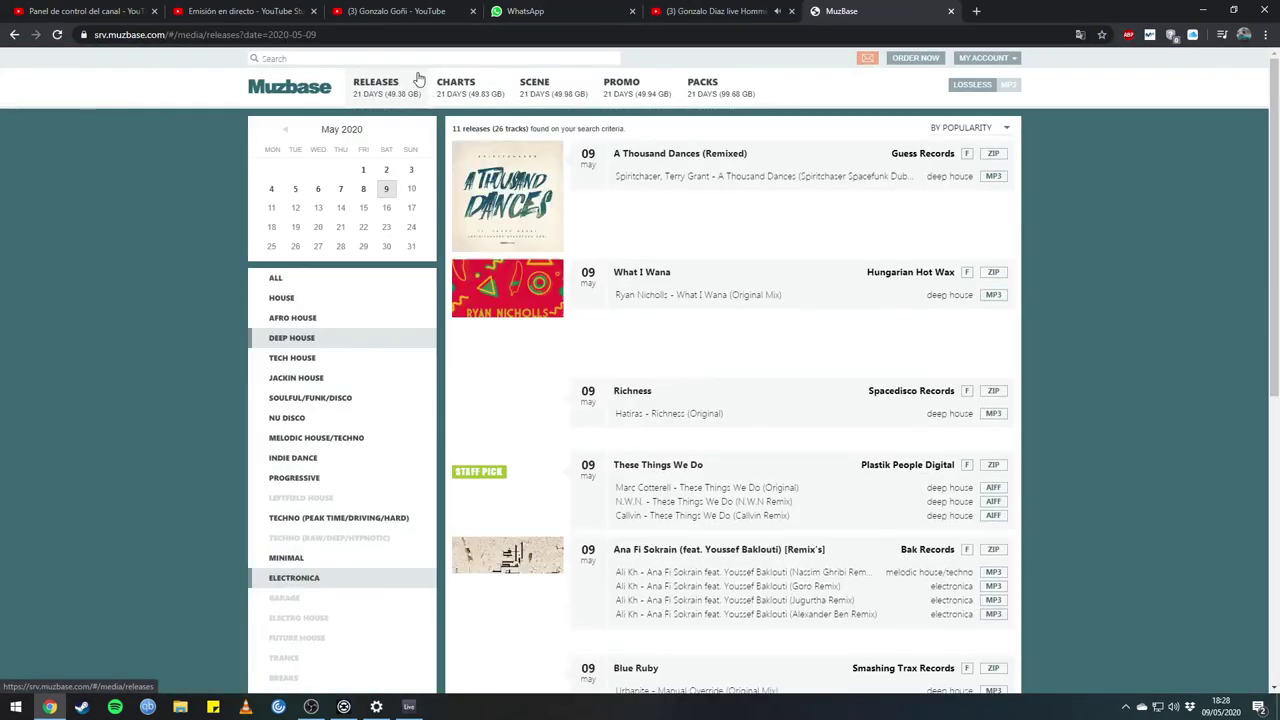
Search MuzBase for "denis cruz" and for "denis cruz el sueño".
{"action": "left_click", "coordinate": [398, 52]}
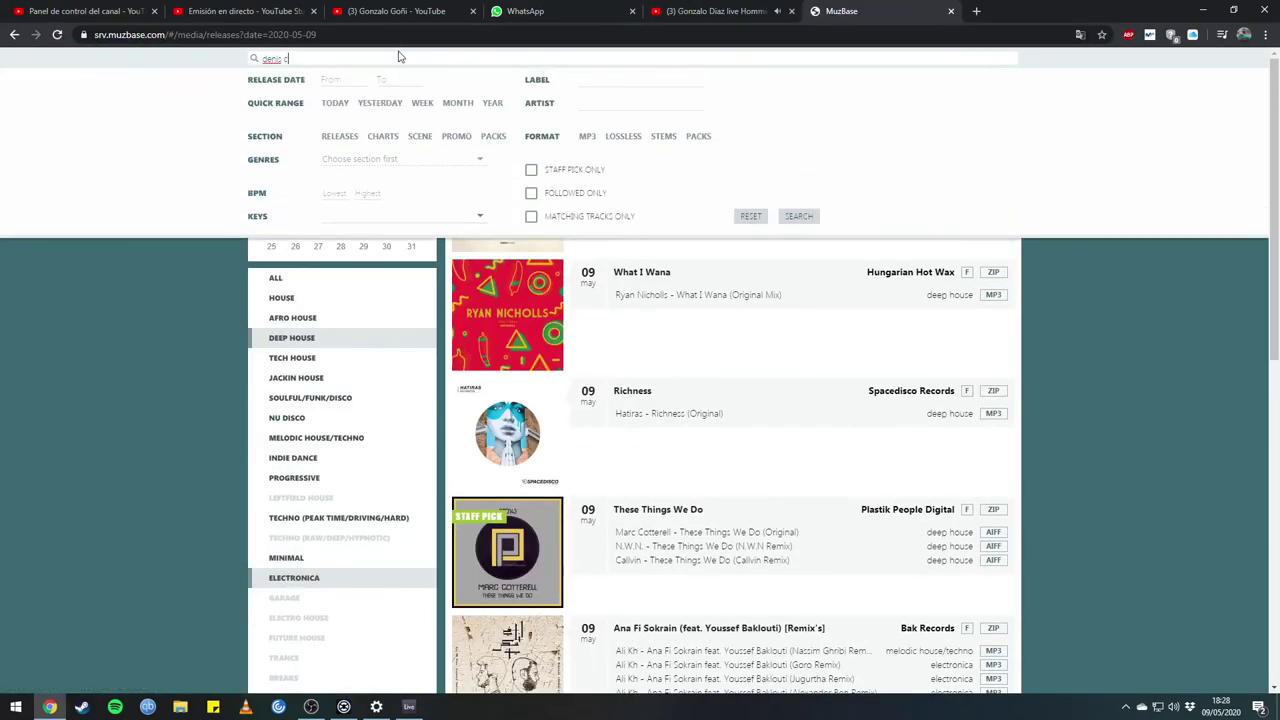
{"action": "key", "text": "Return"}
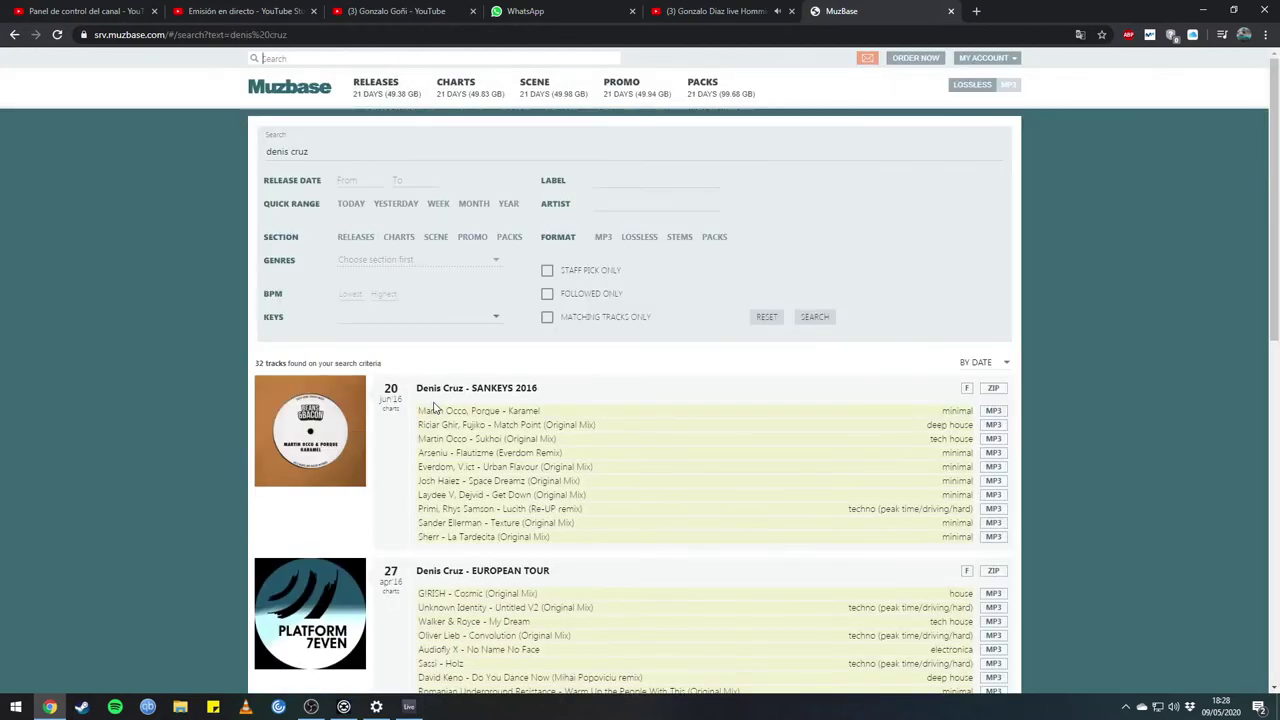
{"action": "left_click", "coordinate": [268, 58]}
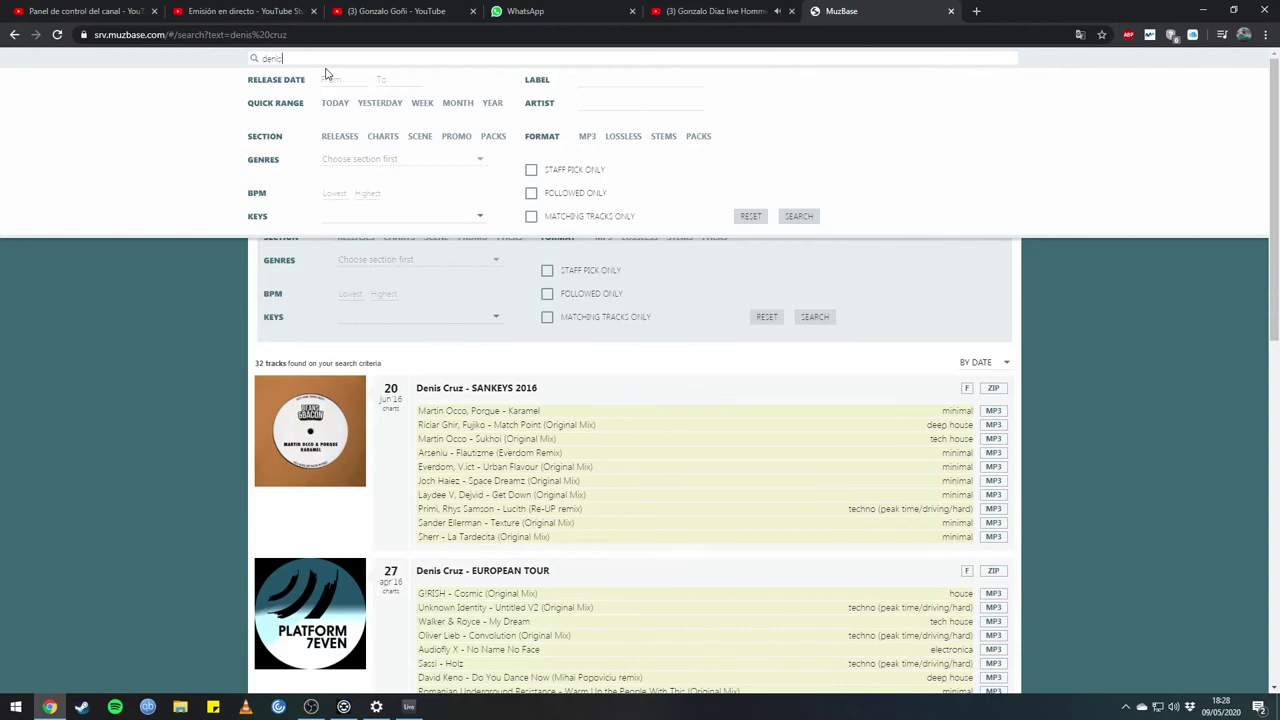
{"action": "key", "text": "Return"}
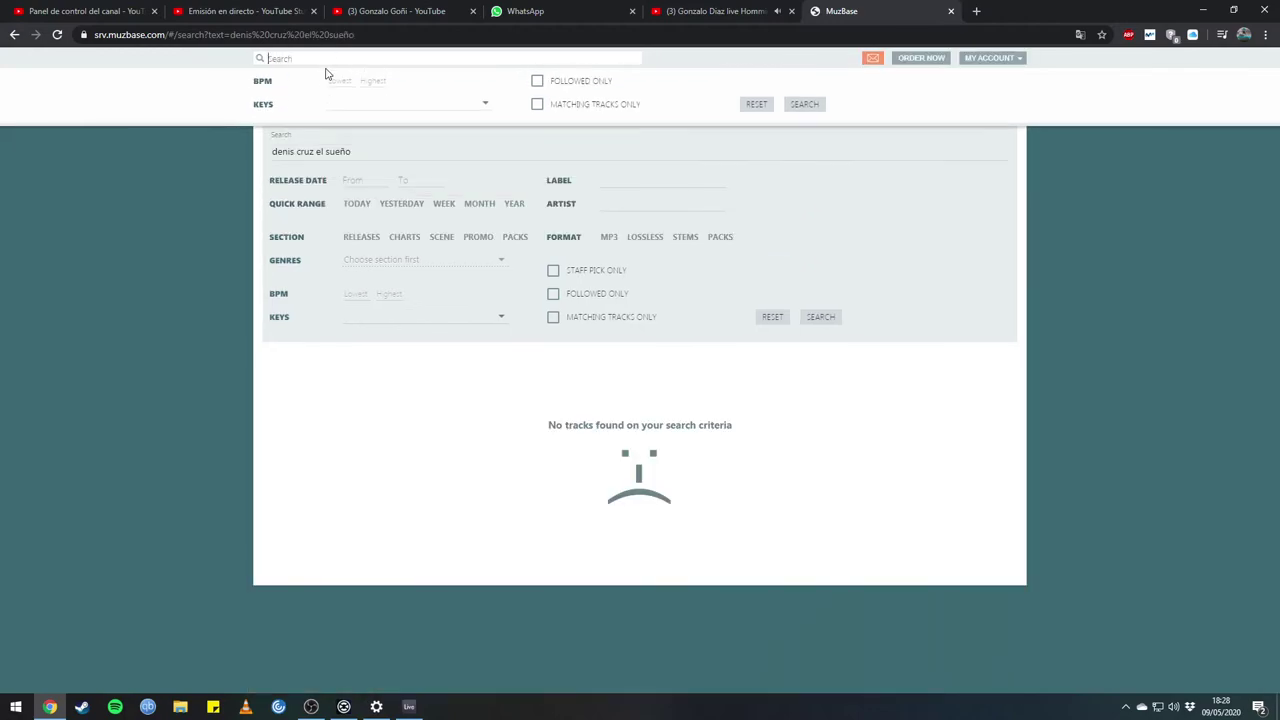
Search MuzBase for "el sueño", limit the results to the Releases section and look through them for the Dennis Cruz track.
{"action": "left_click", "coordinate": [277, 57]}
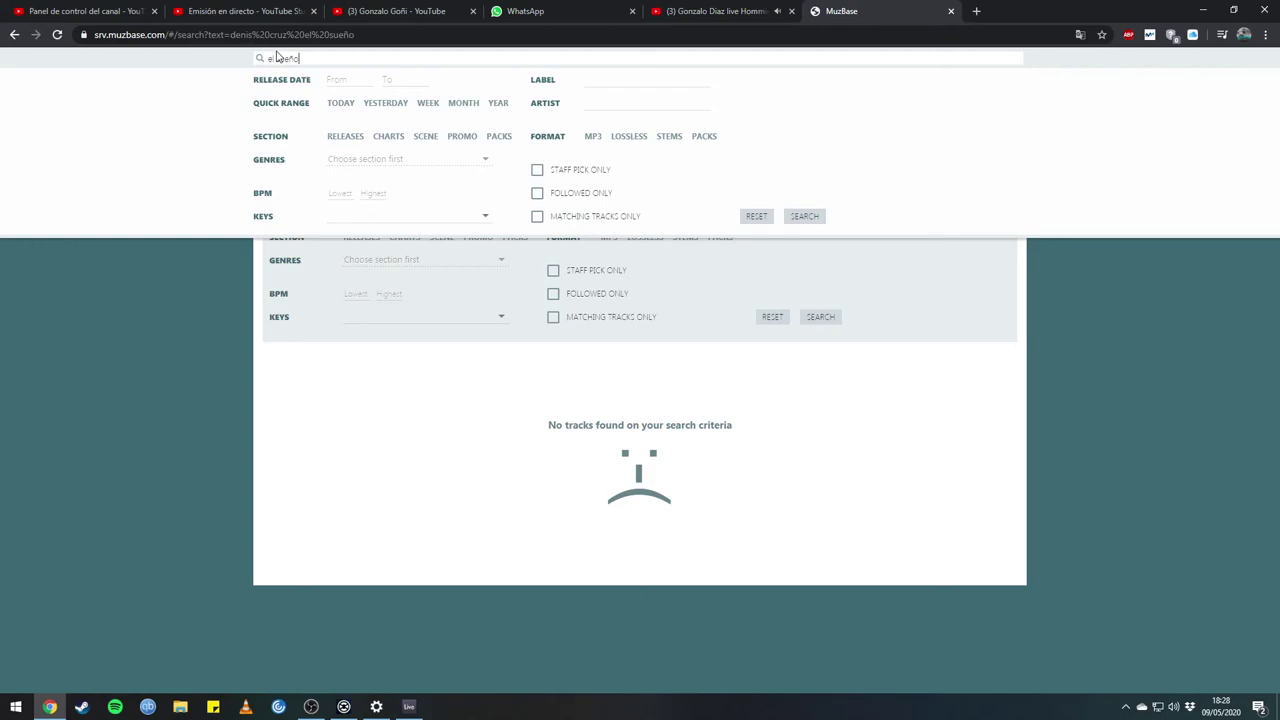
{"action": "key", "text": "Return"}
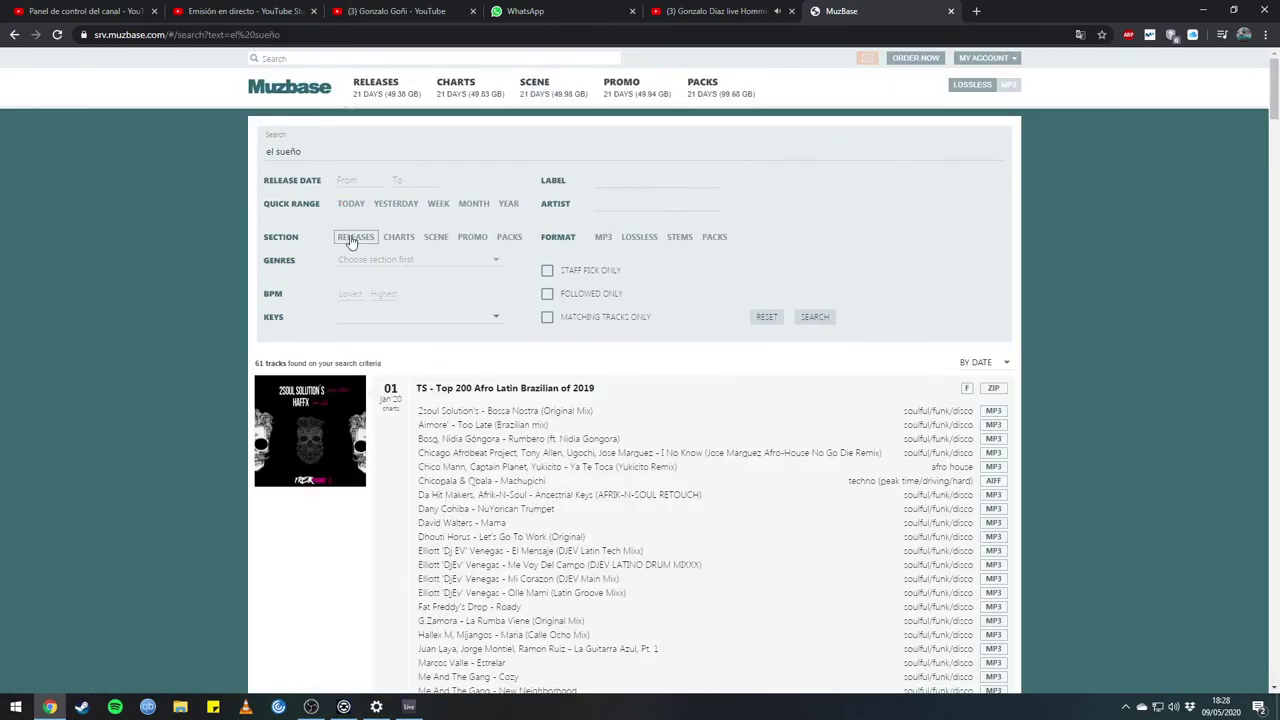
{"action": "left_click", "coordinate": [351, 240]}
{"action": "scroll", "coordinate": [392, 428], "scroll_direction": "down", "scroll_amount": 6}
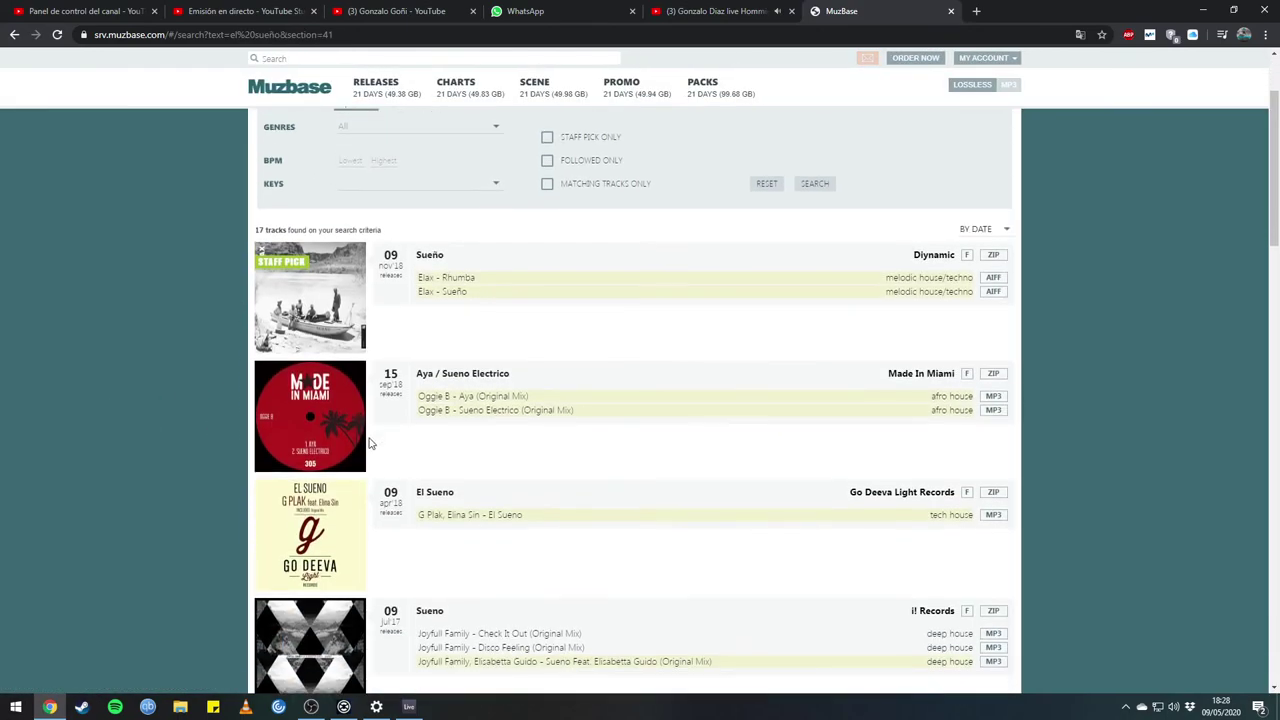
{"action": "scroll", "coordinate": [365, 438], "scroll_direction": "down", "scroll_amount": 5}
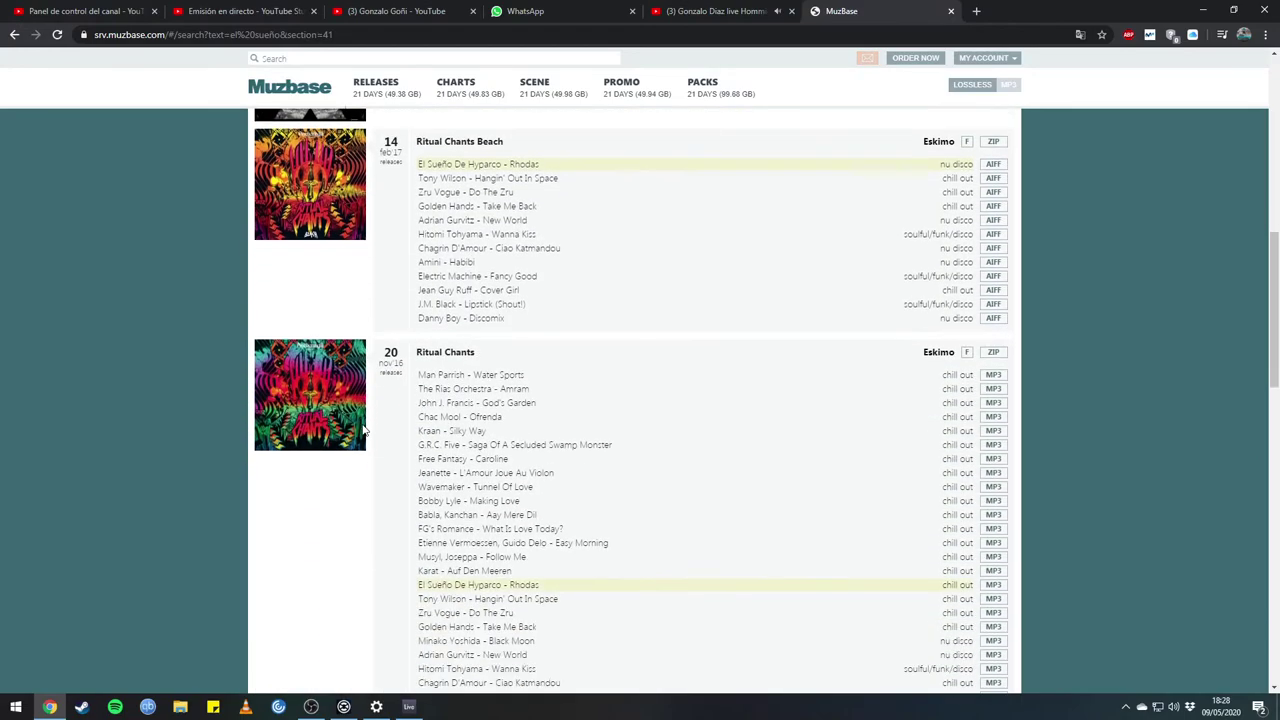
{"action": "scroll", "coordinate": [360, 431], "scroll_direction": "up", "scroll_amount": 7}
{"action": "scroll", "coordinate": [322, 210], "scroll_direction": "up", "scroll_amount": 3}
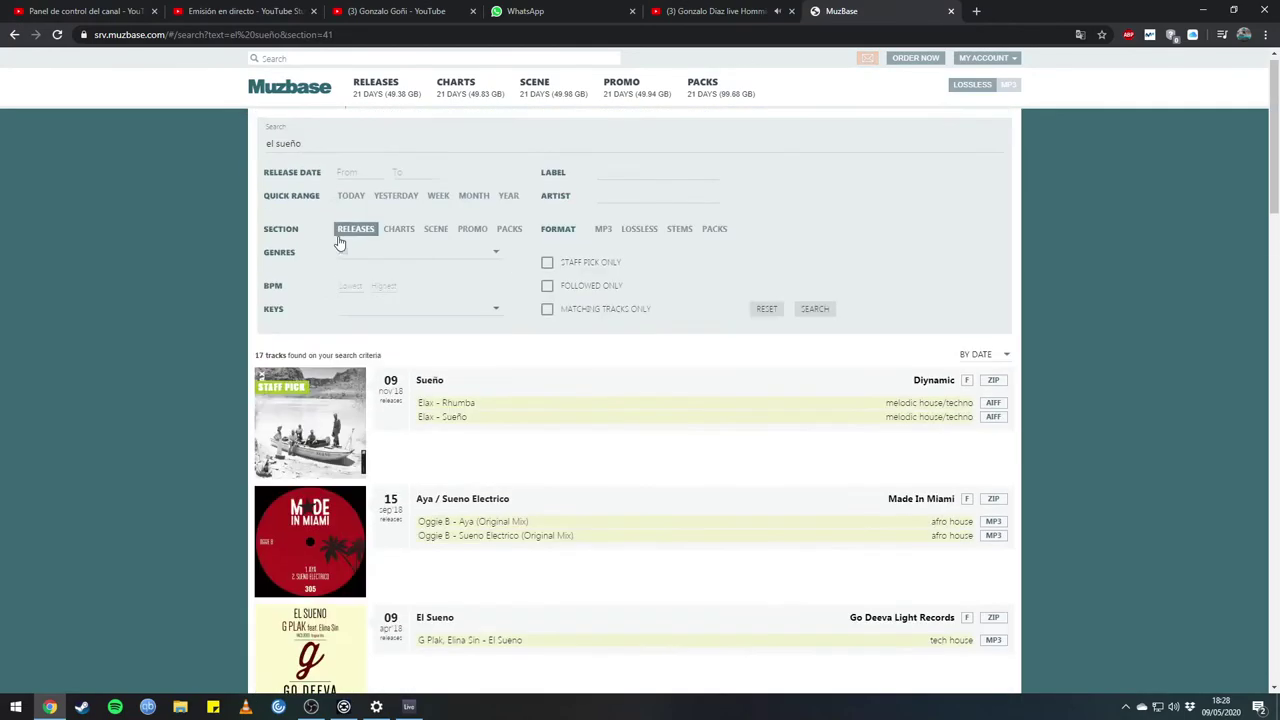
Search MuzBase for "denis cruz" and for "dennis cruz", and look through the results for El Sueño.
{"action": "left_click", "coordinate": [275, 60]}
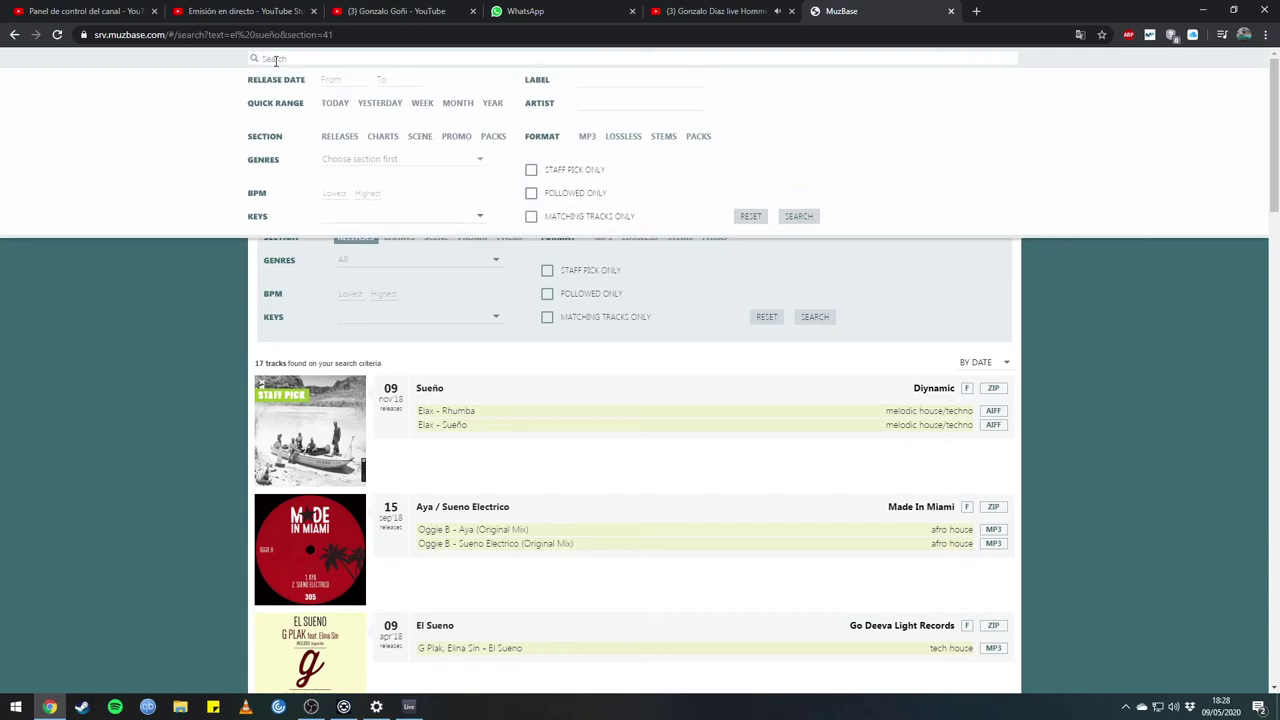
{"action": "type", "text": "denis cruz"}
{"action": "key", "text": "Return"}
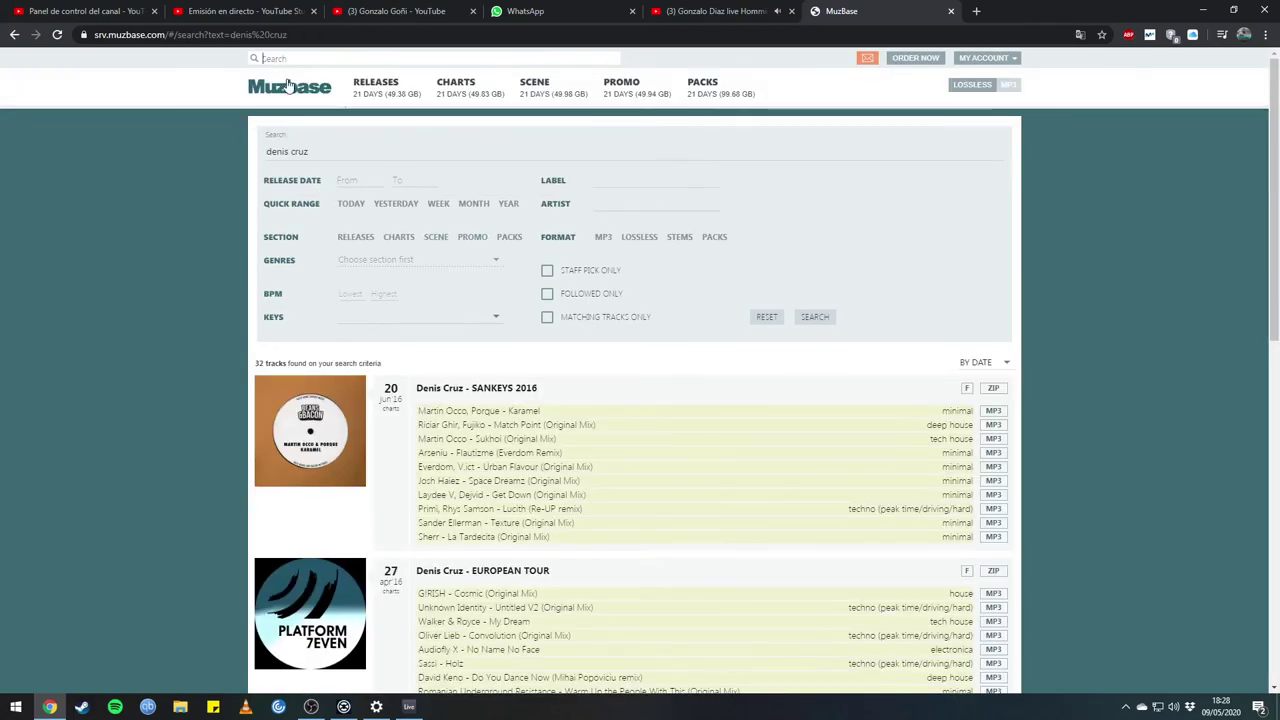
{"action": "left_click", "coordinate": [275, 56]}
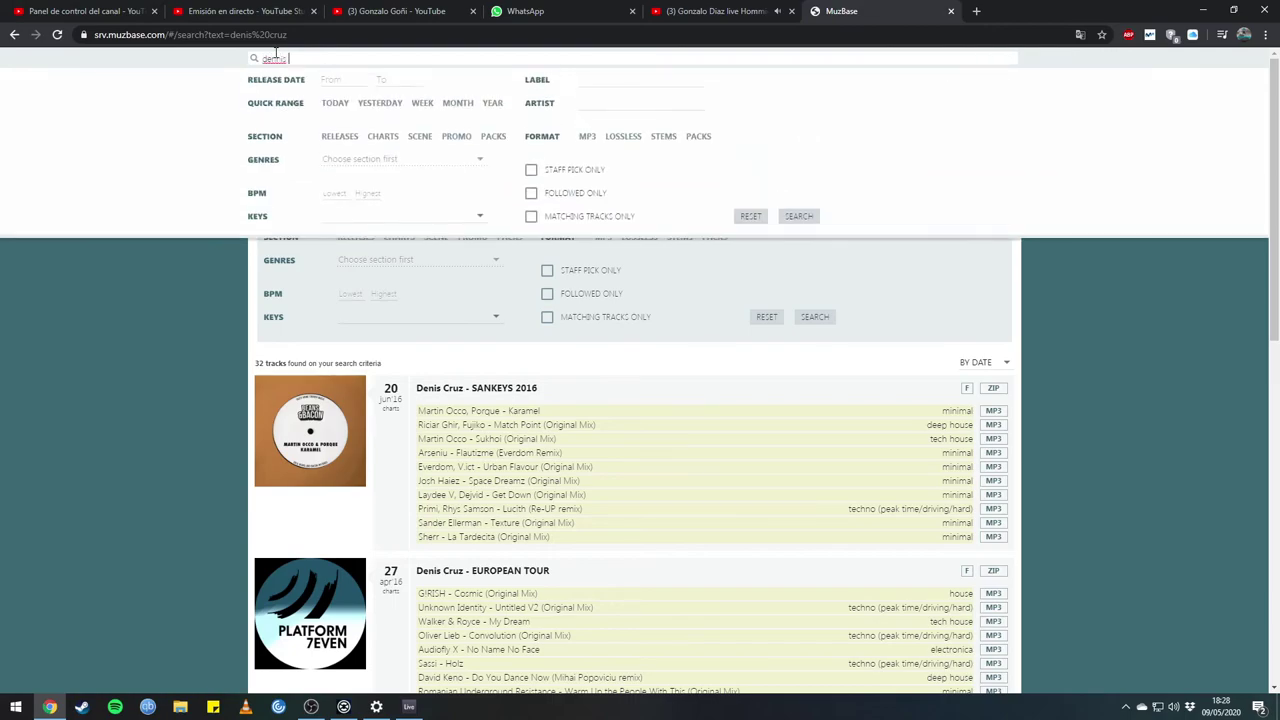
{"action": "key", "text": "Return"}
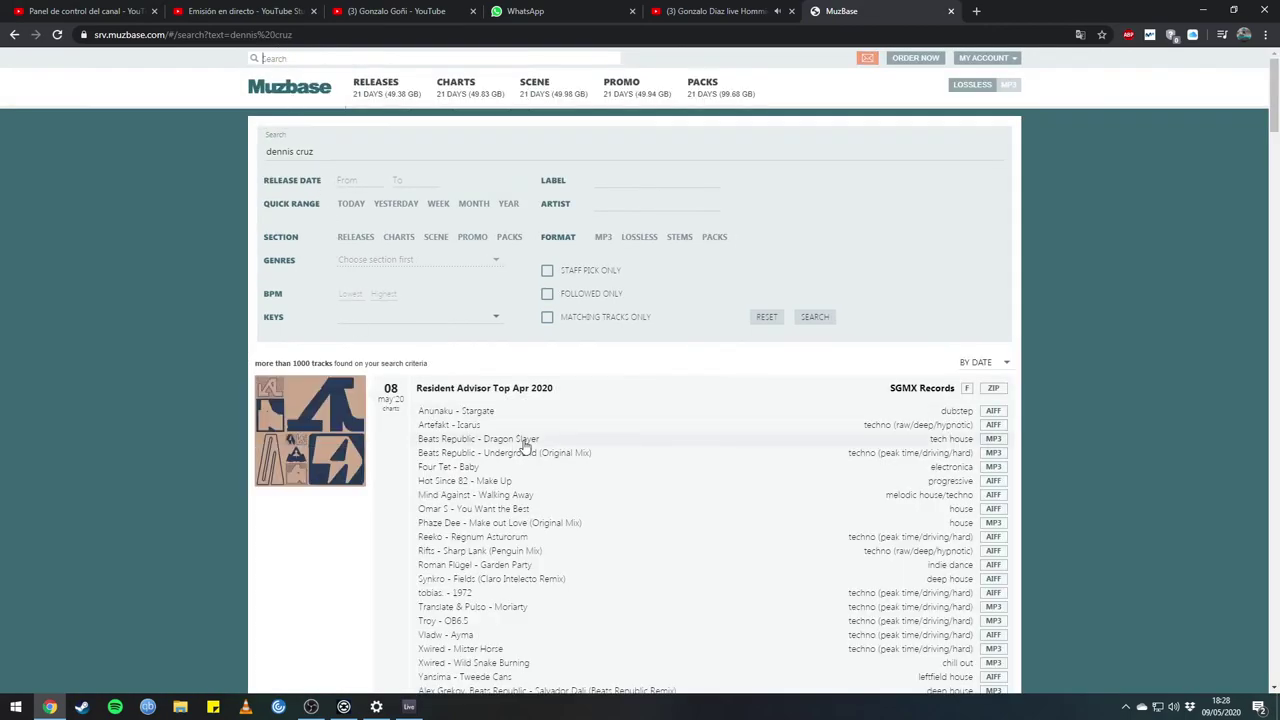
{"action": "scroll", "coordinate": [500, 450], "scroll_direction": "down", "scroll_amount": 10}
{"action": "scroll", "coordinate": [488, 460], "scroll_direction": "down", "scroll_amount": 5}
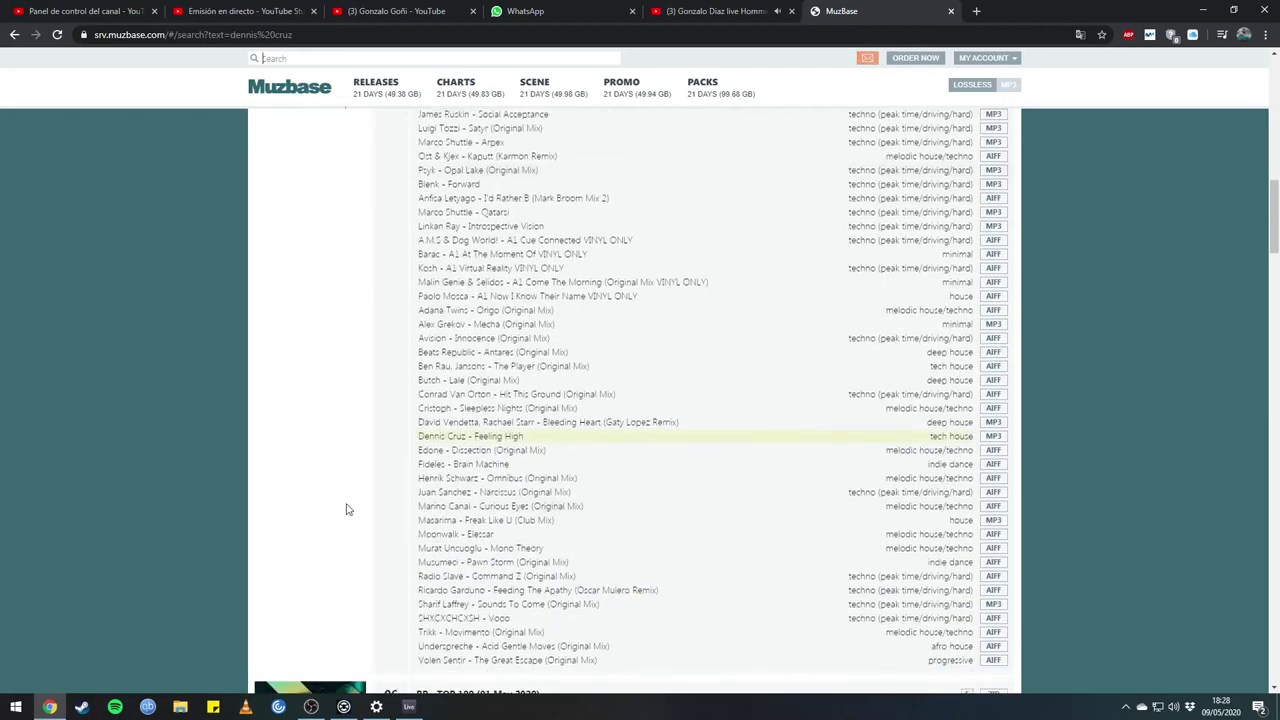
{"action": "scroll", "coordinate": [396, 410], "scroll_direction": "up", "scroll_amount": 15}
Search MuzBase for "dennis cruz el sueño" and download the track Dennis Cruz - El Sueño as MP3.
{"action": "left_click", "coordinate": [293, 60]}
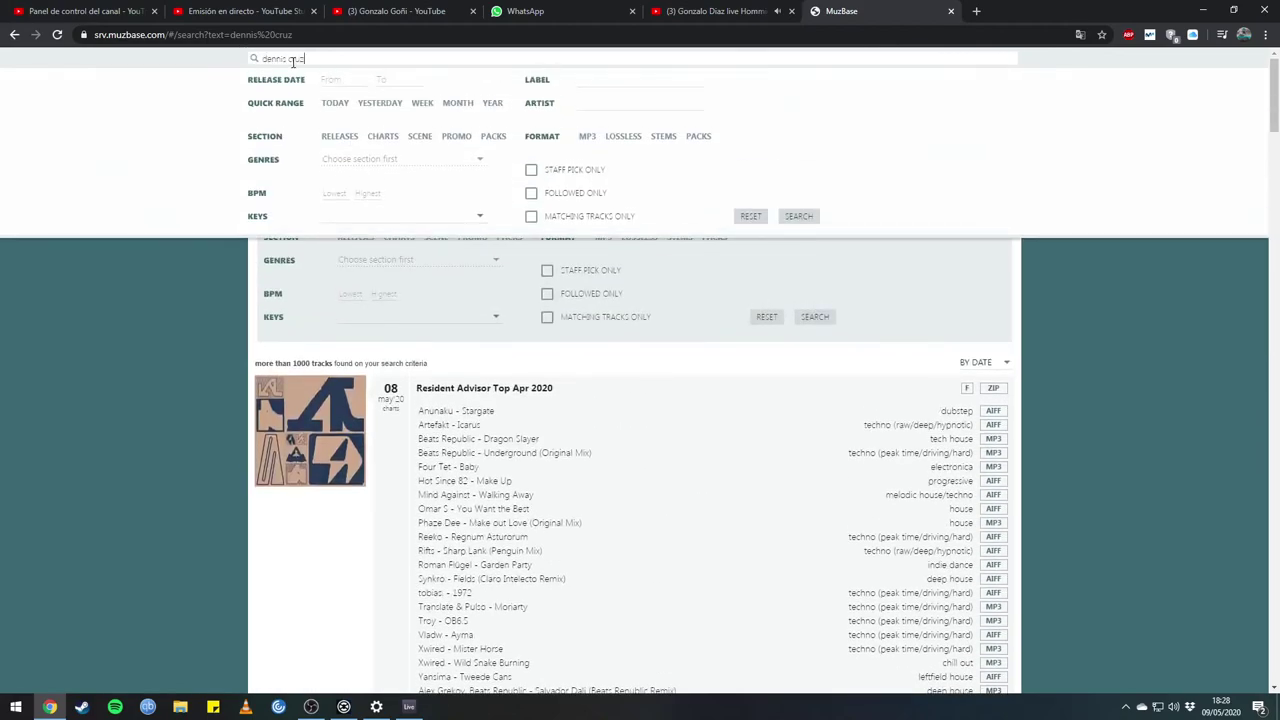
{"action": "key", "text": "Return"}
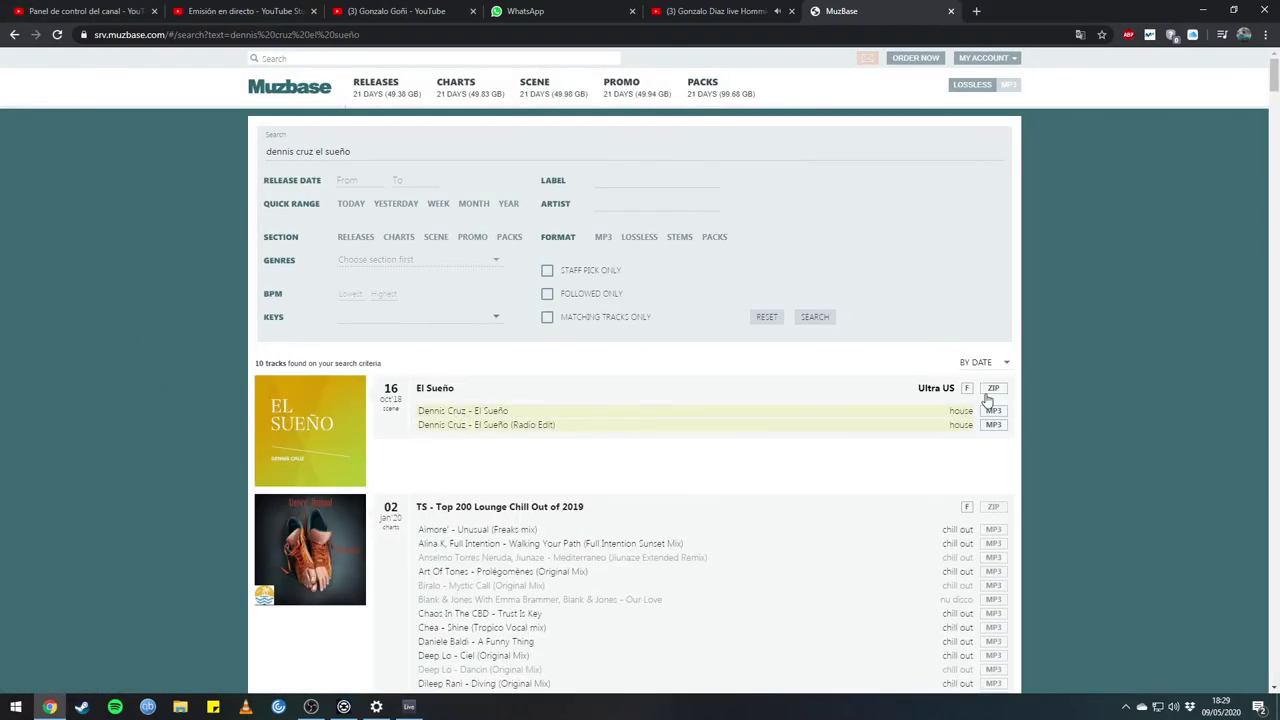
Switch back to Traktor and mix over to Buio ft. Katy Blue on deck B, looping it over 32 beats.
{"action": "key", "text": "alt+Tab"}
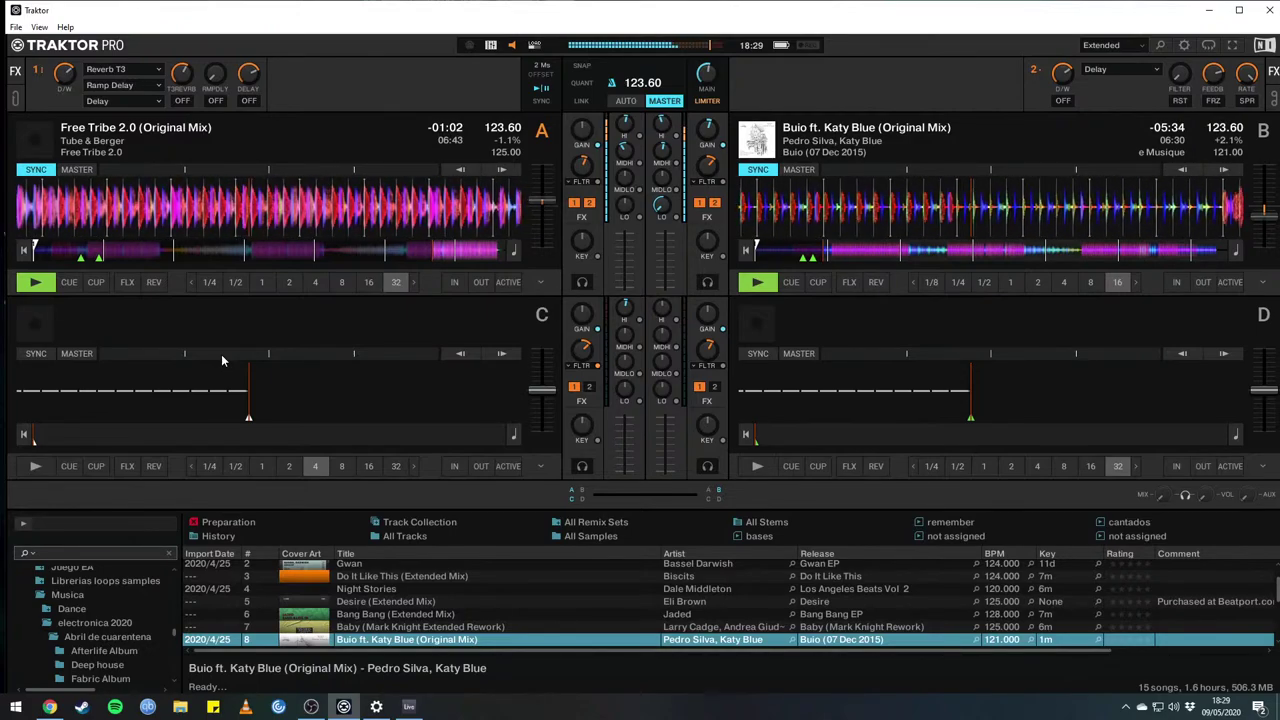
{"action": "key", "text": "l"}
{"action": "key", "text": "minus"}
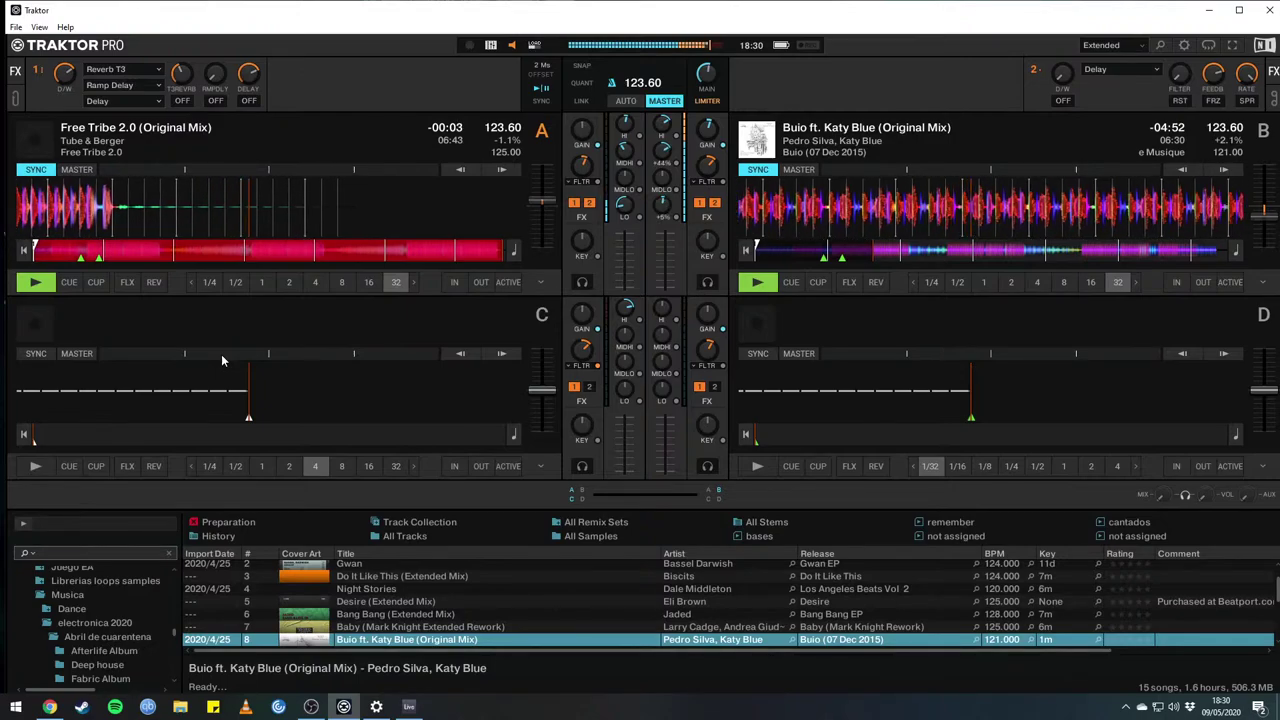
Find Voice Of Silence (Original Mix) in the Mayo folder and load it onto deck A.
{"action": "key", "text": "ctrl+space"}
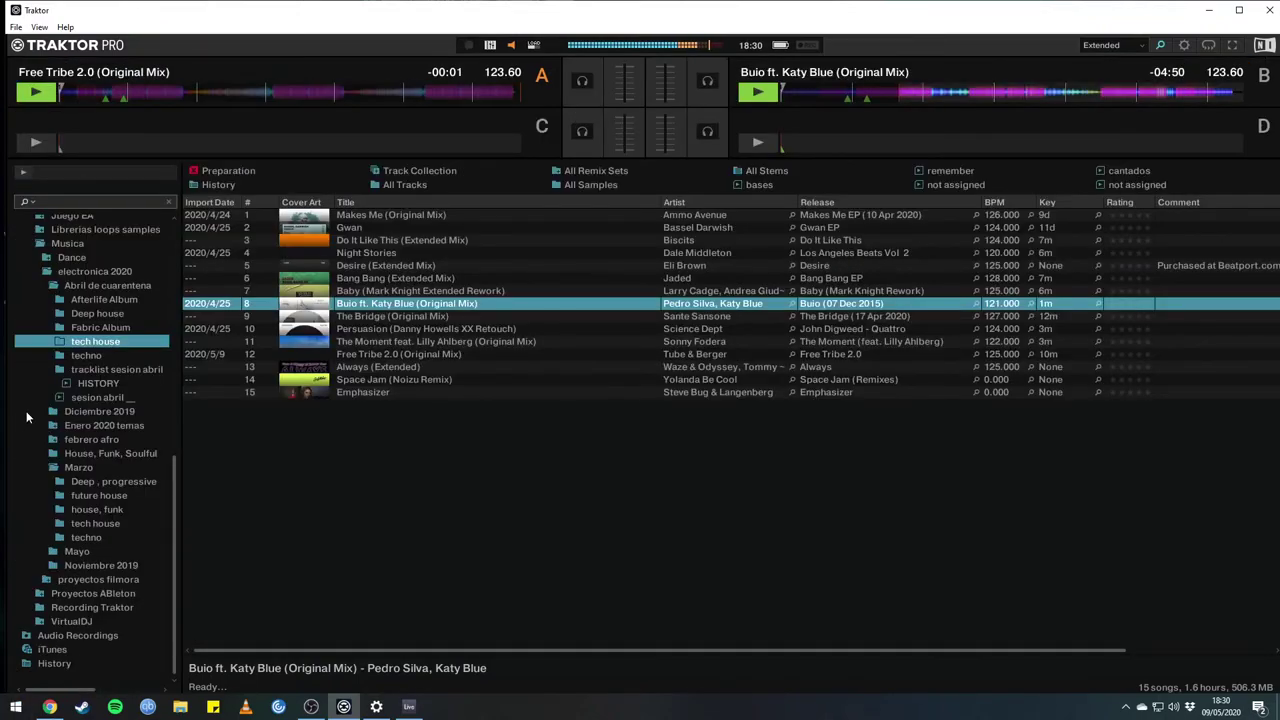
{"action": "left_click", "coordinate": [76, 552]}
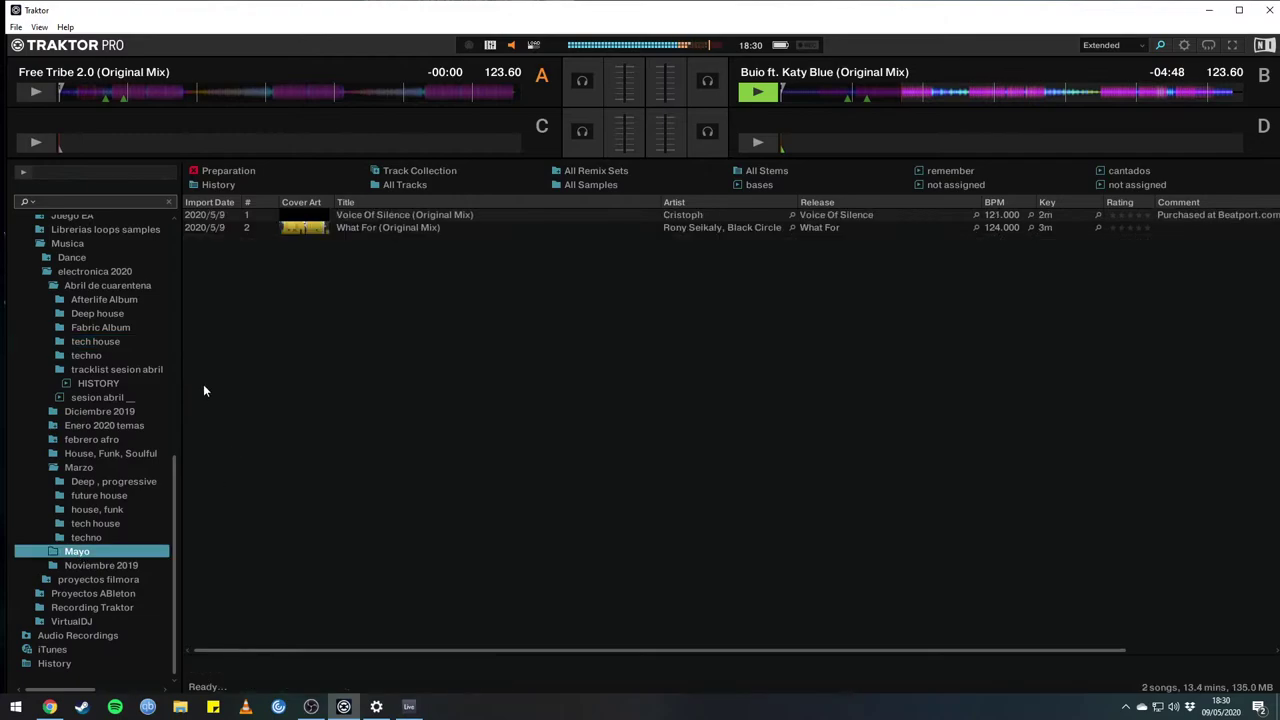
{"action": "left_click", "coordinate": [345, 215]}
{"action": "key", "text": "ctrl+Left"}
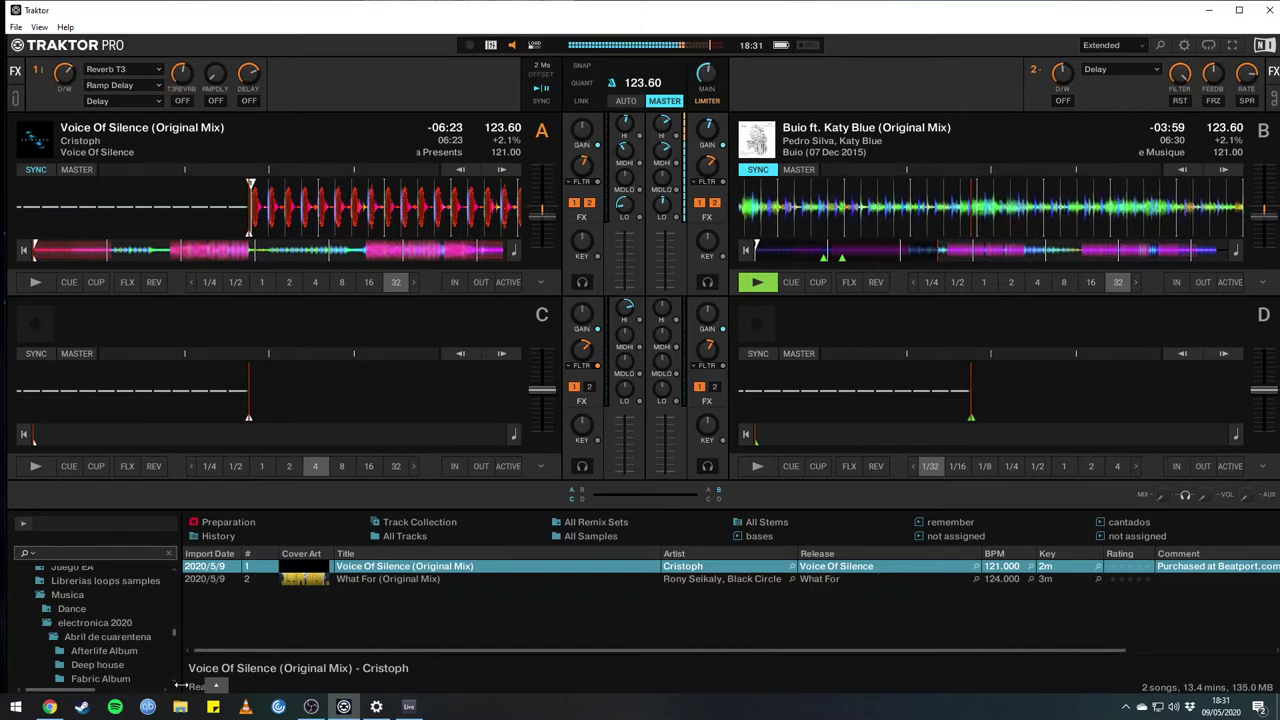
Lower deck B's mid-high EQ and start Voice Of Silence on deck A in sync with deck B.
{"action": "left_click", "coordinate": [340, 580]}
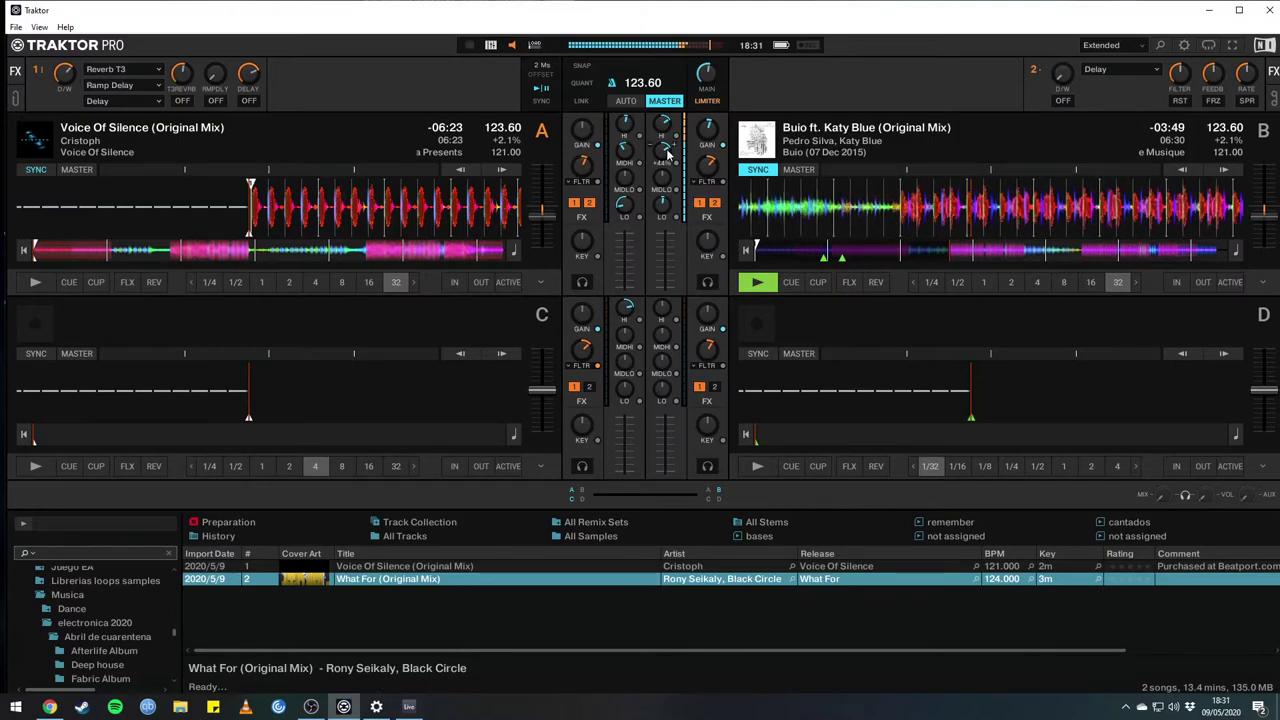
{"action": "left_click_drag", "start_coordinate": [668, 152], "coordinate": [672, 160]}
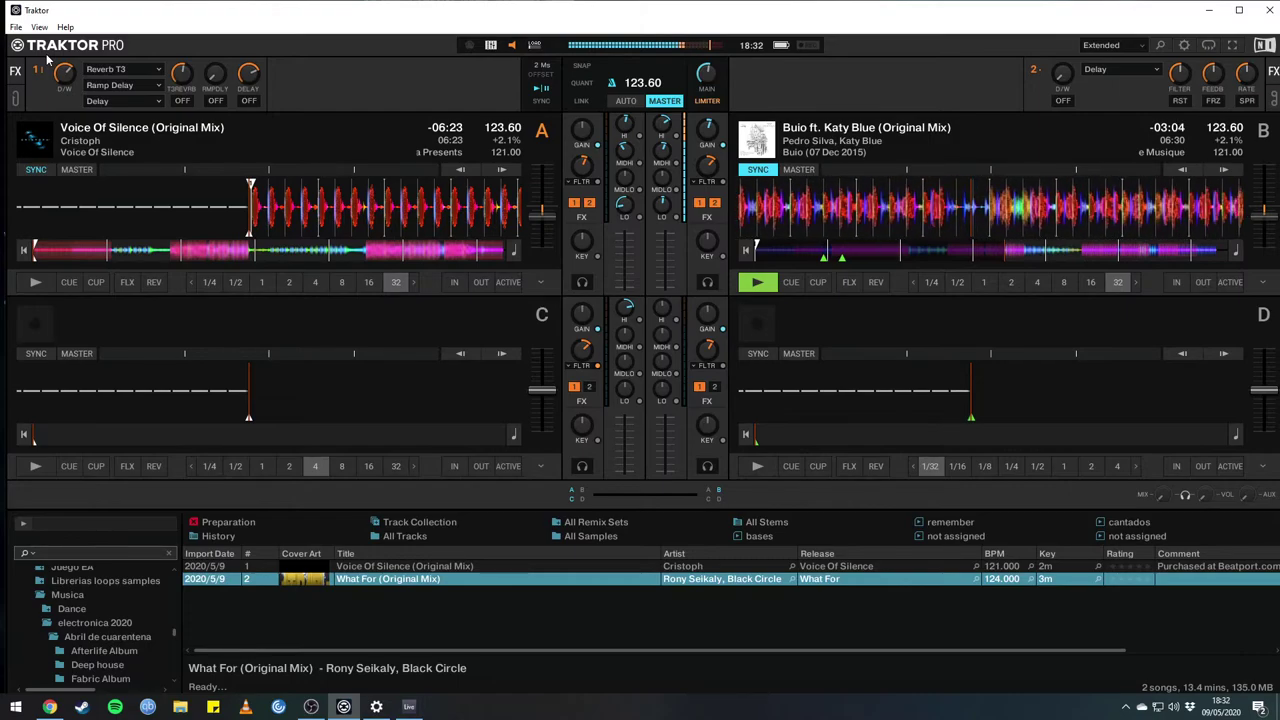
{"action": "key", "text": "space"}
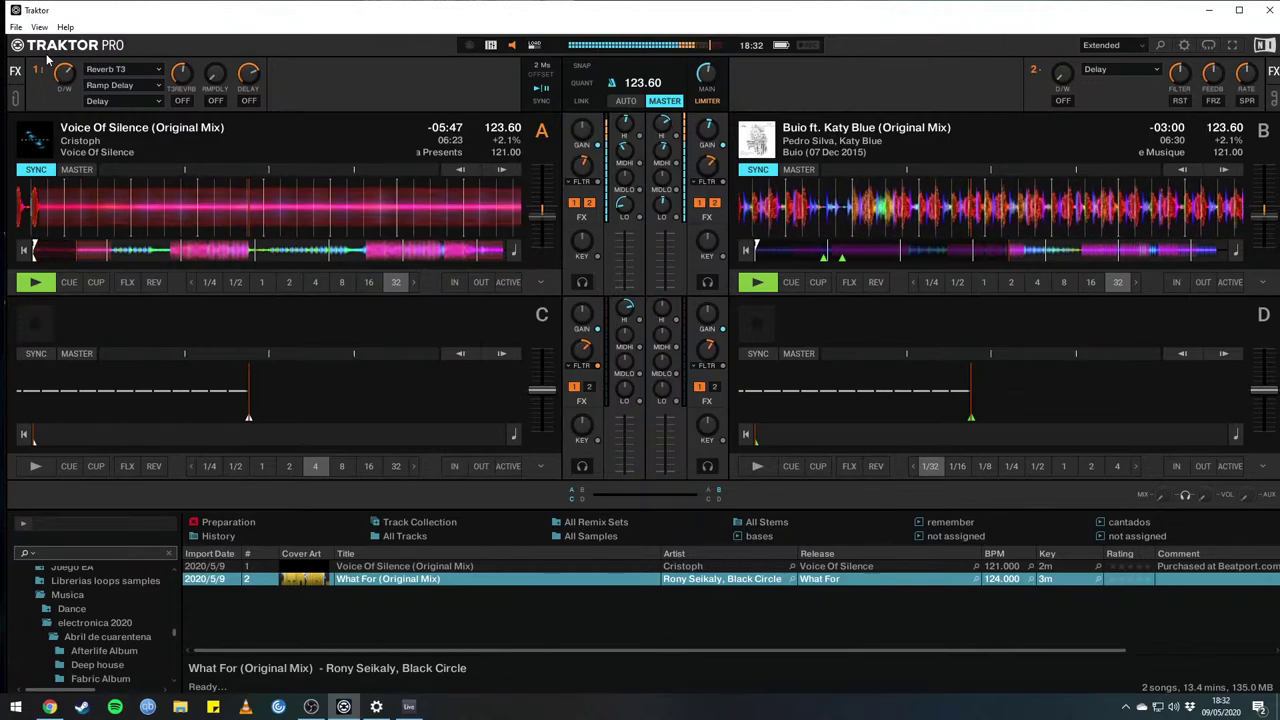
{"action": "key", "text": "Right"}
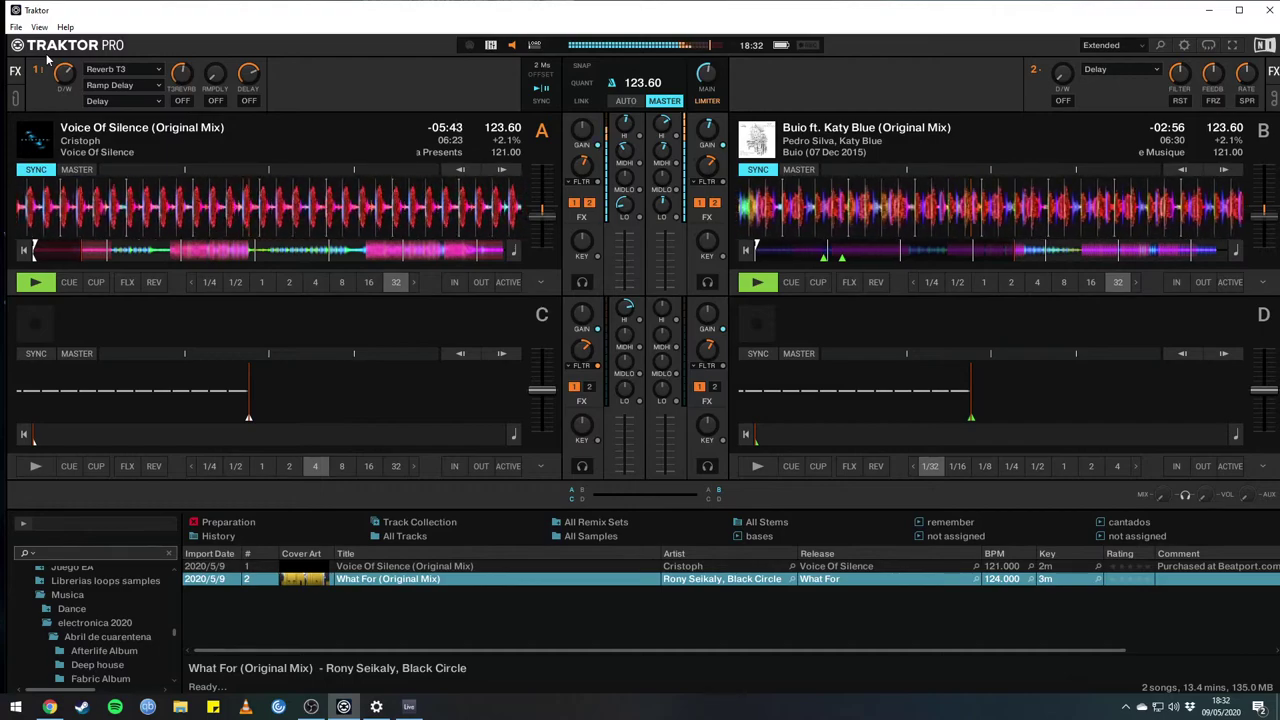
Loop Voice Of Silence on deck A over 8 beats and mix over to it, stopping deck B.
{"action": "key", "text": "l"}
{"action": "key", "text": "minus"}
{"action": "key", "text": "minus"}
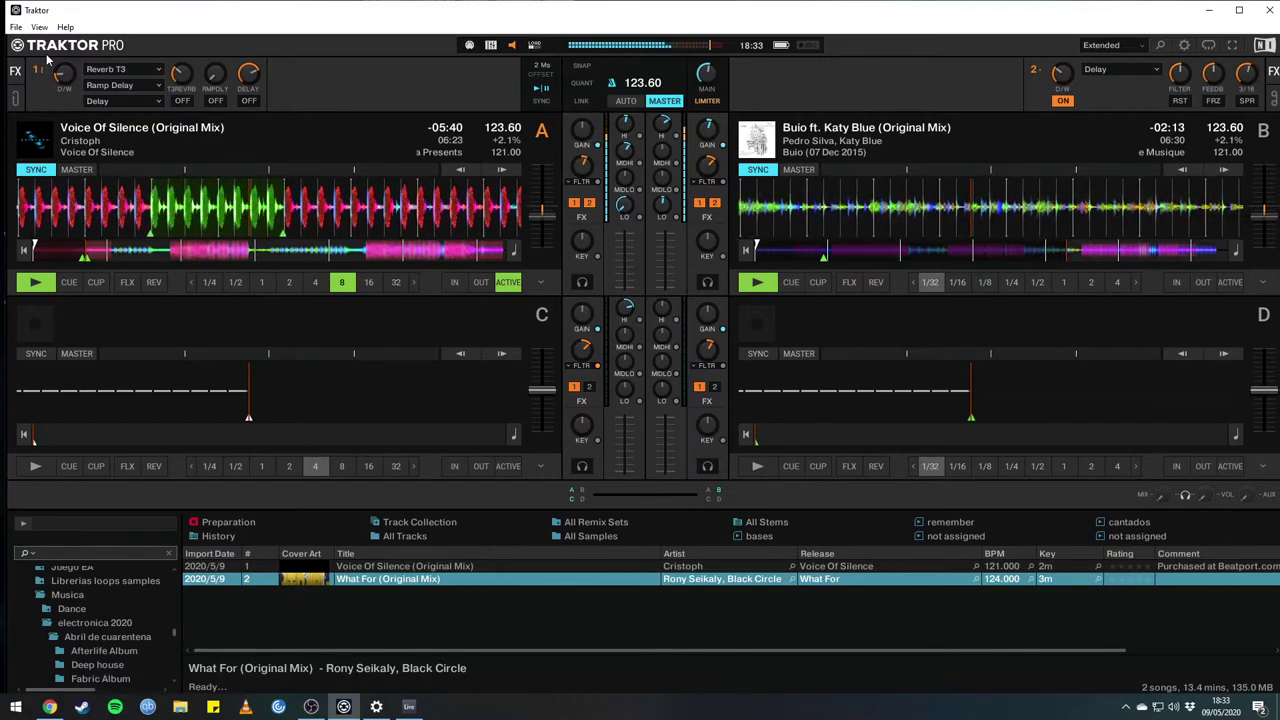
{"action": "key", "text": "1"}
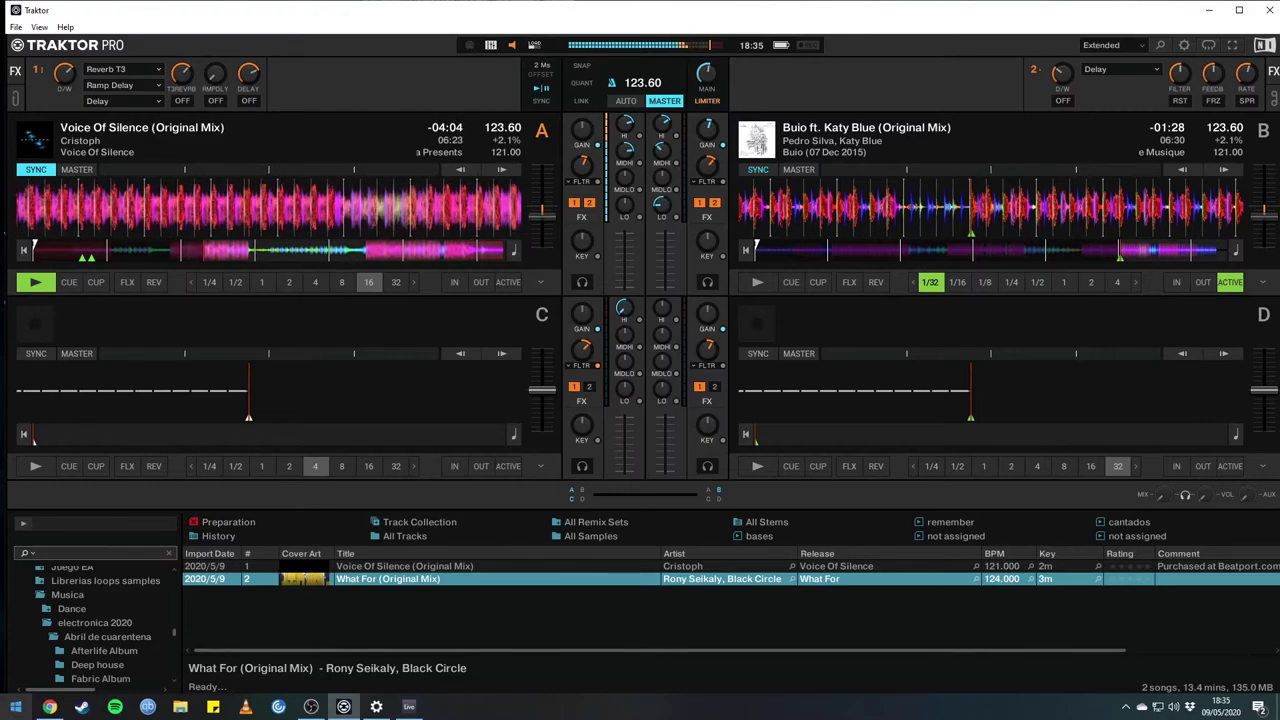
Load Dennis Cruz - El Sueño [Ultra US].mp3 from drive D: in File Explorer onto Traktor's deck B, and minimize the Explorer window.
{"action": "left_click", "coordinate": [180, 706]}
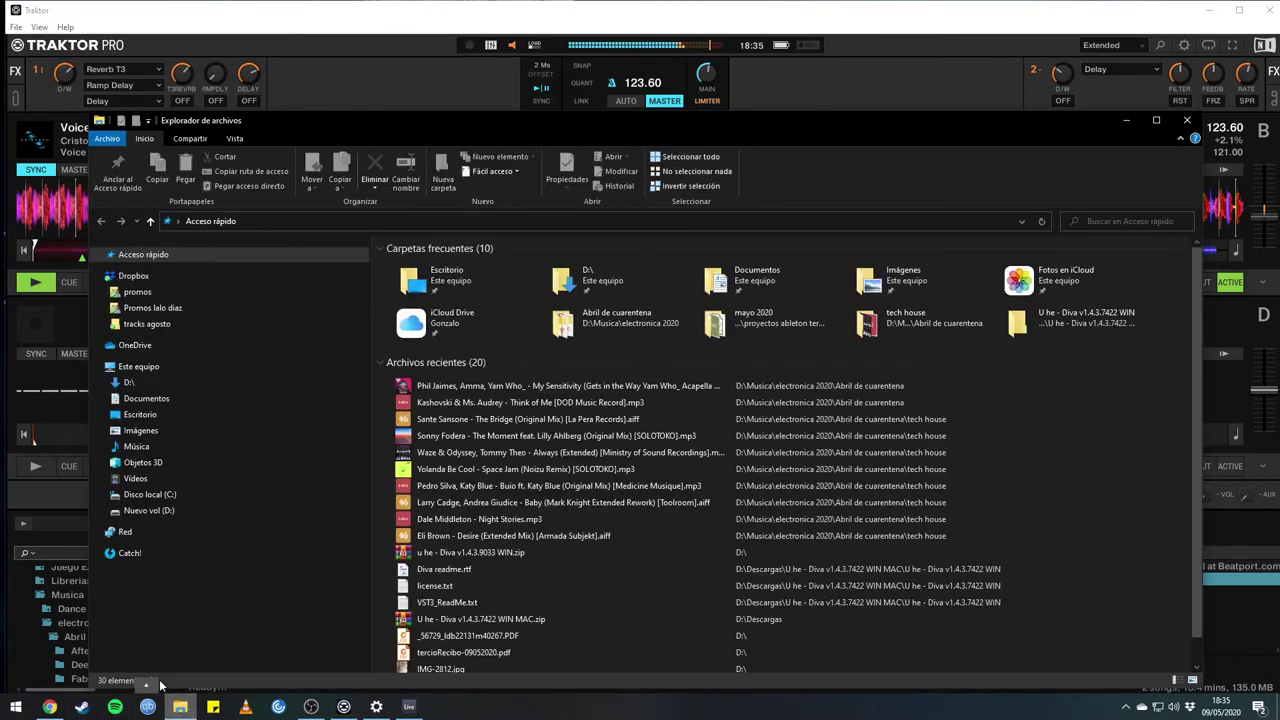
{"action": "left_click", "coordinate": [148, 510]}
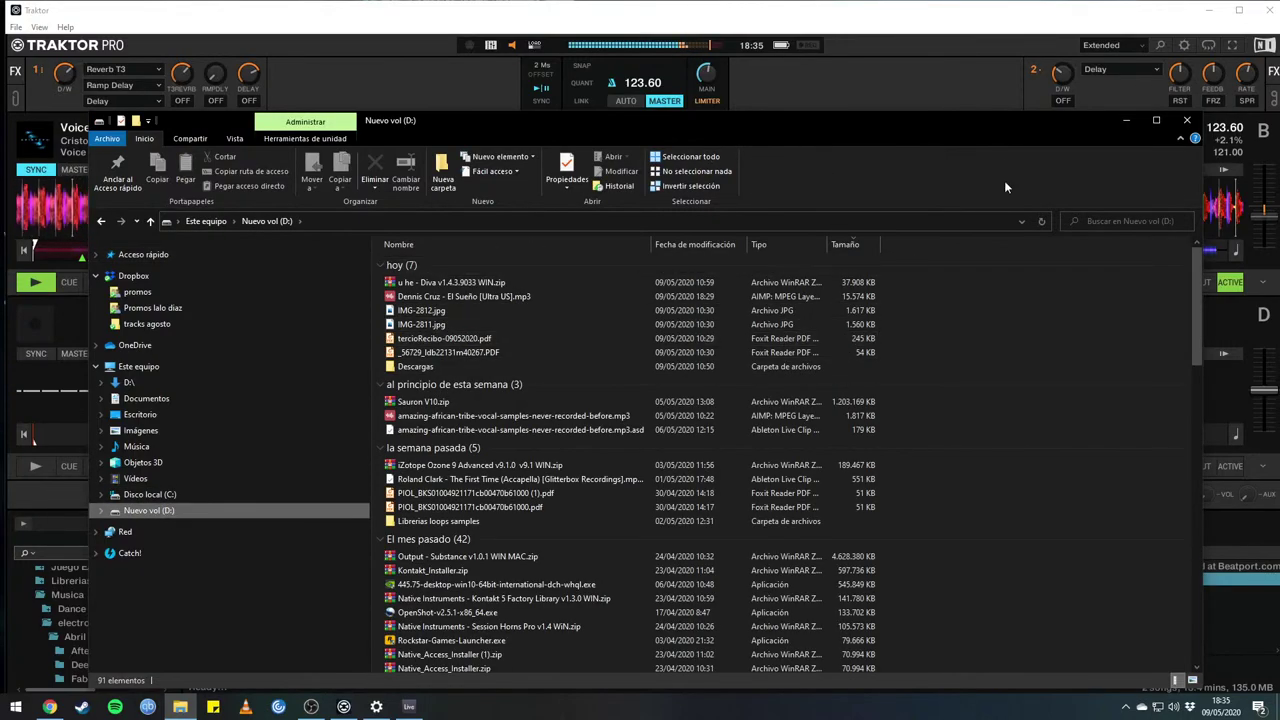
{"action": "left_click_drag", "start_coordinate": [1039, 121], "coordinate": [981, 261]}
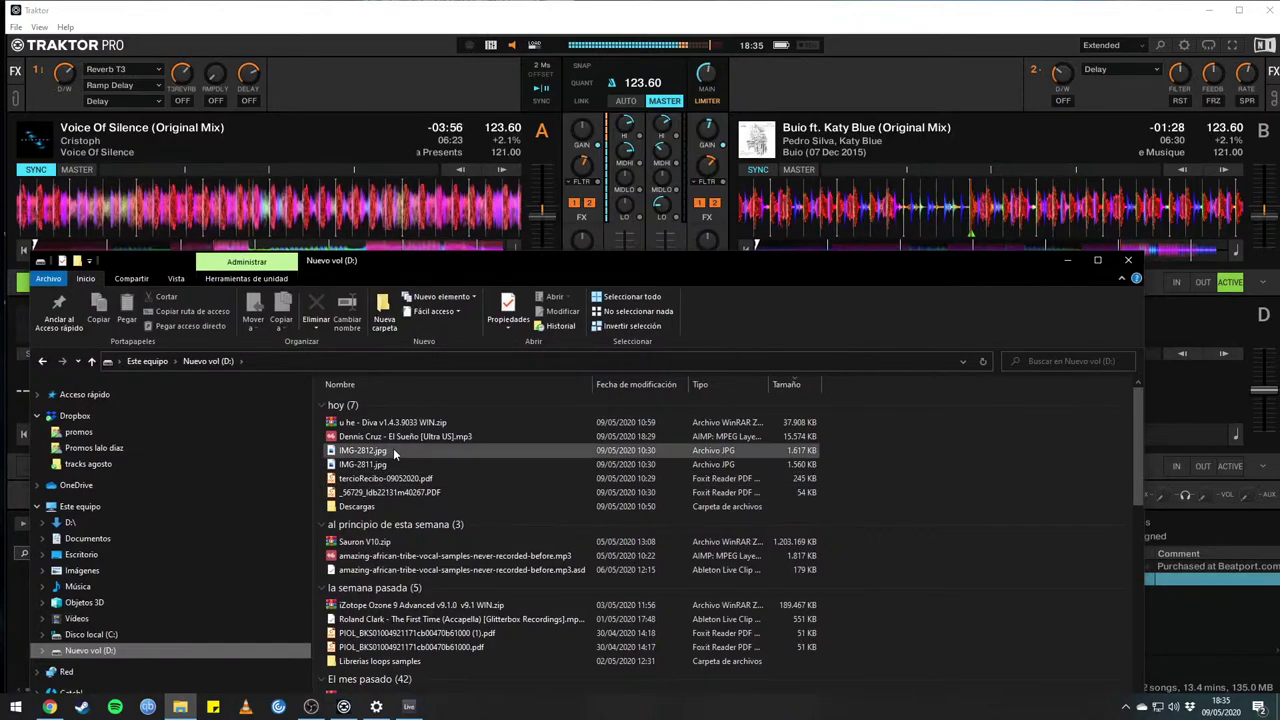
{"action": "left_click_drag", "start_coordinate": [405, 436], "coordinate": [905, 215]}
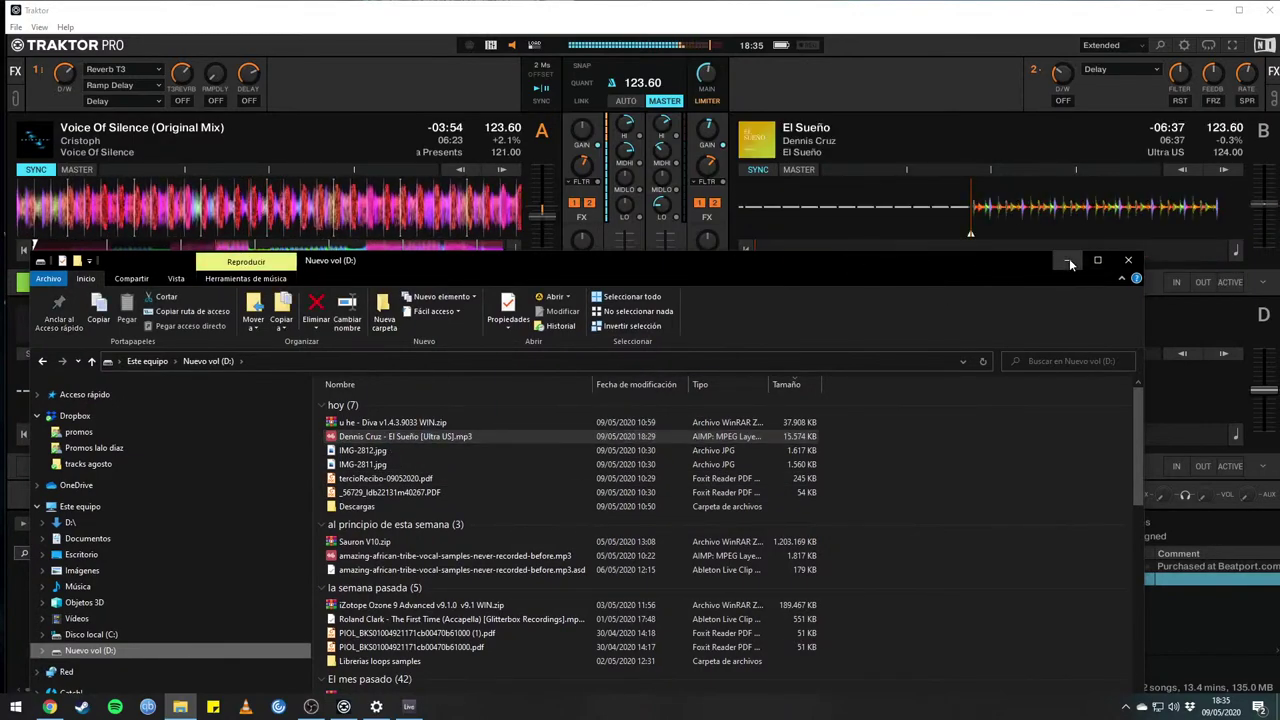
{"action": "left_click", "coordinate": [1067, 260]}
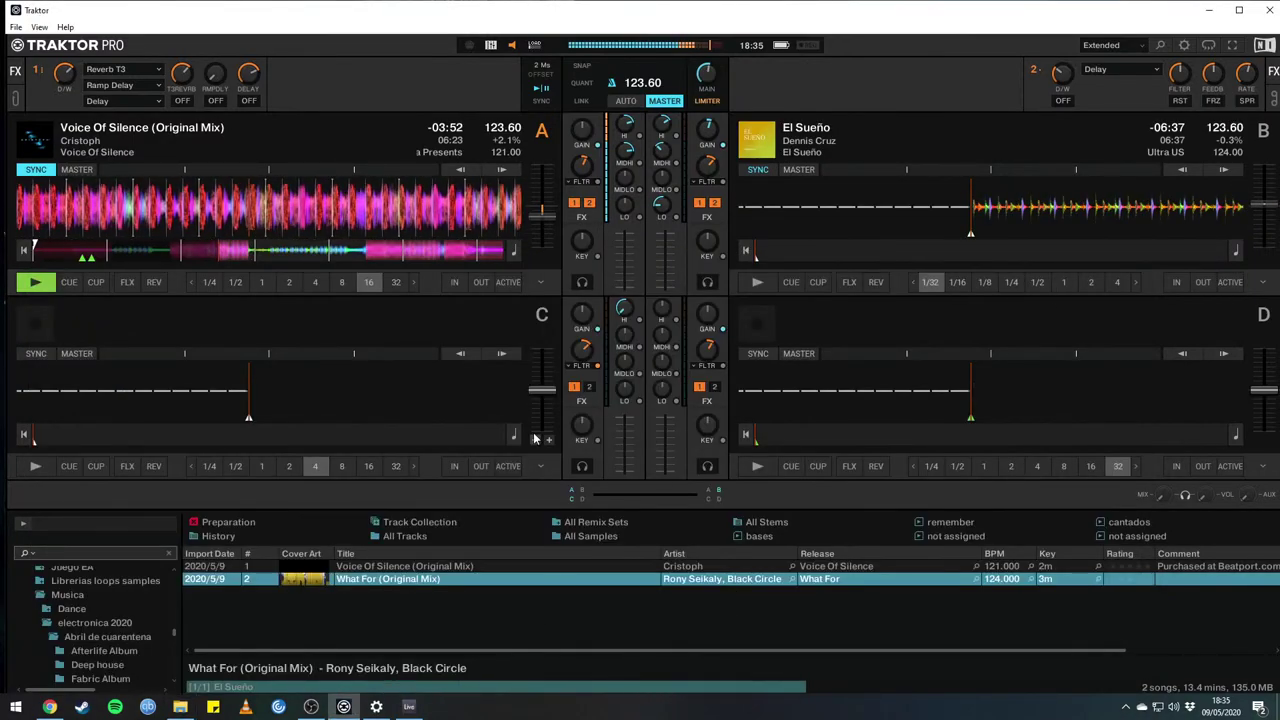
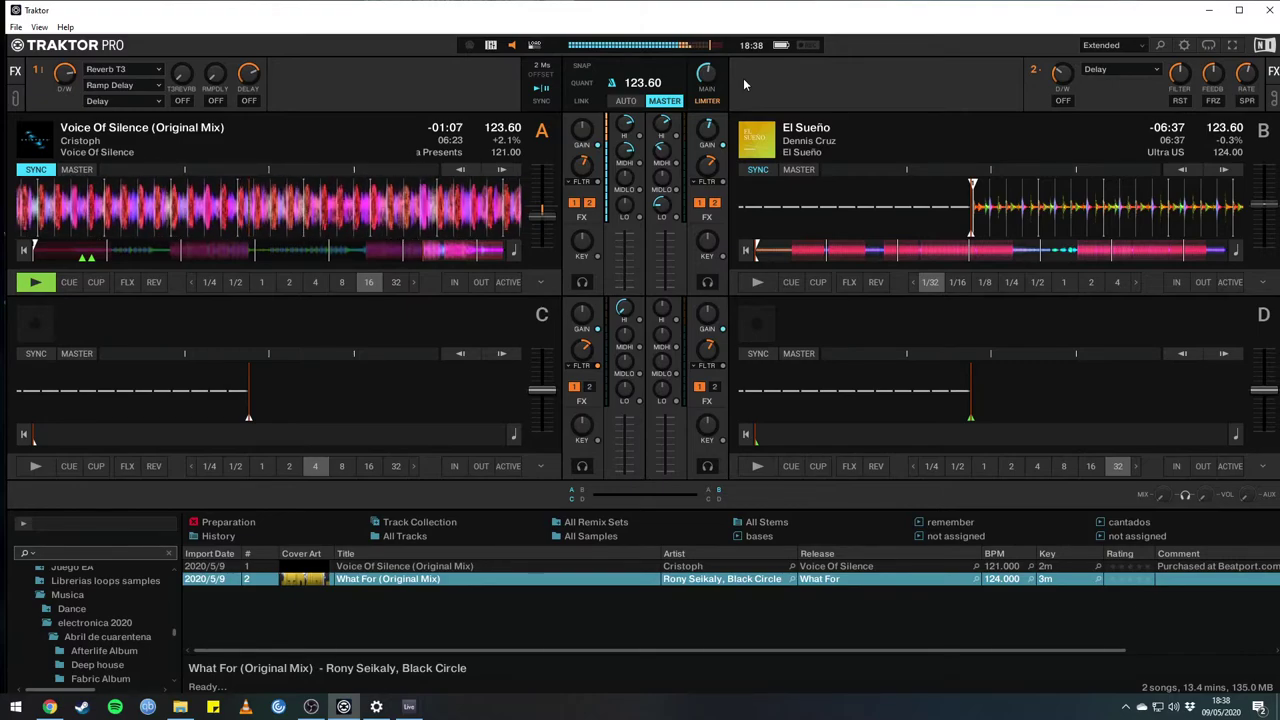
Start El Sueño on deck B in sync with deck A and mix over to it as Voice Of Silence ends.
{"action": "key", "text": "space"}
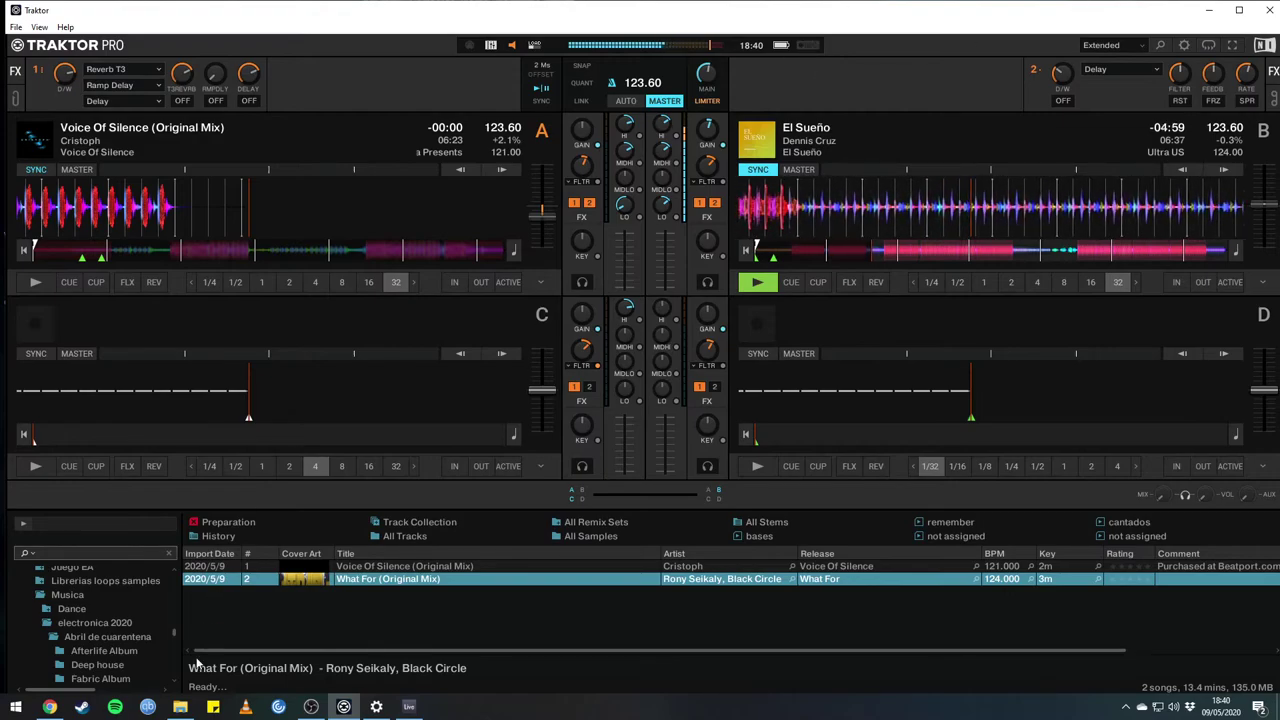
Open the tech house folder of Abril de cuarentena in the enlarged track browser.
{"action": "left_click", "coordinate": [95, 636]}
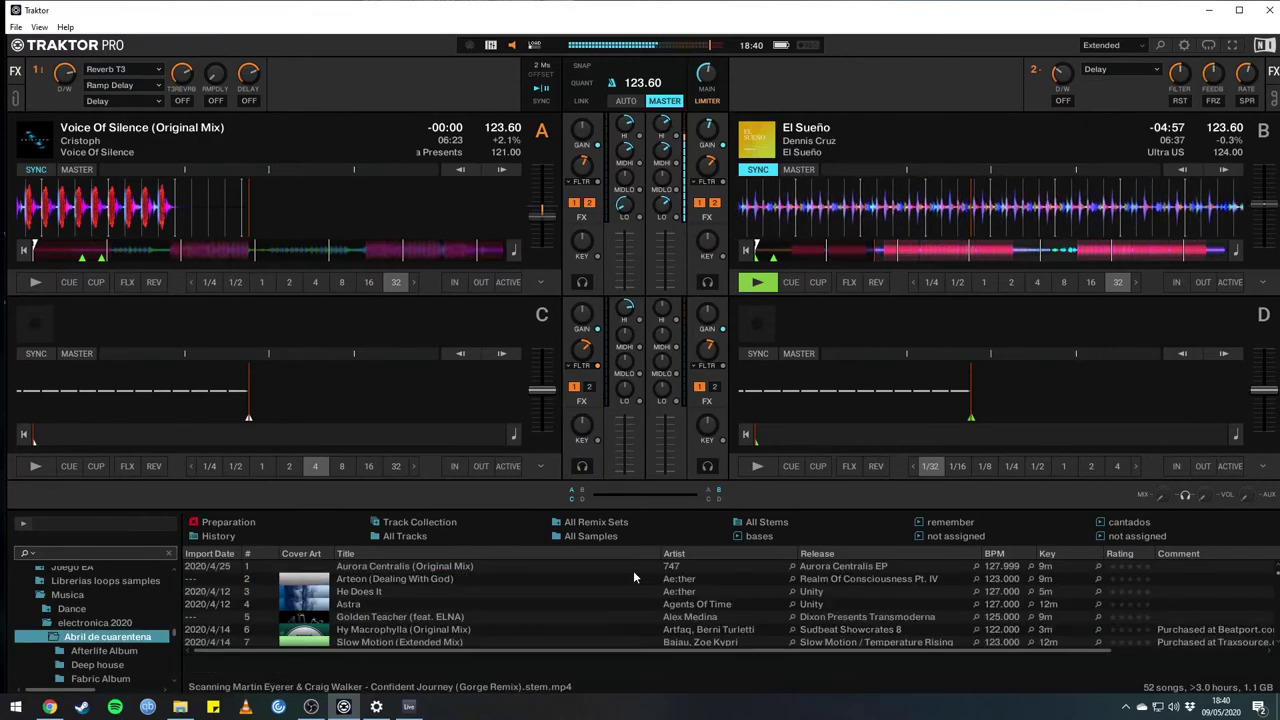
{"action": "key", "text": "ctrl+b"}
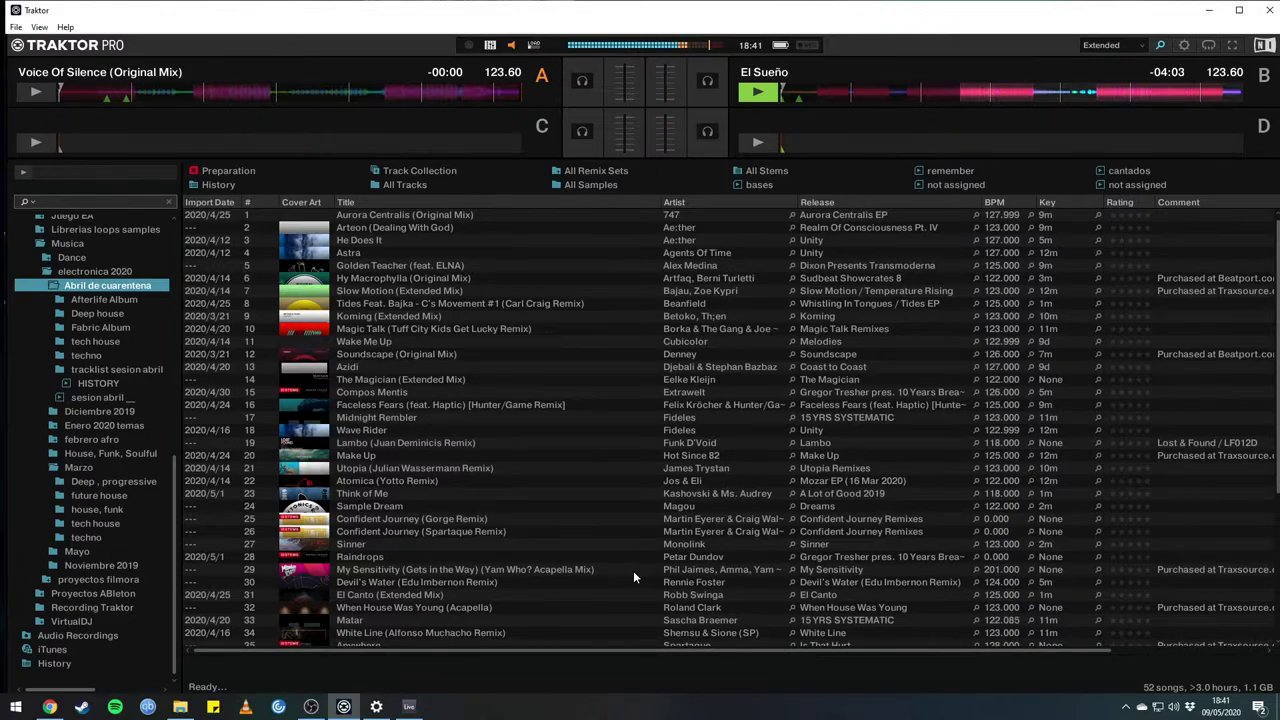
{"action": "key", "text": "Down"}
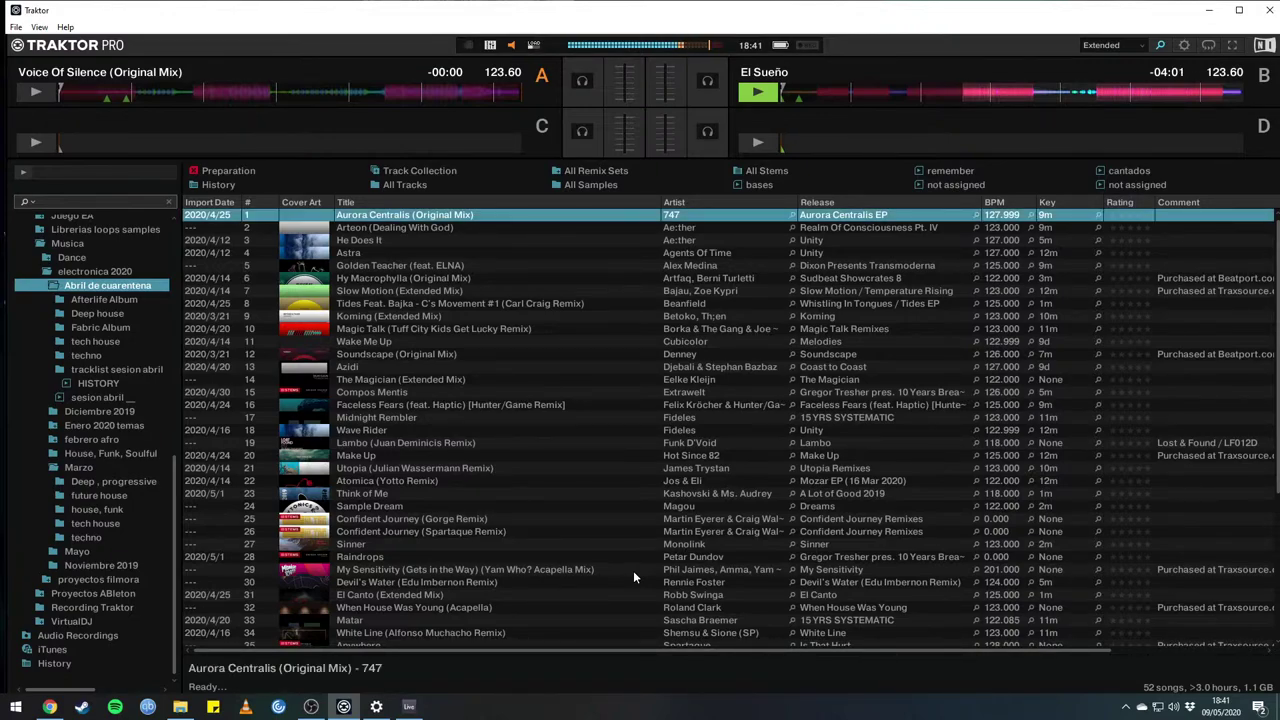
{"action": "left_click", "coordinate": [80, 342]}
{"action": "scroll", "coordinate": [110, 352], "scroll_direction": "up", "scroll_amount": 2}
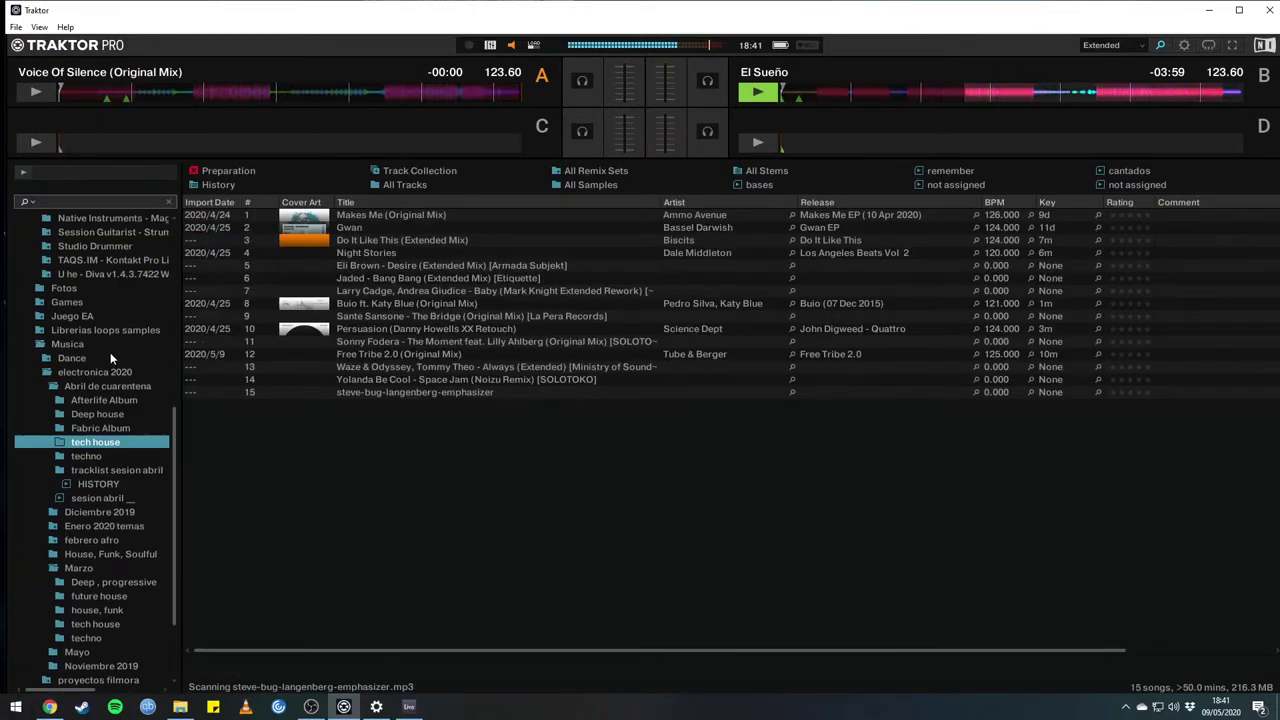
Load Space Jam (Noizu Remix) from the tech house folder onto deck A and return to the full deck view.
{"action": "key", "text": "Down"}
{"action": "key", "text": "Down"}
{"action": "key", "text": "Down"}
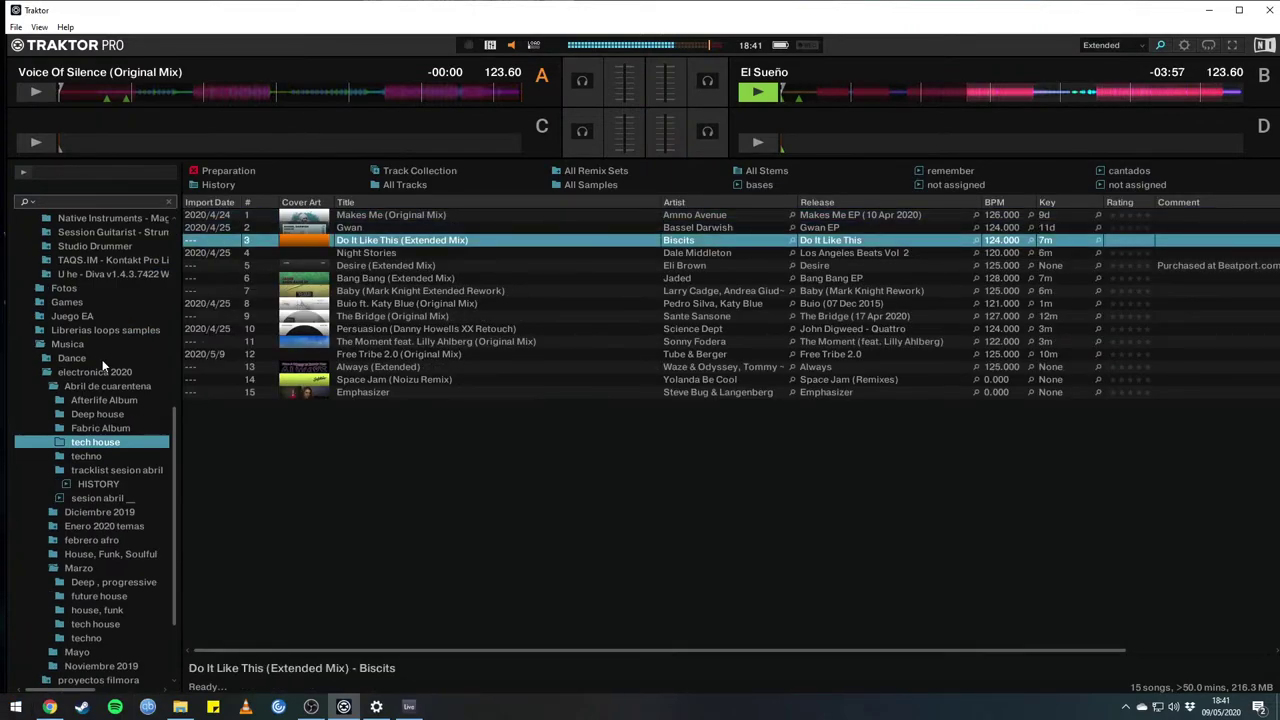
{"action": "key", "text": "Down"}
{"action": "key", "text": "Down"}
{"action": "key", "text": "Down"}
{"action": "key", "text": "Down"}
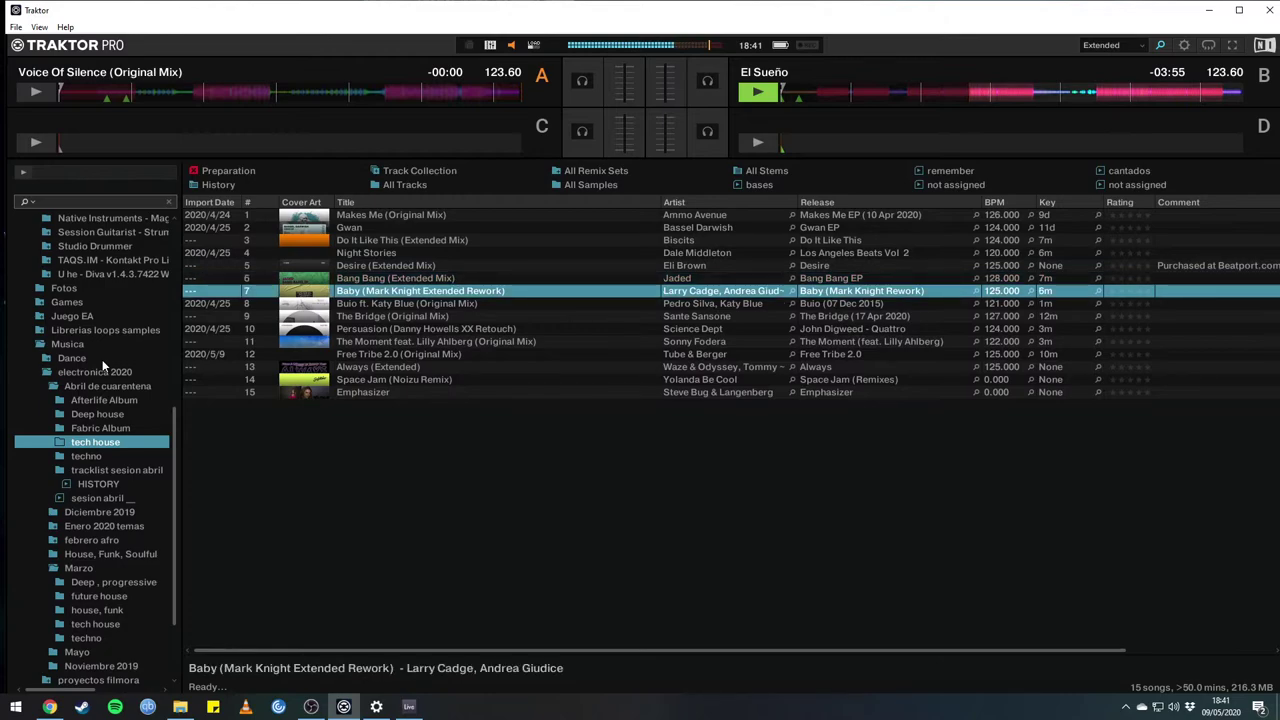
{"action": "key", "text": "Down"}
{"action": "key", "text": "Down"}
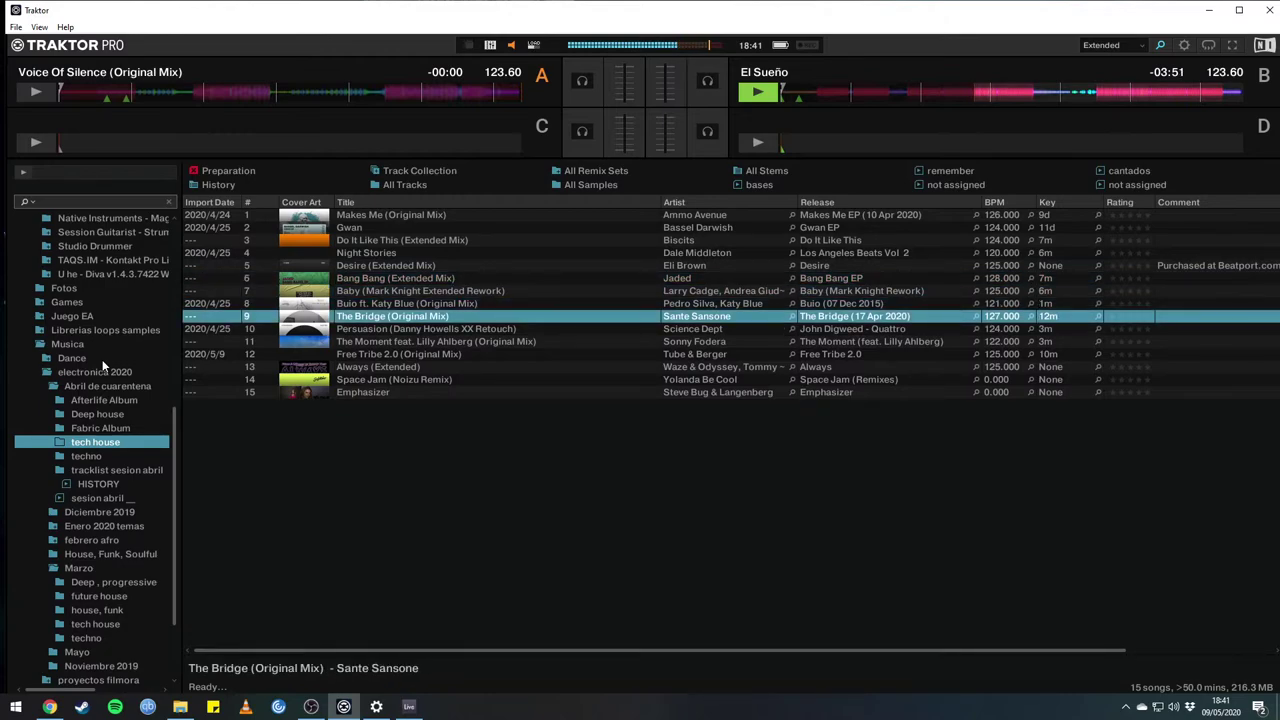
{"action": "key", "text": "Down"}
{"action": "key", "text": "Down"}
{"action": "key", "text": "Down"}
{"action": "key", "text": "Down"}
{"action": "key", "text": "Down"}
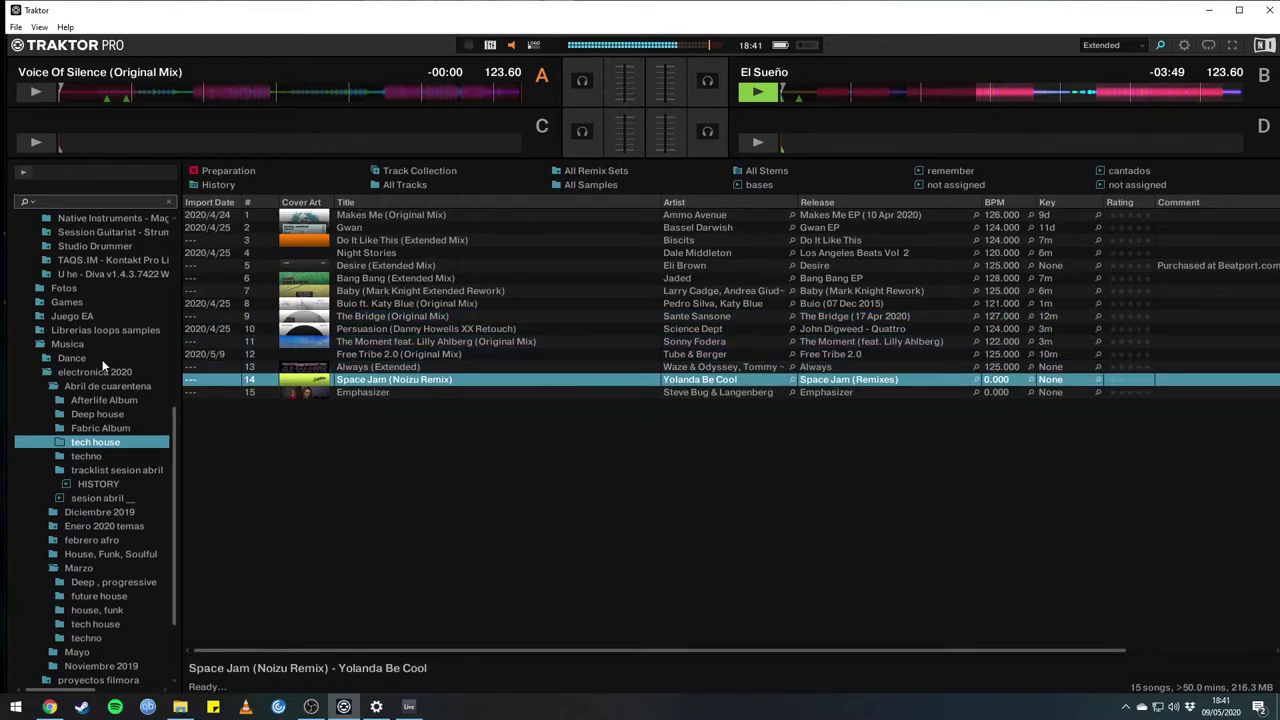
{"action": "key", "text": "ctrl+Left"}
{"action": "key", "text": "Tab"}
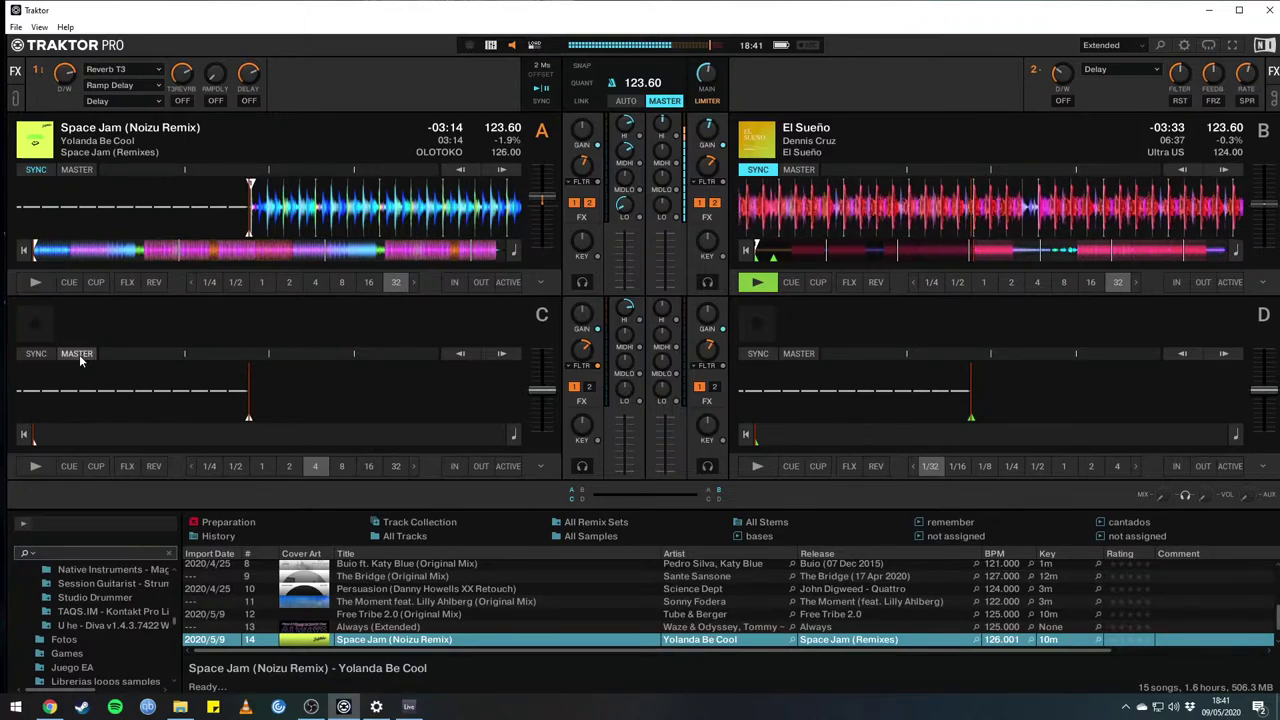
Try to bring in Space Jam on deck A in sync with a 16-beat loop over El Sueño.
{"action": "key", "text": "space"}
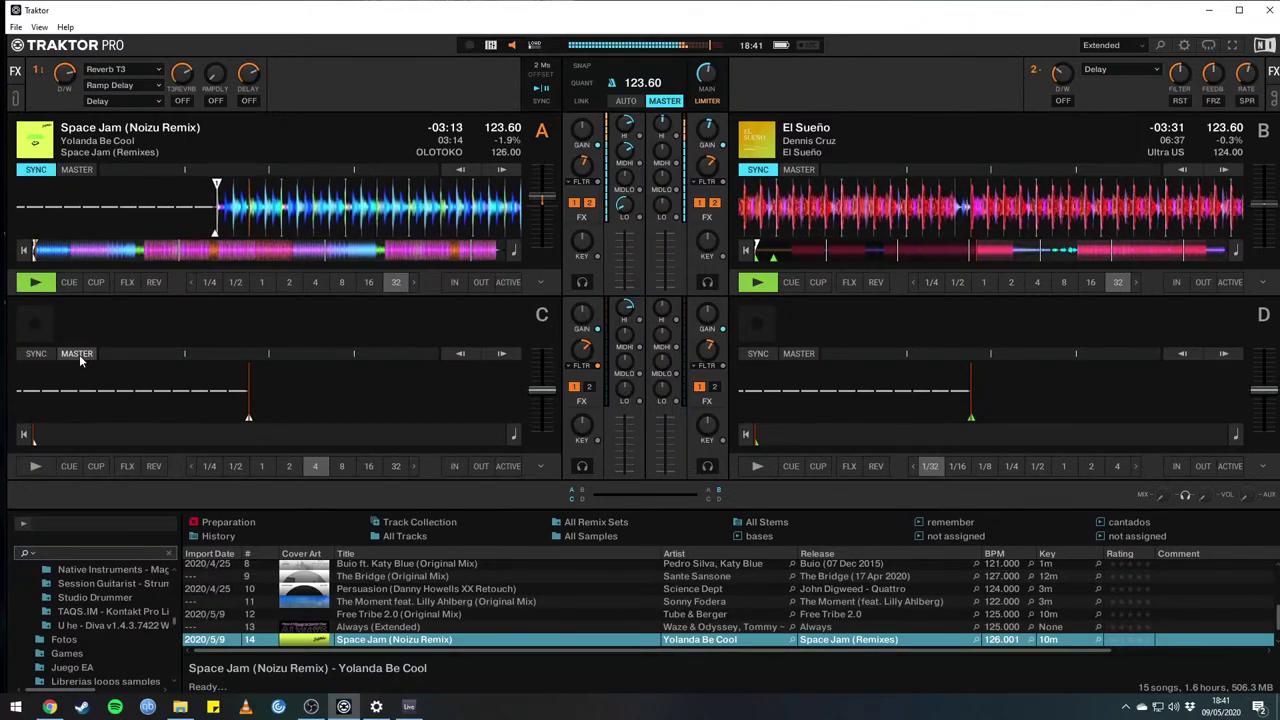
{"action": "key", "text": "minus"}
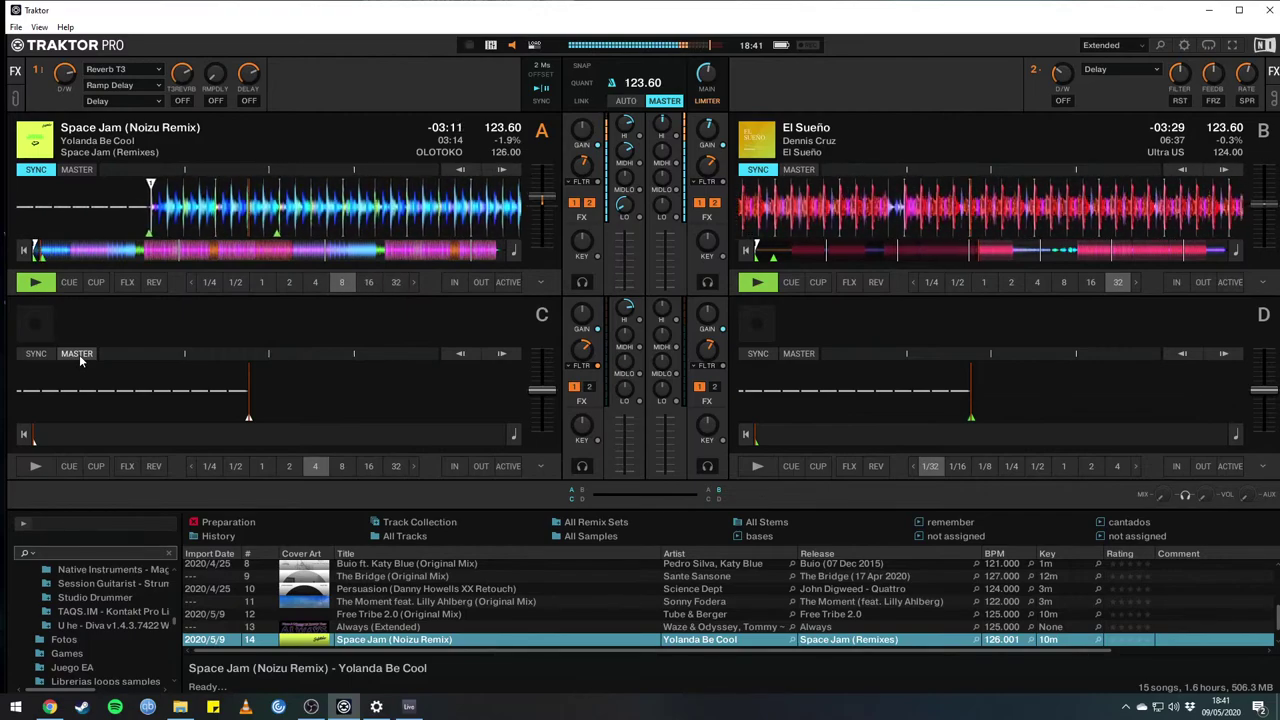
{"action": "key", "text": "minus"}
{"action": "key", "text": "plus"}
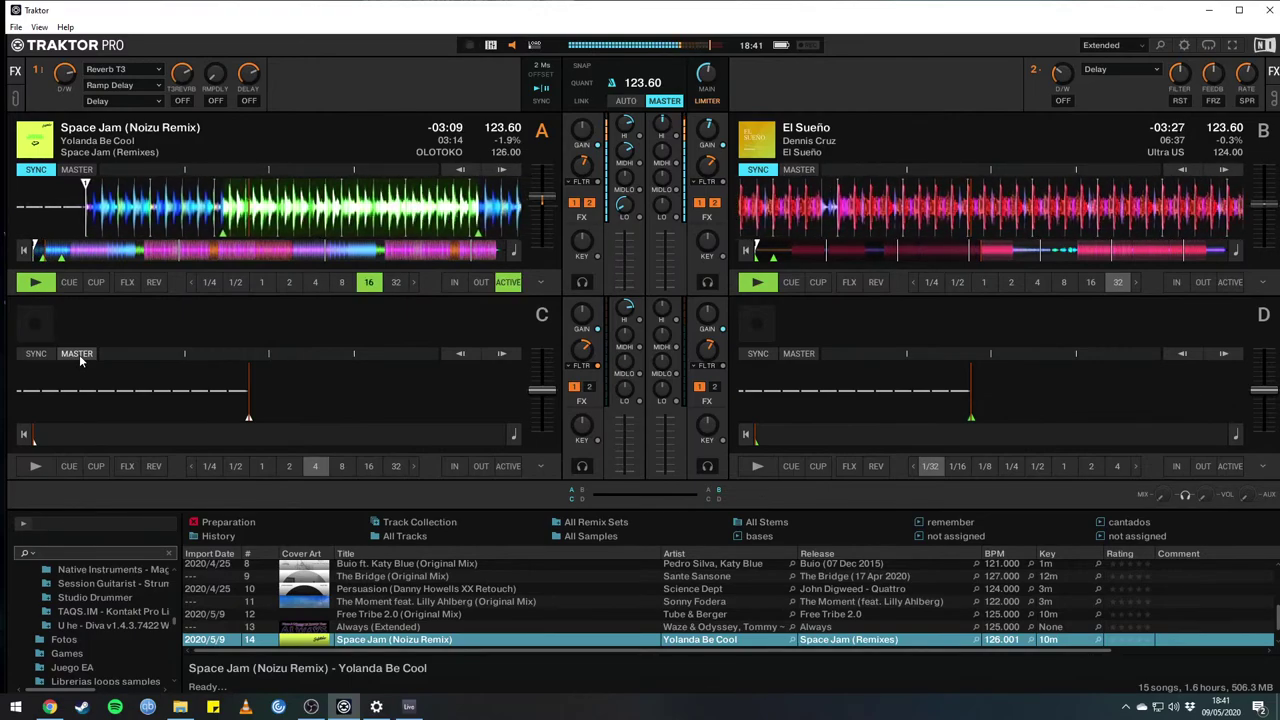
{"action": "key", "text": "space"}
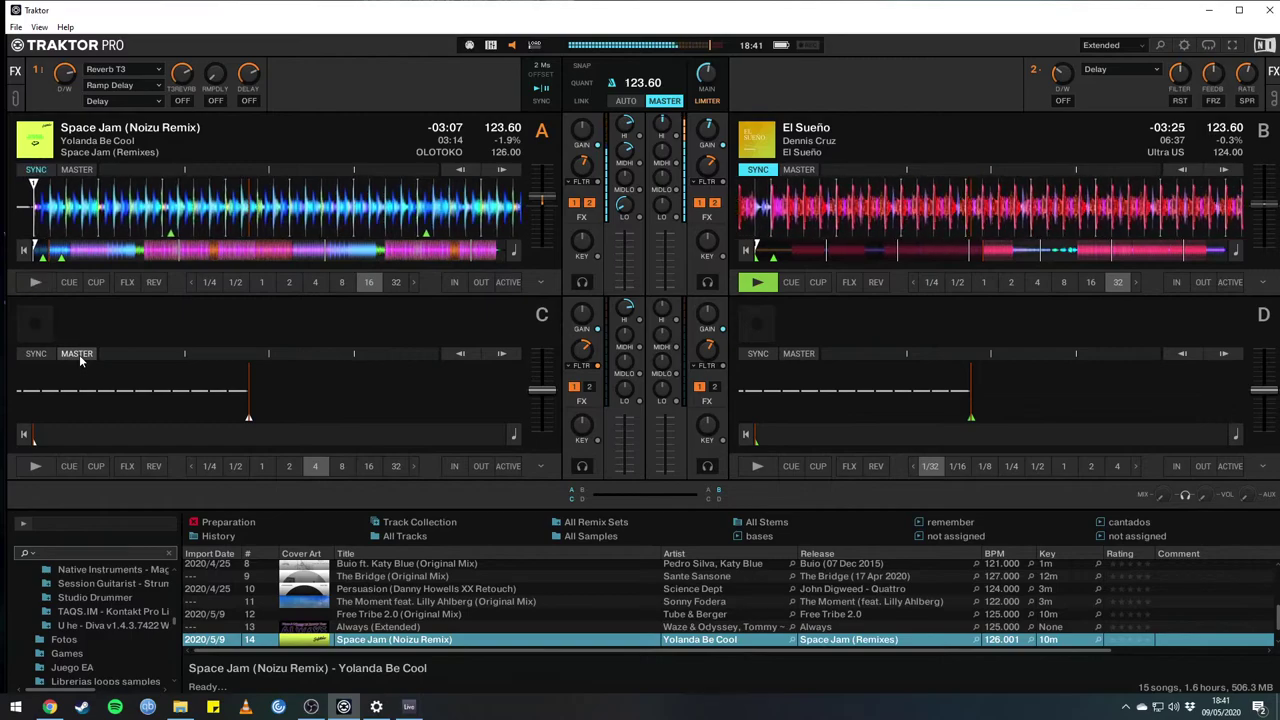
Rewind Space Jam on deck A to its beginning and start it there in sync with a 16-beat loop.
{"action": "key", "text": "Left"}
{"action": "key", "text": "Left"}
{"action": "key", "text": "Left"}
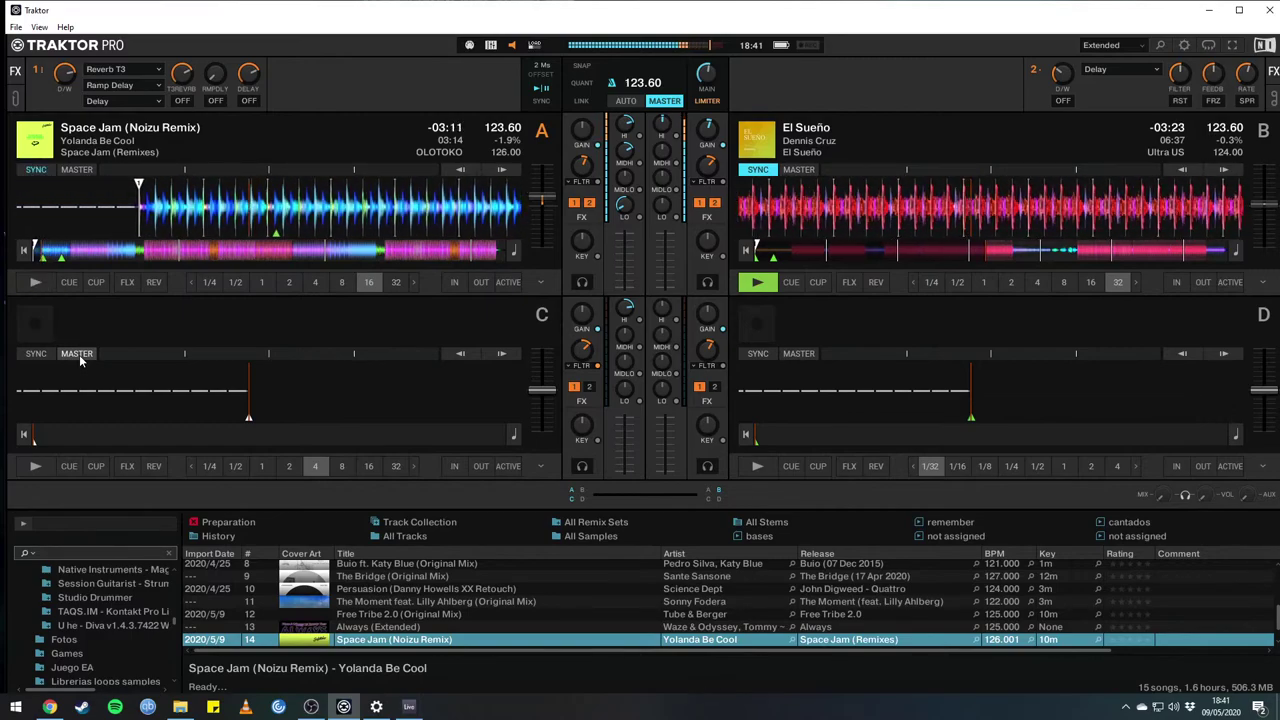
{"action": "key", "text": "Left"}
{"action": "key", "text": "Left"}
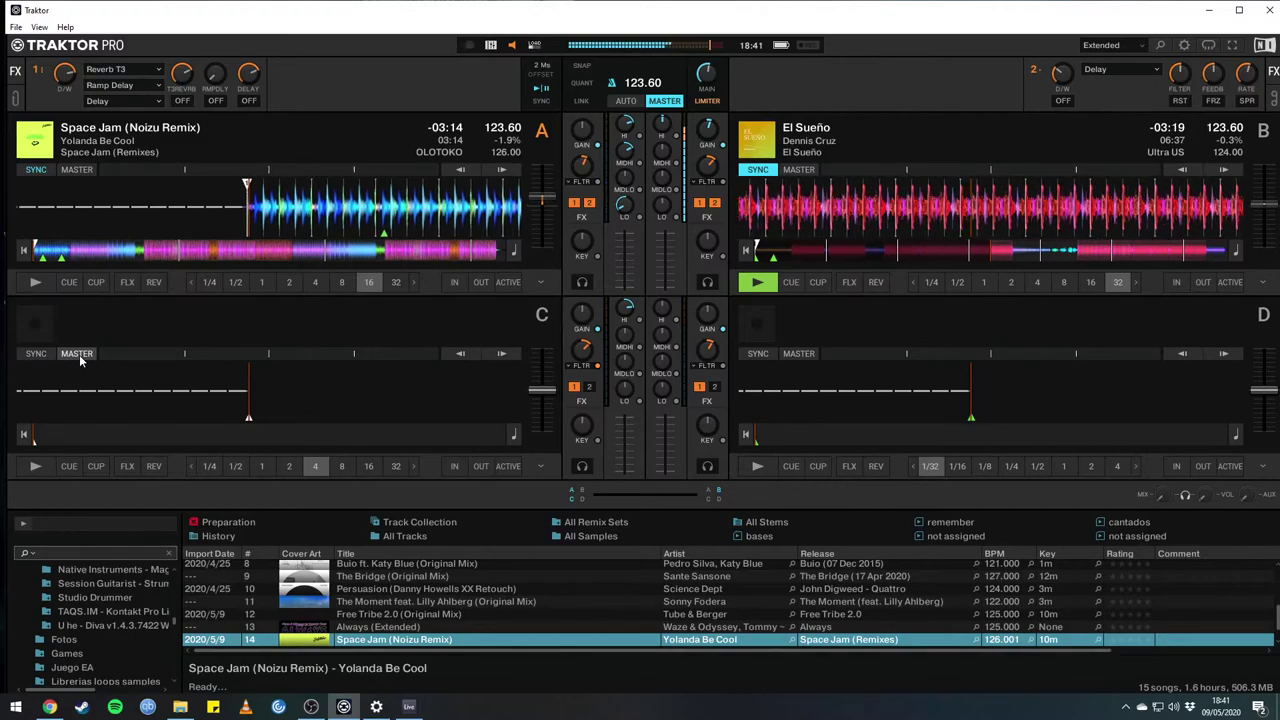
{"action": "key", "text": "l"}
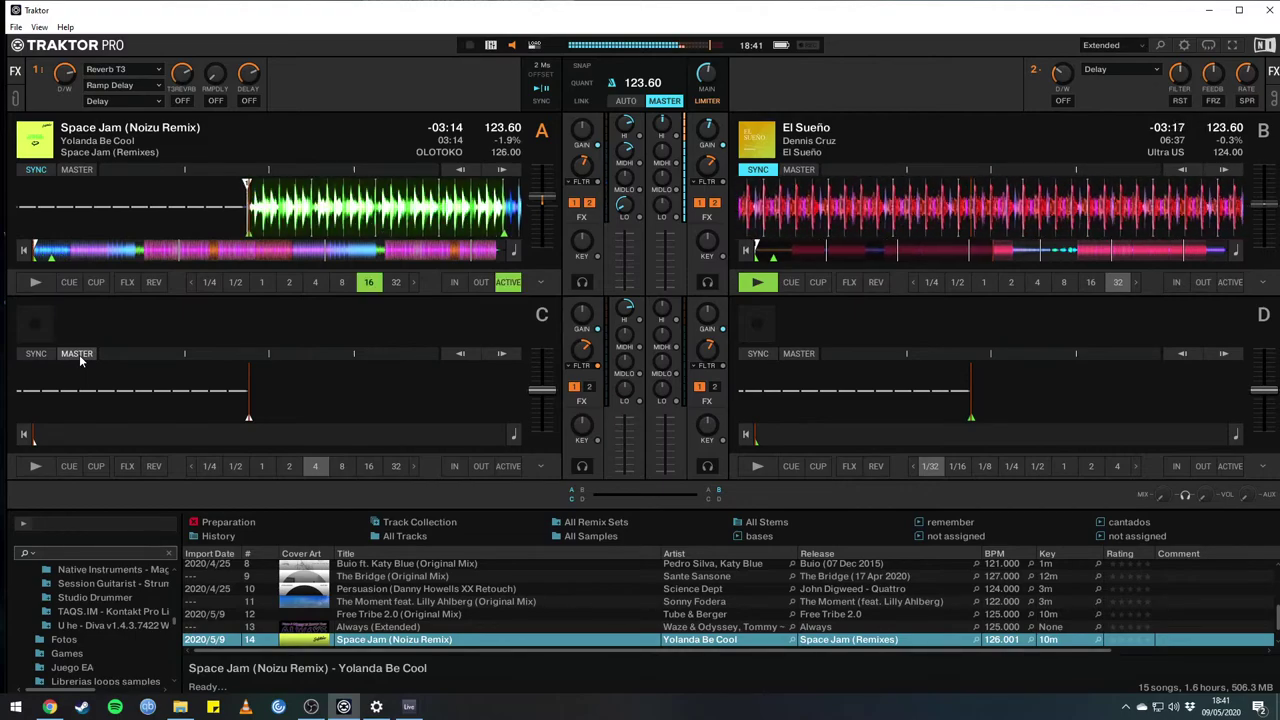
{"action": "key", "text": "s"}
{"action": "key", "text": "space"}
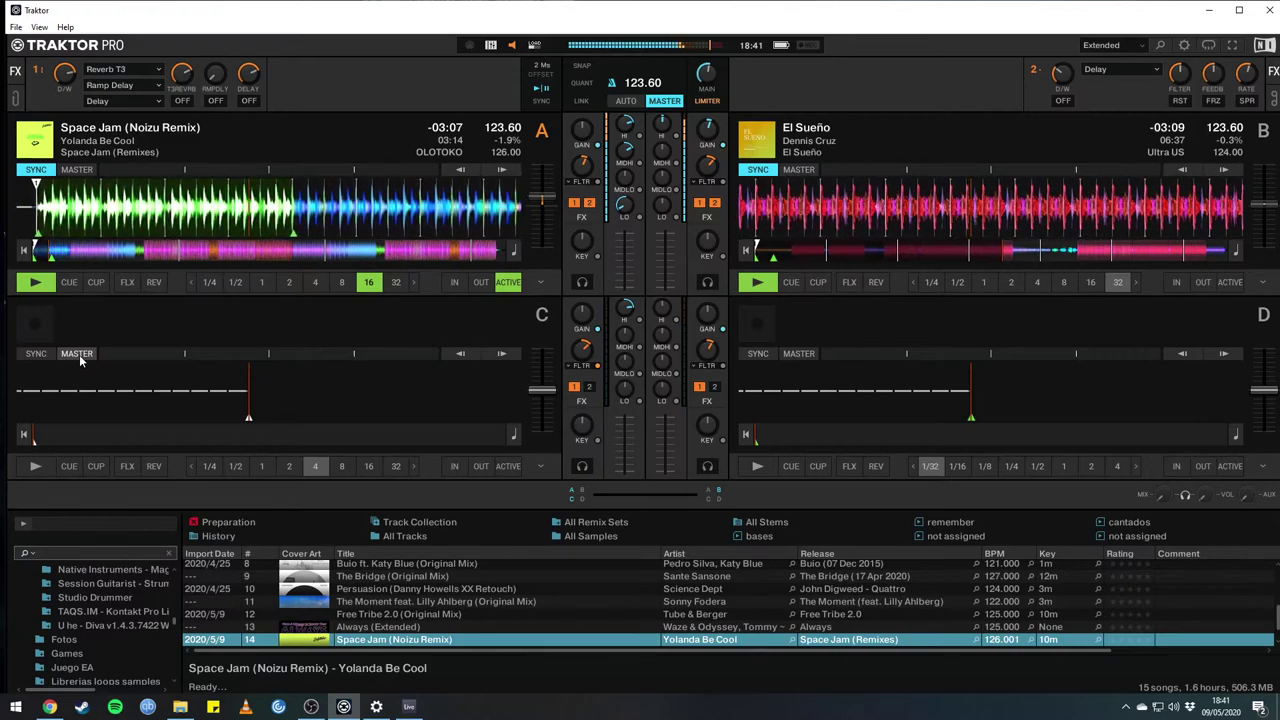
Extend Space Jam's loop on deck A to 32 beats and raise the master tempo to 125.30 BPM.
{"action": "key", "text": "Home"}
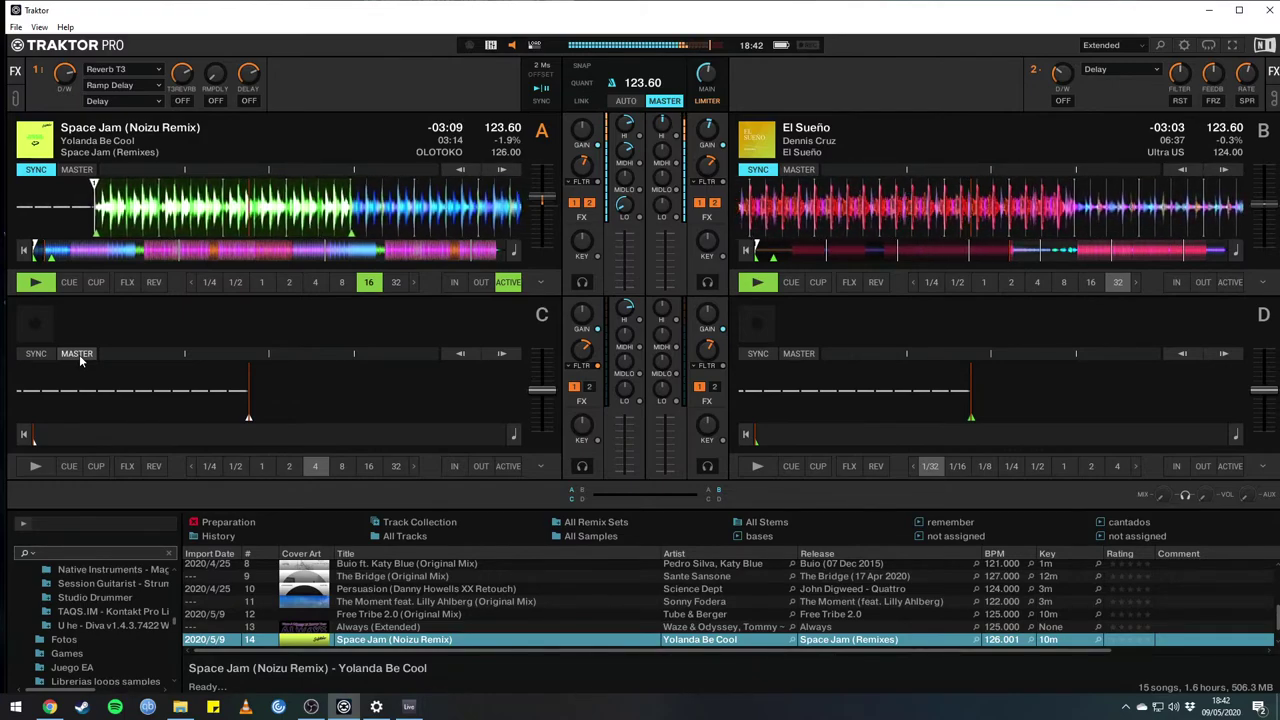
{"action": "key", "text": "w"}
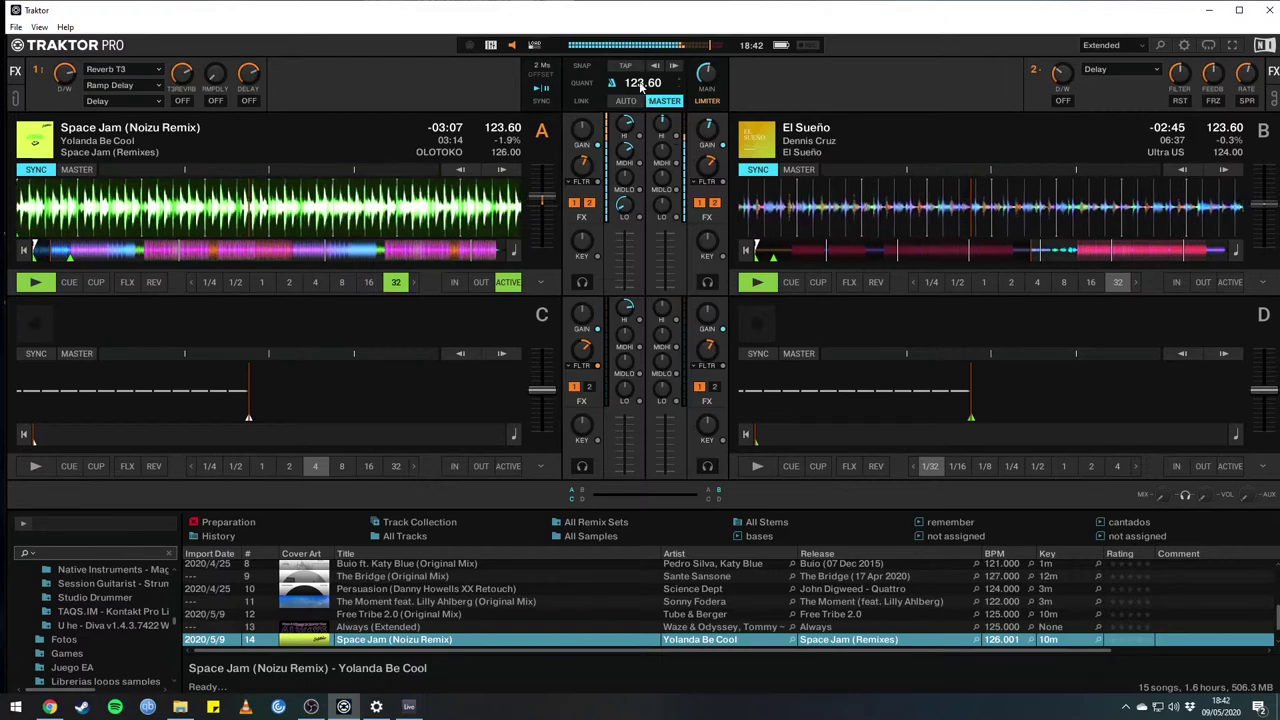
{"action": "left_click_drag", "start_coordinate": [641, 86], "coordinate": [645, 77]}
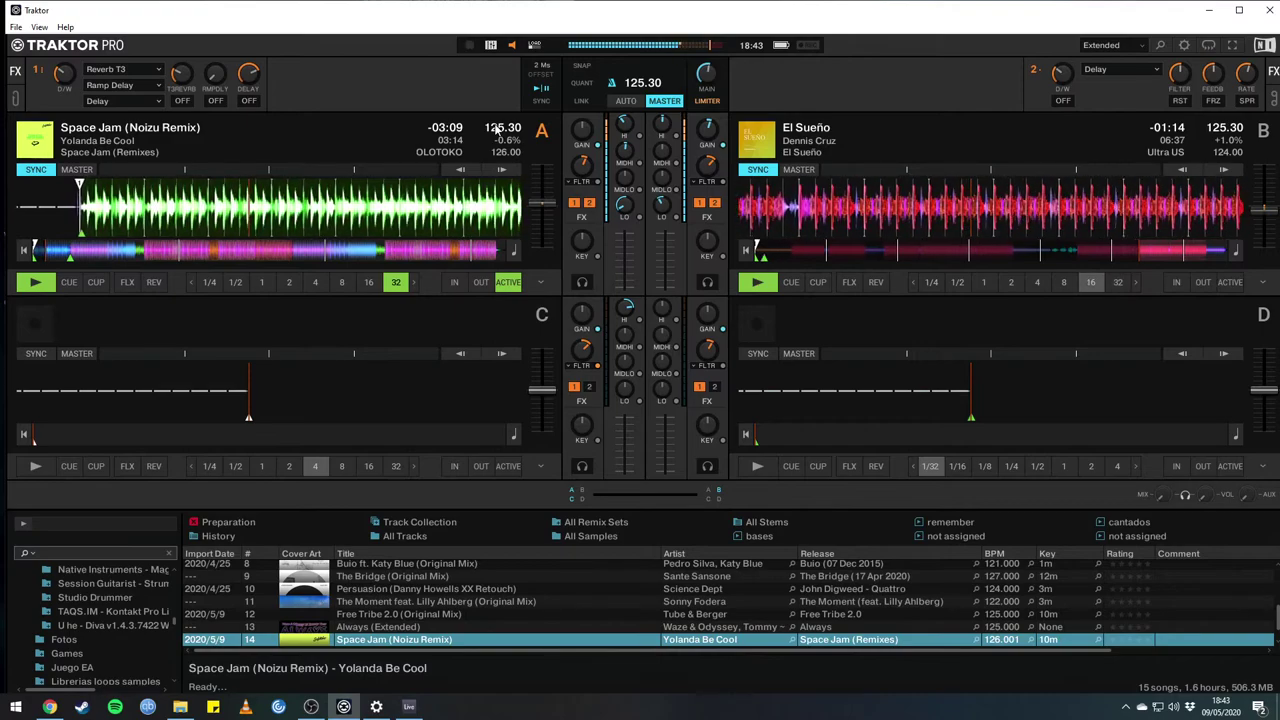
Loop El Sueño on deck B over 8 beats, shorten the loop to 1/32 and mix over to Space Jam with its loop released.
{"action": "key", "text": "8"}
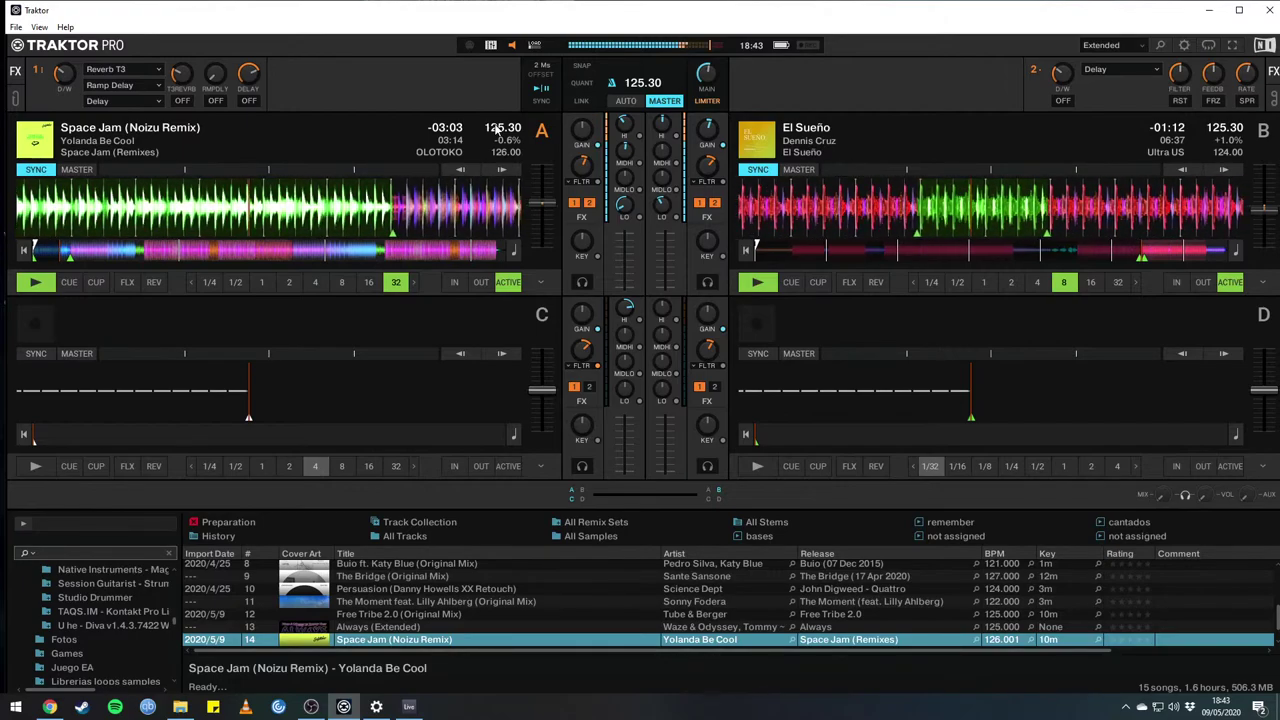
{"action": "key", "text": "1"}
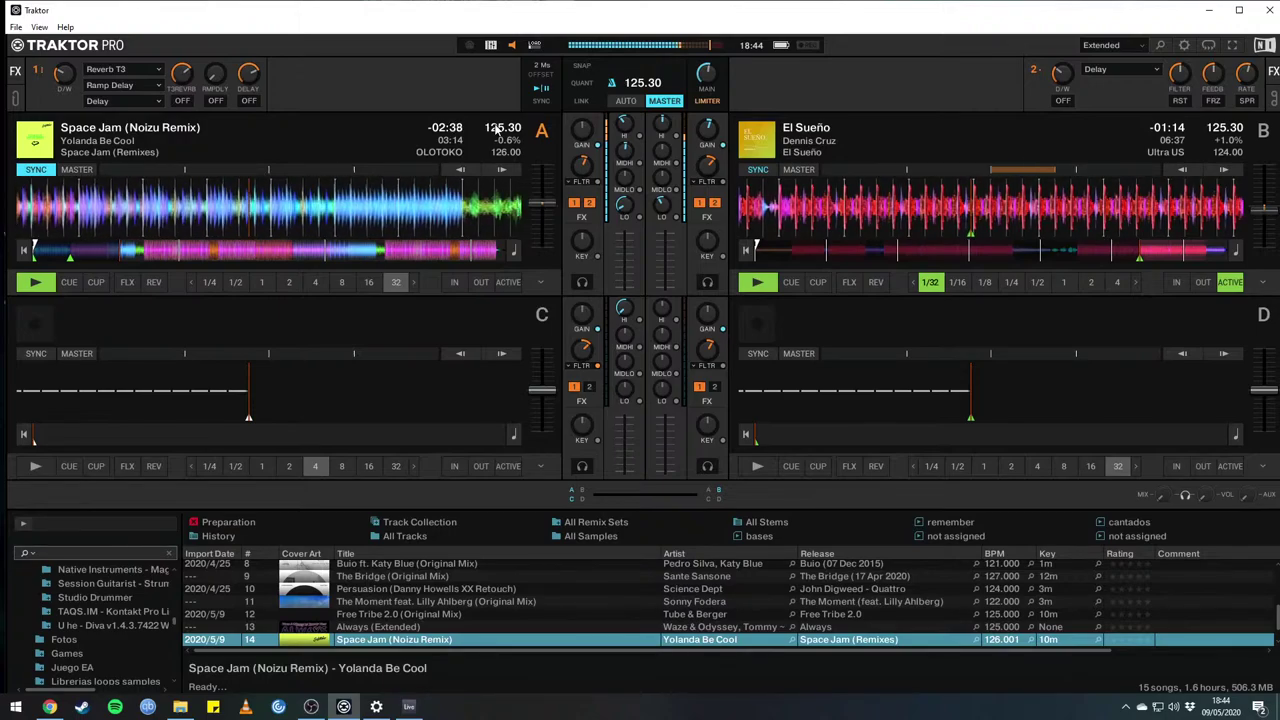
Load Eli Brown's Desire (Extended Mix) from the tech house folder onto deck B.
{"action": "key", "text": "Tab"}
{"action": "key", "text": "Up"}
{"action": "key", "text": "Up"}
{"action": "key", "text": "Up"}
{"action": "key", "text": "Up"}
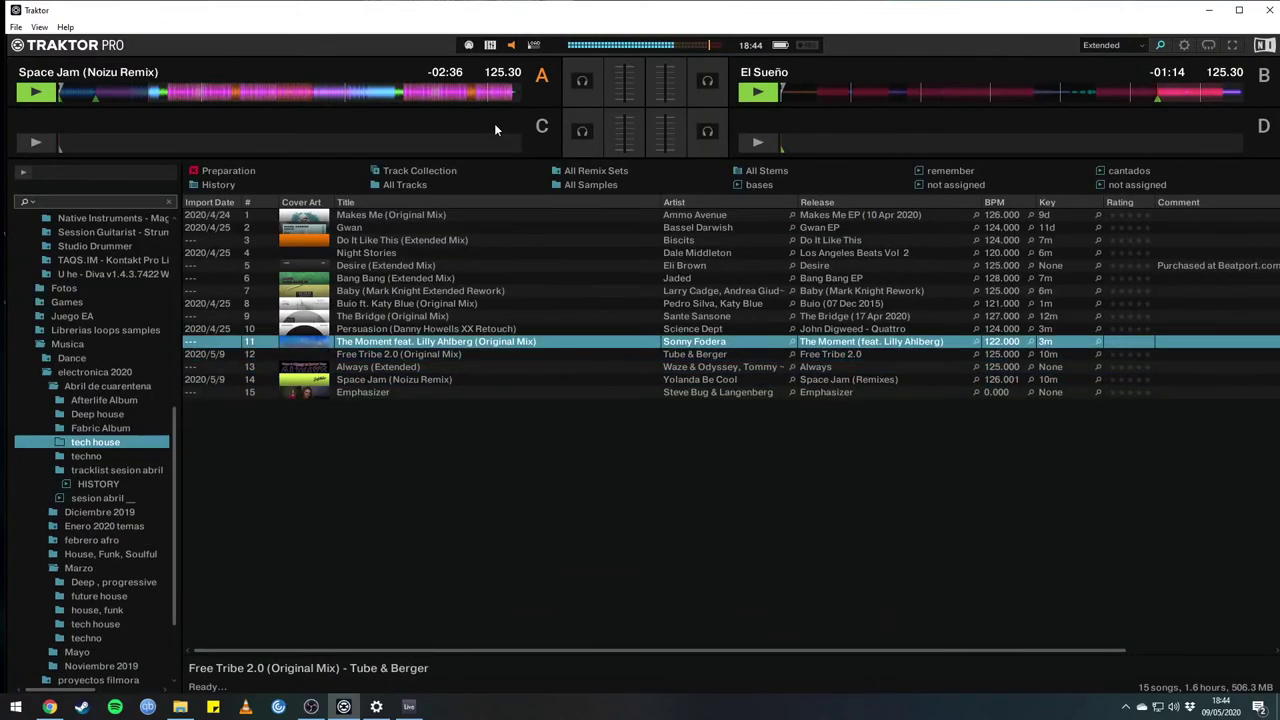
{"action": "key", "text": "Up"}
{"action": "key", "text": "Up"}
{"action": "key", "text": "Up"}
{"action": "key", "text": "Up"}
{"action": "key", "text": "Up"}
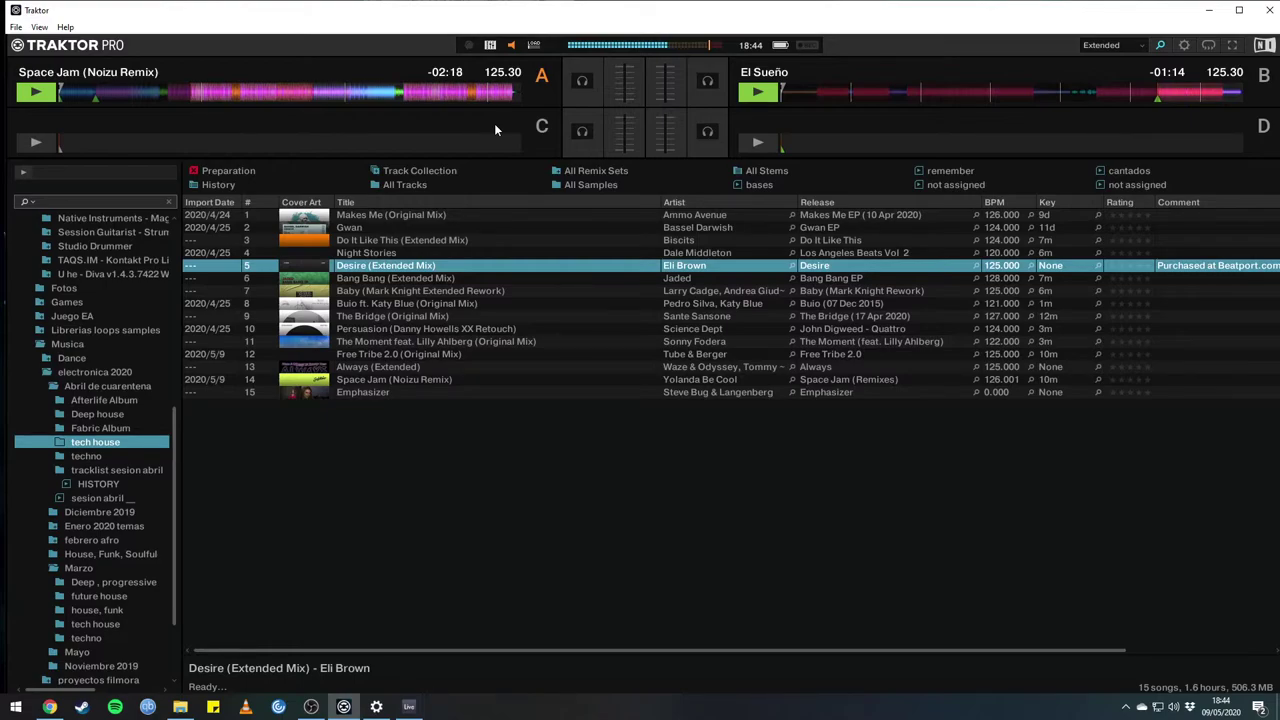
{"action": "key", "text": "Tab"}
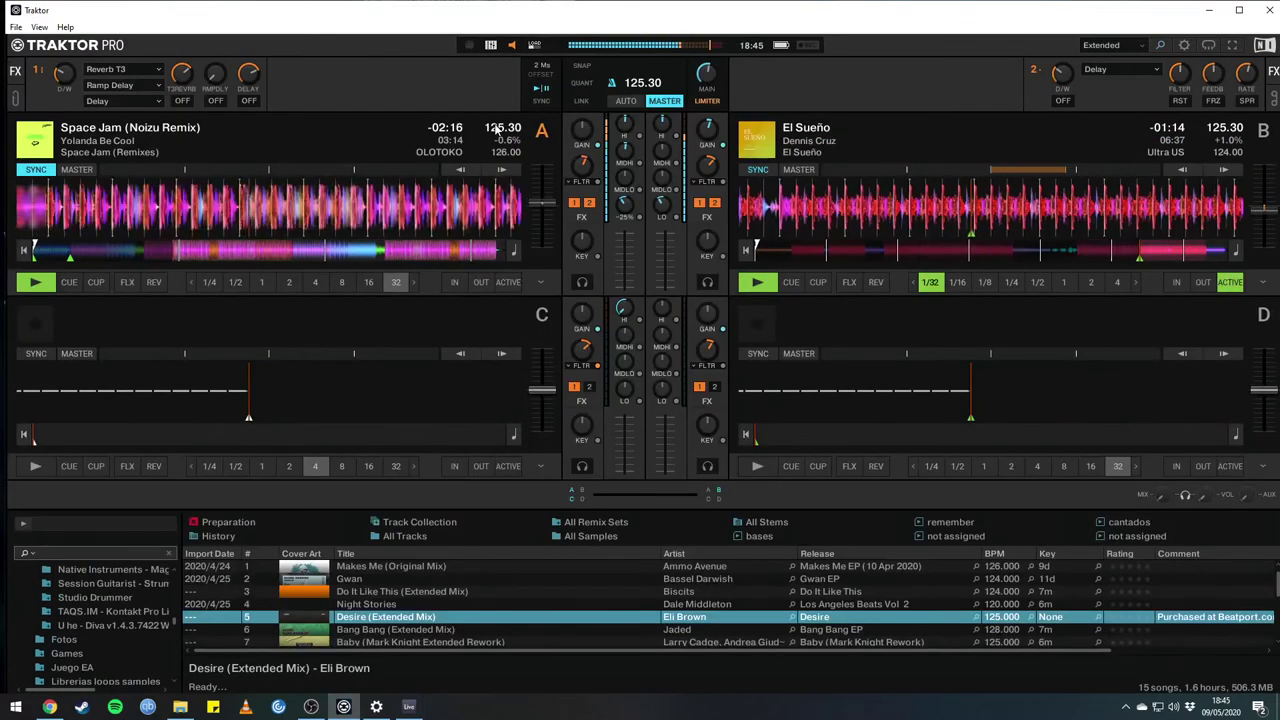
{"action": "key", "text": "Tab"}
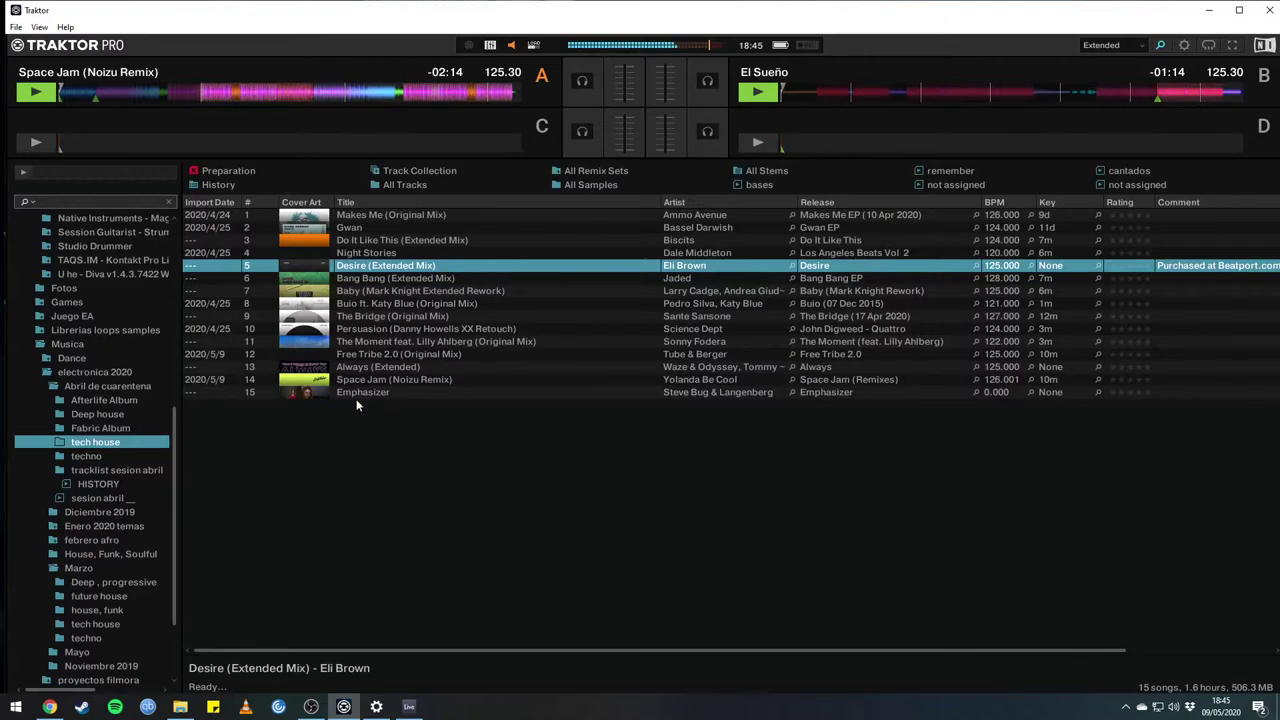
{"action": "key", "text": "Tab"}
{"action": "key", "text": "ctrl+Right"}
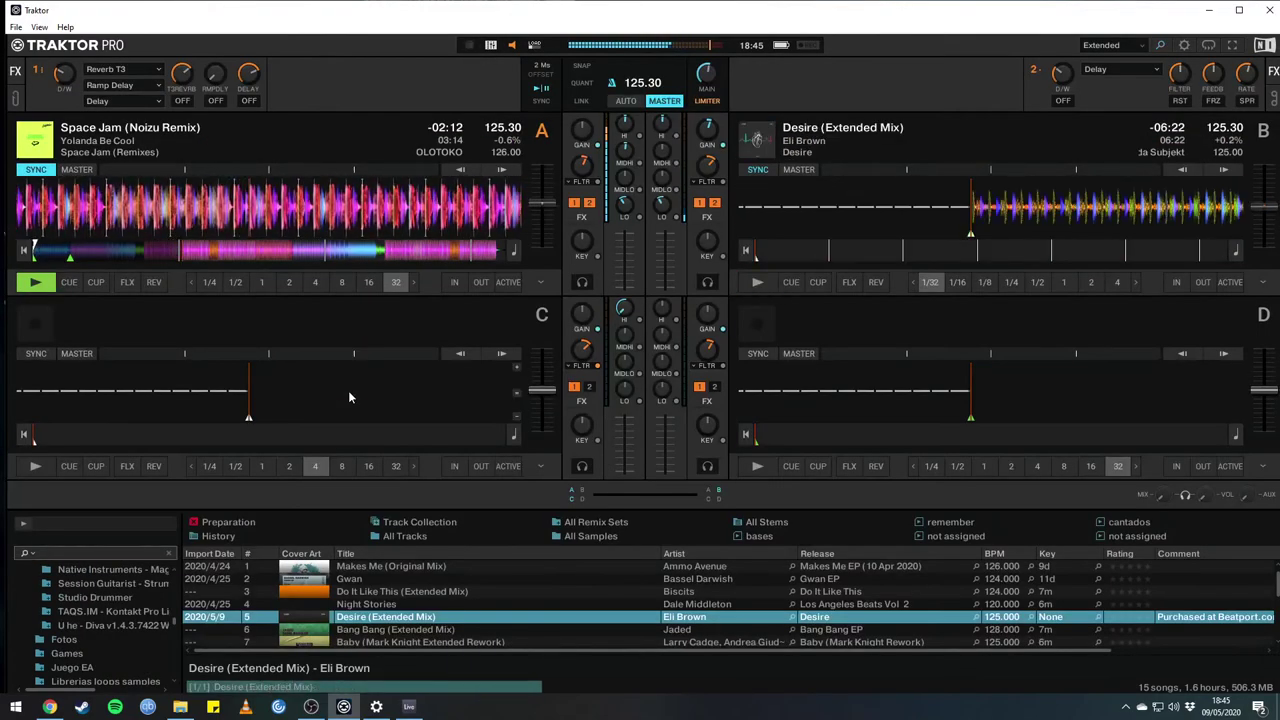
Loop Desire on deck B over 8 beats and mix over to it in sync as Space Jam ends.
{"action": "key", "text": "F12"}
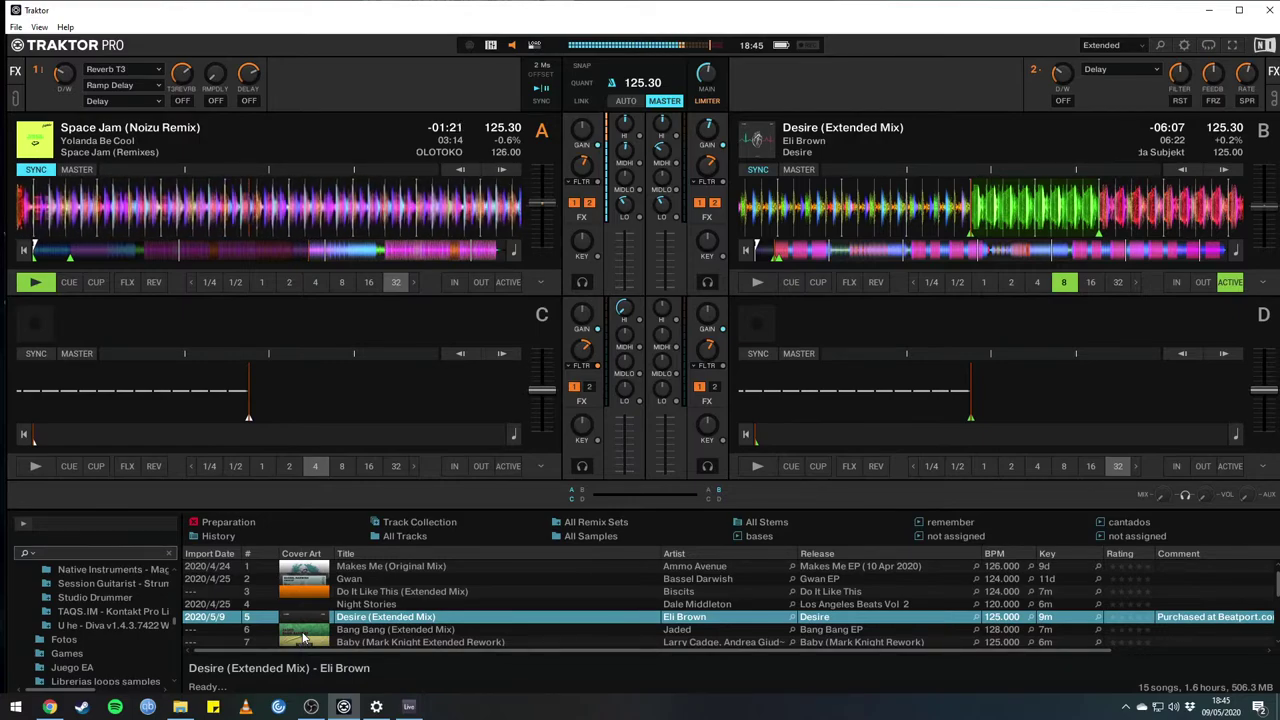
{"action": "key", "text": "F6"}
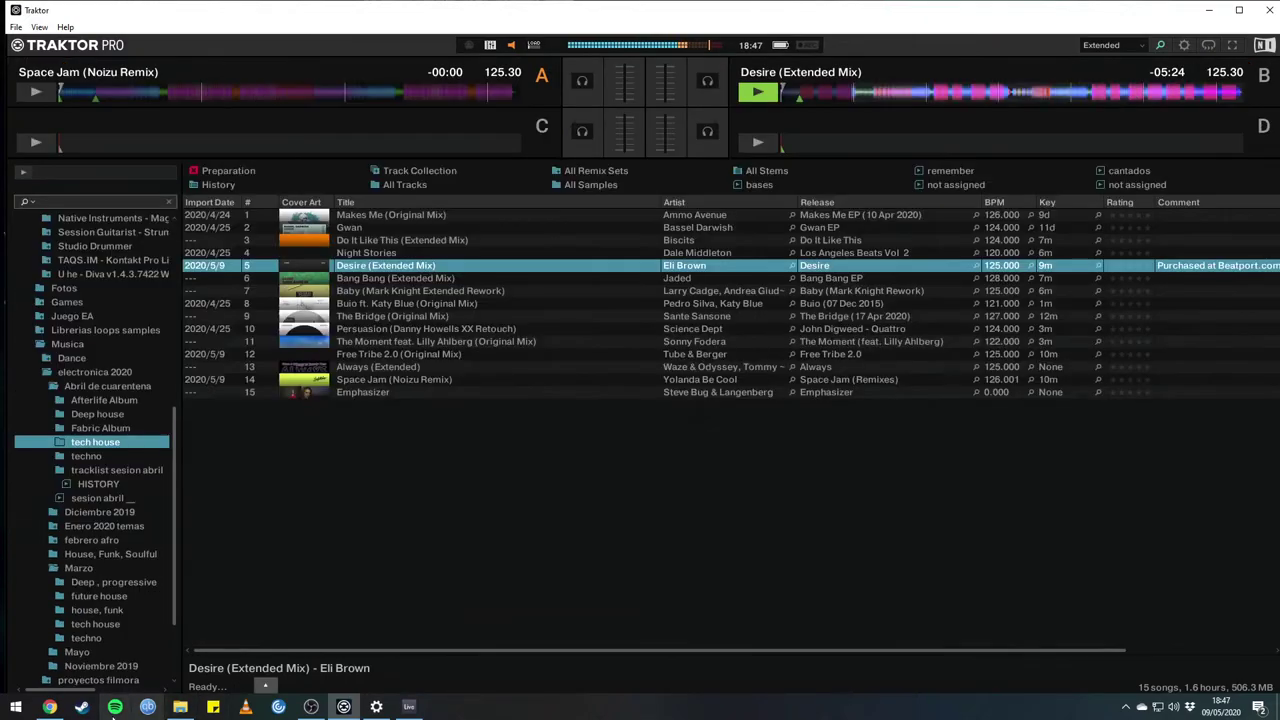
Look through the tracks in the Marzo techno folder for one to follow Desire, checking them against the decks.
{"action": "key", "text": "ctrl+b"}
{"action": "left_click", "coordinate": [84, 636]}
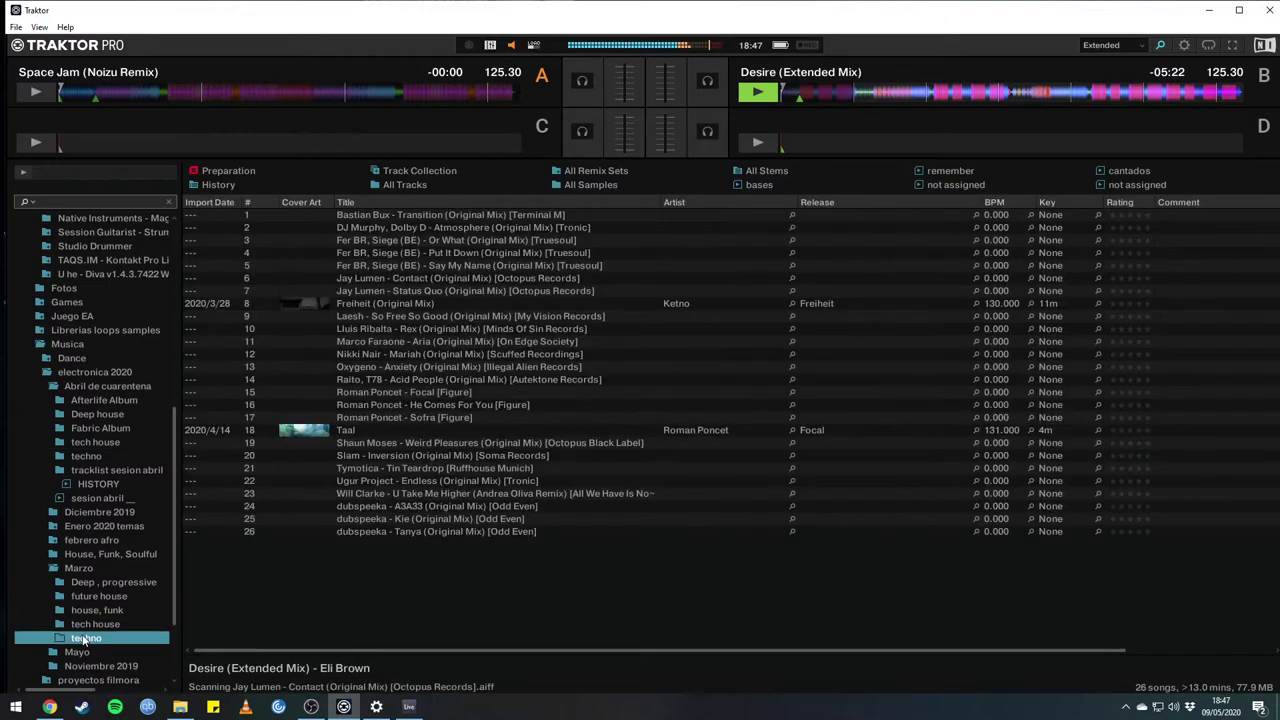
{"action": "key", "text": "Down"}
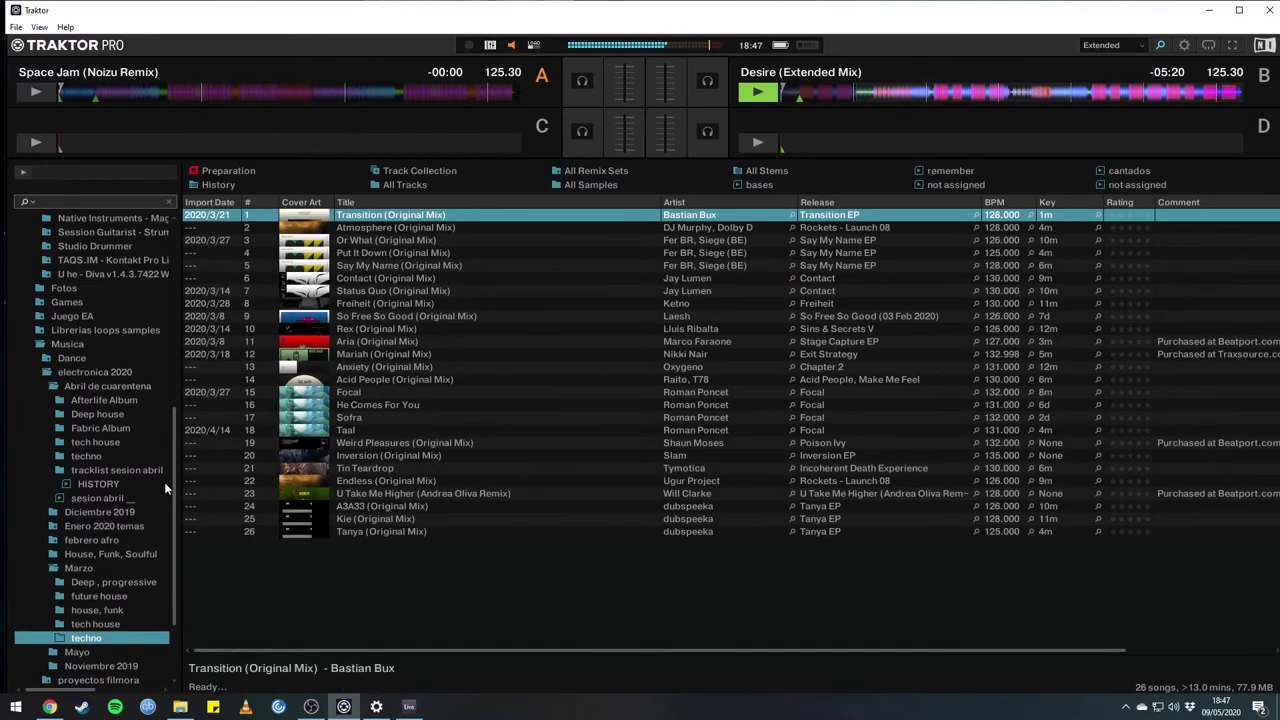
{"action": "key", "text": "Down"}
{"action": "key", "text": "Down"}
{"action": "key", "text": "Down"}
{"action": "key", "text": "Down"}
{"action": "key", "text": "Down"}
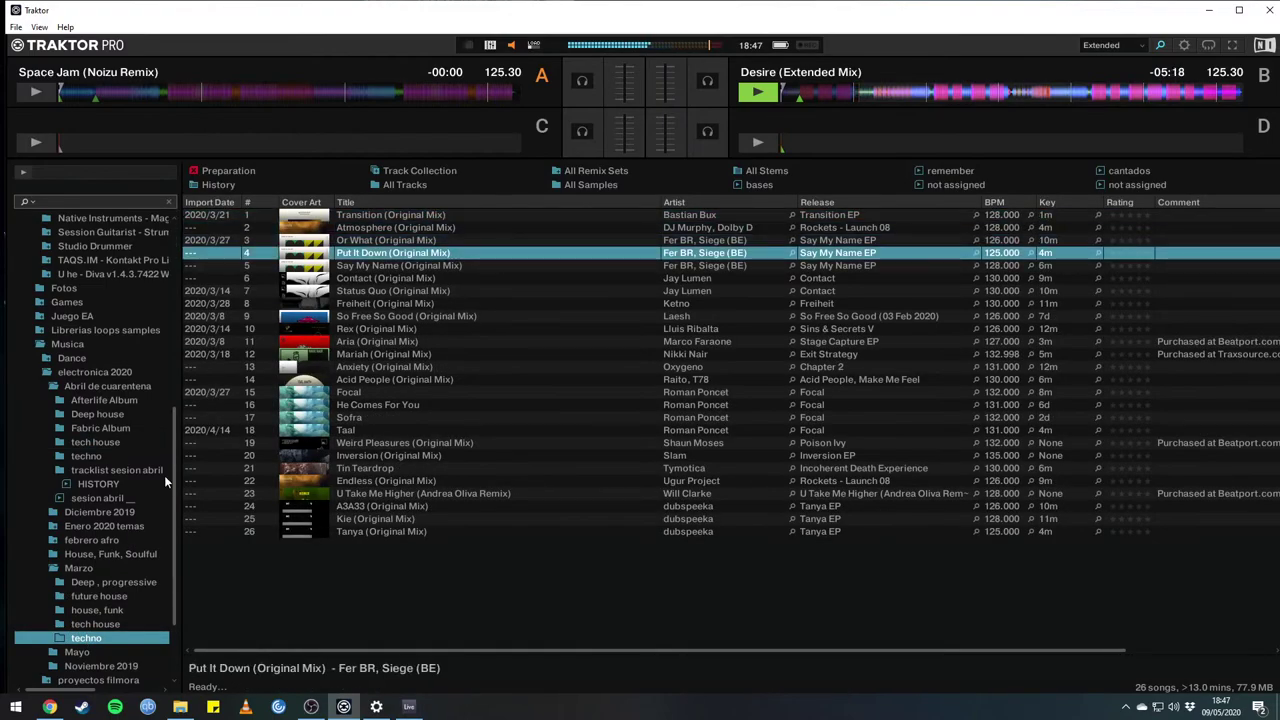
{"action": "key", "text": "Down"}
{"action": "key", "text": "Down"}
{"action": "key", "text": "Down"}
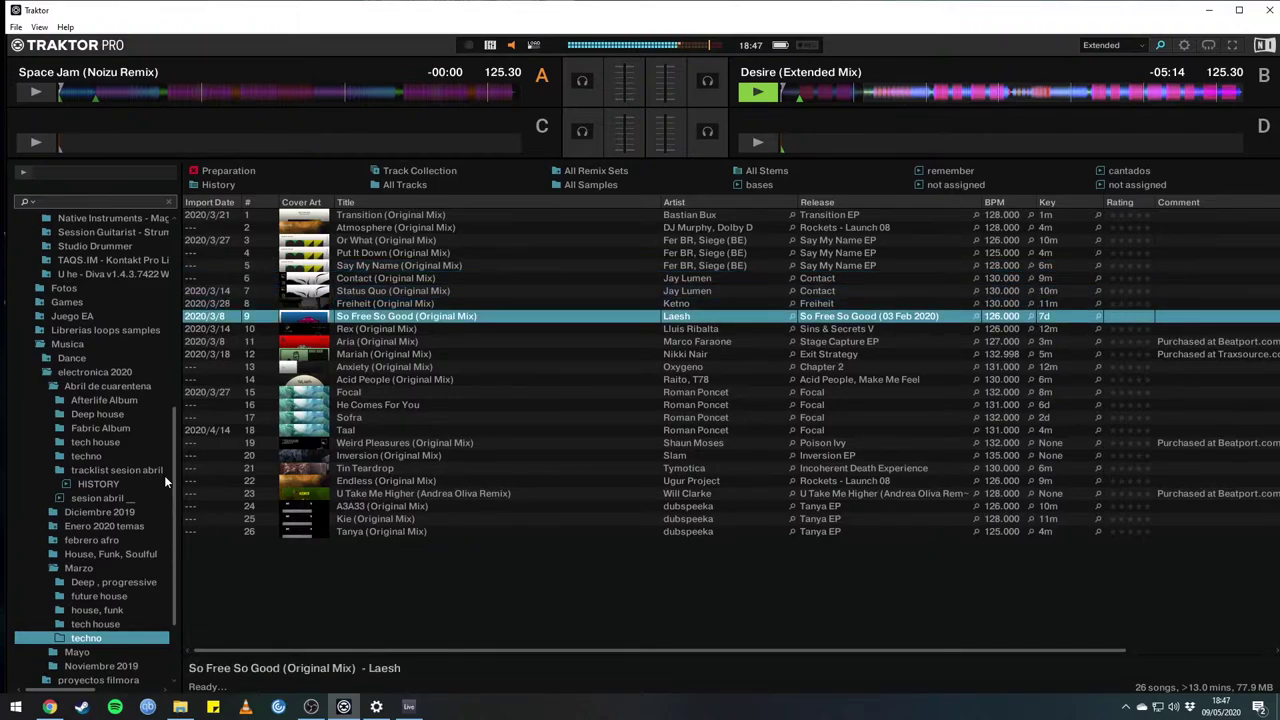
{"action": "key", "text": "Down"}
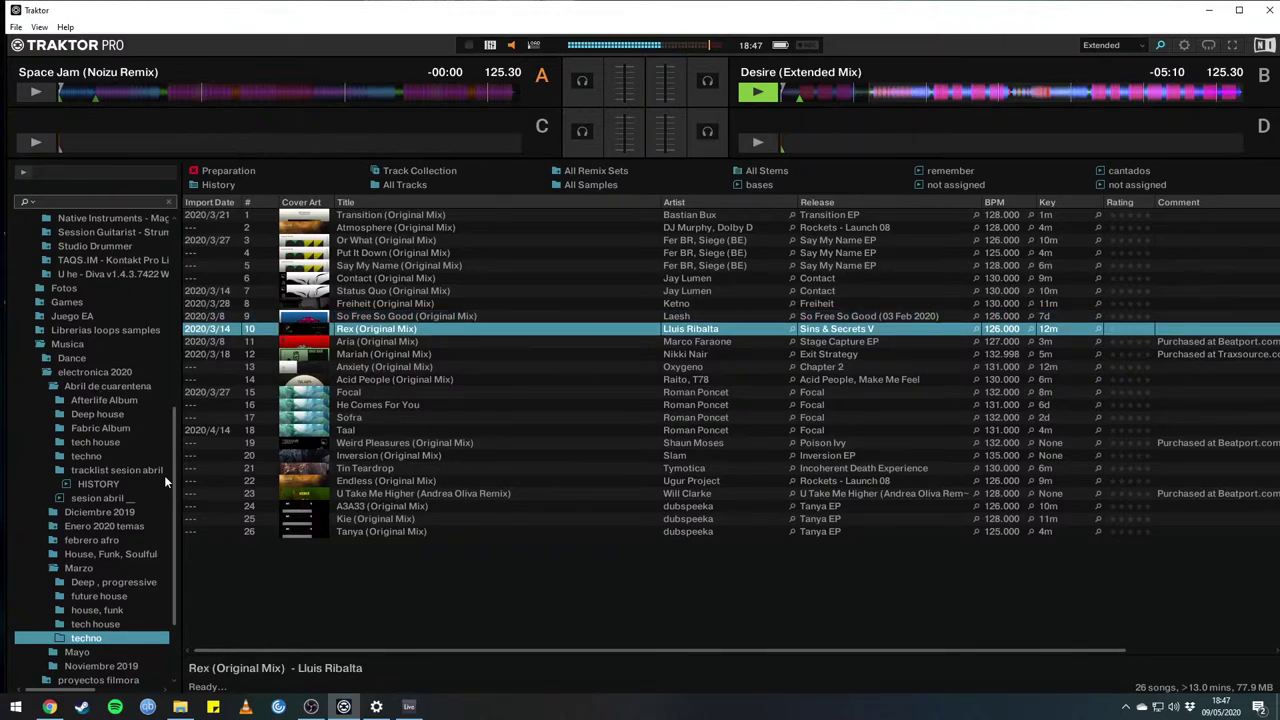
{"action": "key", "text": "ctrl+Tab"}
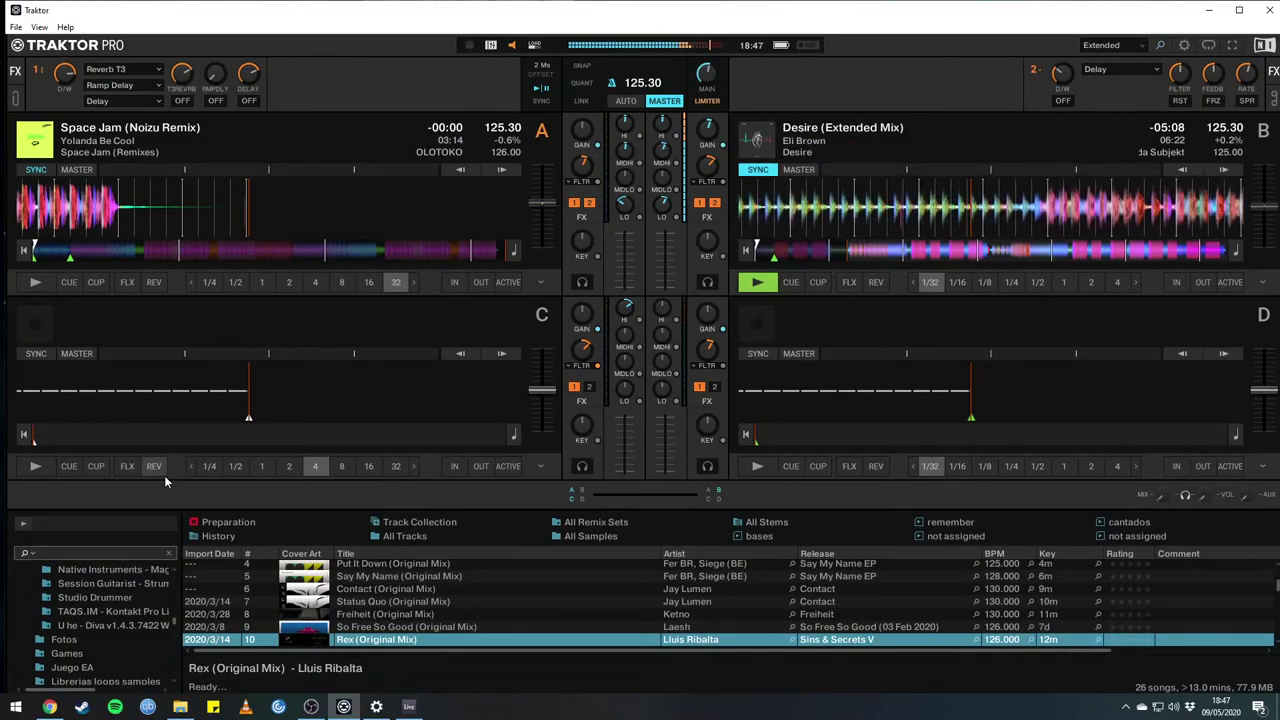
{"action": "key", "text": "ctrl+Tab"}
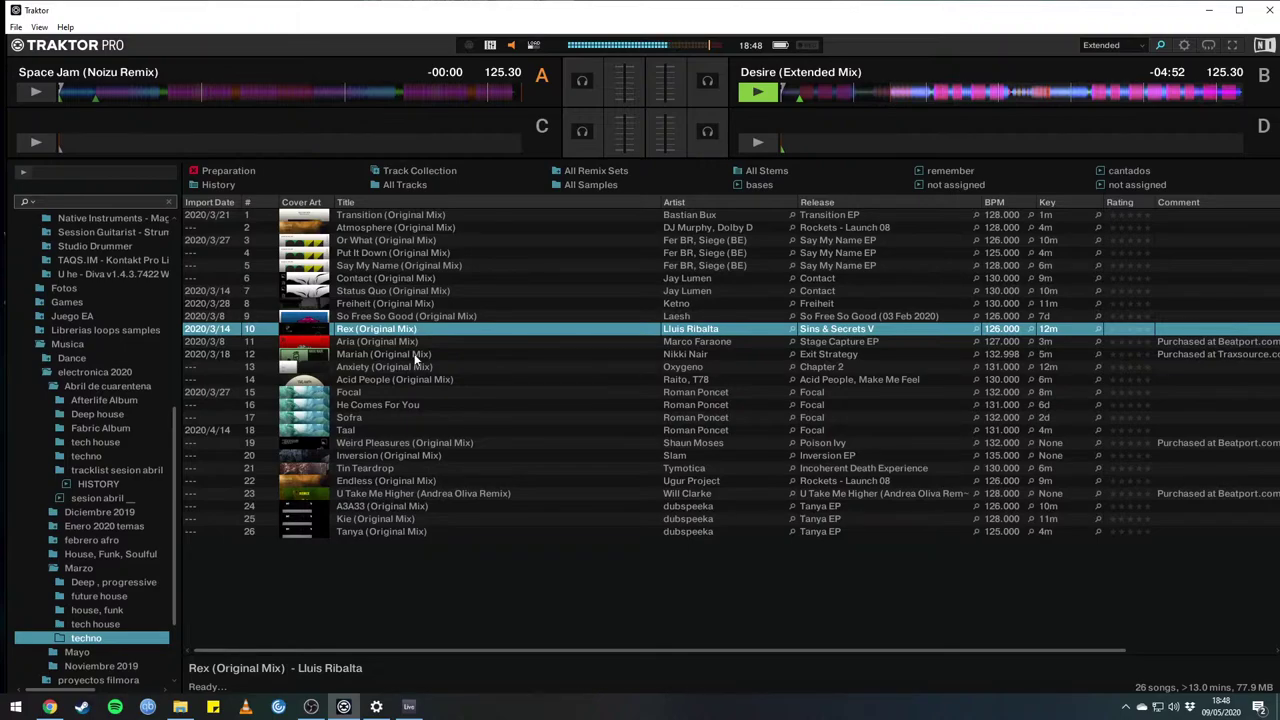
Load Will Clarke's U Take Me Higher (Andrea Oliva Remix) from the Marzo techno folder onto deck A.
{"action": "left_click", "coordinate": [364, 316]}
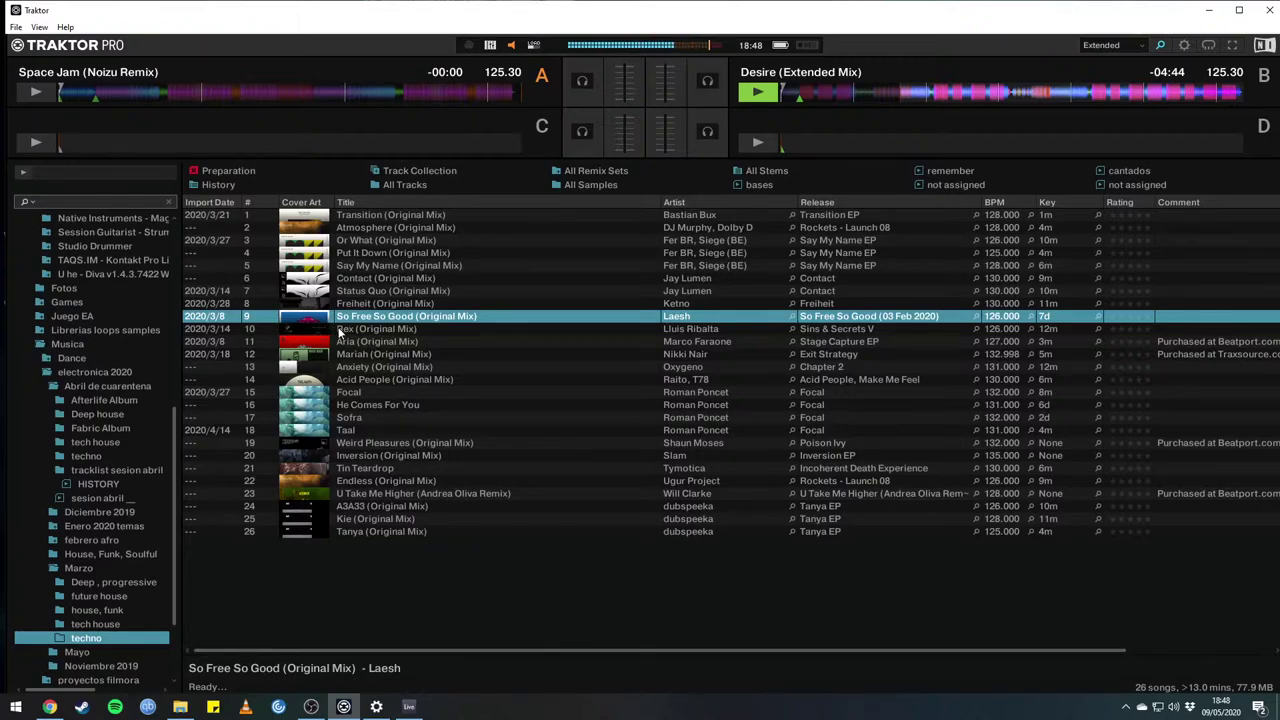
{"action": "left_click", "coordinate": [365, 329]}
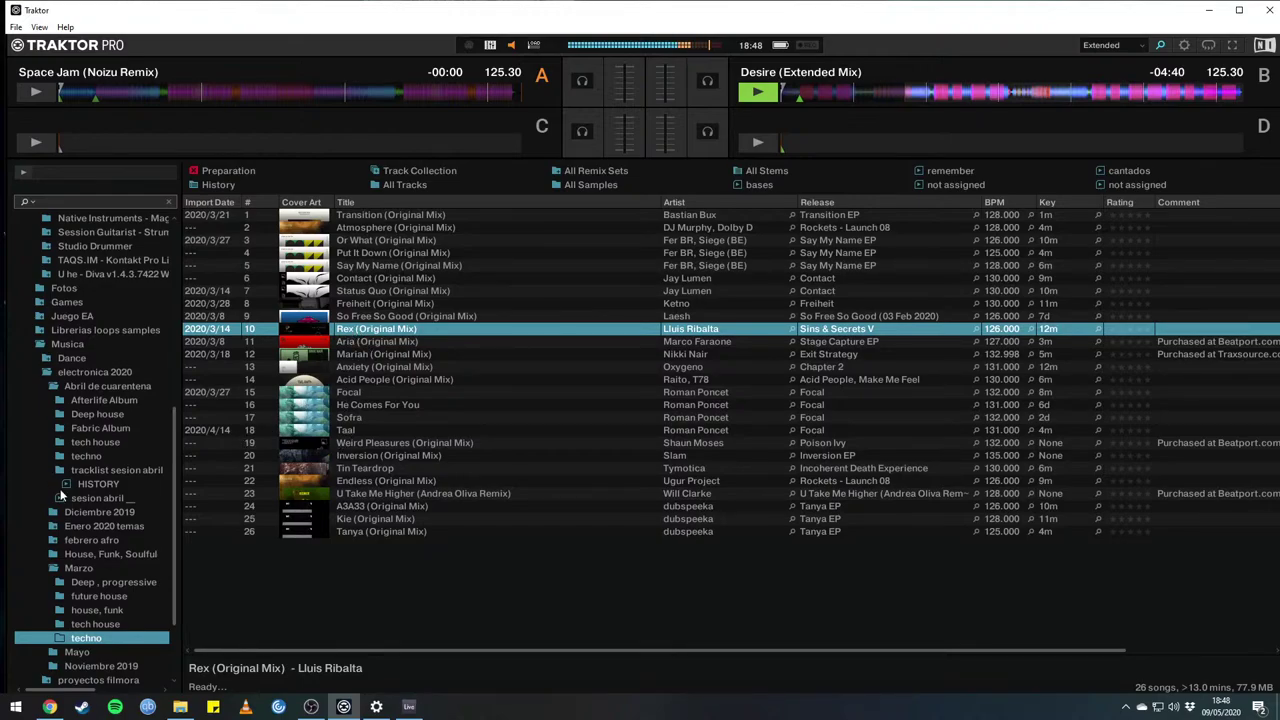
{"action": "left_click", "coordinate": [352, 531]}
{"action": "left_click", "coordinate": [350, 518]}
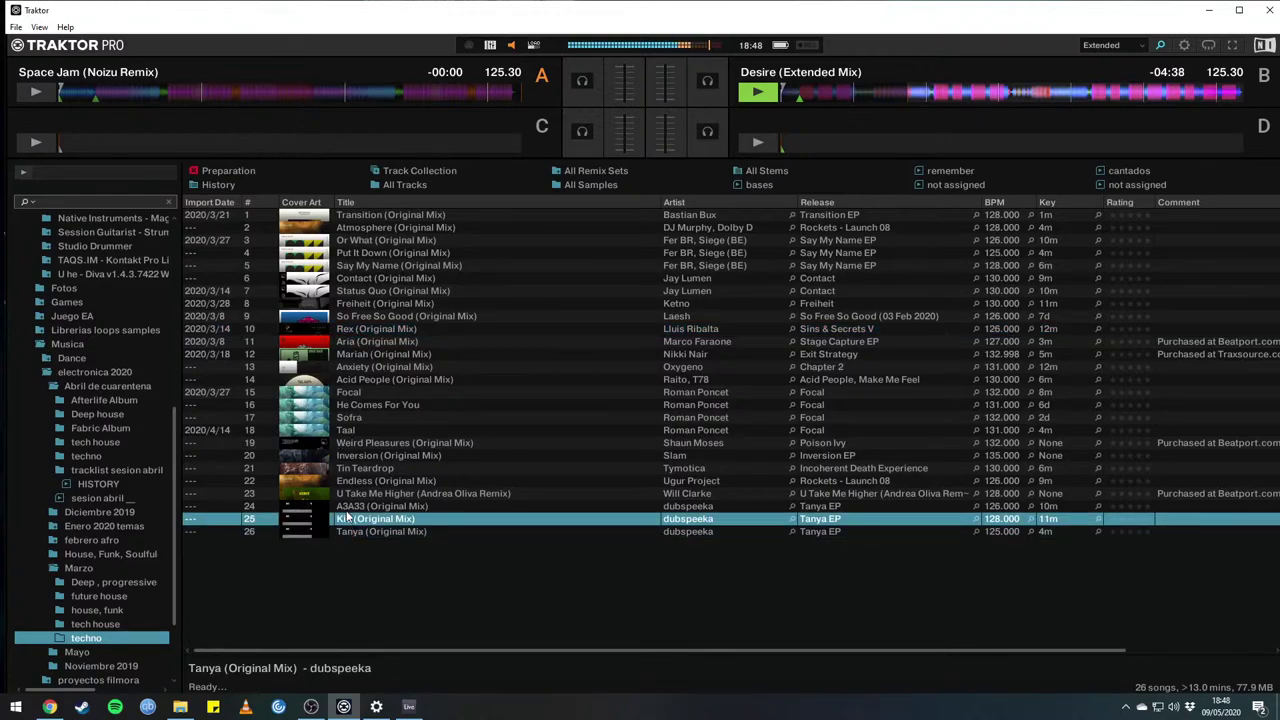
{"action": "left_click", "coordinate": [348, 506]}
{"action": "left_click", "coordinate": [418, 493]}
{"action": "left_click_drag", "start_coordinate": [415, 497], "coordinate": [220, 92]}
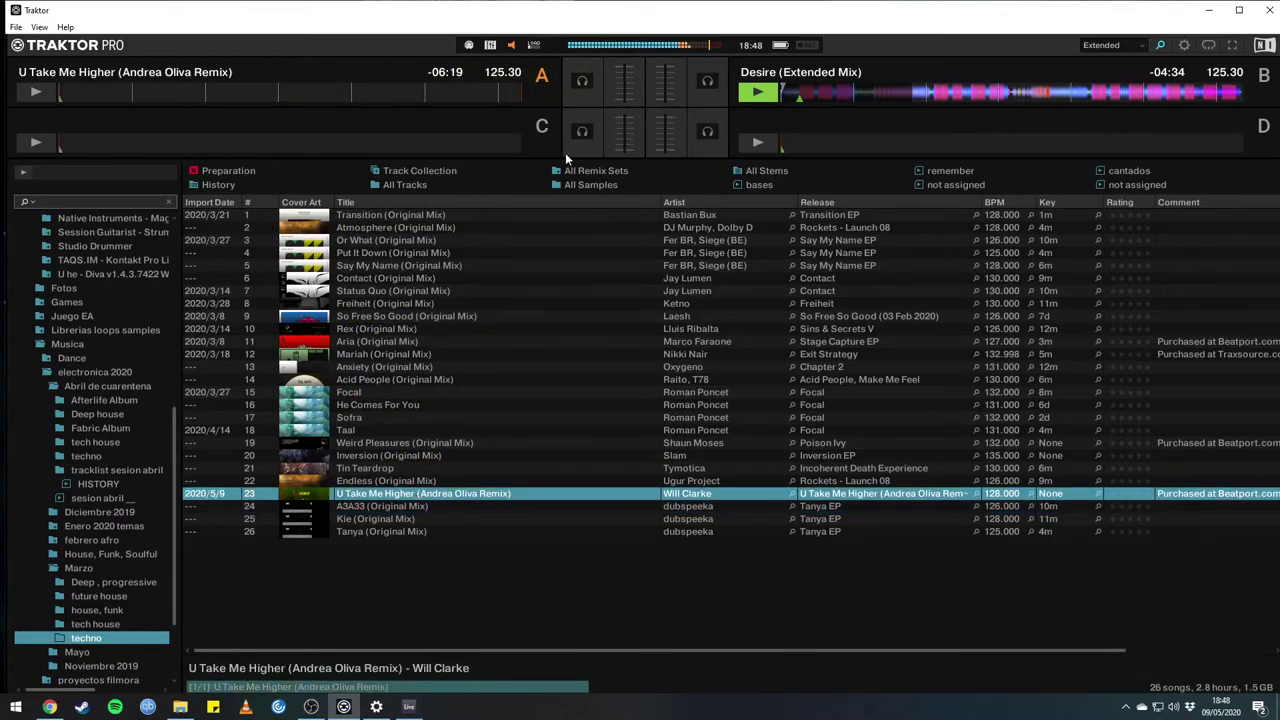
{"action": "key", "text": "ctrl+b"}
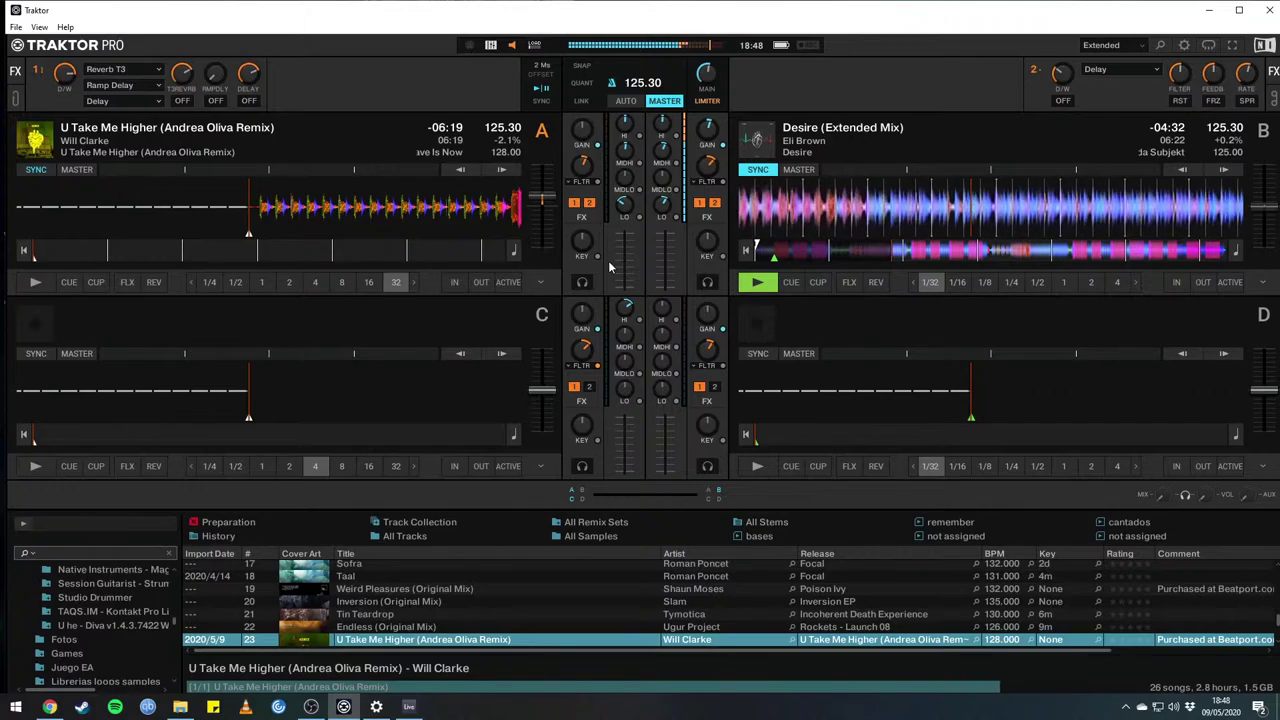
Mix over from Desire to U Take Me Higher on deck A in sync and stop deck B.
{"action": "key", "text": "space"}
{"action": "key", "text": "space"}
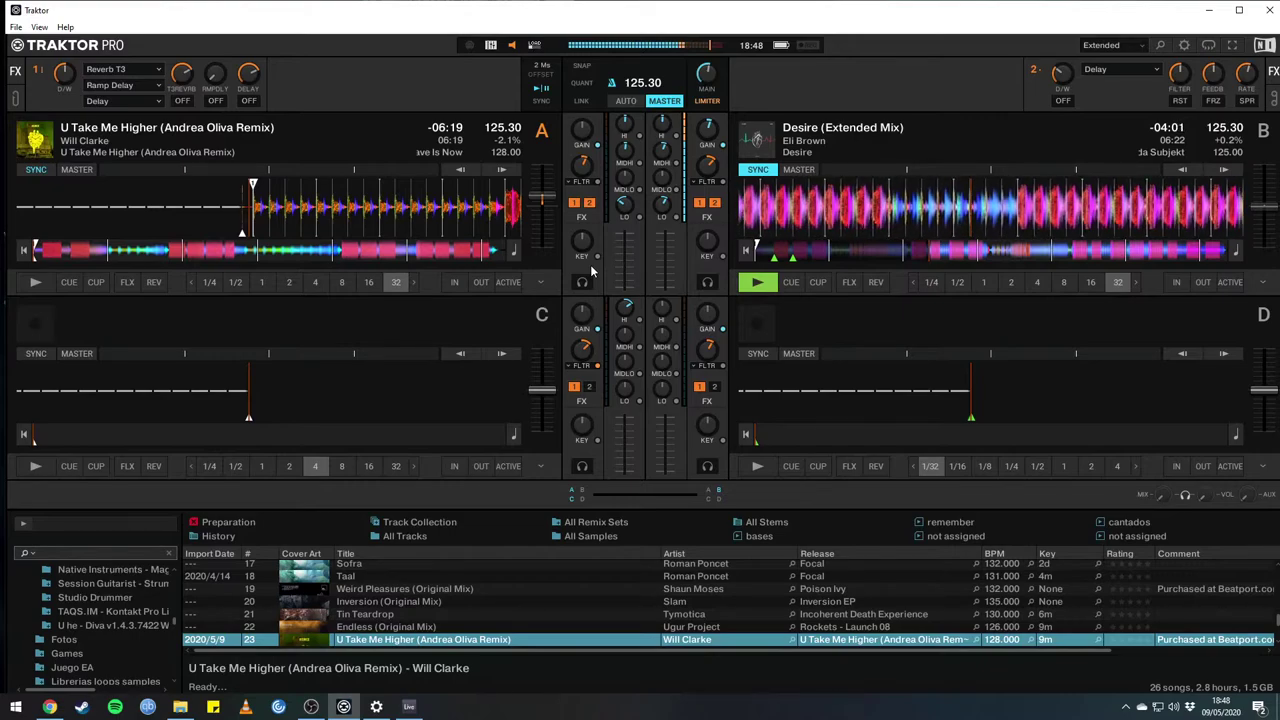
{"action": "key", "text": "F5"}
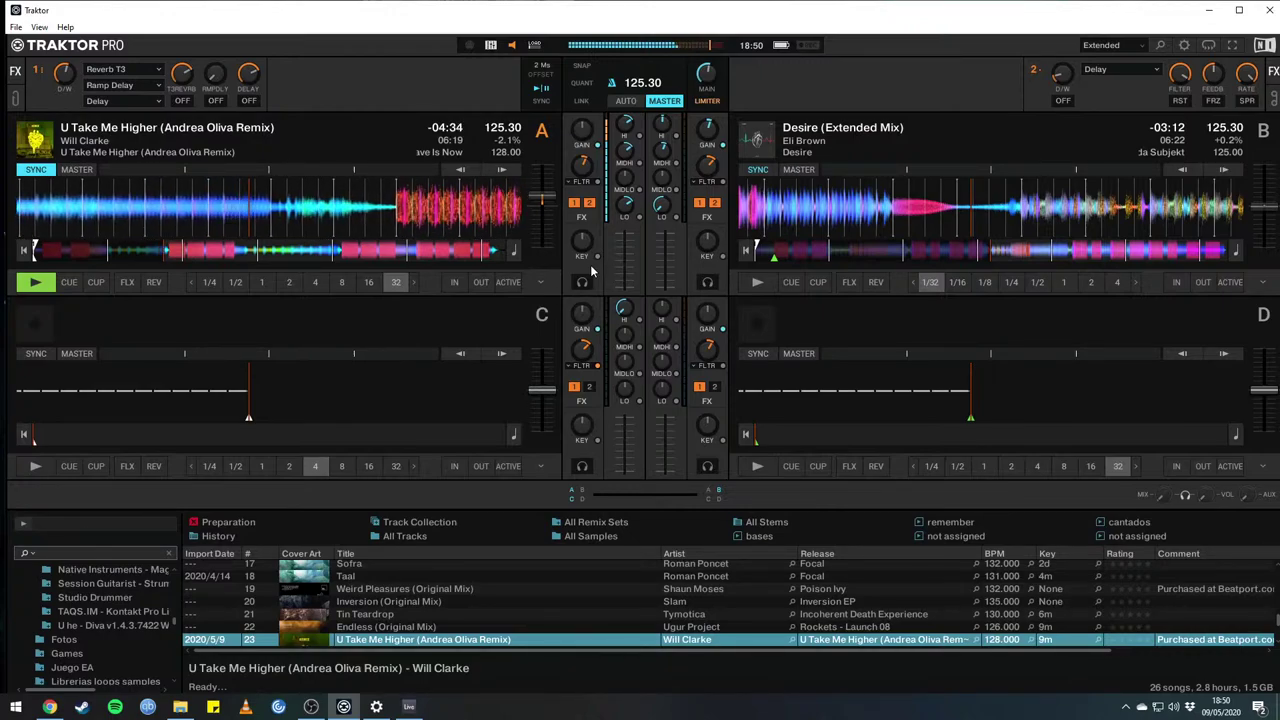
{"action": "key", "text": "1"}
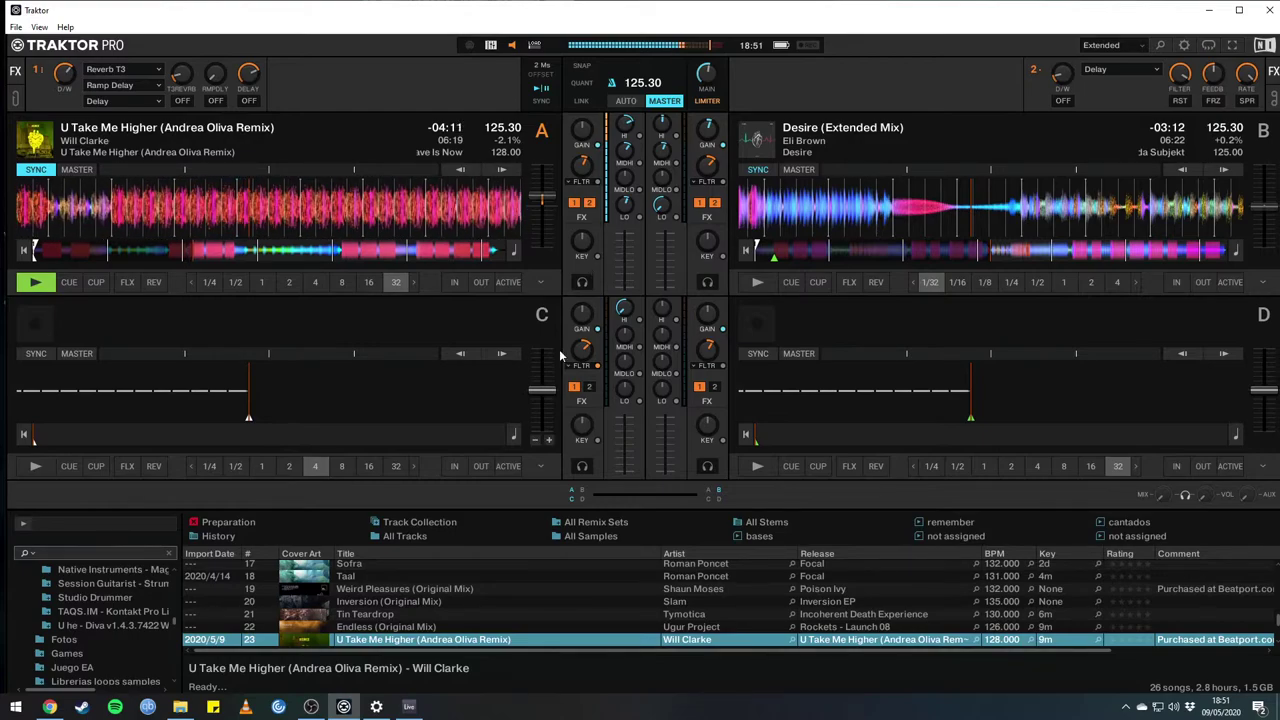
Look through the tracks in the Abril de cuarentena folder for one to follow U Take Me Higher.
{"action": "key", "text": "ctrl+Tab"}
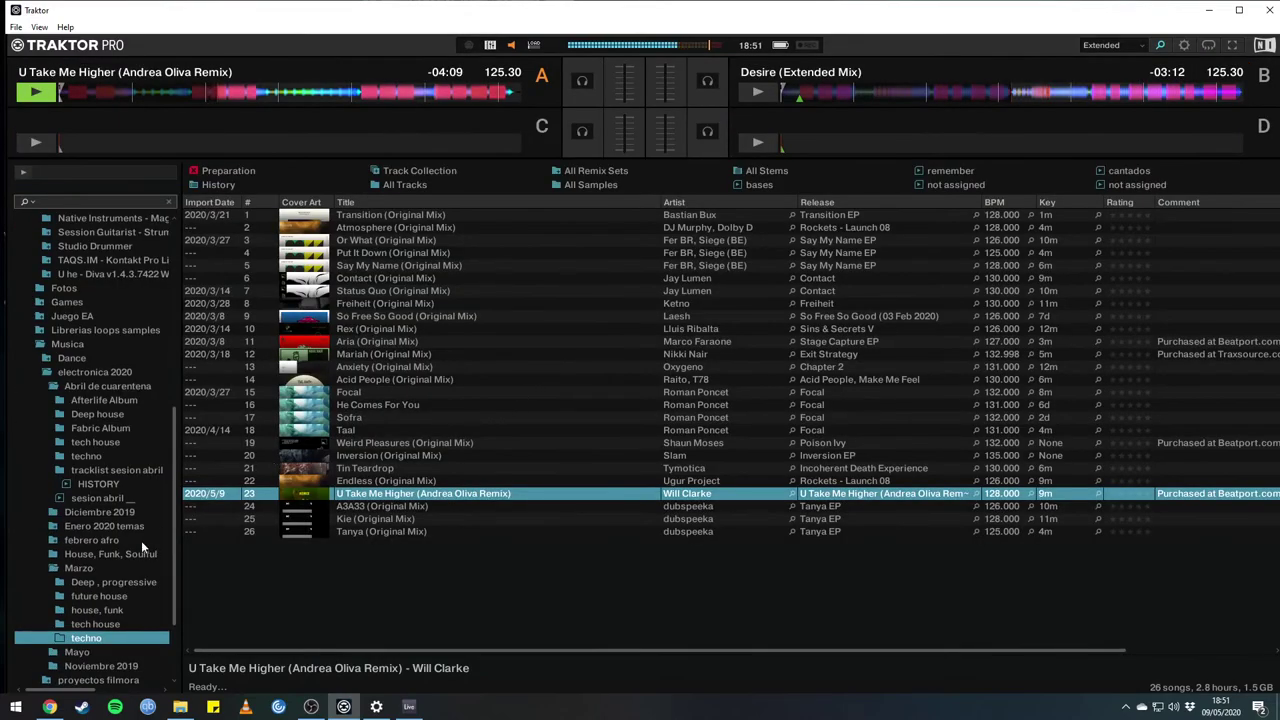
{"action": "scroll", "coordinate": [117, 324], "scroll_direction": "up", "scroll_amount": 1}
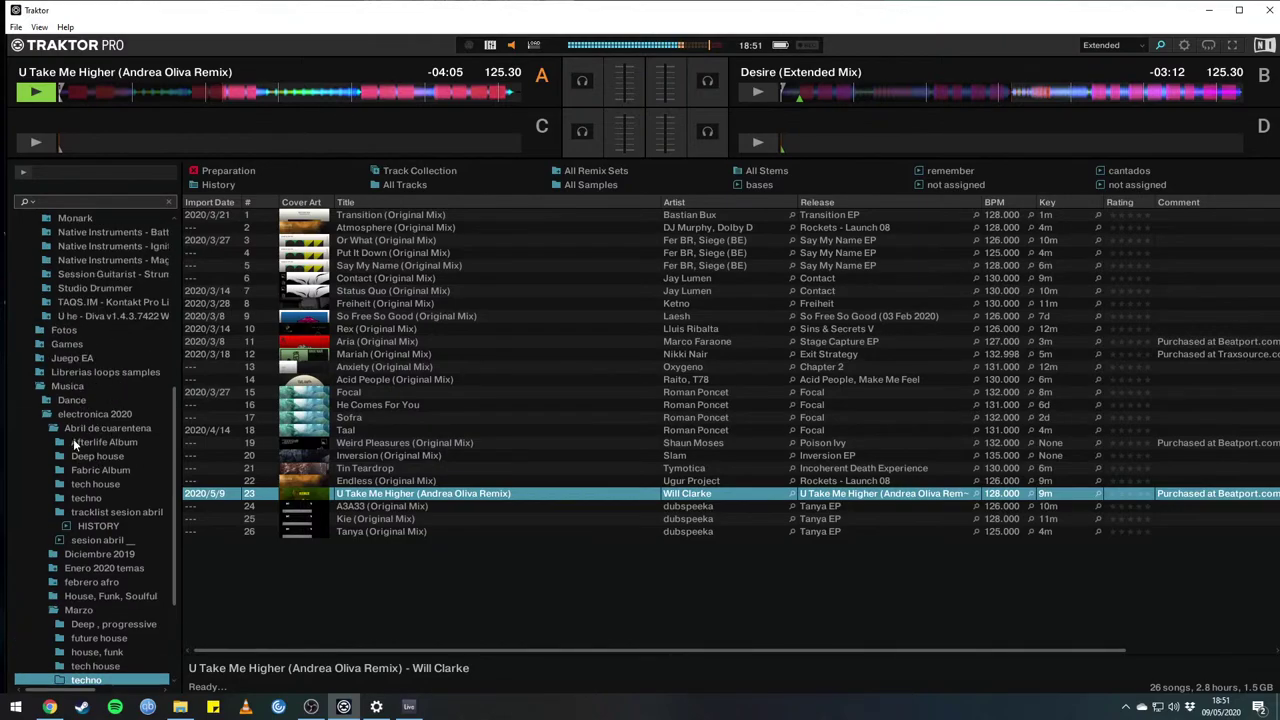
{"action": "left_click", "coordinate": [90, 428]}
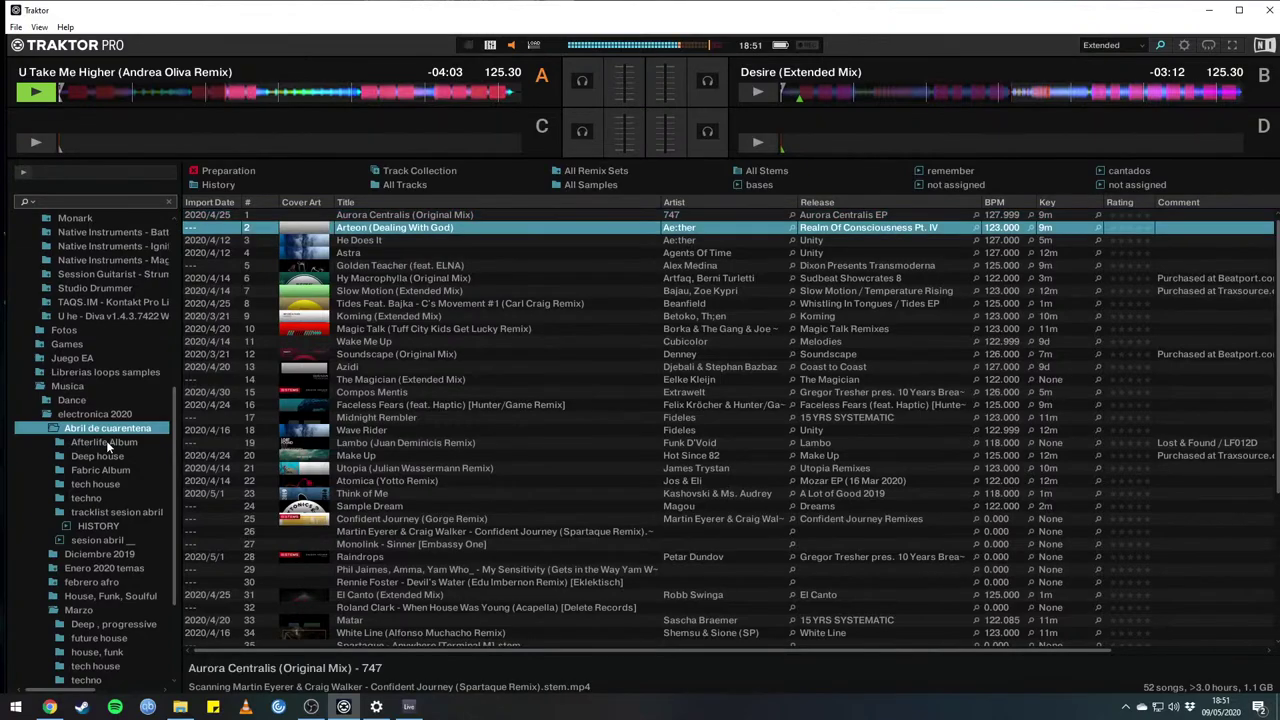
{"action": "key", "text": "Down"}
{"action": "key", "text": "Down"}
{"action": "key", "text": "Down"}
{"action": "key", "text": "Down"}
{"action": "key", "text": "Down"}
{"action": "key", "text": "Down"}
{"action": "key", "text": "Down"}
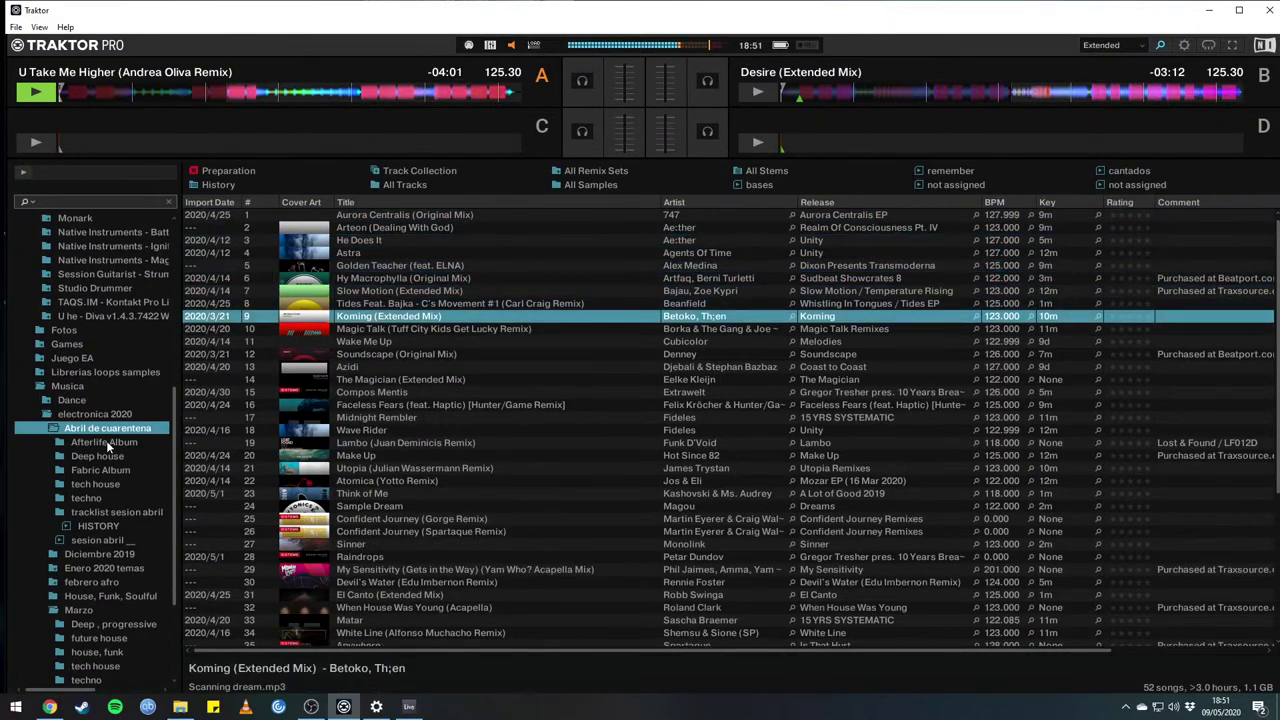
{"action": "key", "text": "Down"}
{"action": "key", "text": "Down"}
{"action": "key", "text": "Down"}
{"action": "key", "text": "Down"}
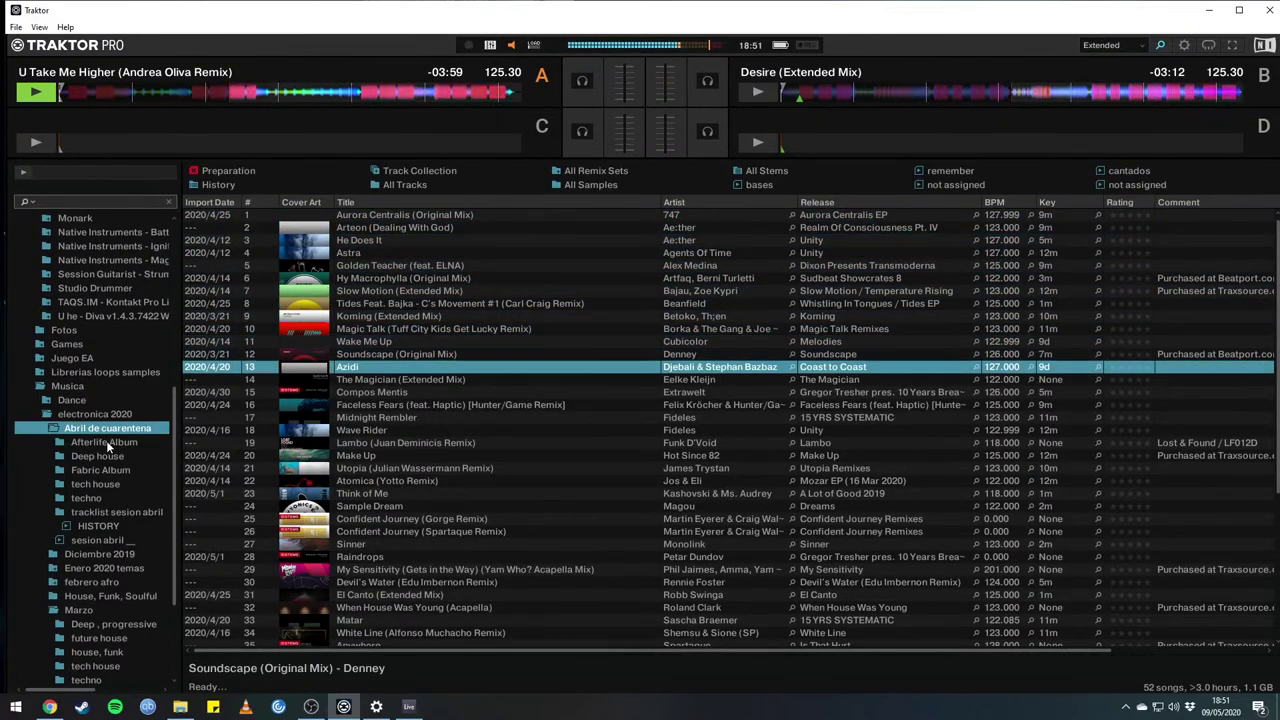
{"action": "key", "text": "Down"}
{"action": "key", "text": "Down"}
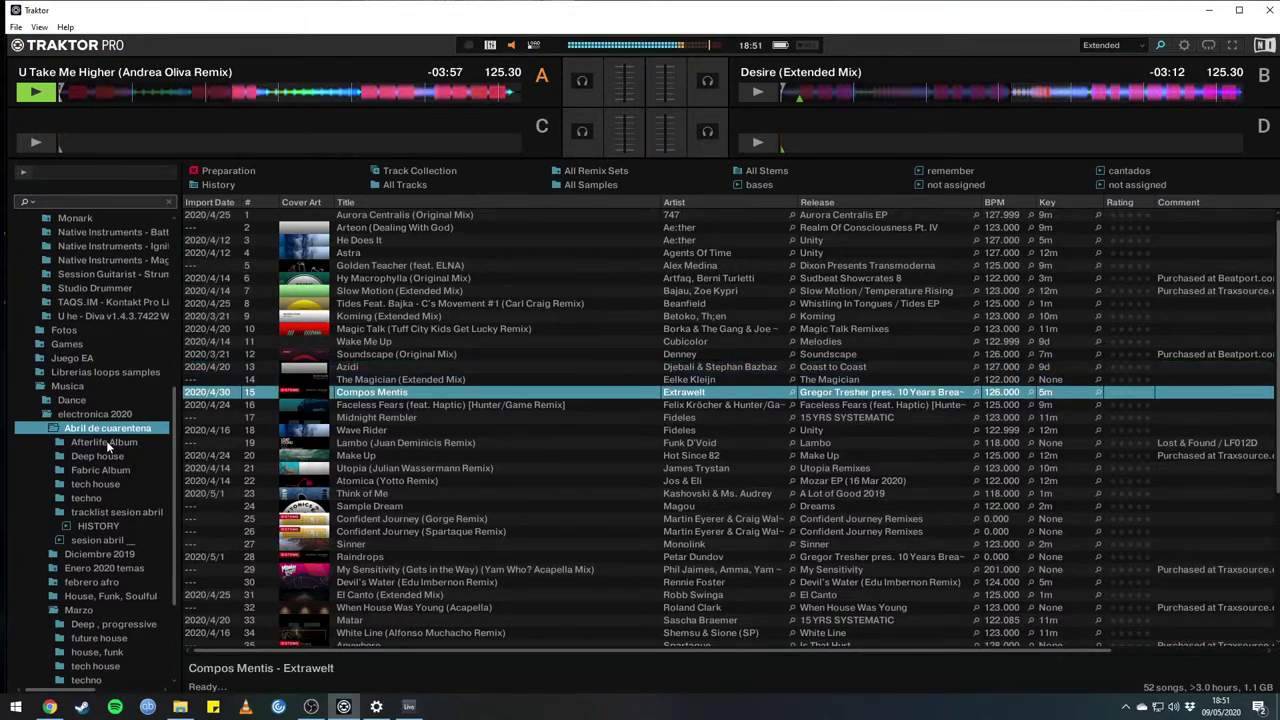
{"action": "key", "text": "Down"}
{"action": "key", "text": "Down"}
{"action": "key", "text": "Down"}
{"action": "key", "text": "Down"}
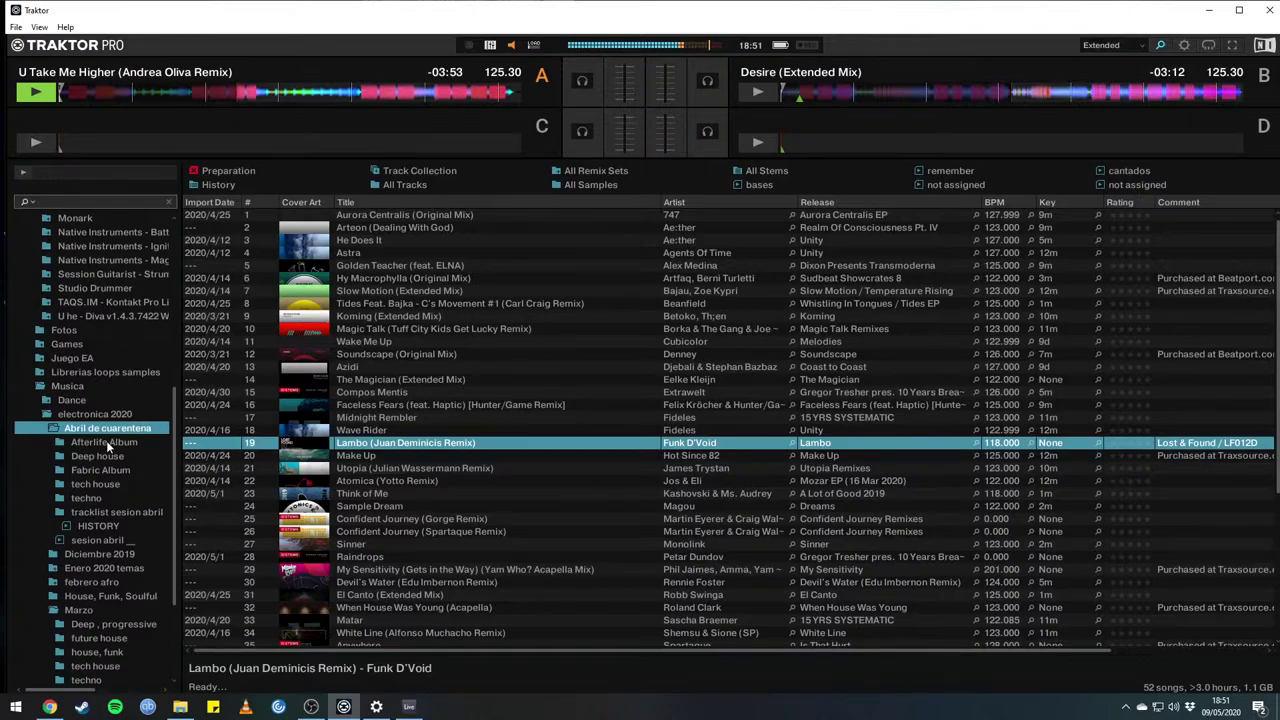
{"action": "key", "text": "Down"}
{"action": "key", "text": "Down"}
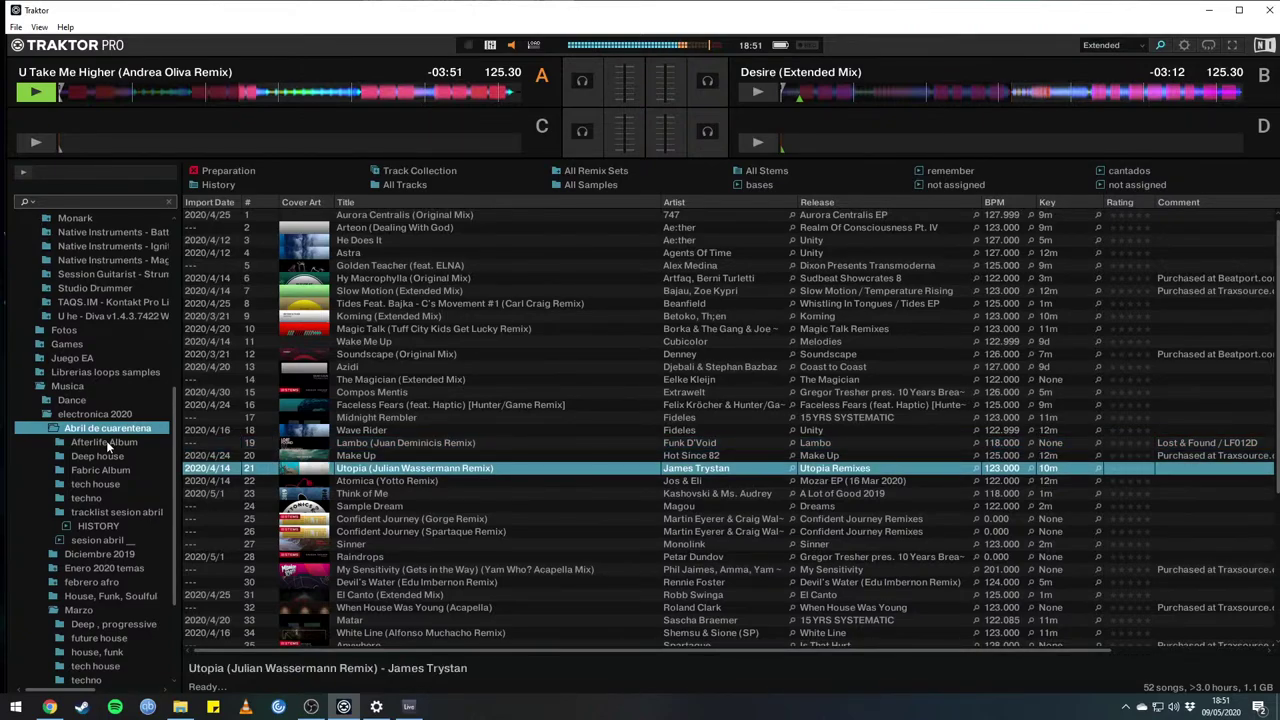
Load Robb Swinga's El Canto (Extended Mix) from the Abril de cuarentena folder onto deck B.
{"action": "key", "text": "Up"}
{"action": "key", "text": "Down"}
{"action": "key", "text": "Down"}
{"action": "key", "text": "Down"}
{"action": "key", "text": "Down"}
{"action": "key", "text": "Down"}
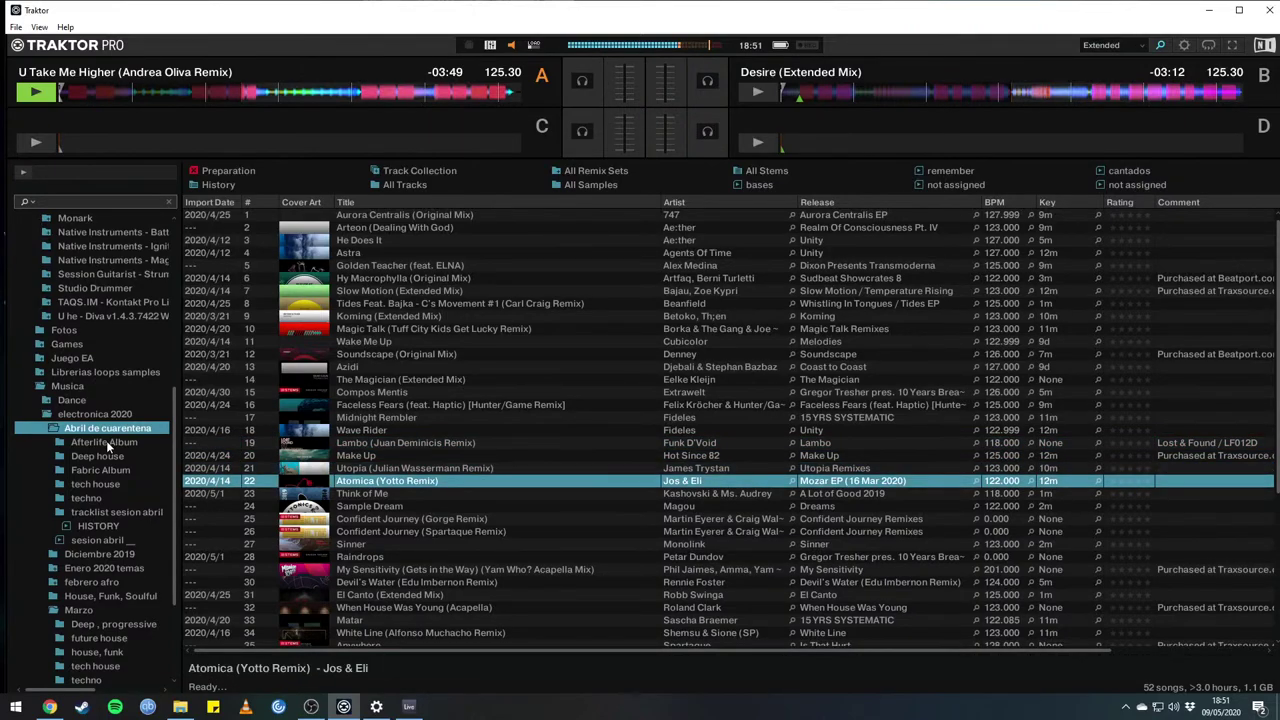
{"action": "key", "text": "Down"}
{"action": "key", "text": "Down"}
{"action": "key", "text": "Down"}
{"action": "key", "text": "Down"}
{"action": "key", "text": "Down"}
{"action": "key", "text": "Down"}
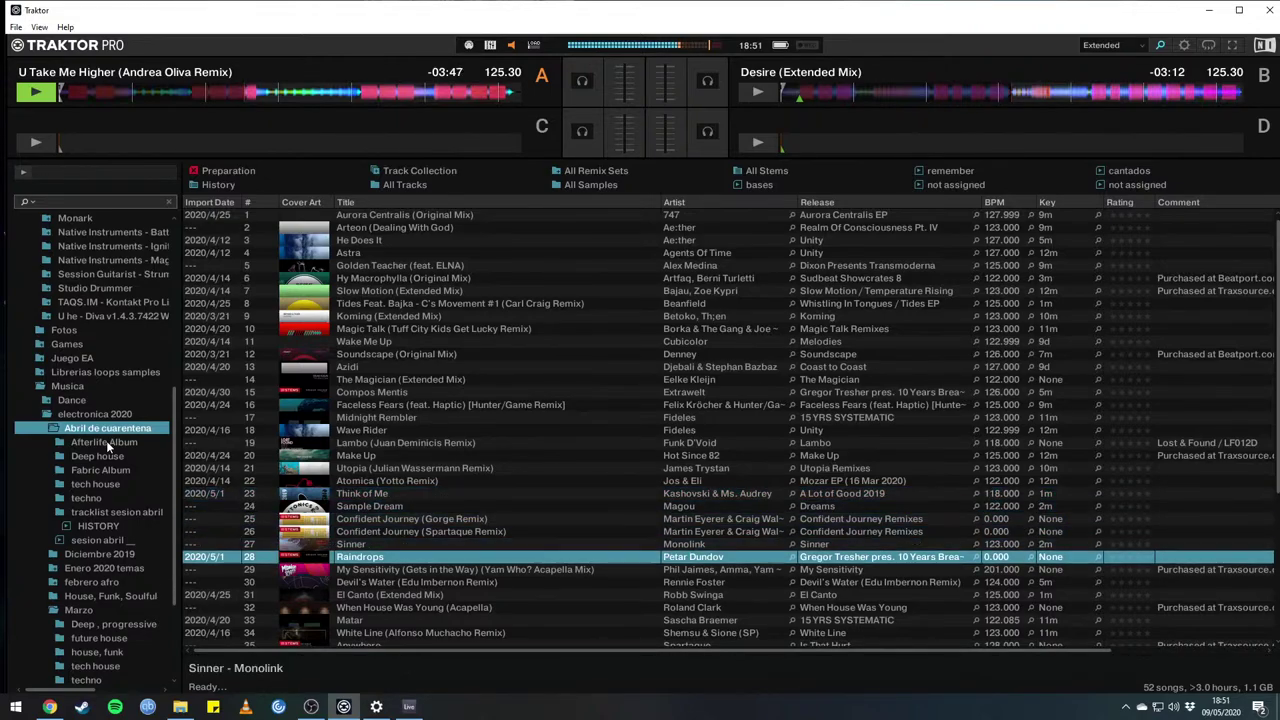
{"action": "key", "text": "ctrl+Right"}
{"action": "key", "text": "Tab"}
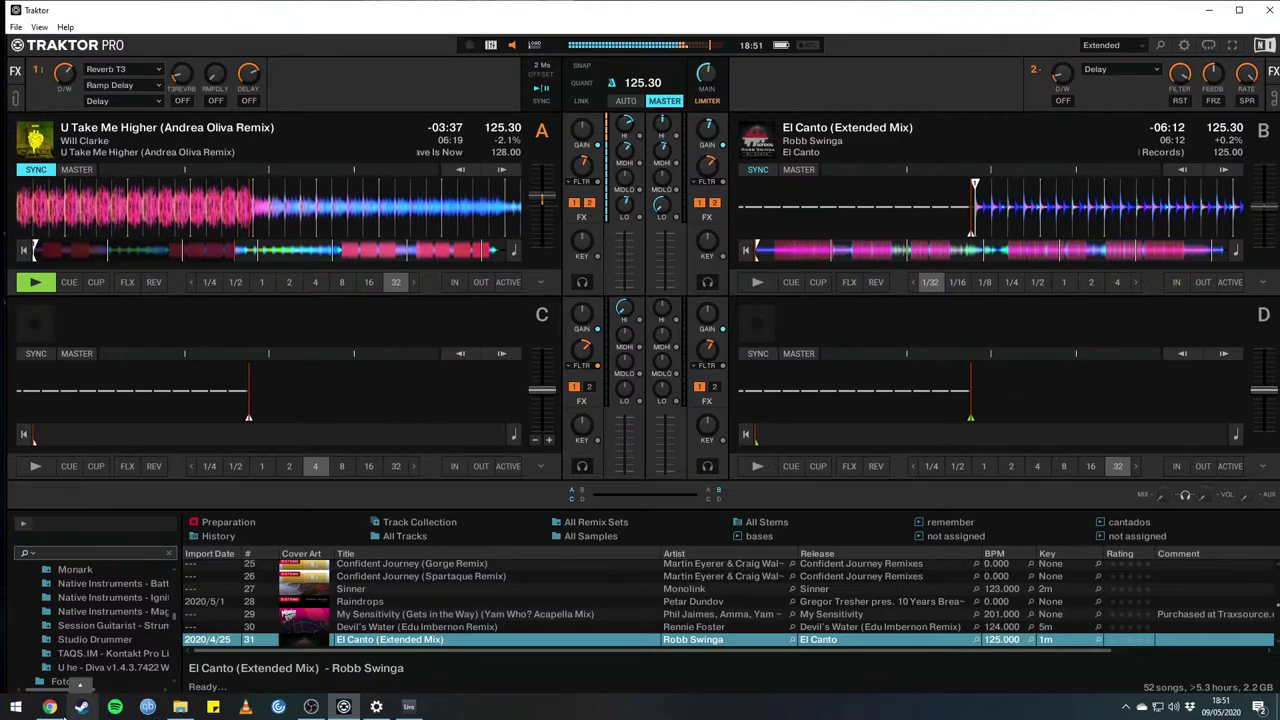
Switch to Chrome to check the live stream's YouTube page and return to Traktor.
{"action": "left_click", "coordinate": [49, 706]}
{"action": "left_click", "coordinate": [688, 11]}
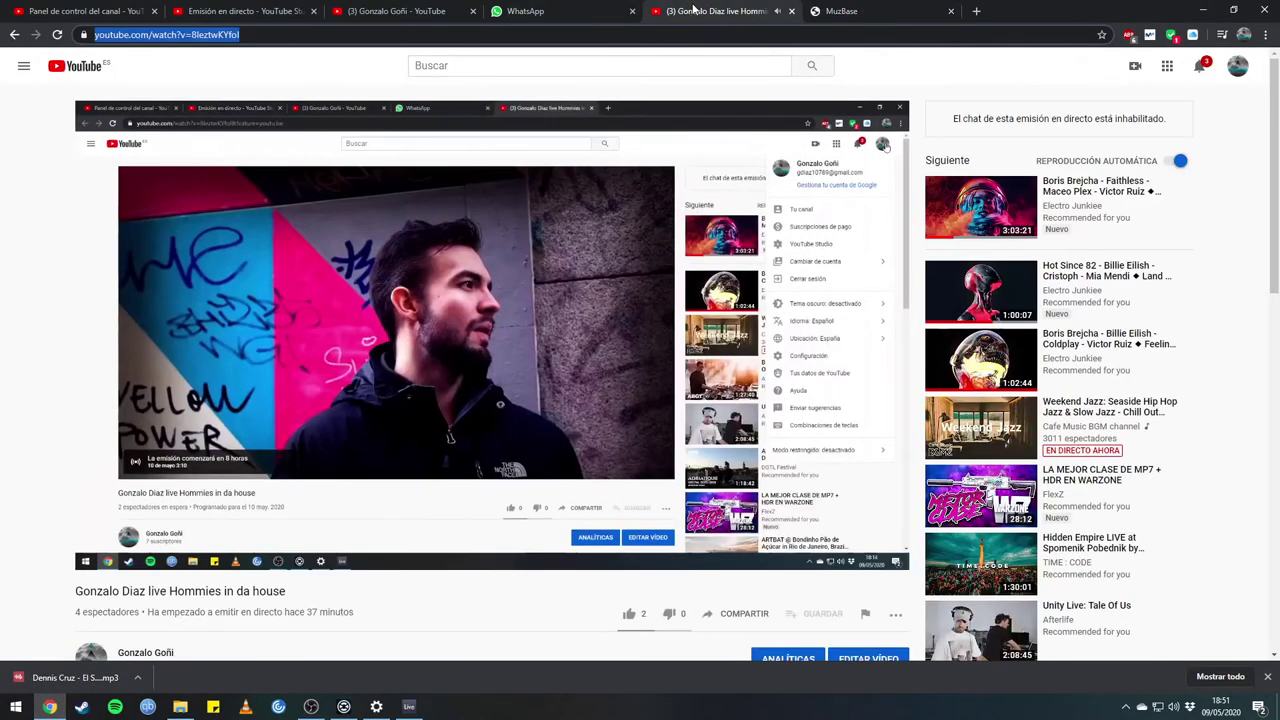
{"action": "scroll", "coordinate": [341, 458], "scroll_direction": "down", "scroll_amount": 3}
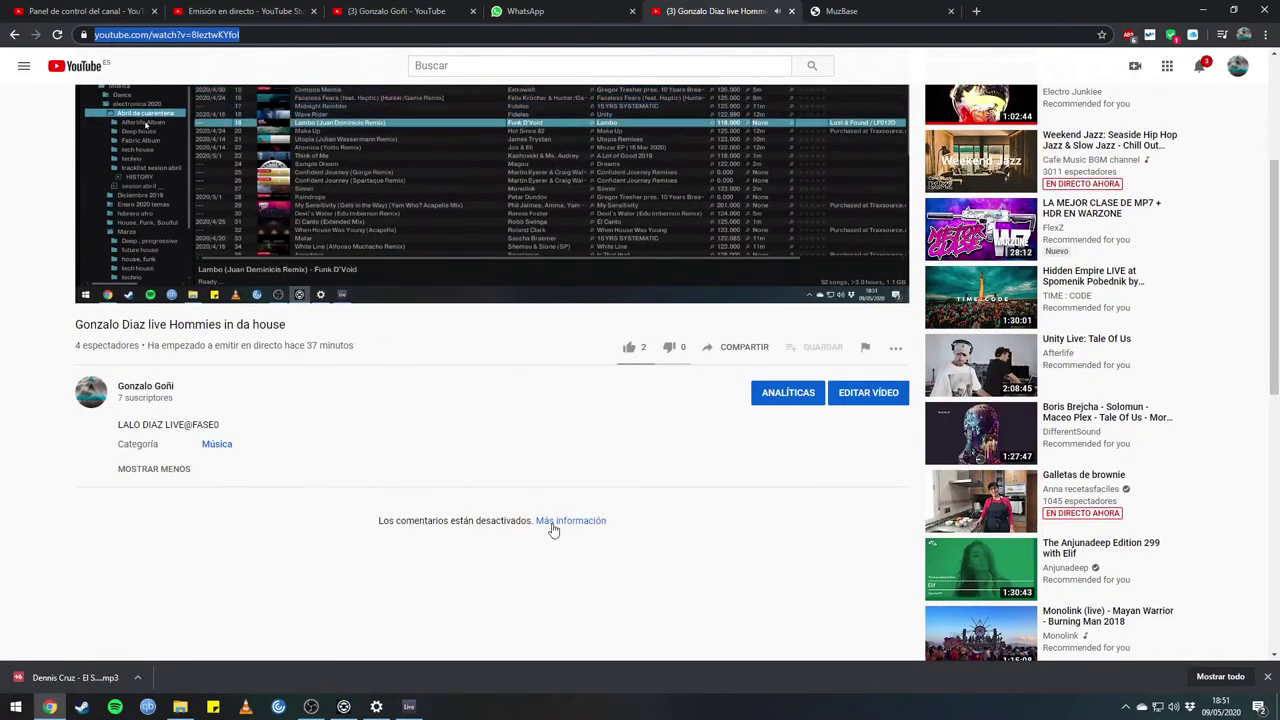
{"action": "scroll", "coordinate": [475, 217], "scroll_direction": "up", "scroll_amount": 2}
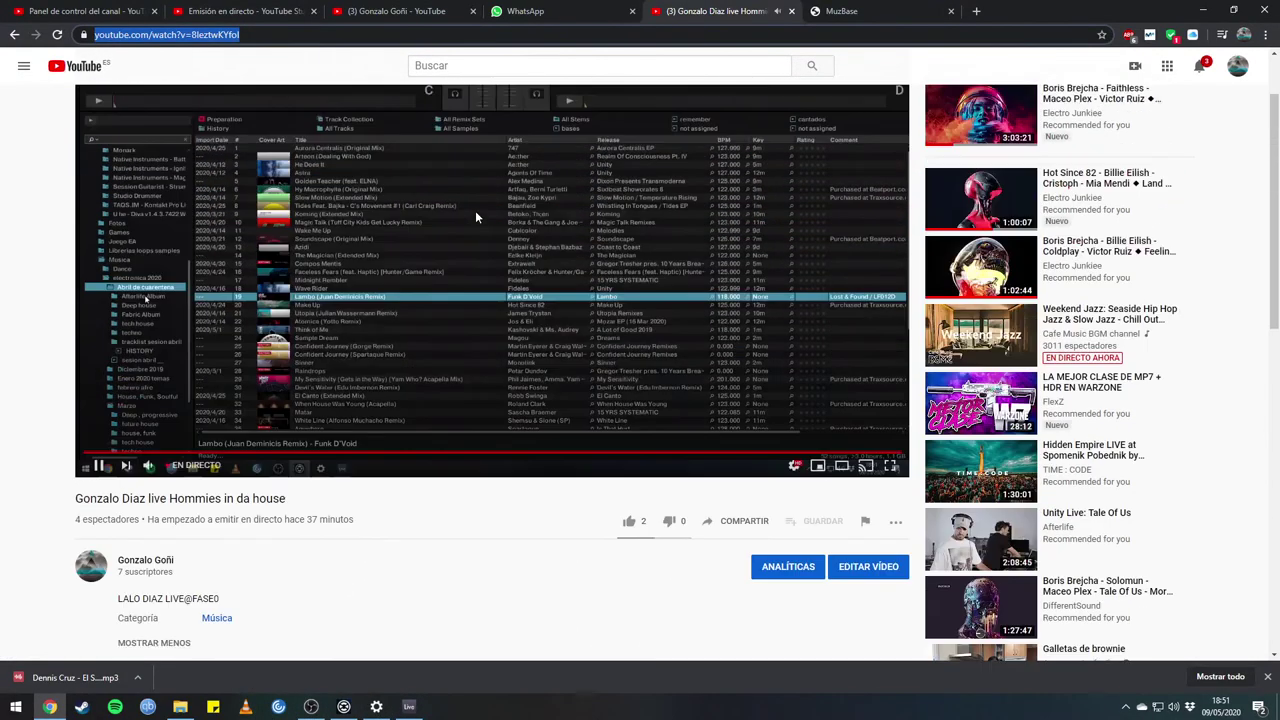
{"action": "scroll", "coordinate": [475, 217], "scroll_direction": "down", "scroll_amount": 1}
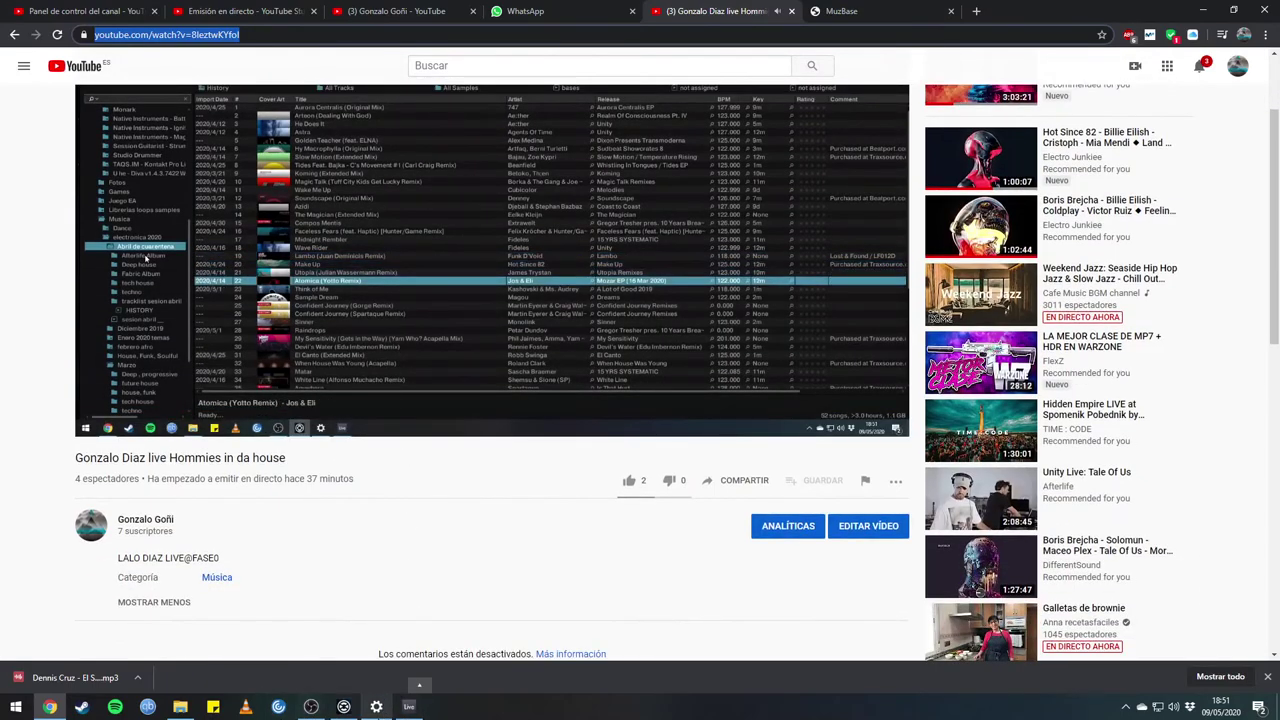
{"action": "left_click", "coordinate": [343, 706]}
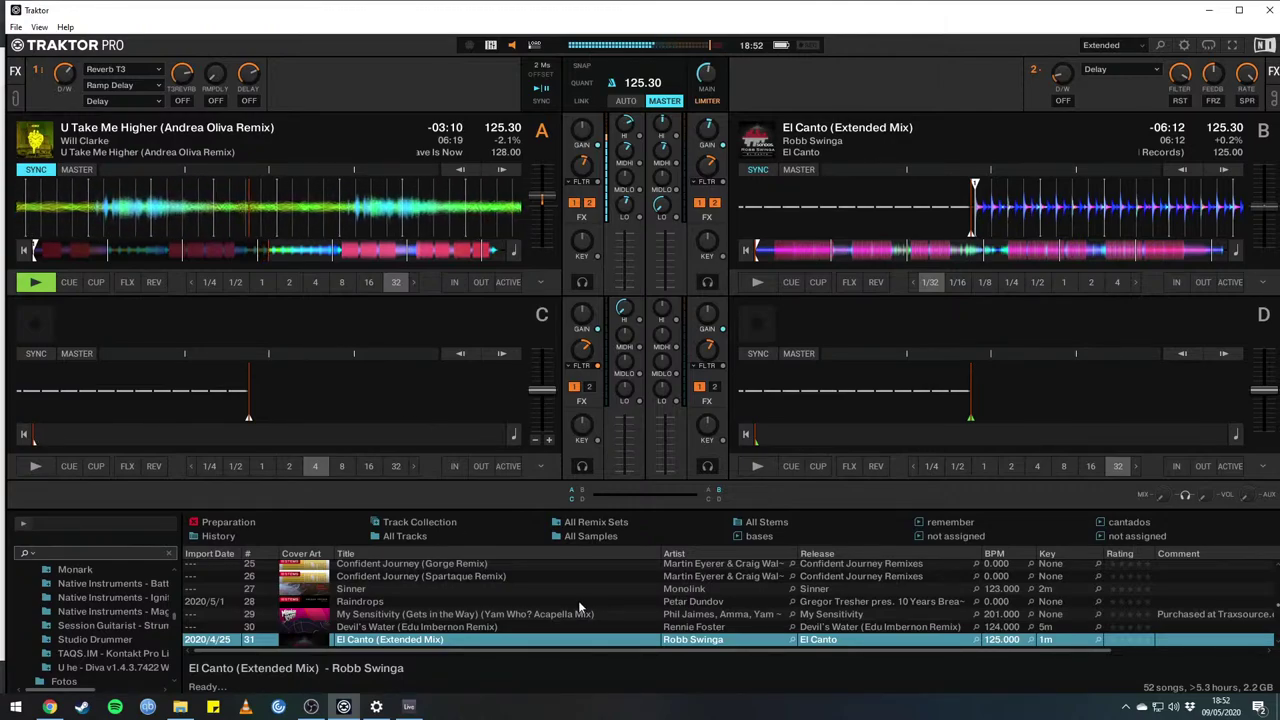
Load Spartaque's Is That Hurt from the Abril de cuarentena folder onto deck C.
{"action": "key", "text": "Tab"}
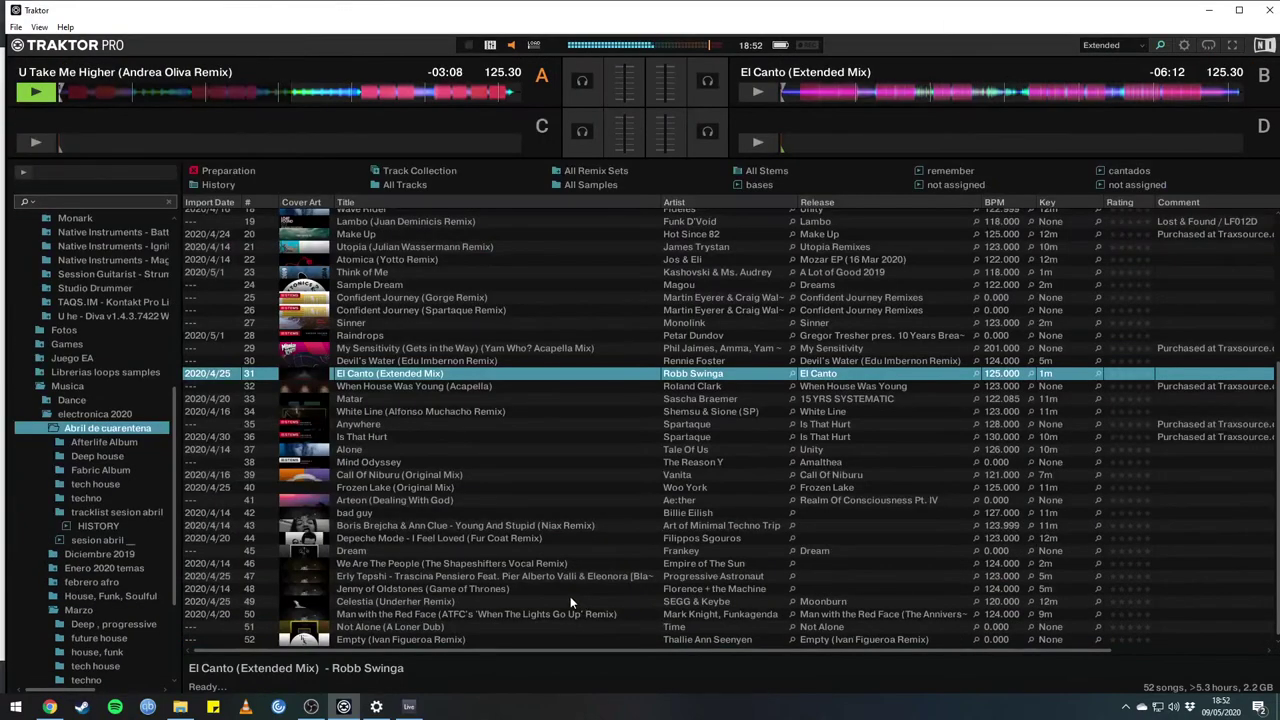
{"action": "key", "text": "Down"}
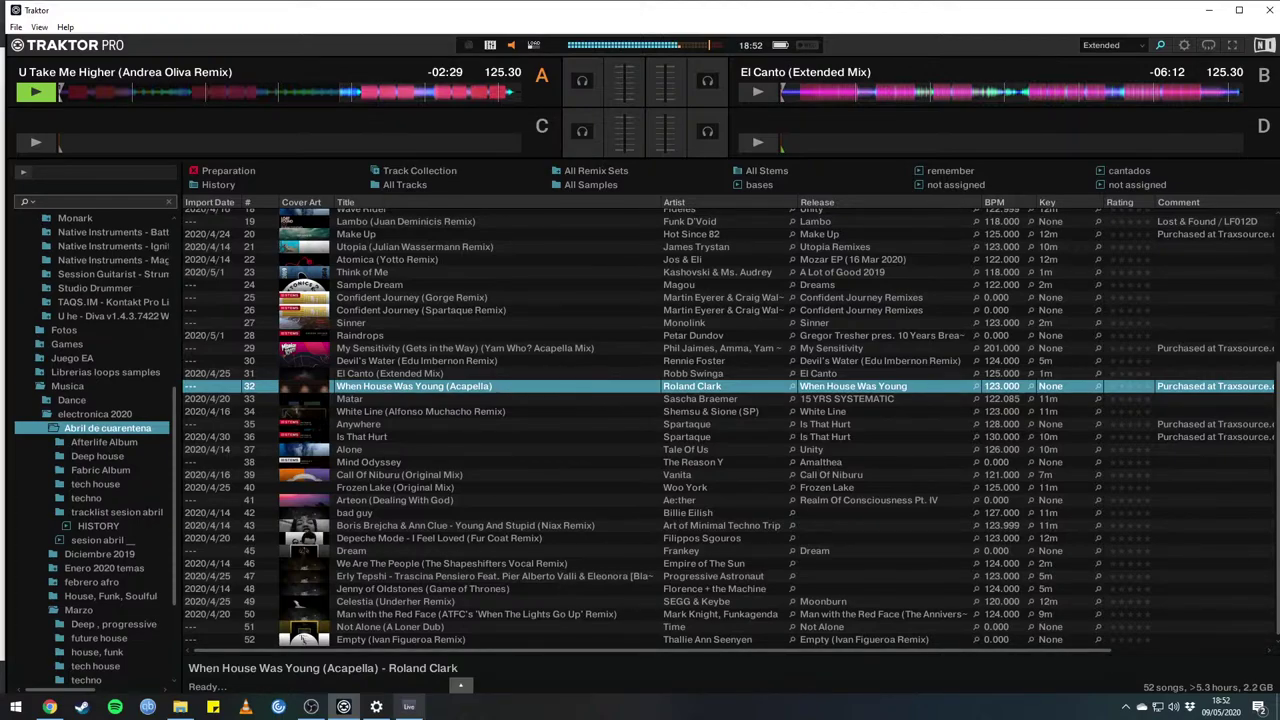
{"action": "left_click", "coordinate": [353, 436]}
{"action": "left_click_drag", "start_coordinate": [362, 442], "coordinate": [133, 142]}
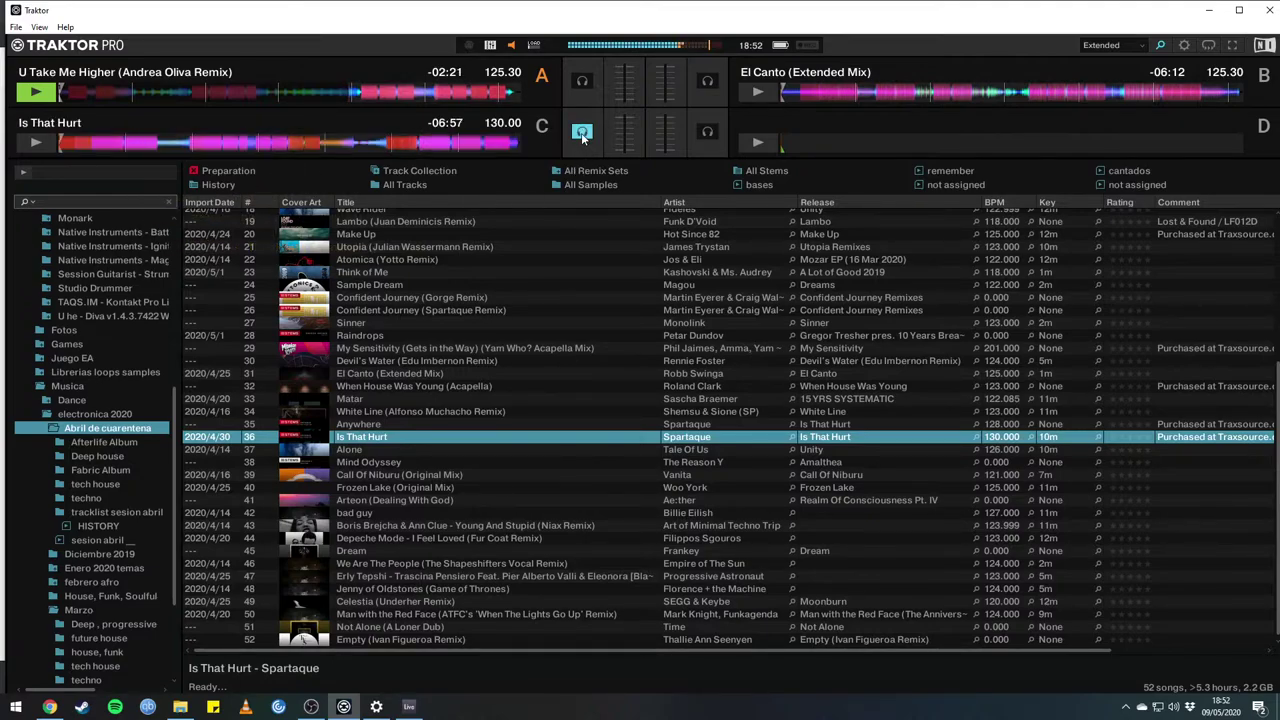
{"action": "scroll", "coordinate": [560, 425], "scroll_direction": "up", "scroll_amount": 5}
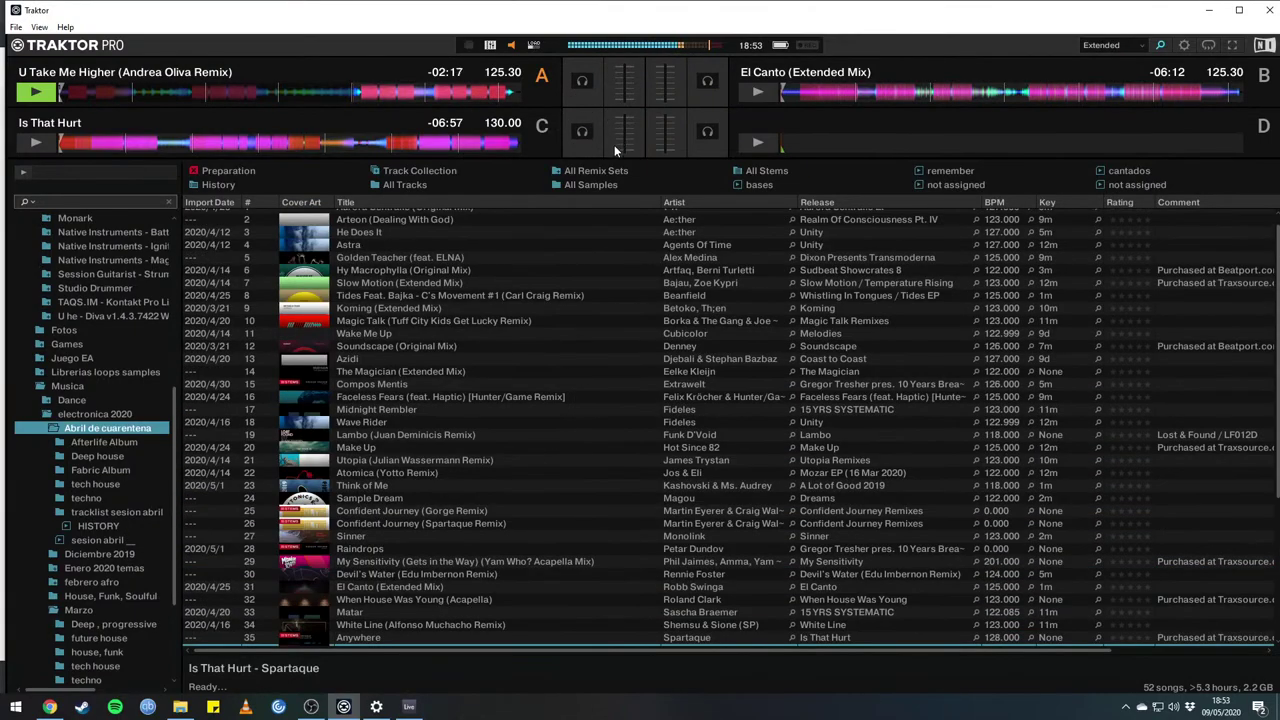
Cue El Canto on deck B to the point where its kick section begins and start it in sync.
{"action": "key", "text": "ctrl+b"}
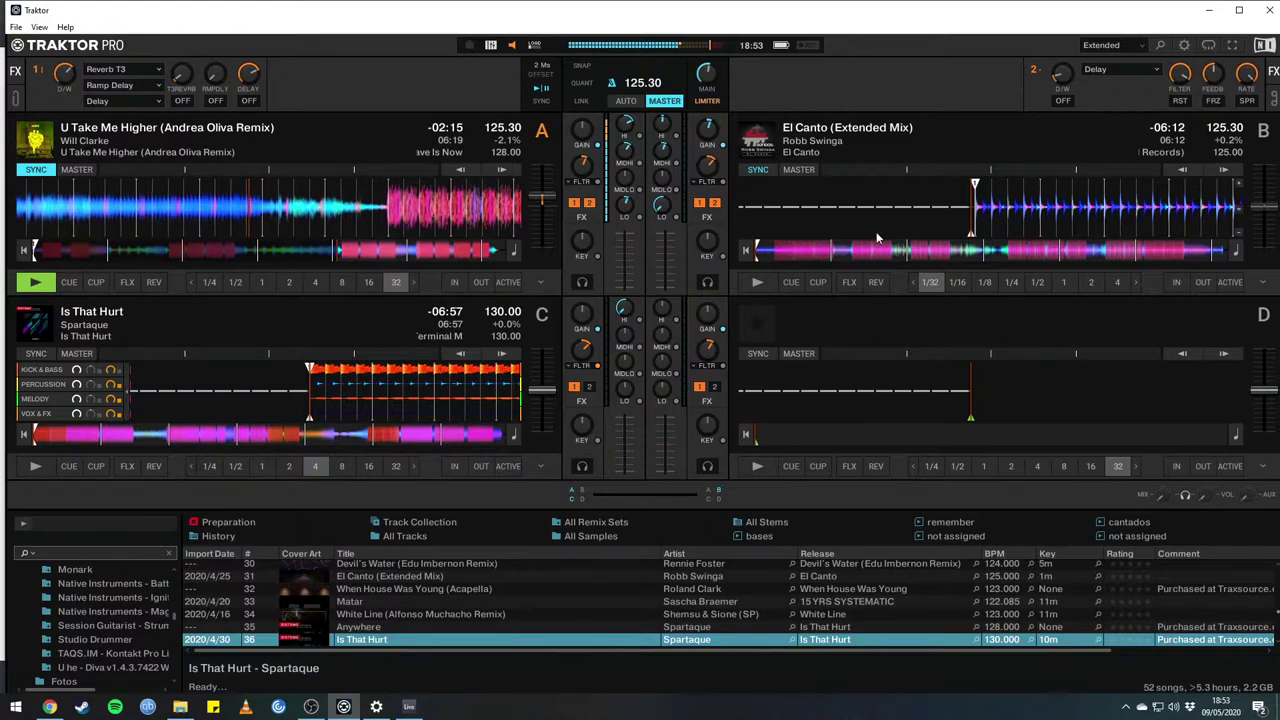
{"action": "left_click_drag", "start_coordinate": [1100, 210], "coordinate": [995, 220]}
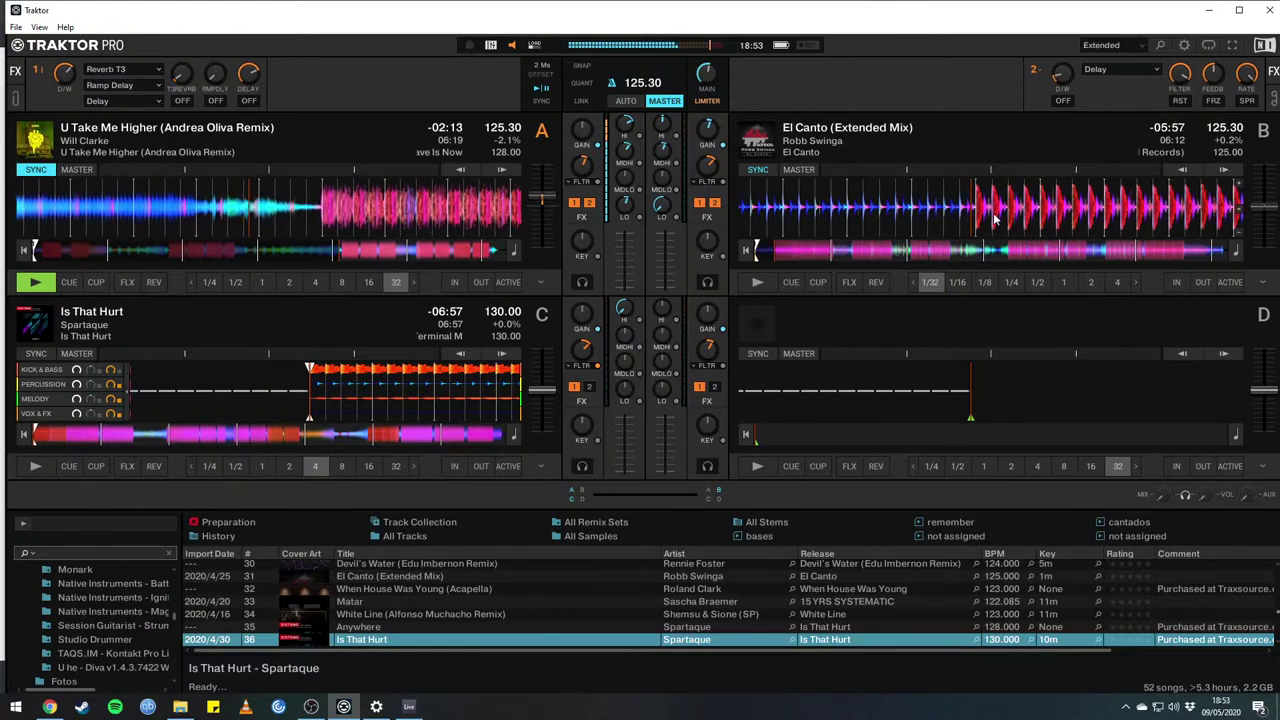
{"action": "left_click", "coordinate": [780, 278]}
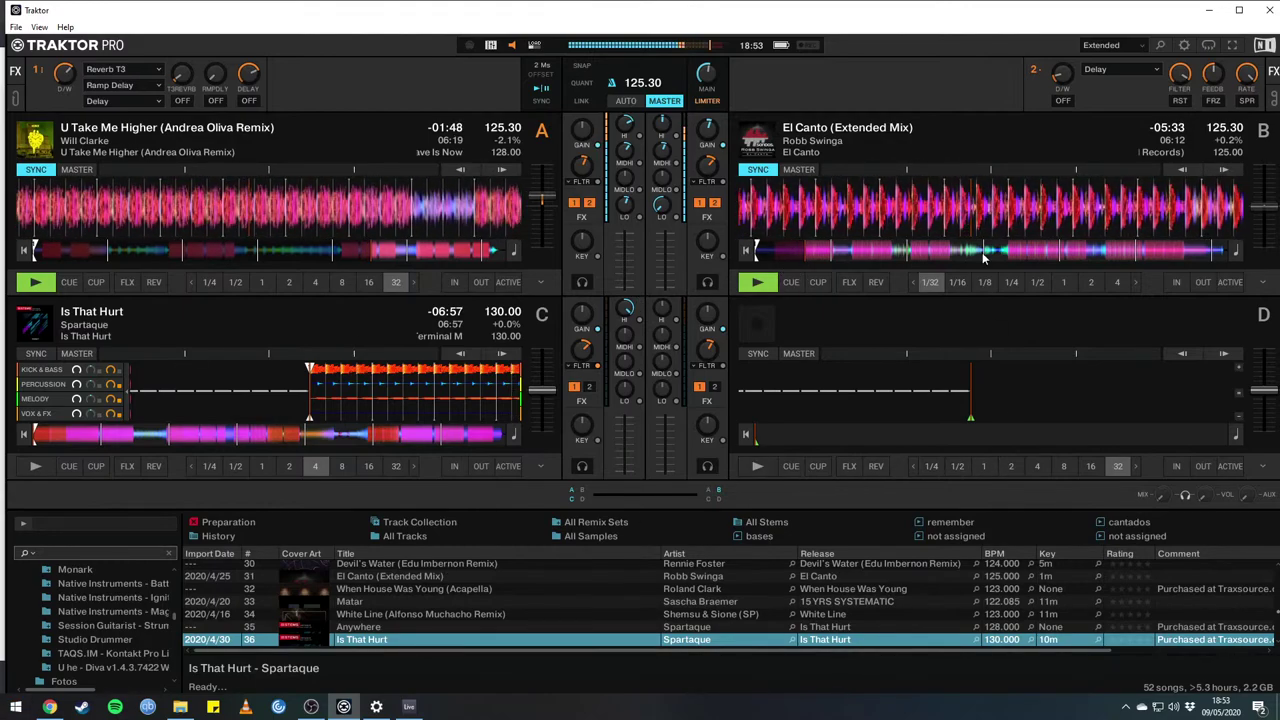
Check the output routing of the decks in the preferences.
{"action": "left_click", "coordinate": [1184, 46]}
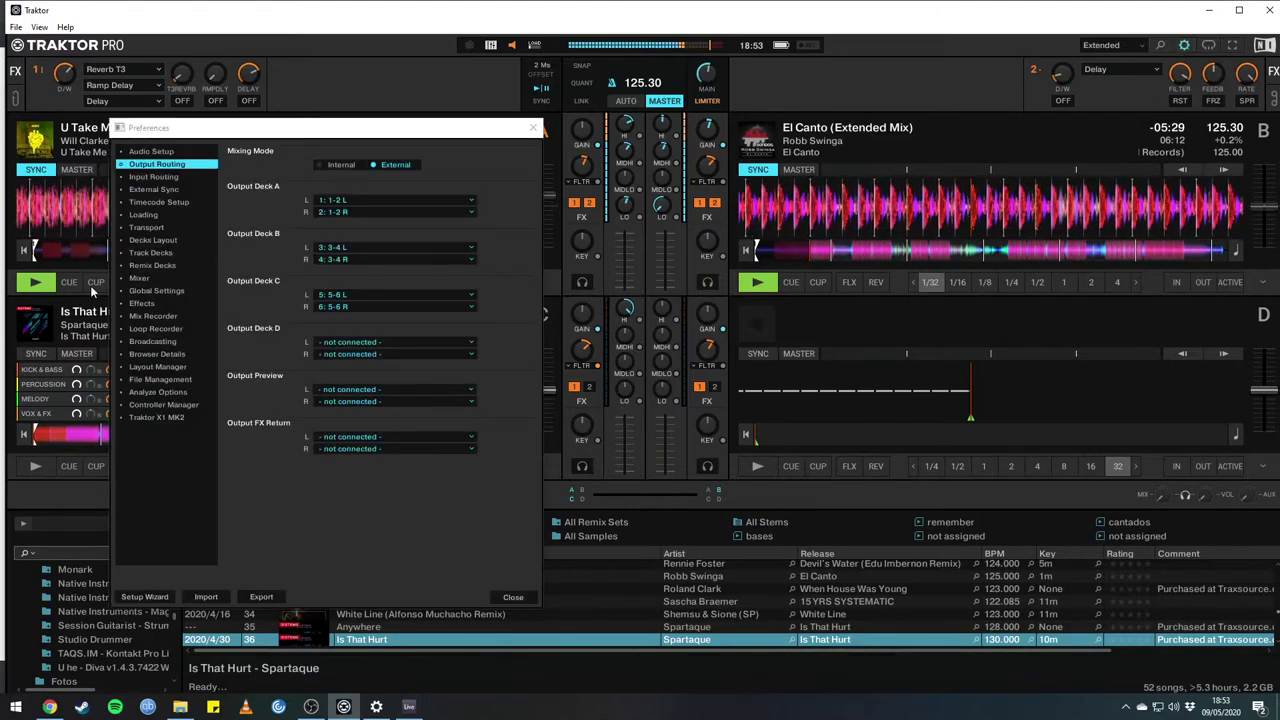
{"action": "left_click", "coordinate": [513, 597]}
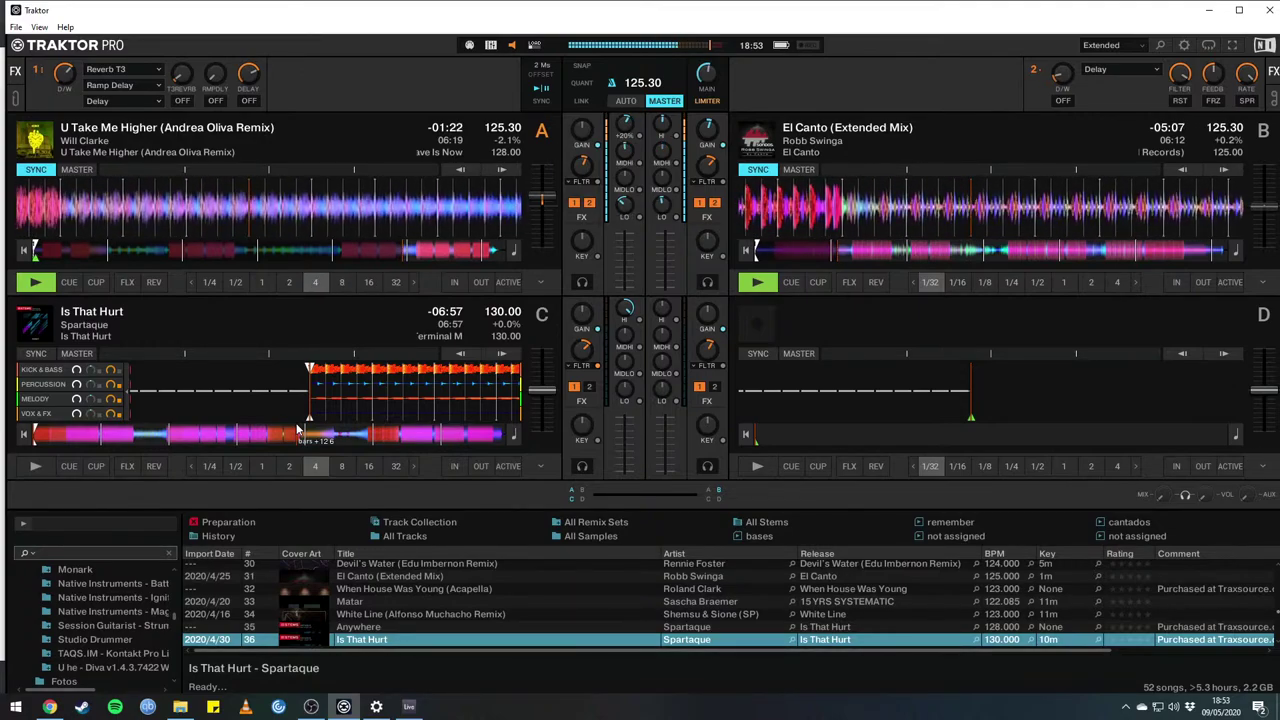
Set a 16-beat loop at the start of Is That Hurt on deck C and bring it in synced.
{"action": "key", "text": "4"}
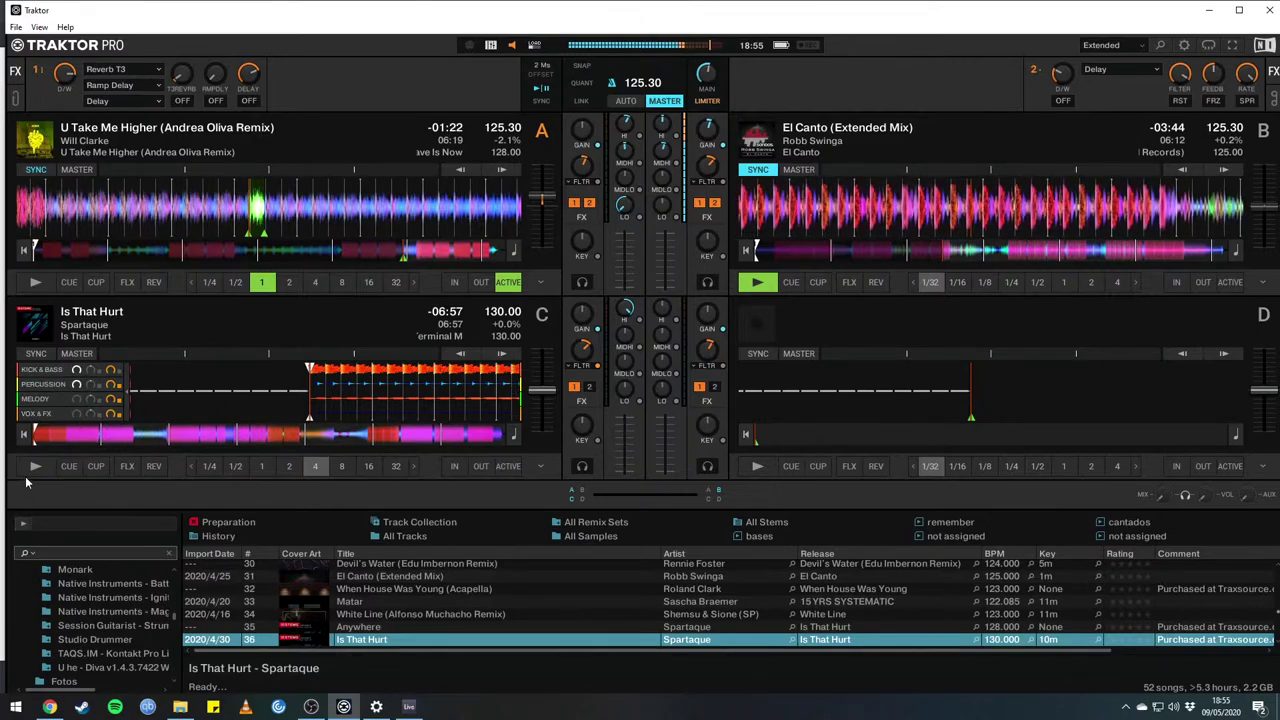
{"action": "left_click", "coordinate": [315, 466]}
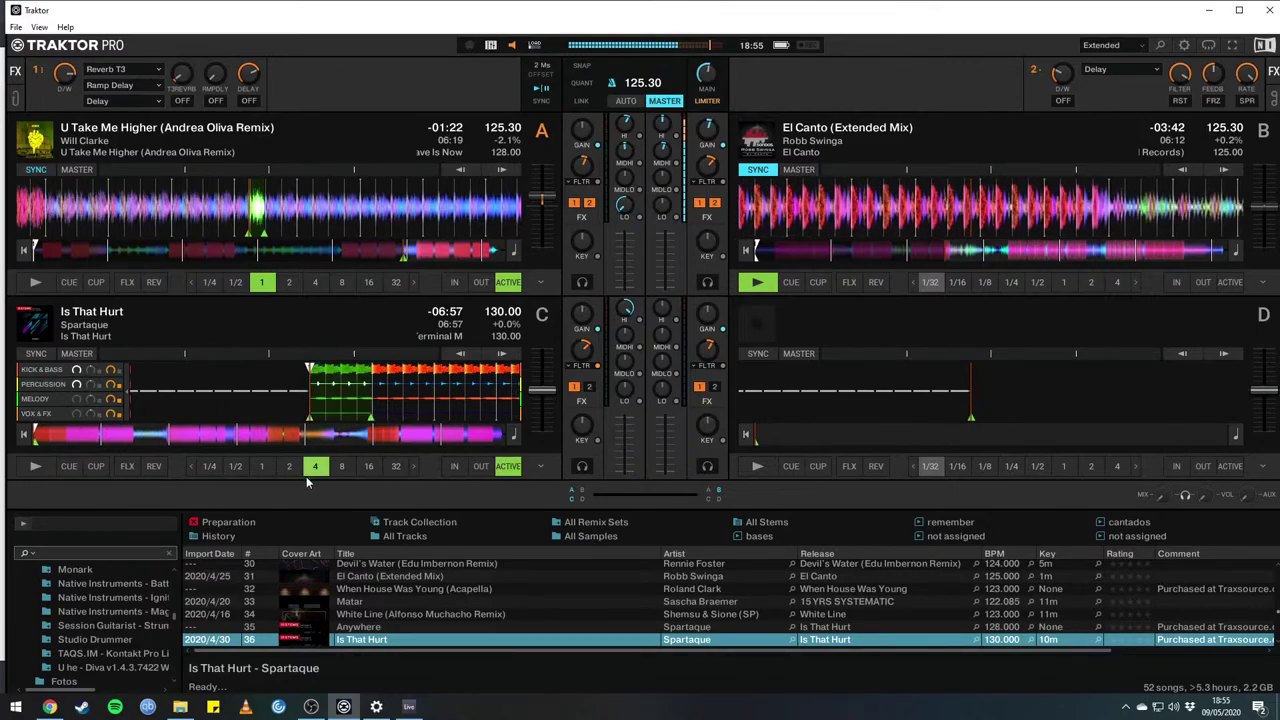
{"action": "left_click", "coordinate": [367, 470]}
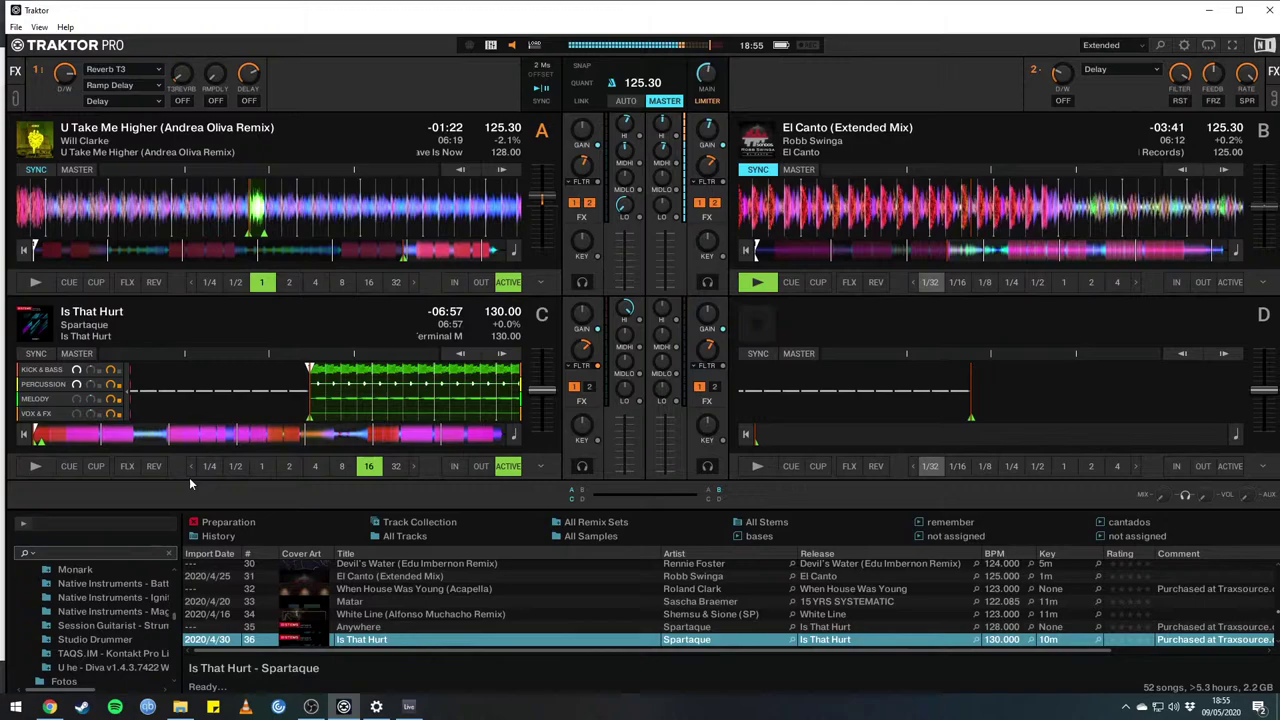
{"action": "left_click", "coordinate": [34, 467]}
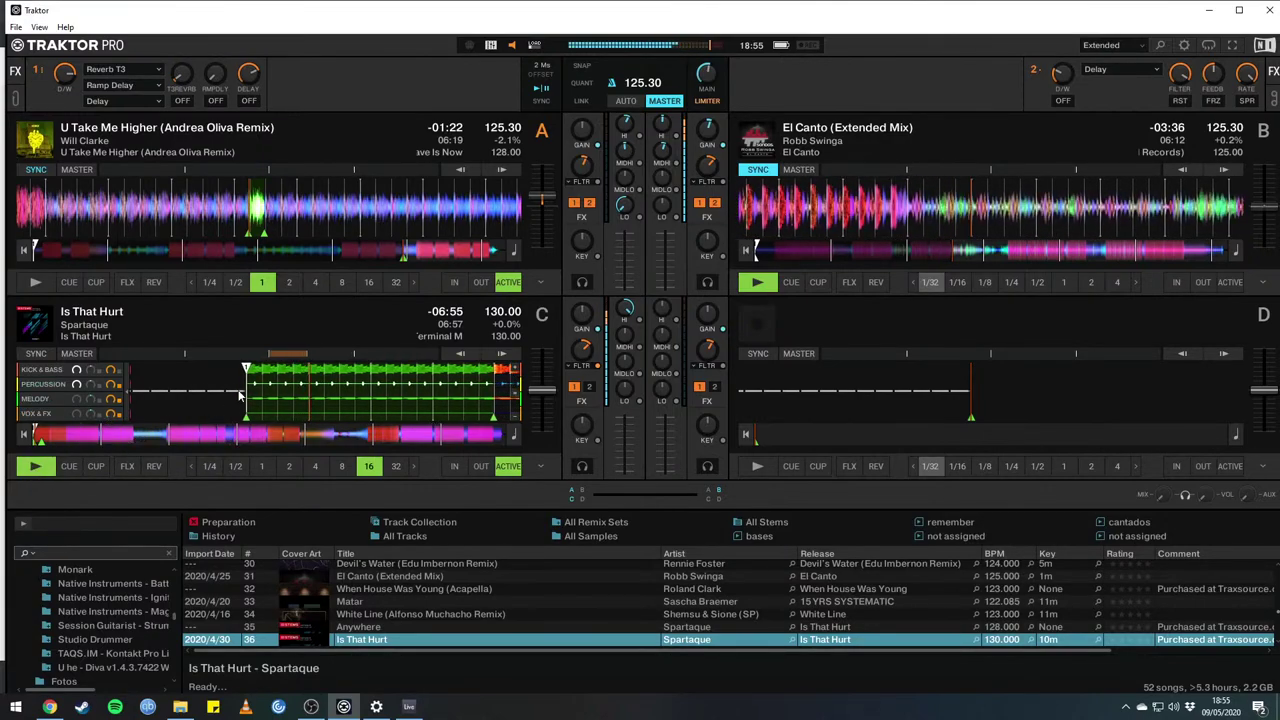
{"action": "left_click", "coordinate": [38, 354]}
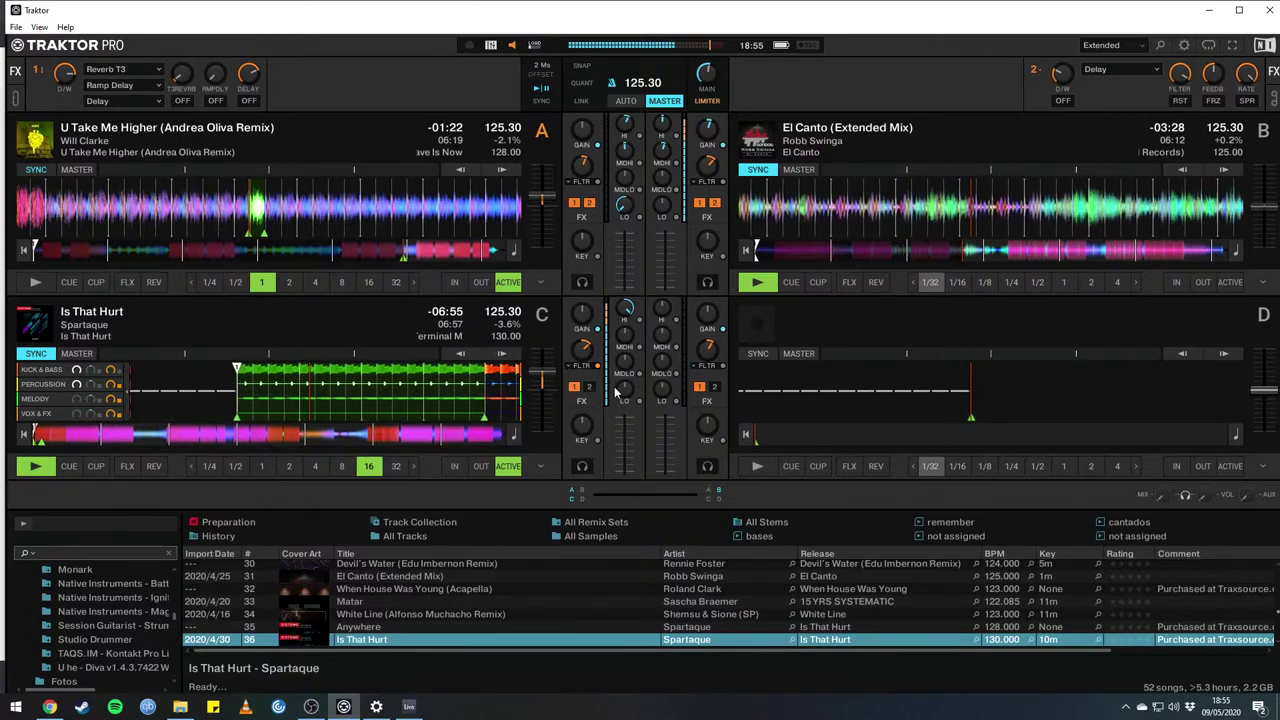
{"action": "mouse_move", "coordinate": [624, 400]}
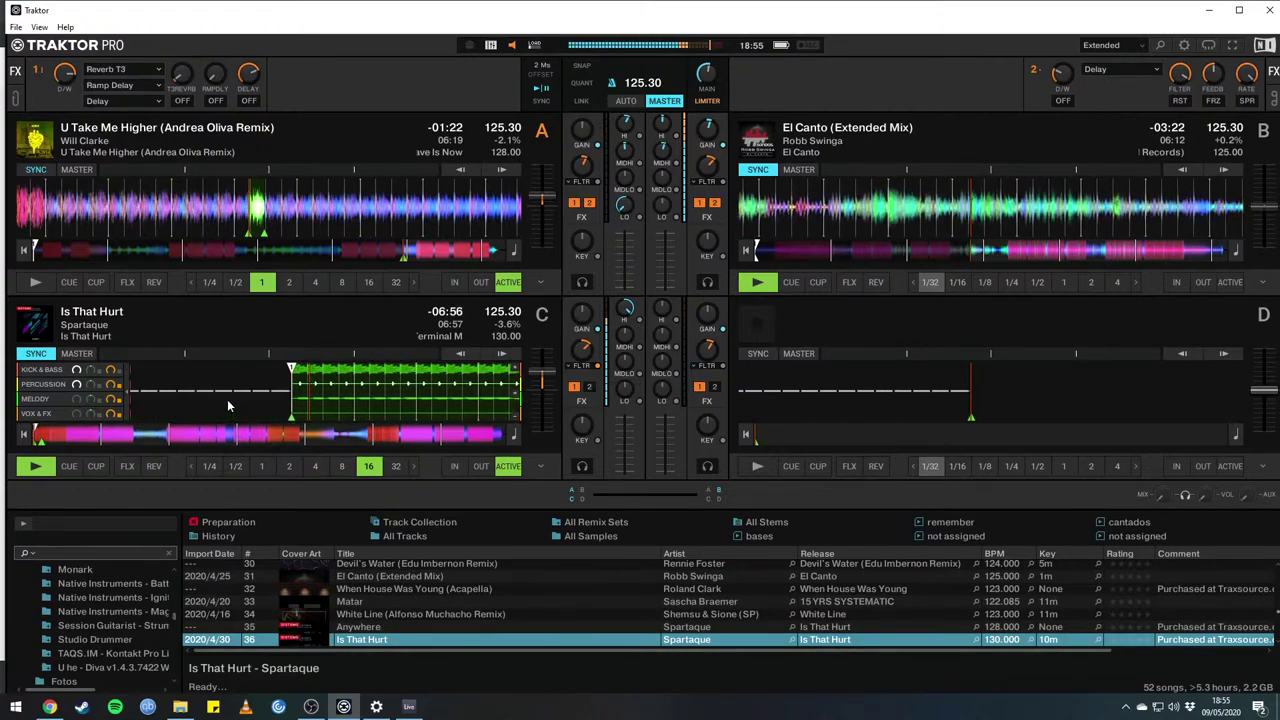
{"action": "mouse_move", "coordinate": [626, 306]}
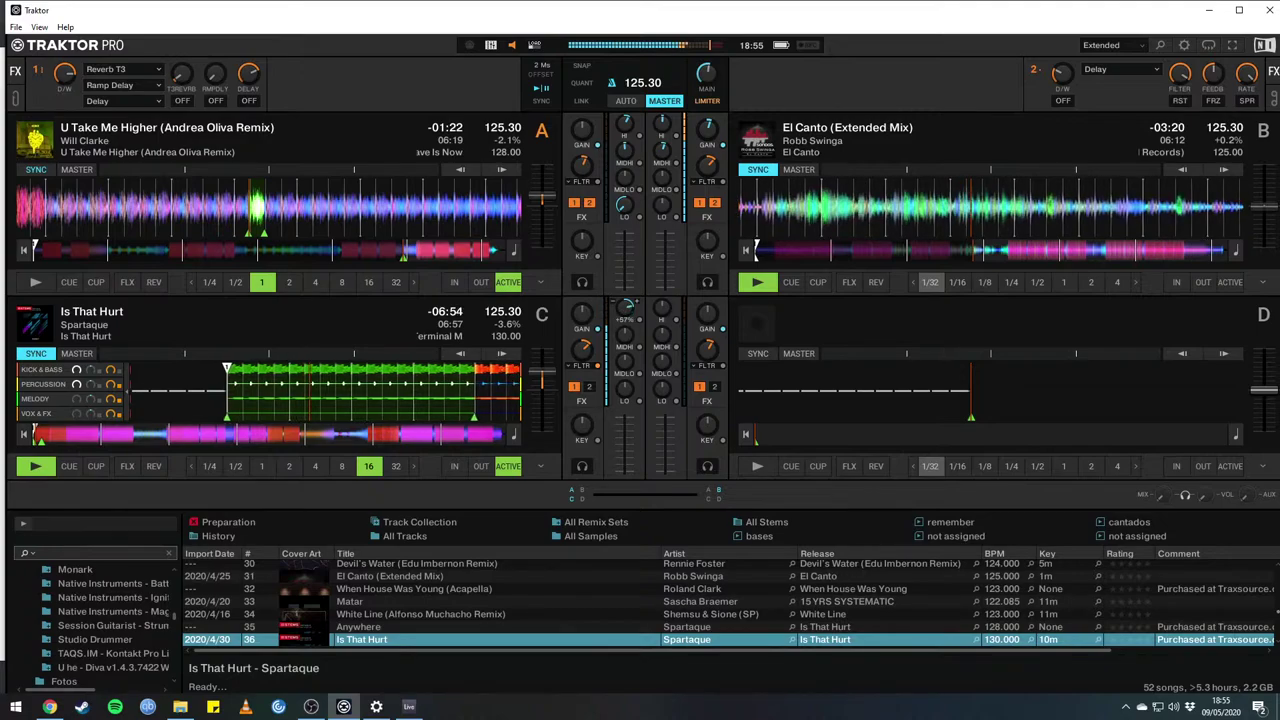
{"action": "mouse_move", "coordinate": [110, 385]}
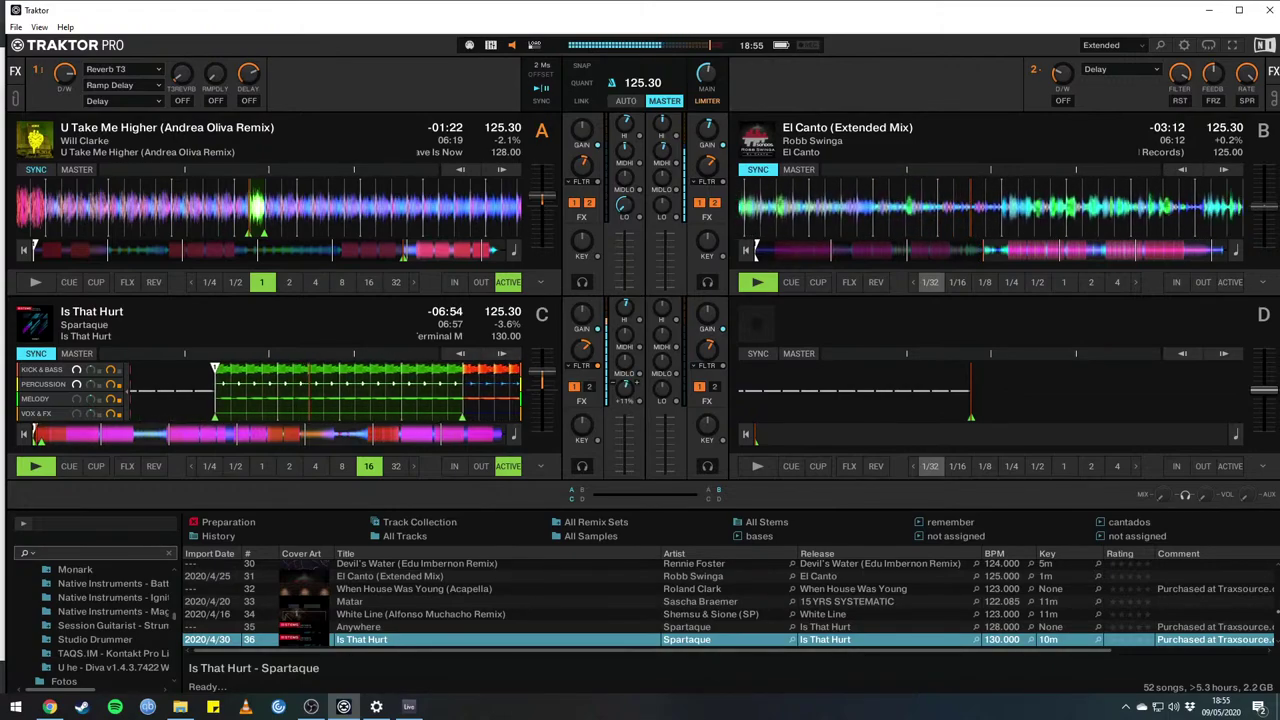
Look through the Deep house folder within Abril de cuarentena for the next track to mix.
{"action": "scroll", "coordinate": [627, 386], "scroll_direction": "down", "scroll_amount": 2}
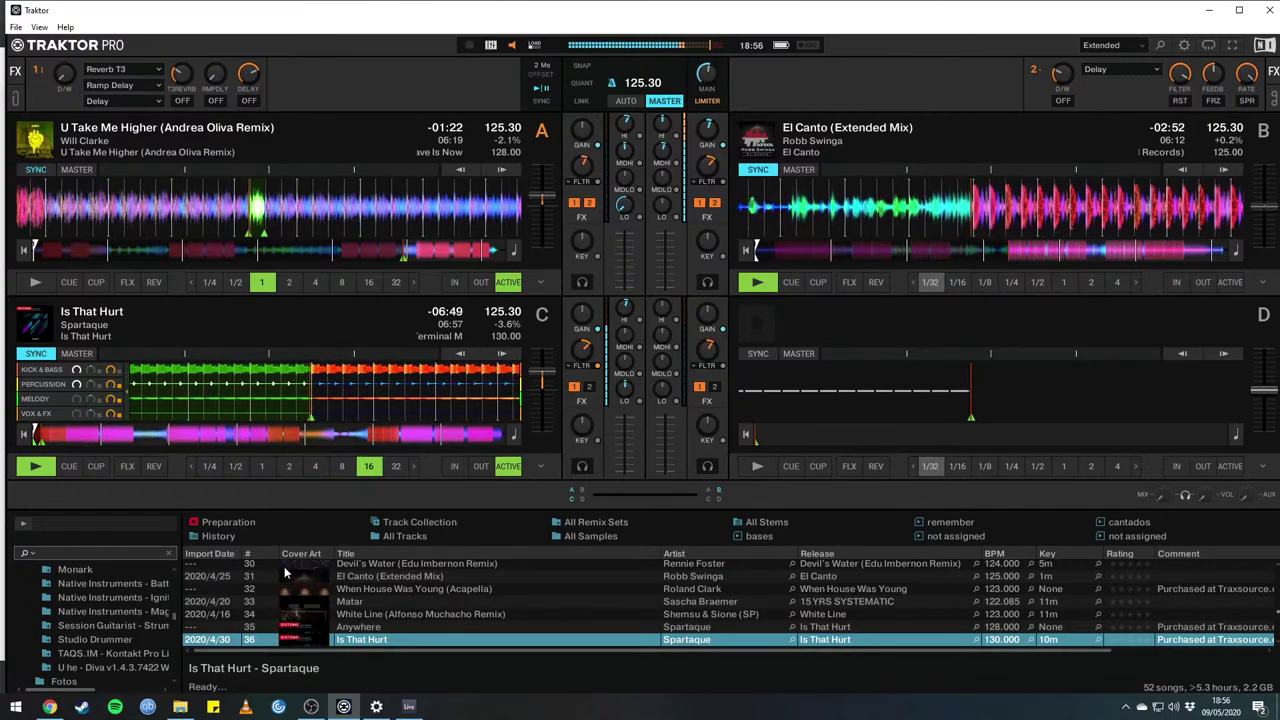
{"action": "key", "text": "ctrl+space"}
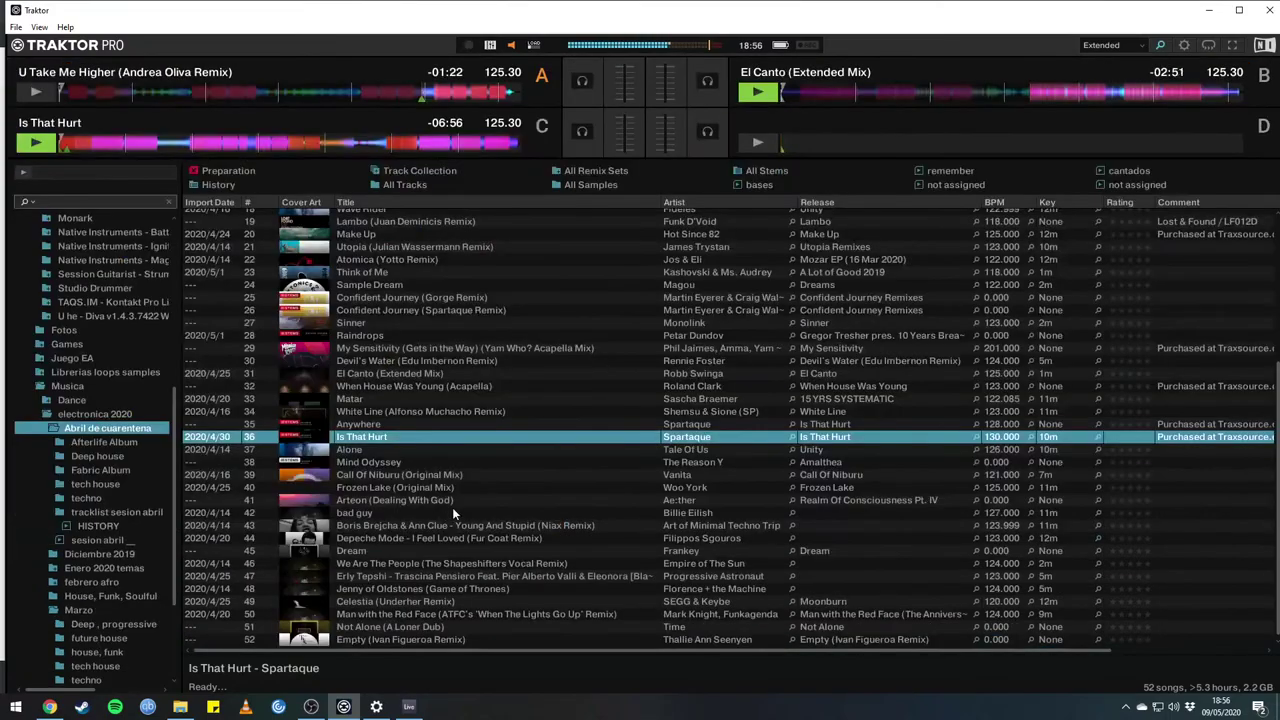
{"action": "left_click", "coordinate": [83, 458]}
{"action": "key", "text": "Down"}
{"action": "key", "text": "Down"}
{"action": "key", "text": "Down"}
{"action": "key", "text": "Down"}
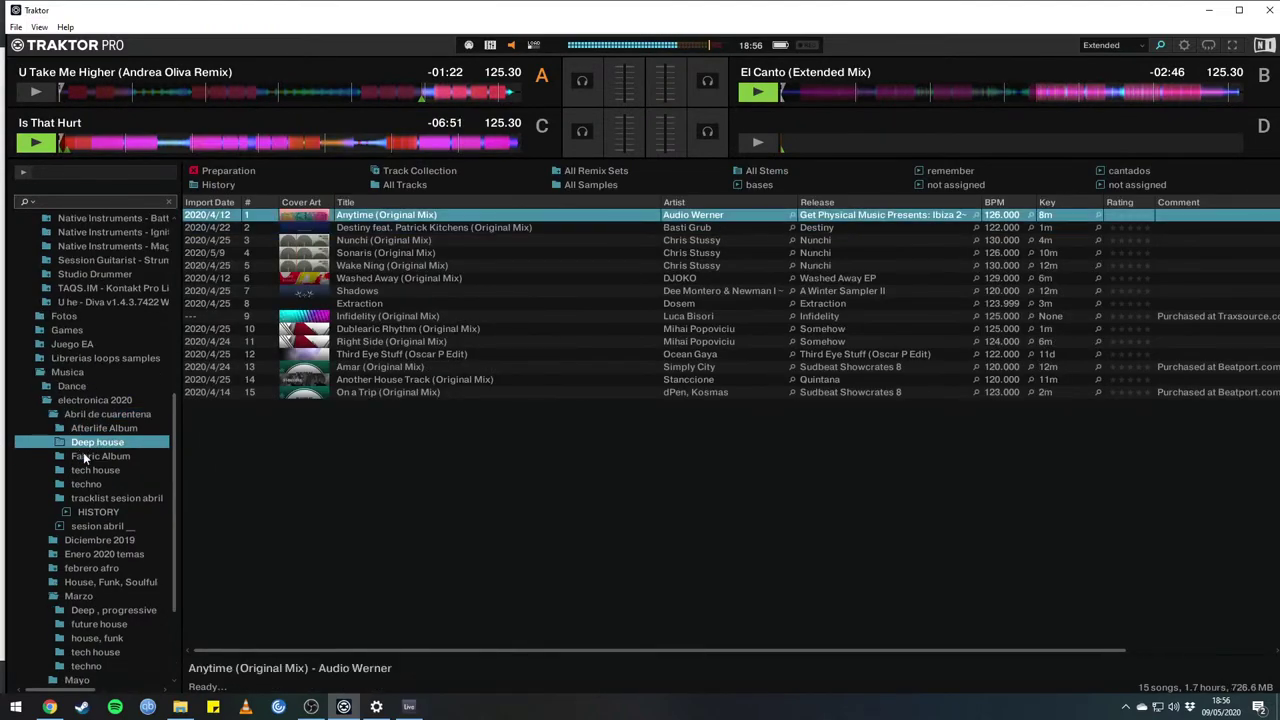
{"action": "key", "text": "Down"}
{"action": "key", "text": "Down"}
{"action": "key", "text": "Down"}
{"action": "key", "text": "Down"}
{"action": "key", "text": "Down"}
{"action": "key", "text": "Down"}
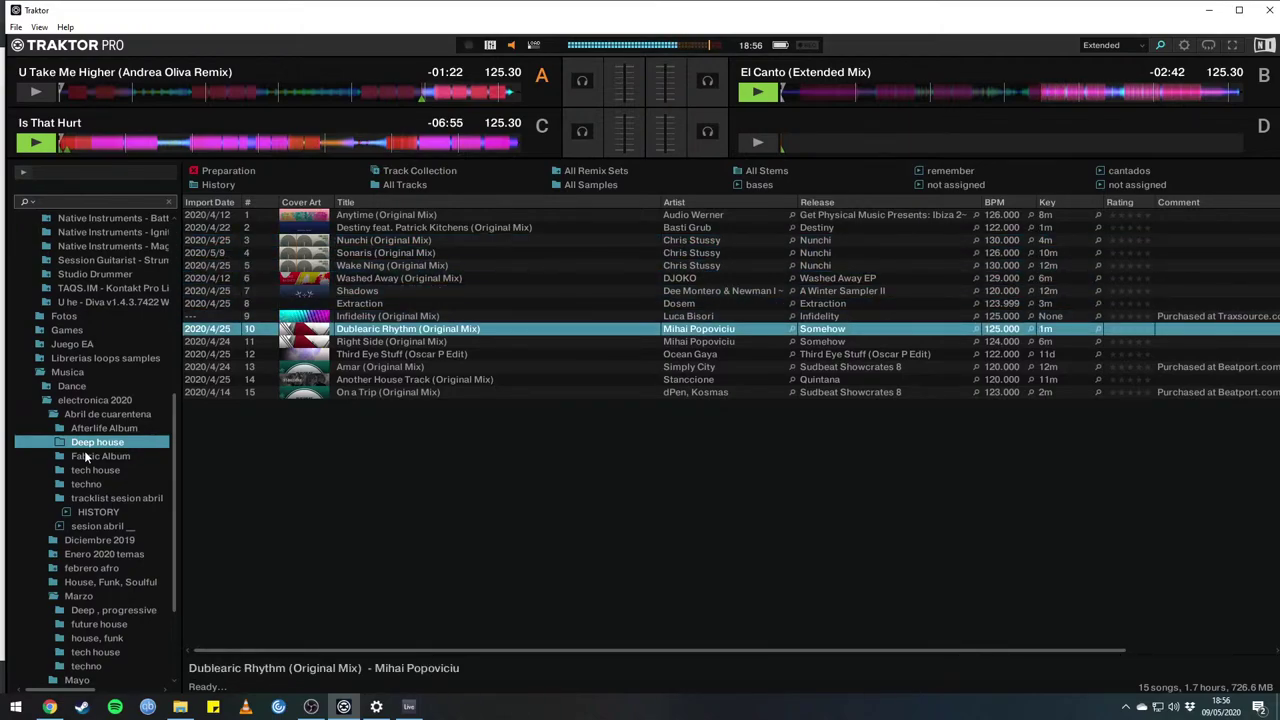
{"action": "key", "text": "Down"}
{"action": "key", "text": "Down"}
{"action": "key", "text": "Down"}
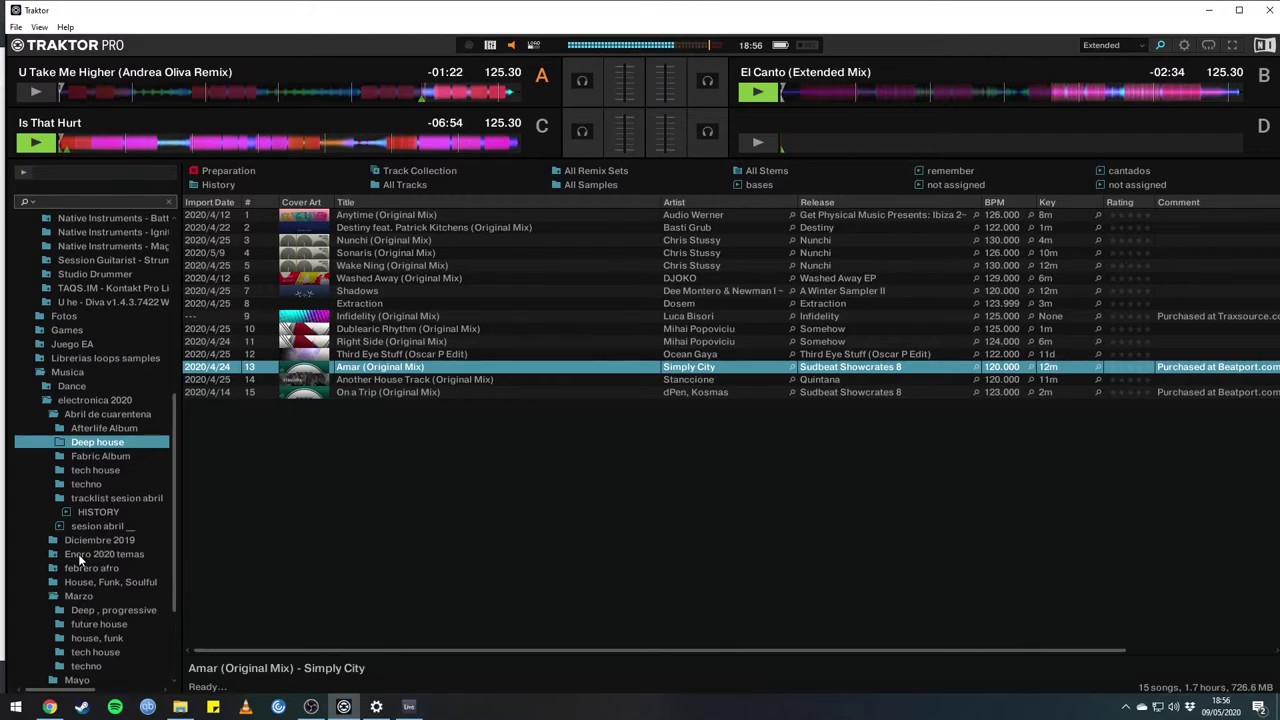
Load Dale Middleton's Night Stories from the tech house folder onto deck A and return to the full deck view.
{"action": "left_click", "coordinate": [84, 472]}
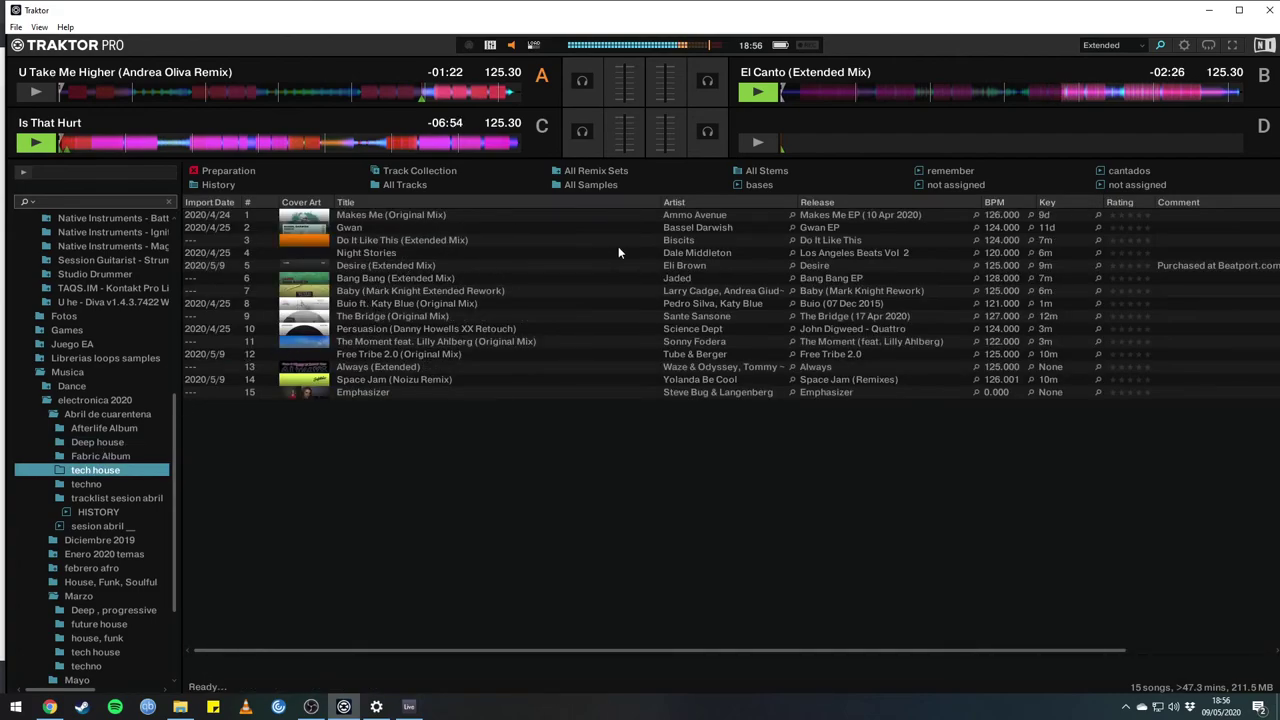
{"action": "left_click_drag", "start_coordinate": [347, 256], "coordinate": [272, 96]}
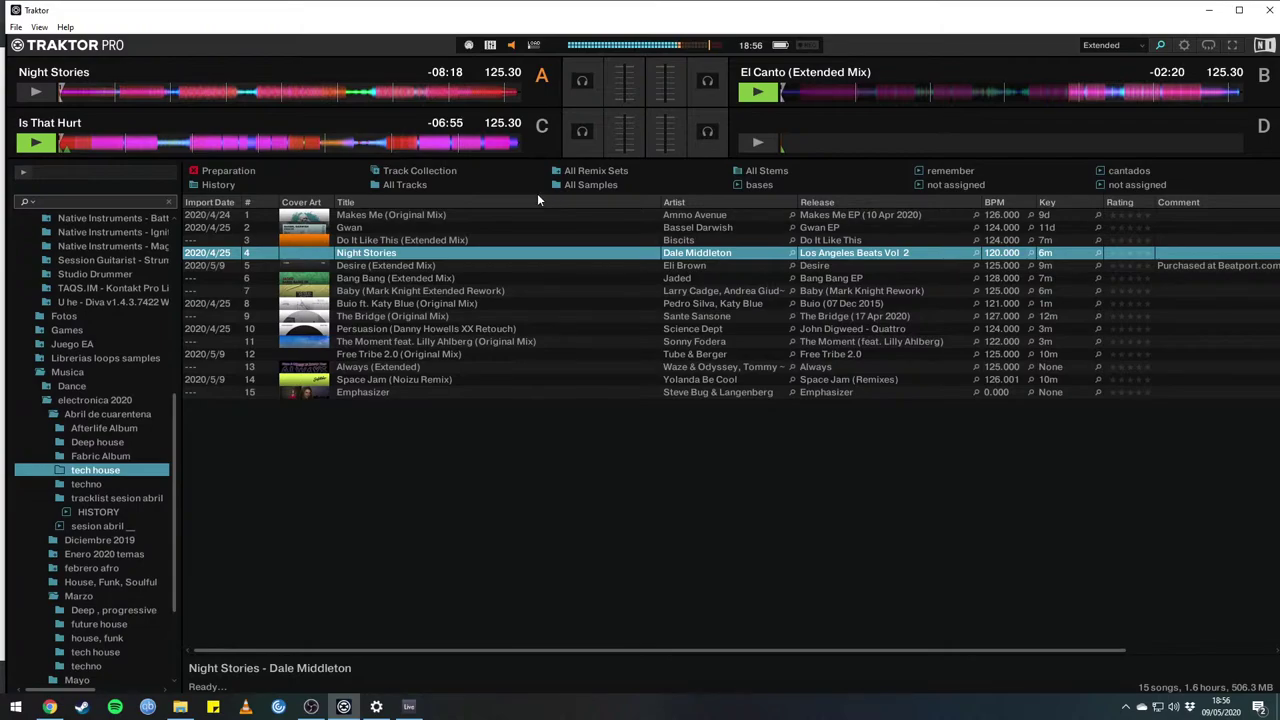
{"action": "key", "text": "ctrl+Tab"}
{"action": "key", "text": "ctrl+Tab"}
{"action": "key", "text": "ctrl+Tab"}
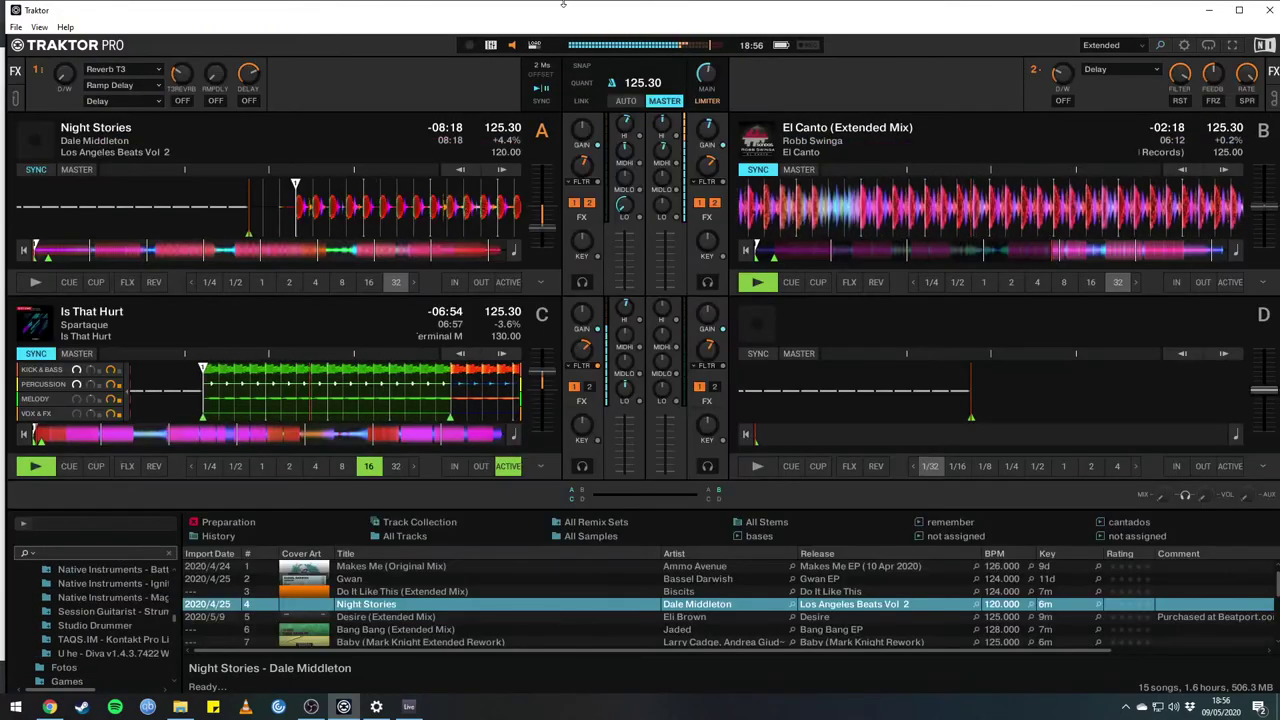
{"action": "key", "text": "ctrl+Tab"}
{"action": "key", "text": "ctrl+Tab"}
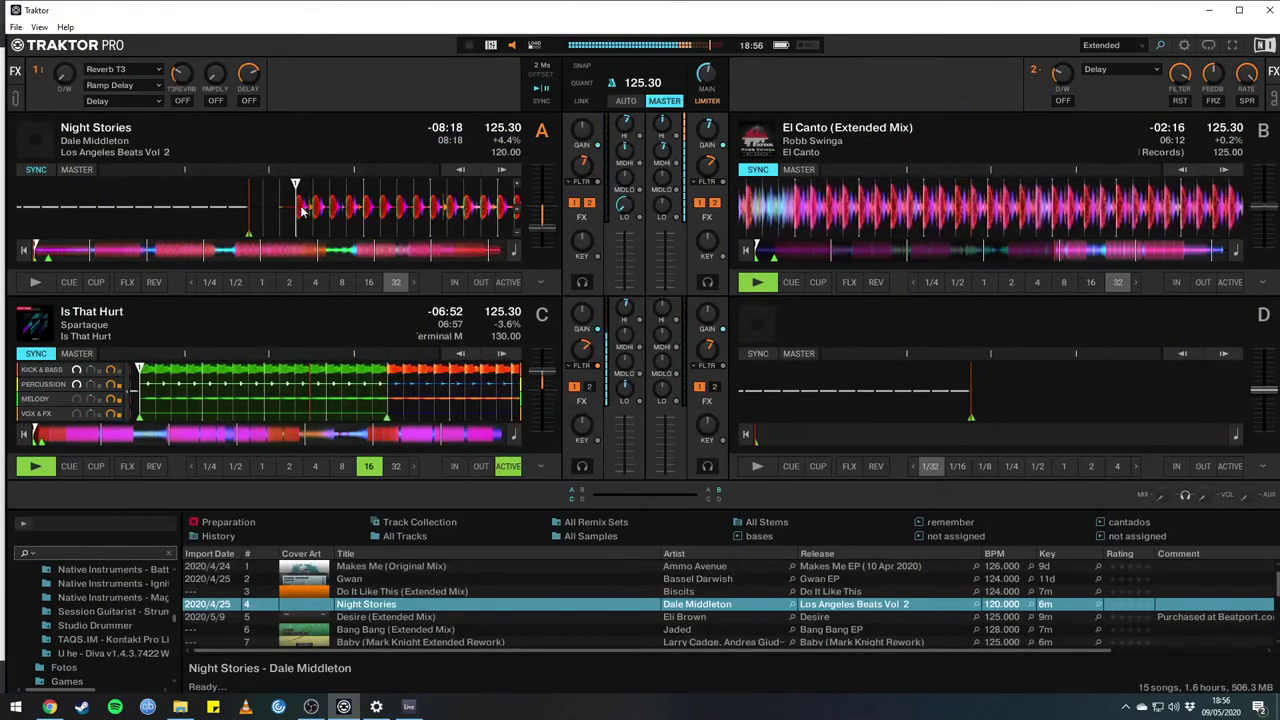
Cue Night Stories to the quieter passage after its opening beats and start it synced in a 16-beat loop.
{"action": "left_click", "coordinate": [140, 252]}
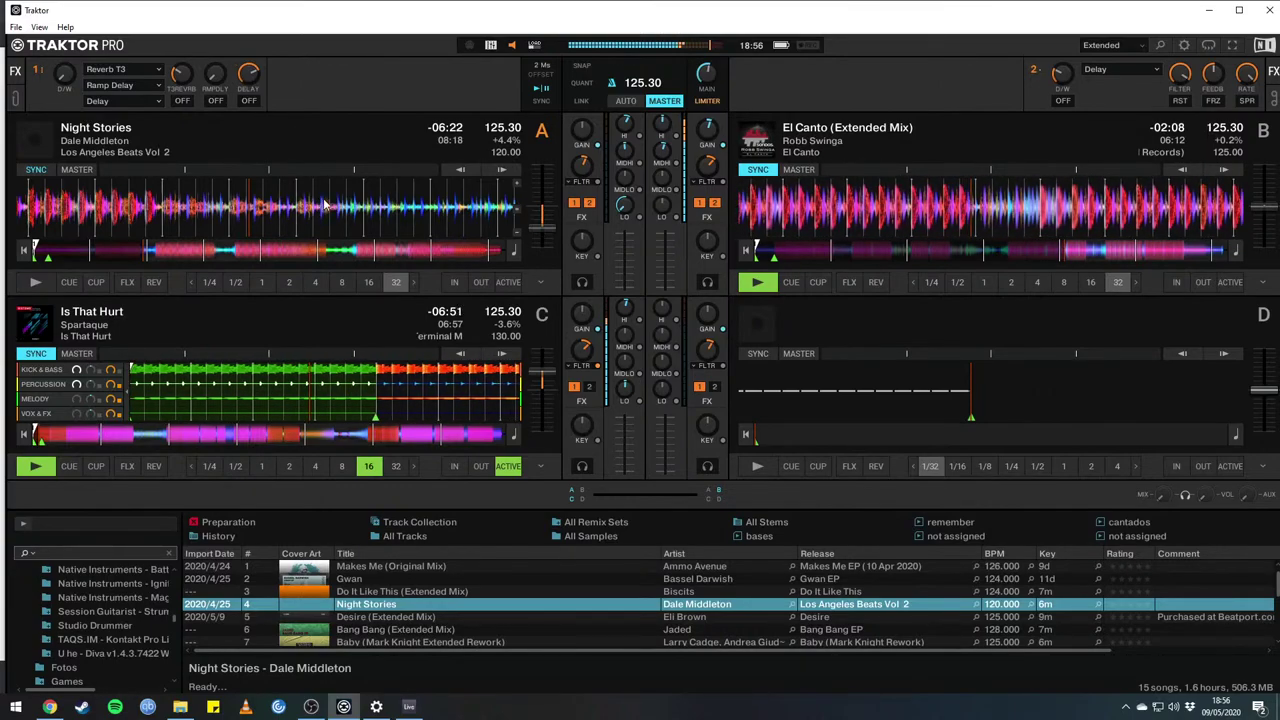
{"action": "left_click_drag", "start_coordinate": [256, 212], "coordinate": [195, 207]}
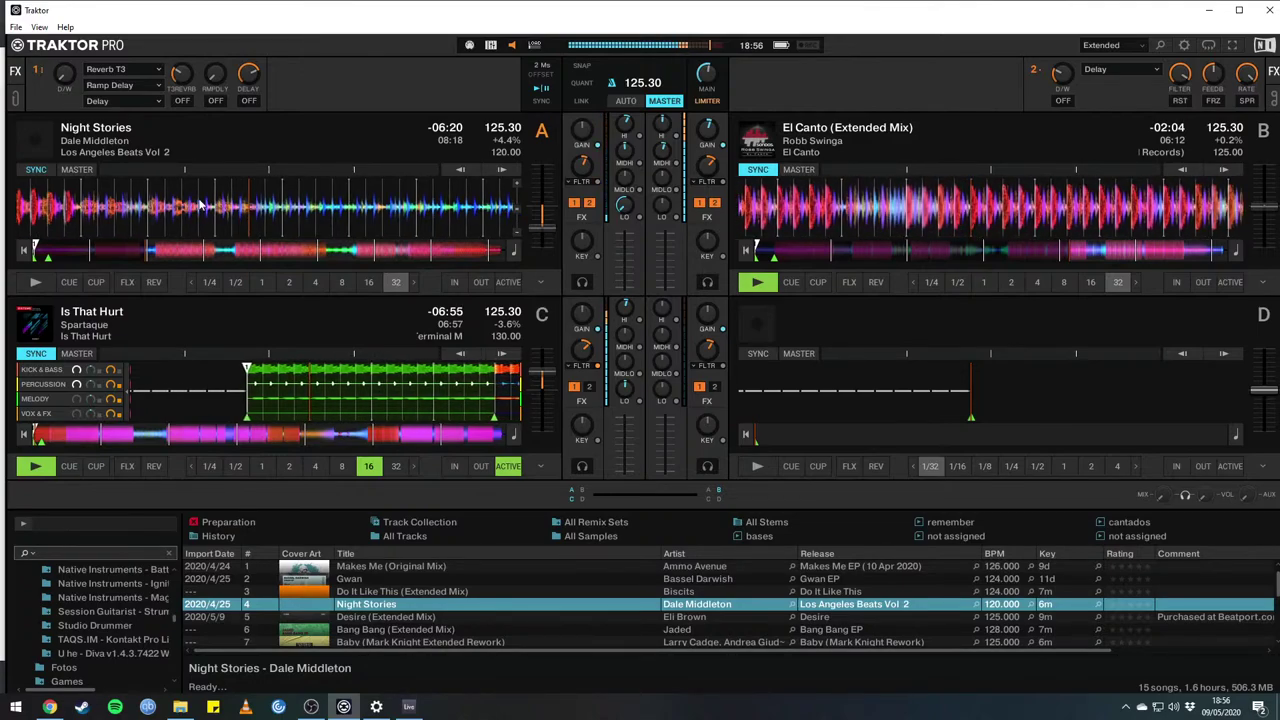
{"action": "key", "text": "l"}
{"action": "left_click_drag", "start_coordinate": [210, 212], "coordinate": [213, 210]}
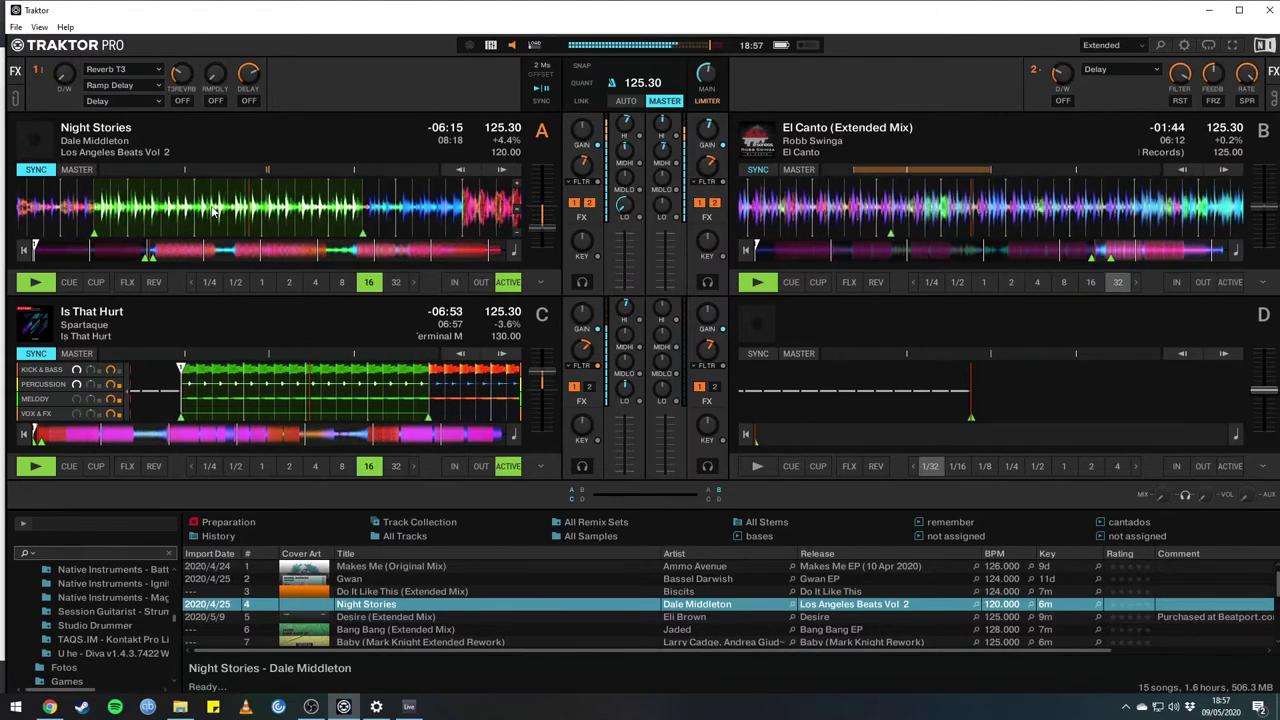
Shorten the Night Stories loop on deck A to 8 beats and turn on Reverb T3 in effects unit 1.
{"action": "key", "text": "minus"}
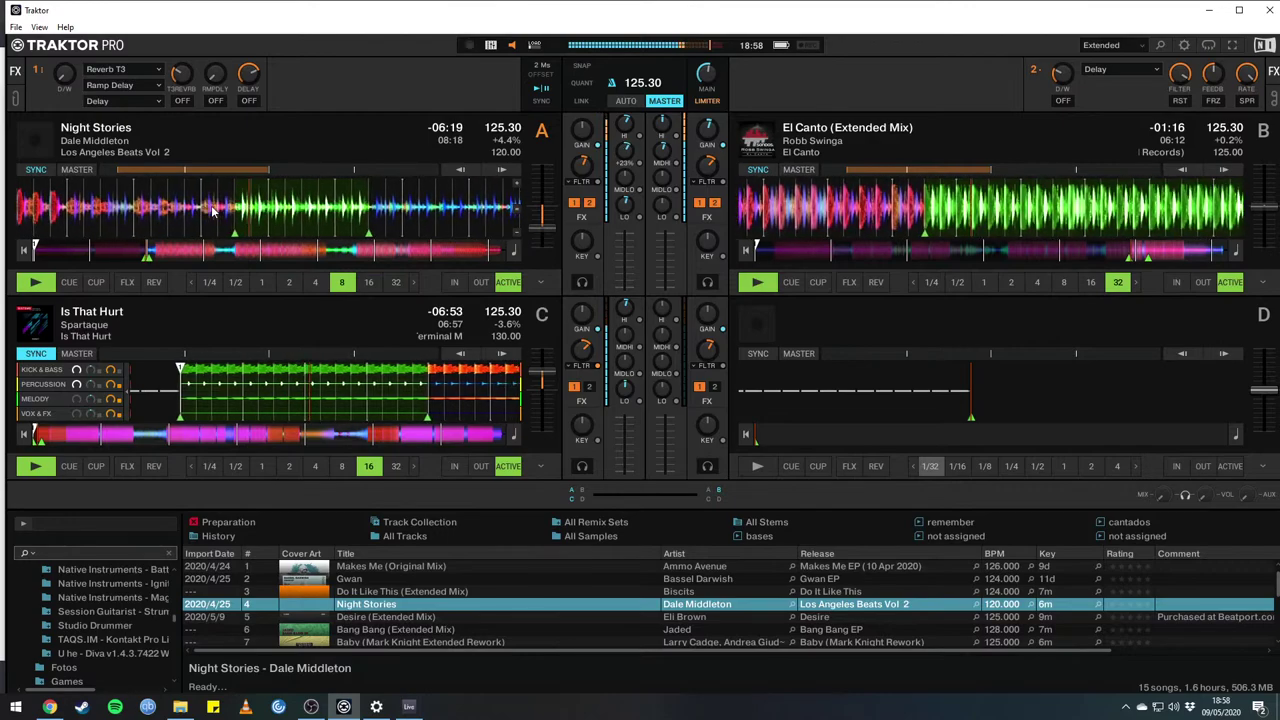
{"action": "key", "text": "d"}
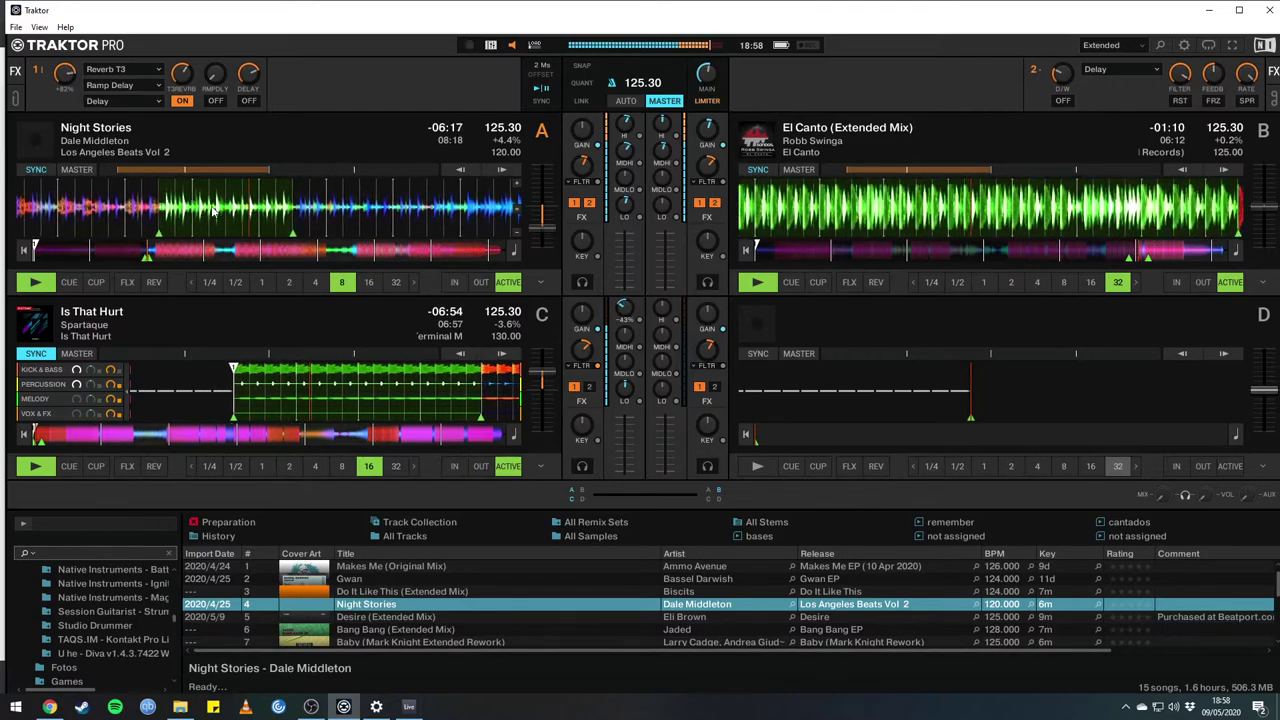
{"action": "key", "text": "space"}
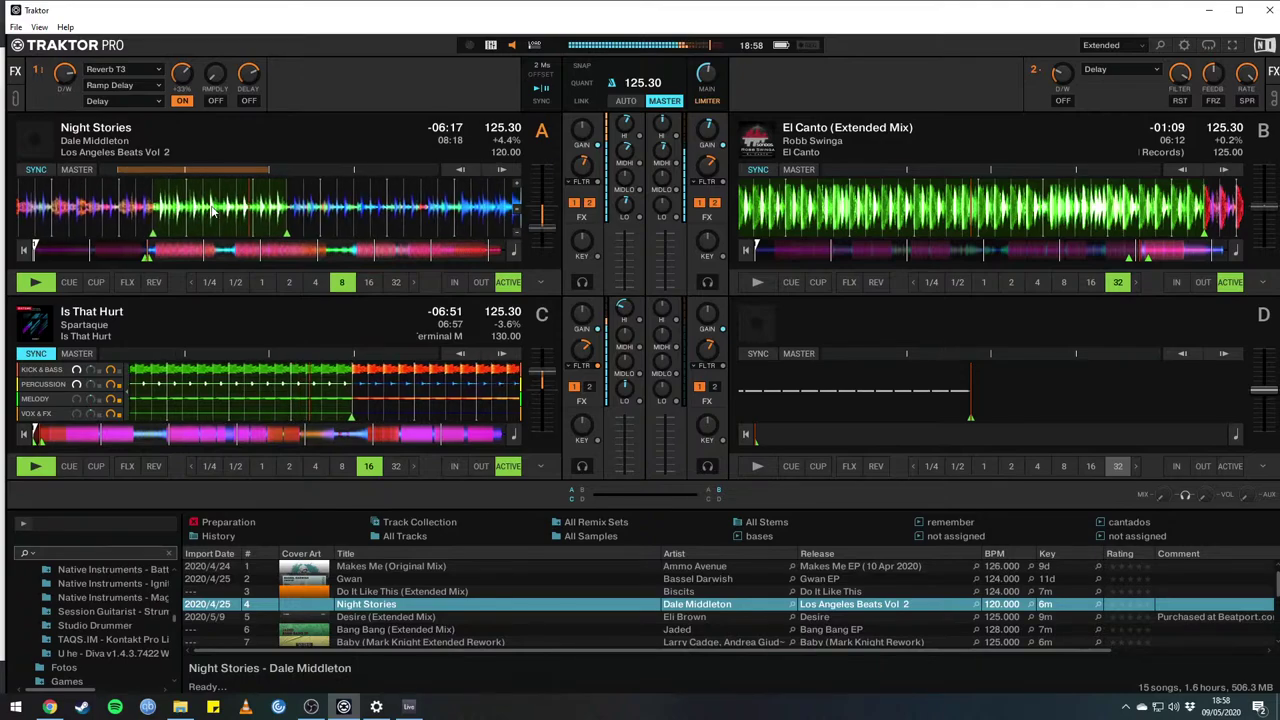
Release the loop on deck A and set its loop size to 32 beats.
{"action": "key", "text": "l"}
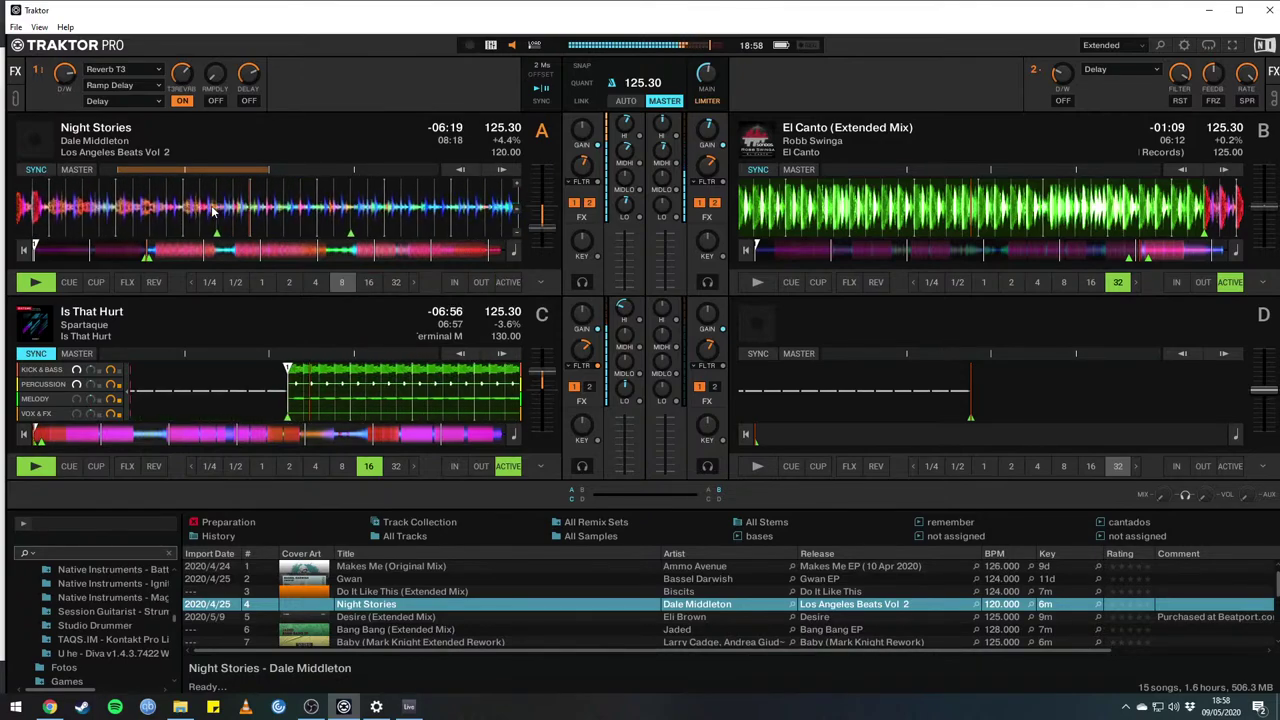
{"action": "key", "text": "Right"}
{"action": "key", "text": "Right"}
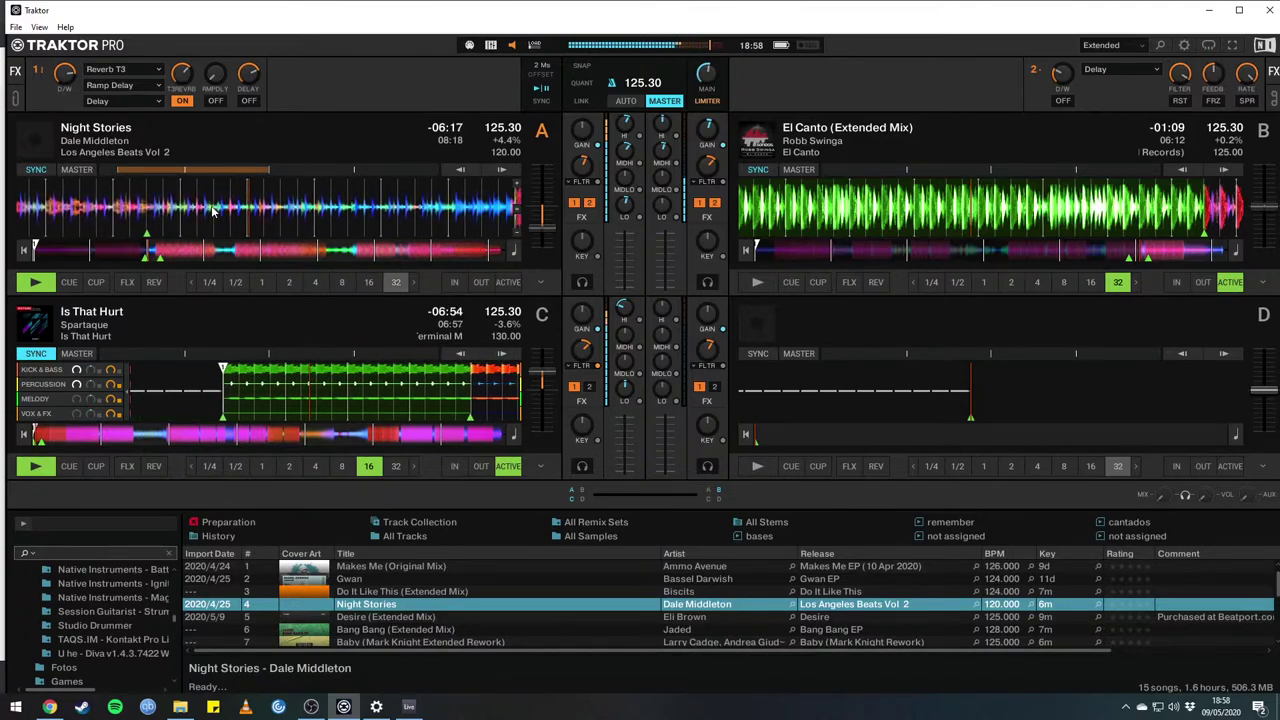
Shrink El Canto's loop on deck B step by step to 1/32 beat and stop the deck.
{"action": "key", "text": "Left"}
{"action": "key", "text": "Left"}
{"action": "key", "text": "Left"}
{"action": "key", "text": "Left"}
{"action": "key", "text": "Left"}
{"action": "key", "text": "Left"}
{"action": "key", "text": "Left"}
{"action": "key", "text": "Left"}
{"action": "key", "text": "Left"}
{"action": "key", "text": "Left"}
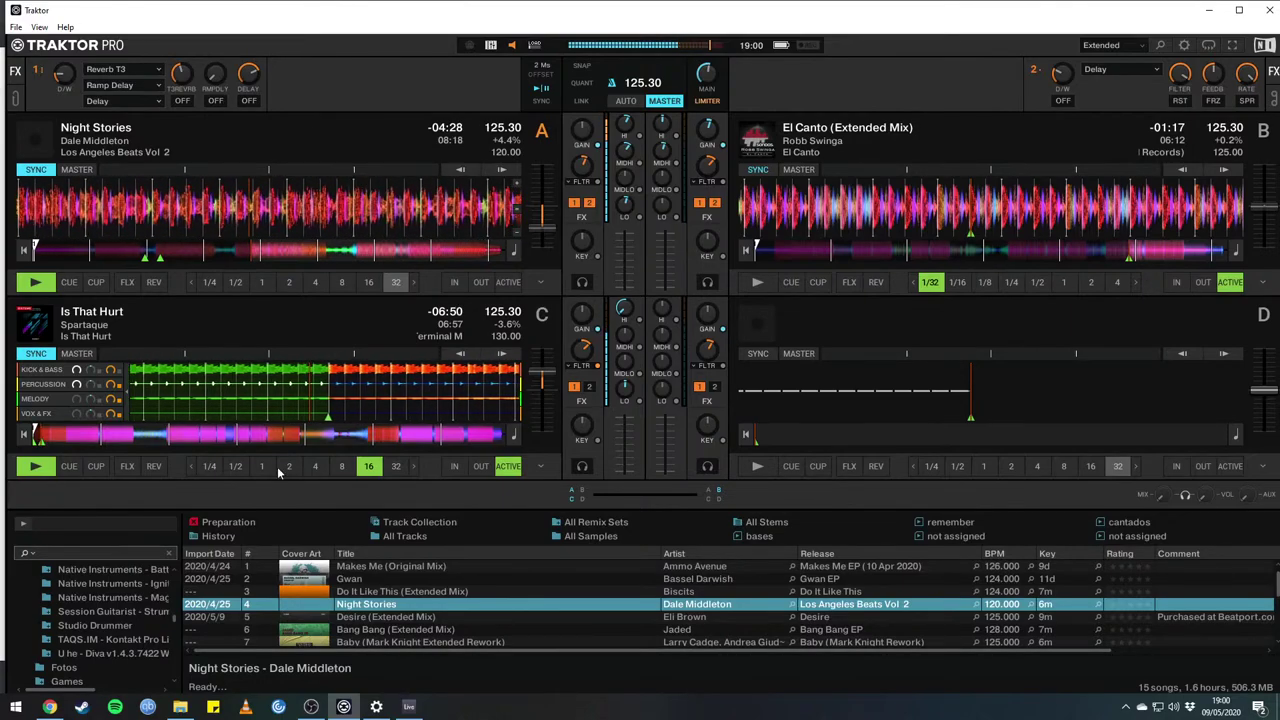
Open the Abril de cuarentena folder in the enlarged track browser and look through its tracks to the end of the list.
{"action": "key", "text": "Tab"}
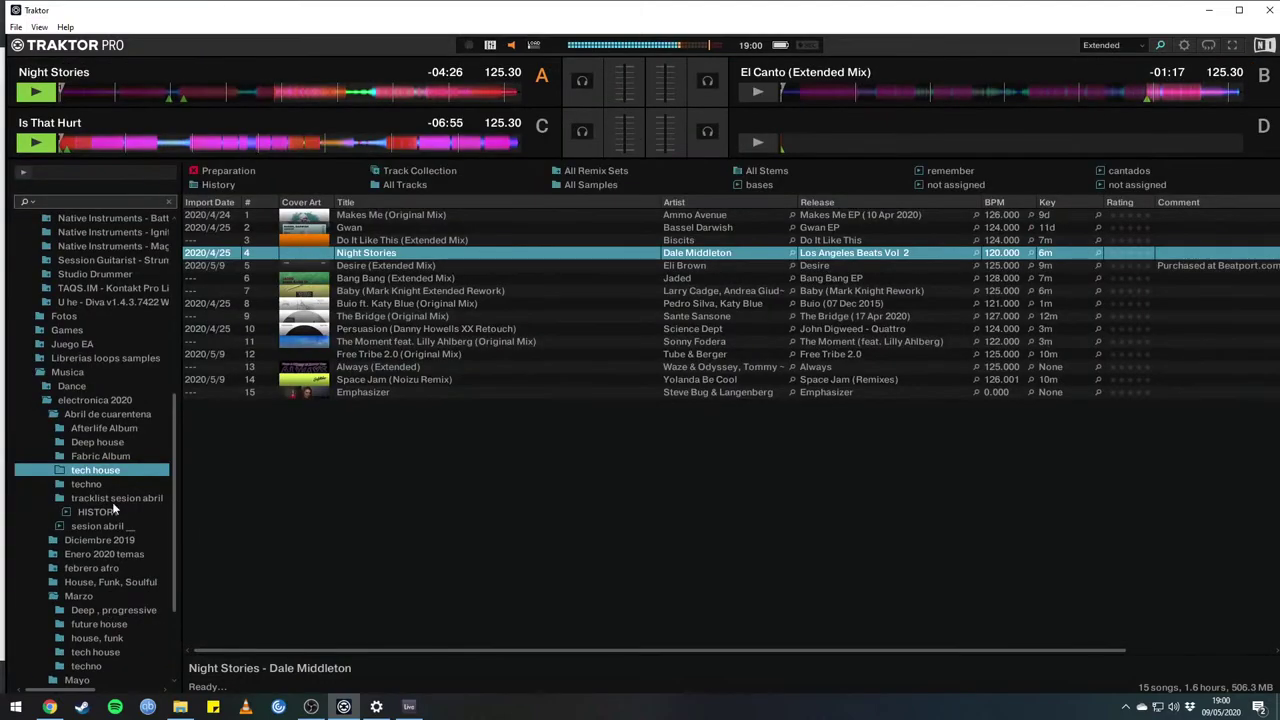
{"action": "left_click", "coordinate": [79, 415]}
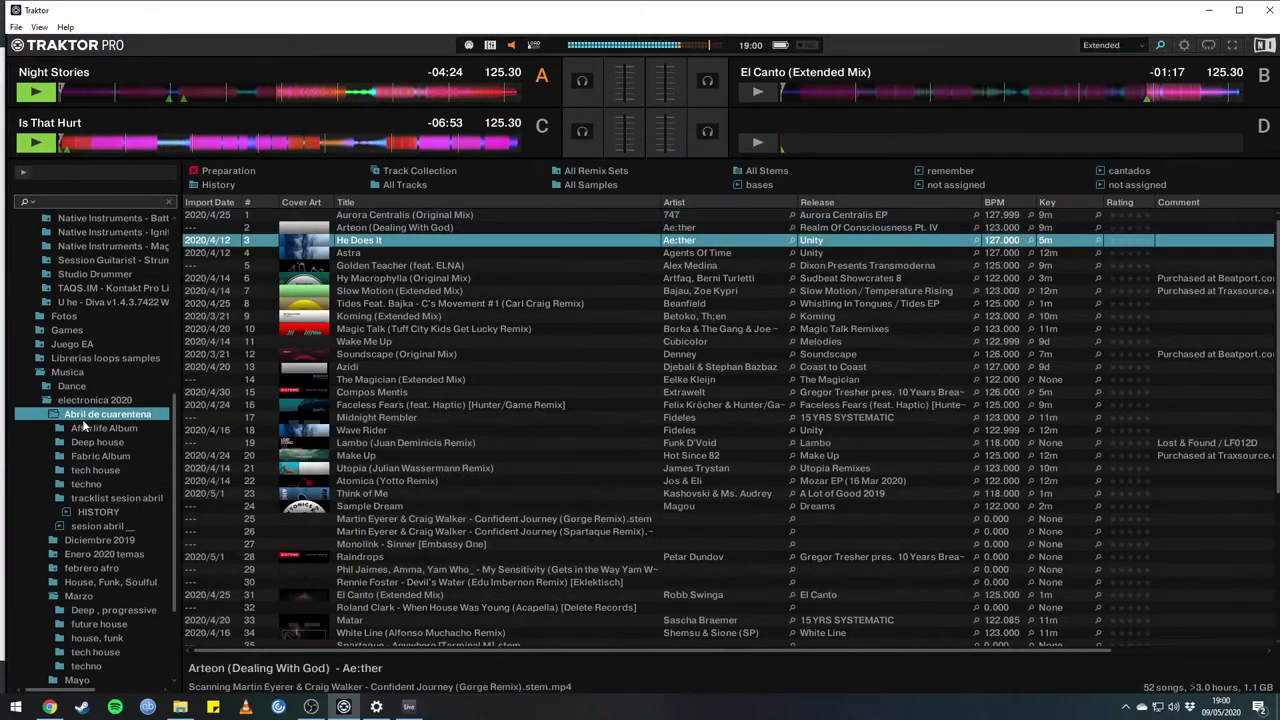
{"action": "key", "text": "Down"}
{"action": "key", "text": "Down"}
{"action": "key", "text": "Down"}
{"action": "key", "text": "Down"}
{"action": "key", "text": "Down"}
{"action": "key", "text": "Down"}
{"action": "key", "text": "Down"}
{"action": "key", "text": "Down"}
{"action": "key", "text": "Down"}
{"action": "key", "text": "Down"}
{"action": "key", "text": "Down"}
{"action": "key", "text": "Down"}
{"action": "key", "text": "Down"}
{"action": "key", "text": "Down"}
{"action": "key", "text": "Down"}
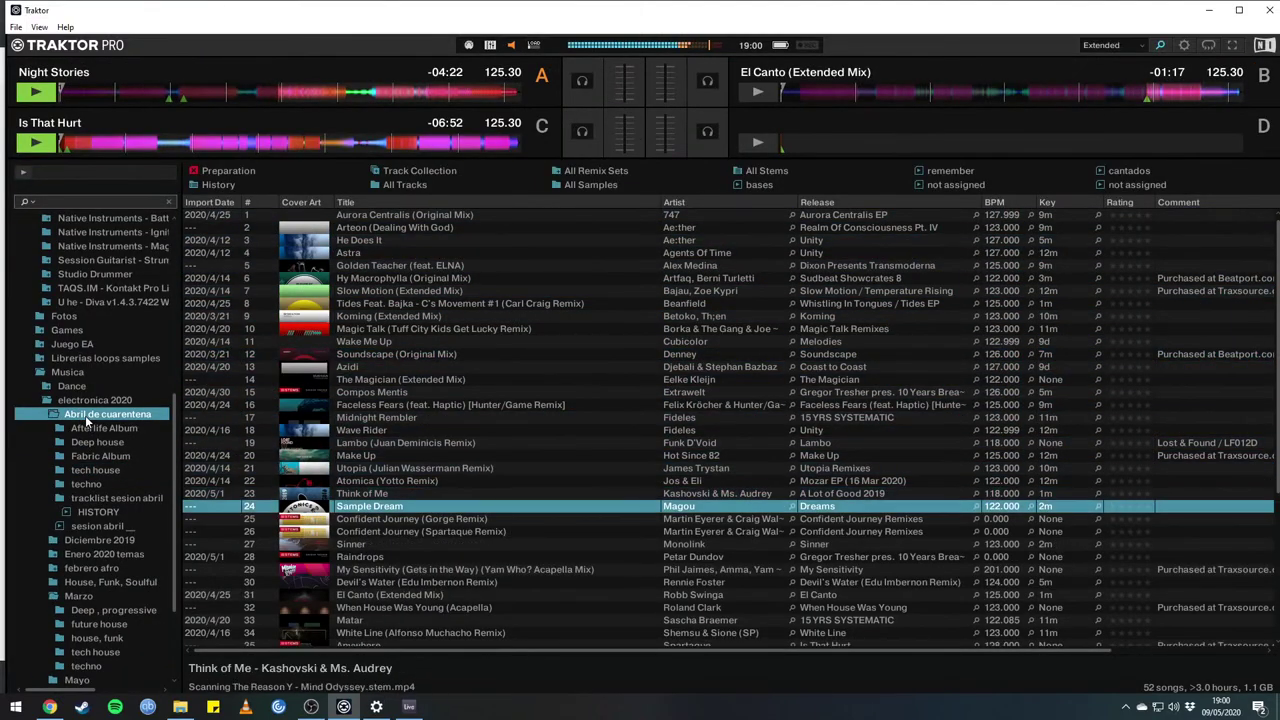
{"action": "key", "text": "Down"}
{"action": "key", "text": "Down"}
{"action": "key", "text": "Down"}
{"action": "key", "text": "Down"}
{"action": "key", "text": "Down"}
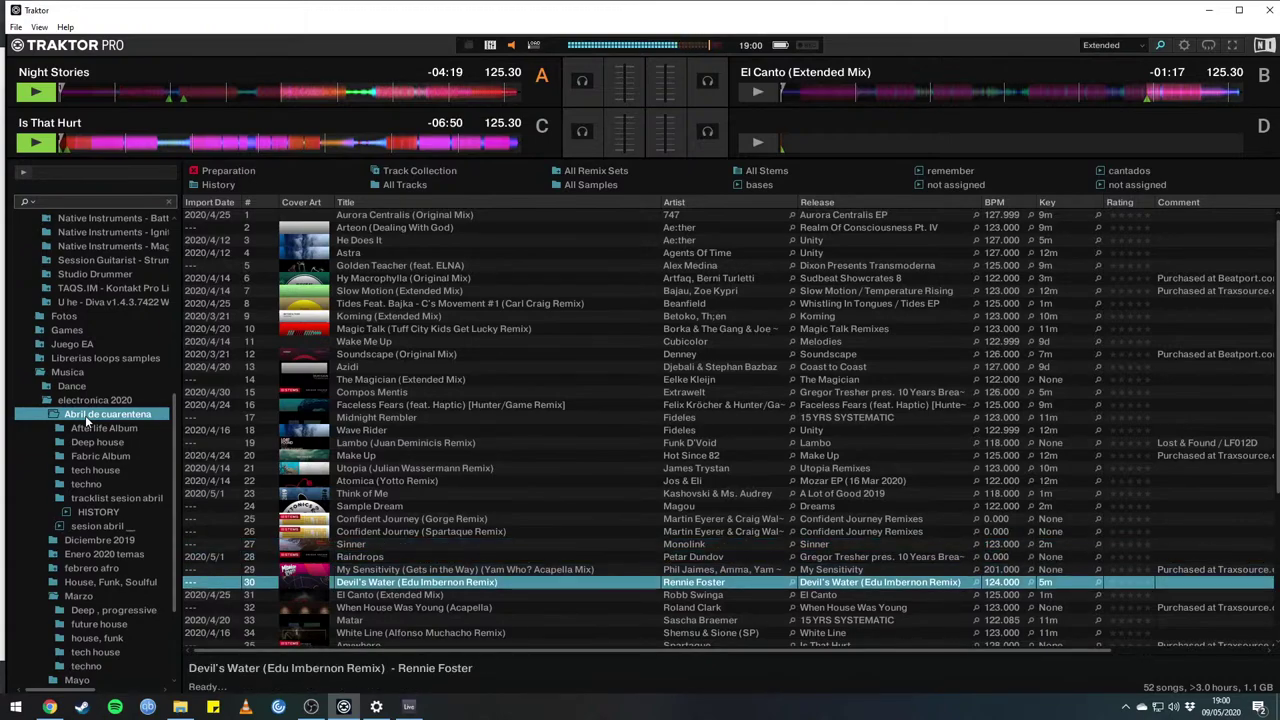
{"action": "key", "text": "Down"}
{"action": "key", "text": "Down"}
{"action": "key", "text": "Down"}
{"action": "key", "text": "Down"}
{"action": "key", "text": "Down"}
{"action": "key", "text": "Down"}
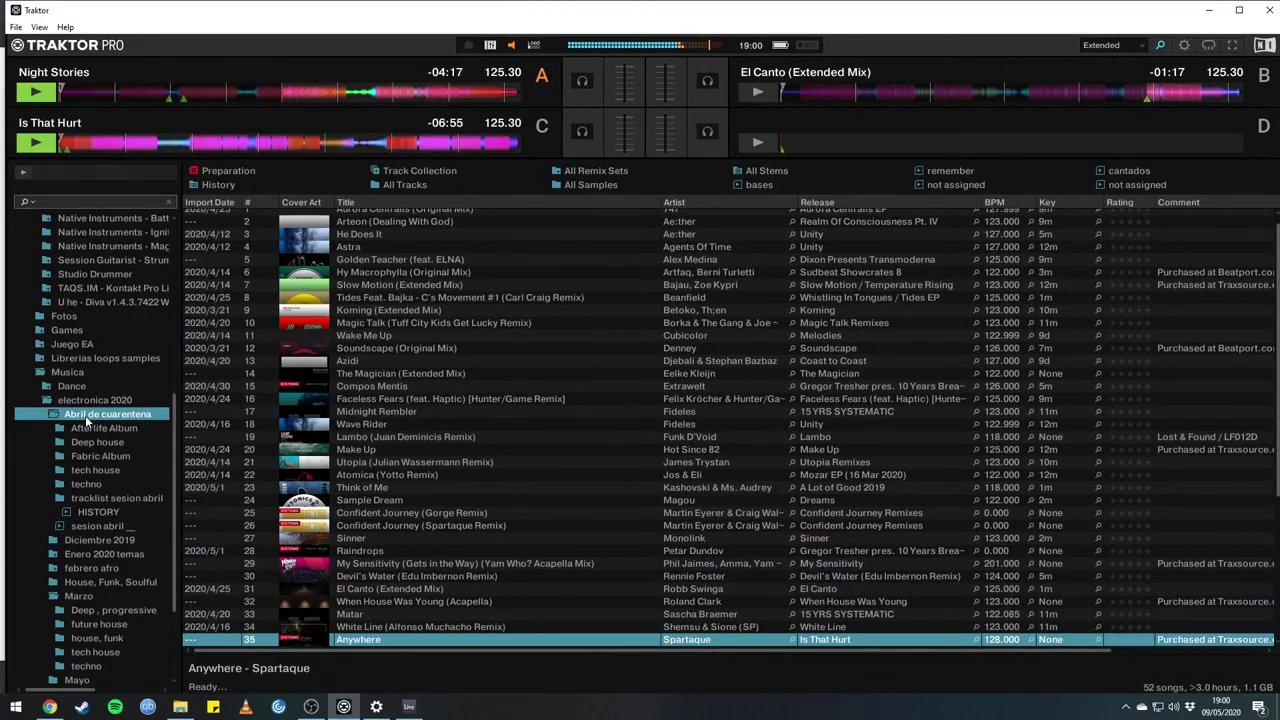
{"action": "key", "text": "Down"}
{"action": "key", "text": "Down"}
{"action": "key", "text": "Down"}
{"action": "key", "text": "Down"}
{"action": "key", "text": "Down"}
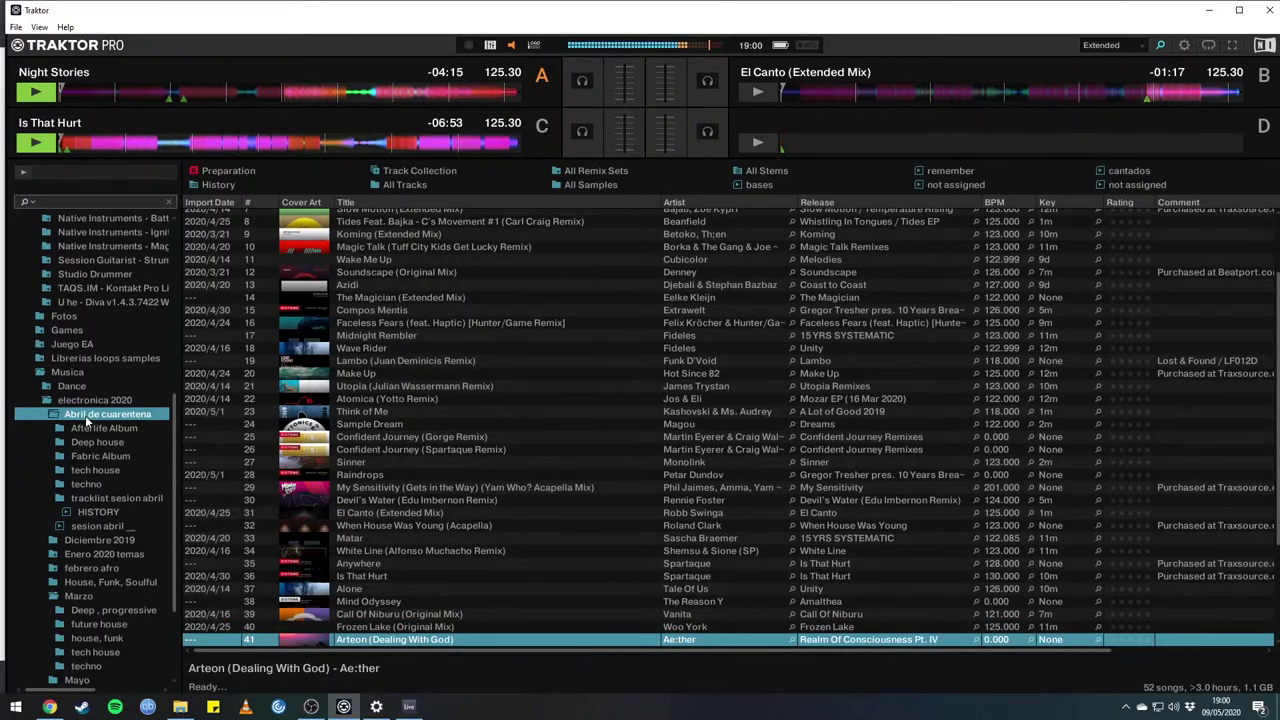
{"action": "key", "text": "Up"}
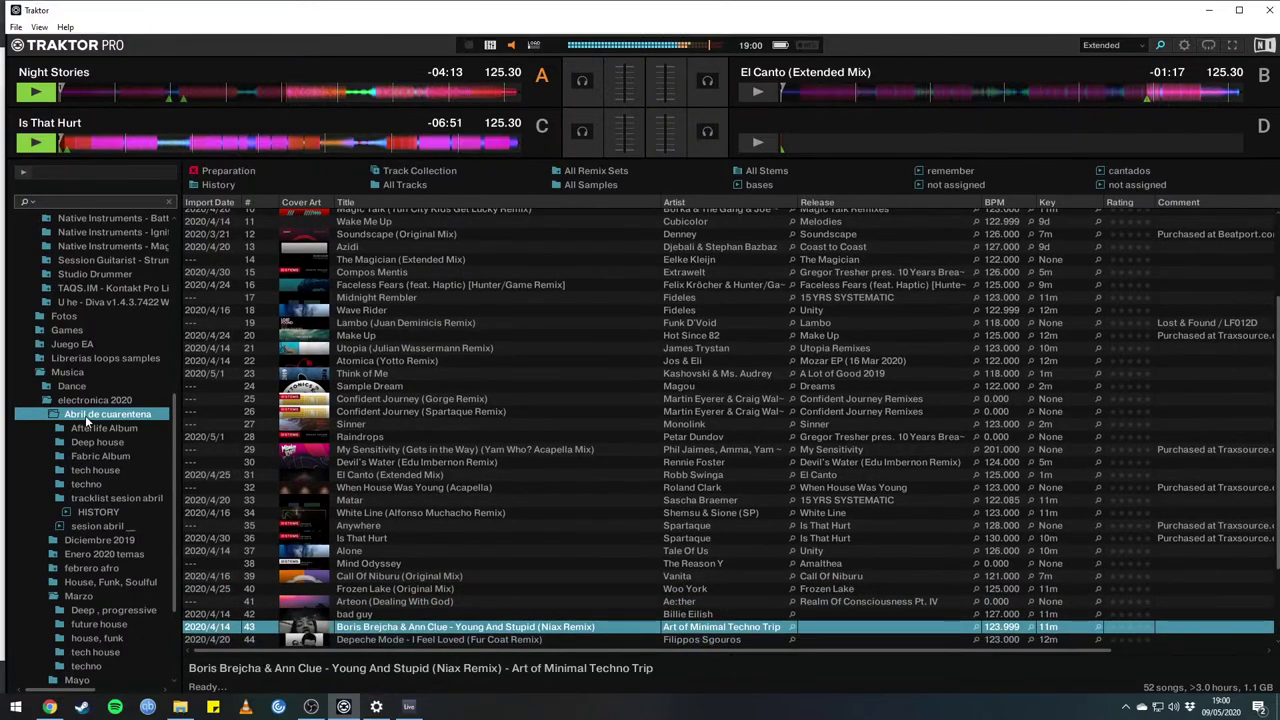
{"action": "key", "text": "Down"}
{"action": "key", "text": "Up"}
{"action": "key", "text": "Down"}
{"action": "key", "text": "Down"}
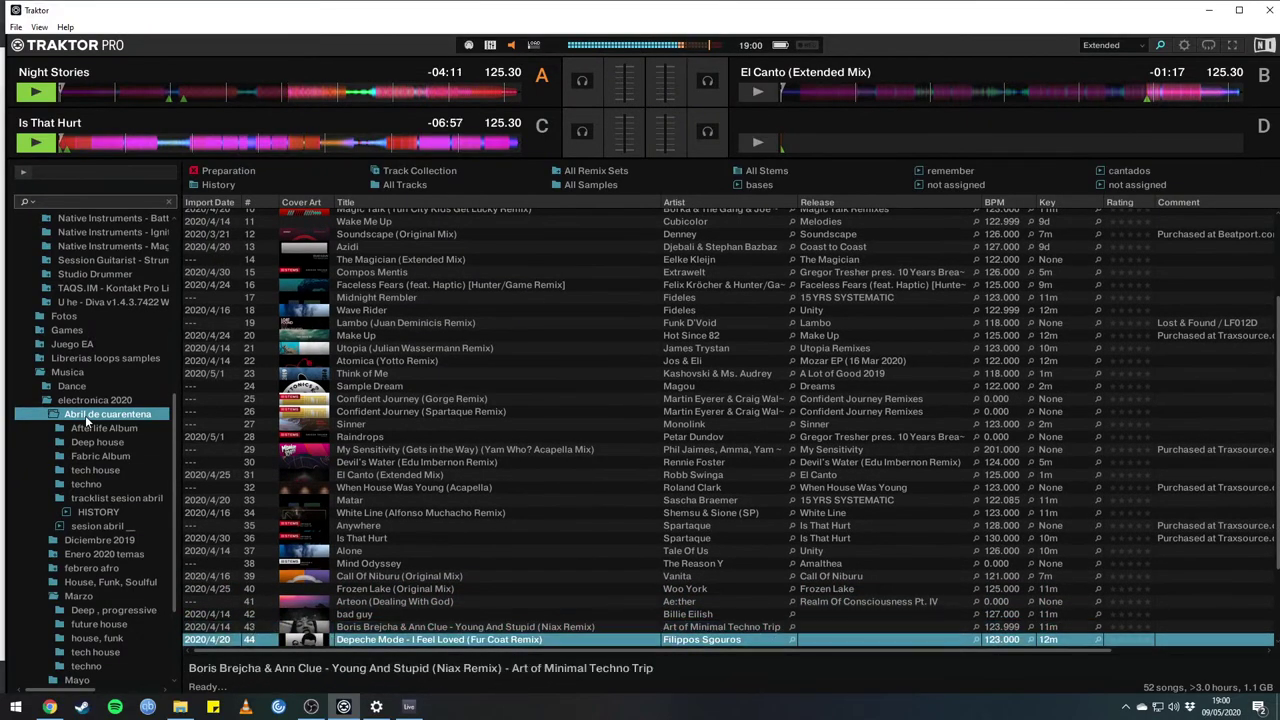
{"action": "key", "text": "Down"}
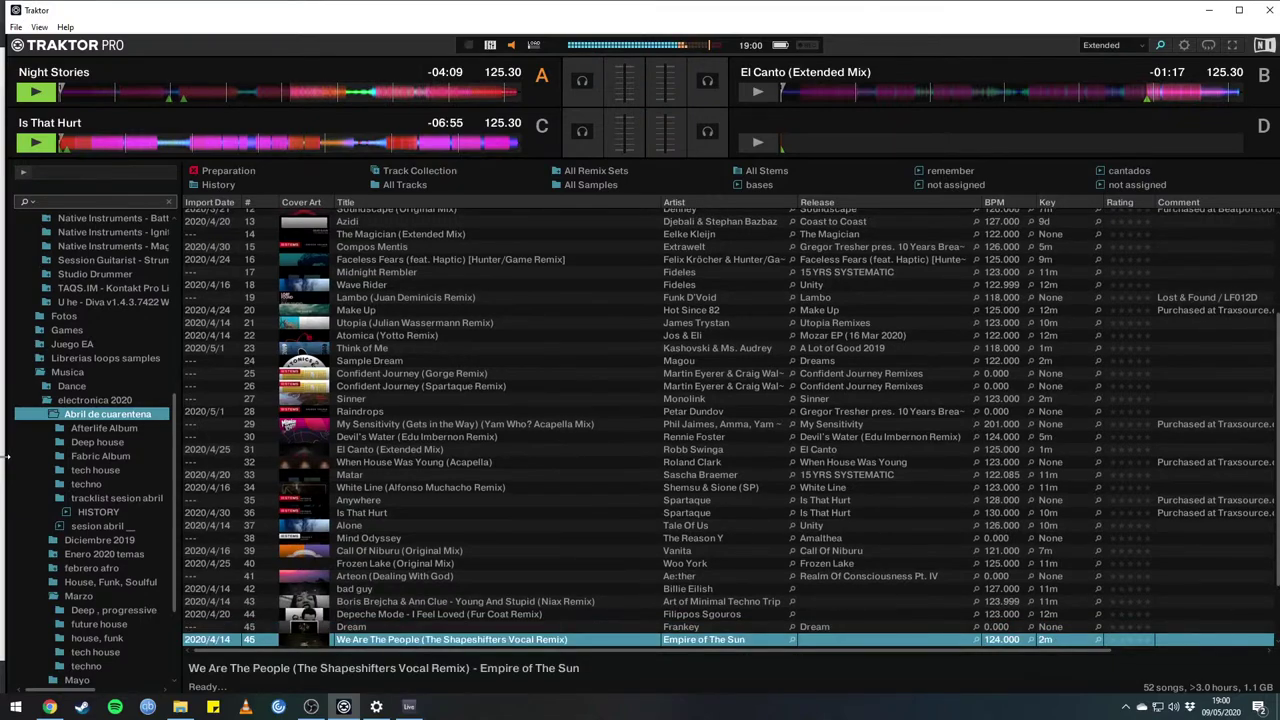
{"action": "key", "text": "Down"}
{"action": "key", "text": "Up"}
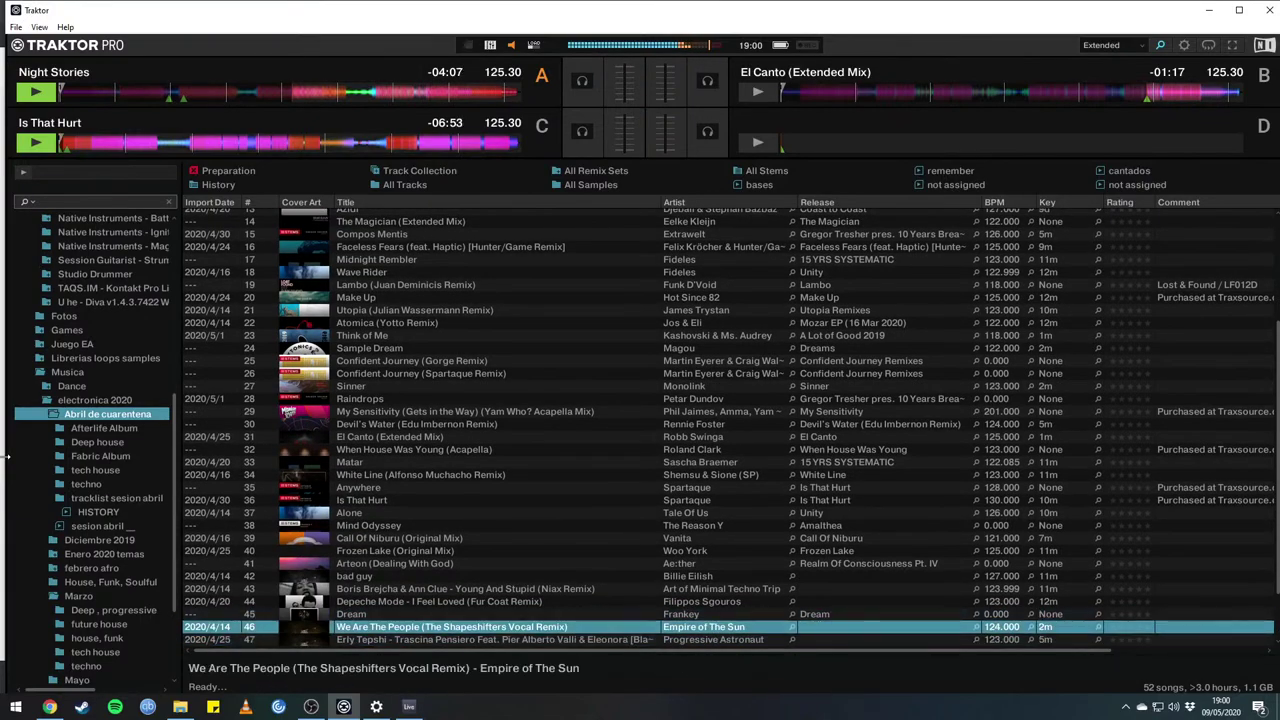
{"action": "key", "text": "Down"}
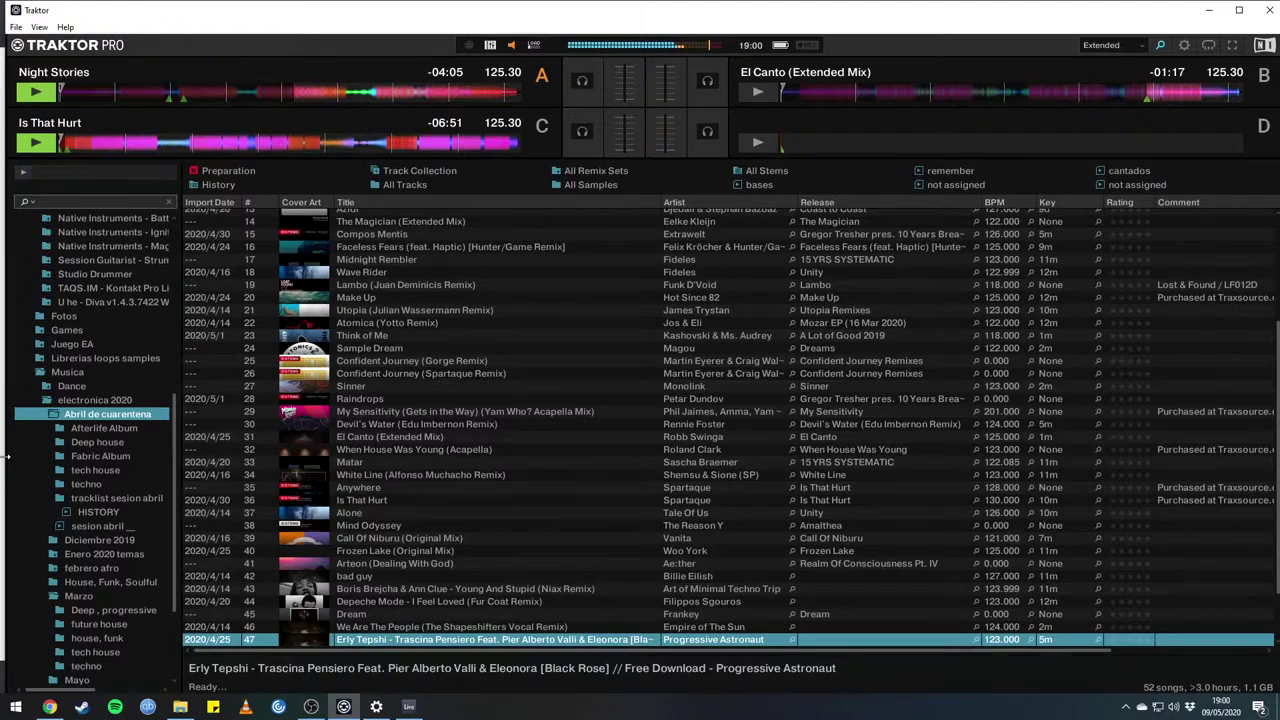
{"action": "key", "text": "Down"}
{"action": "key", "text": "Down"}
{"action": "key", "text": "Down"}
{"action": "key", "text": "Down"}
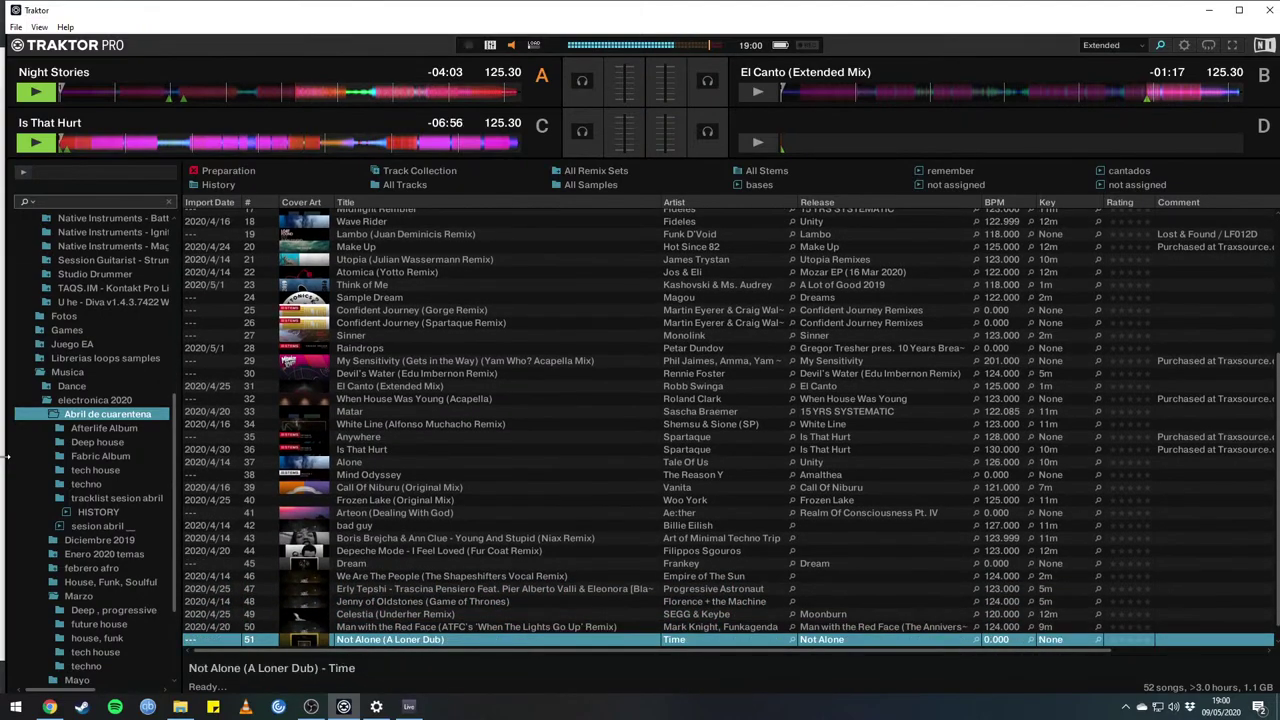
{"action": "key", "text": "Down"}
Go back up through the folder's tracks and load Lambo (Juan Deminicis Remix) onto deck B.
{"action": "key", "text": "Up"}
{"action": "key", "text": "Up"}
{"action": "key", "text": "Up"}
{"action": "key", "text": "Up"}
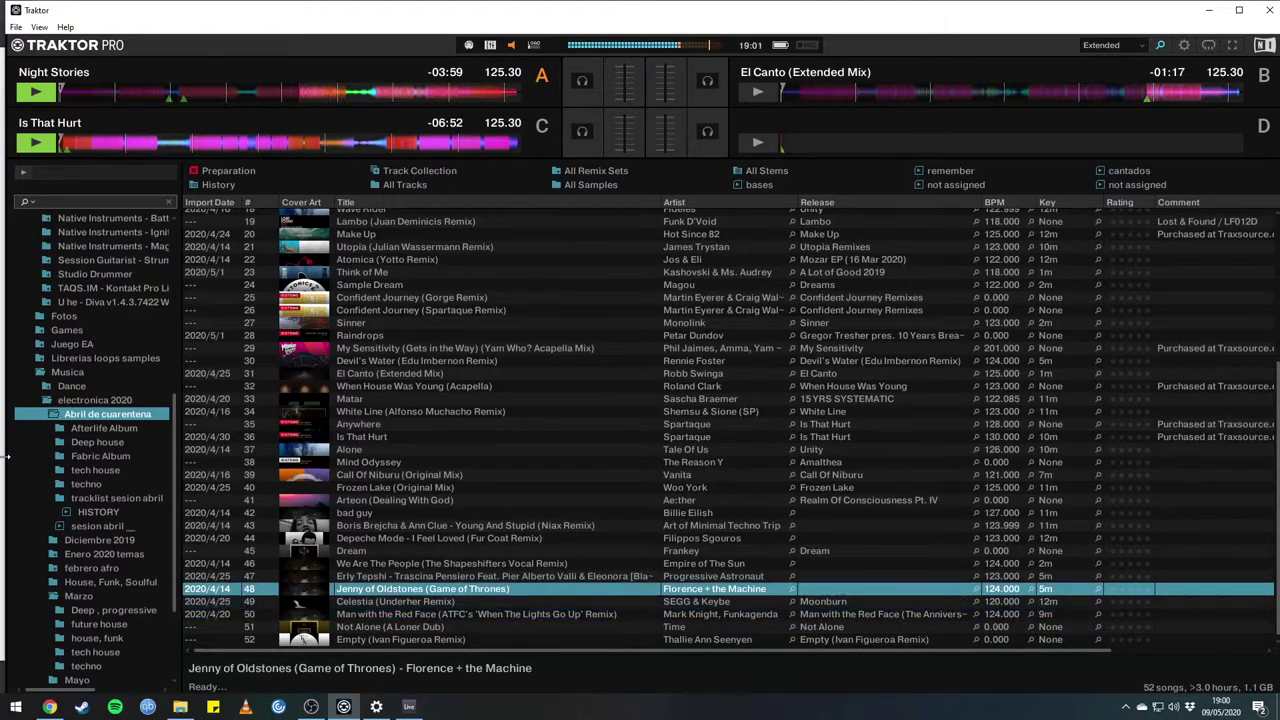
{"action": "key", "text": "Up"}
{"action": "key", "text": "Up"}
{"action": "key", "text": "Up"}
{"action": "key", "text": "Up"}
{"action": "key", "text": "Up"}
{"action": "key", "text": "Up"}
{"action": "key", "text": "Up"}
{"action": "key", "text": "Up"}
{"action": "key", "text": "Up"}
{"action": "key", "text": "Up"}
{"action": "key", "text": "Up"}
{"action": "key", "text": "Up"}
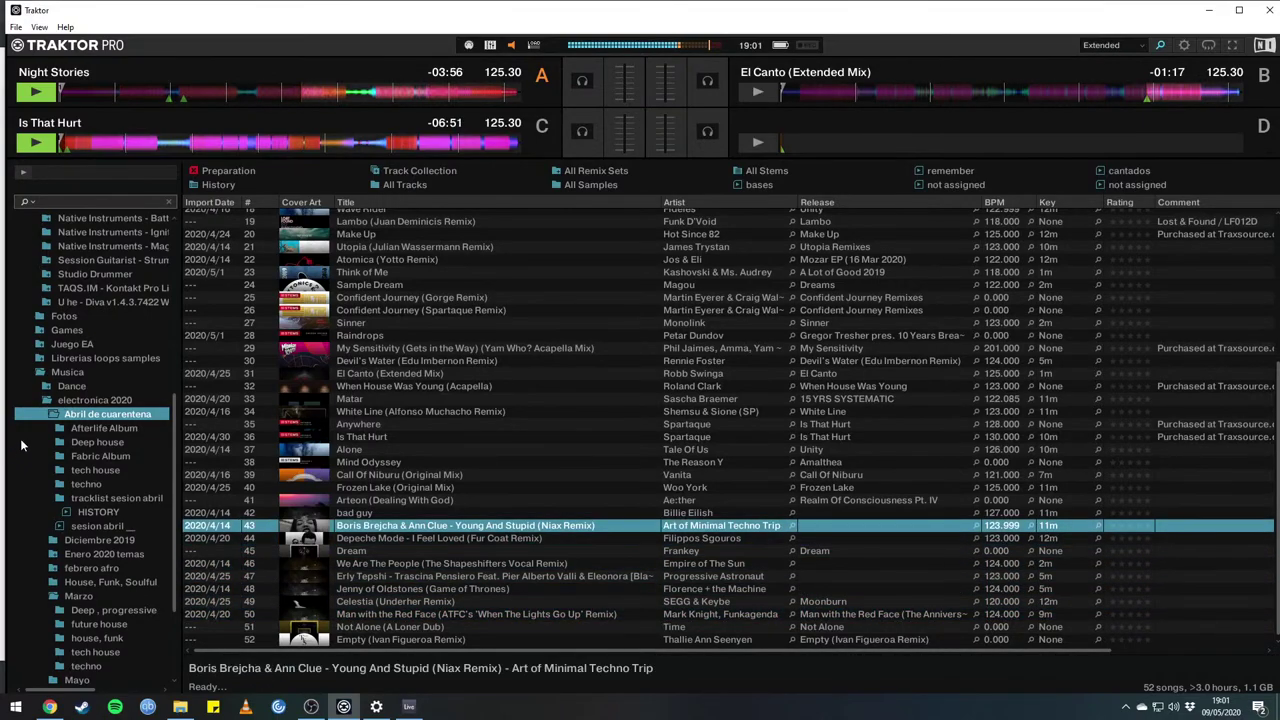
{"action": "key", "text": "Down"}
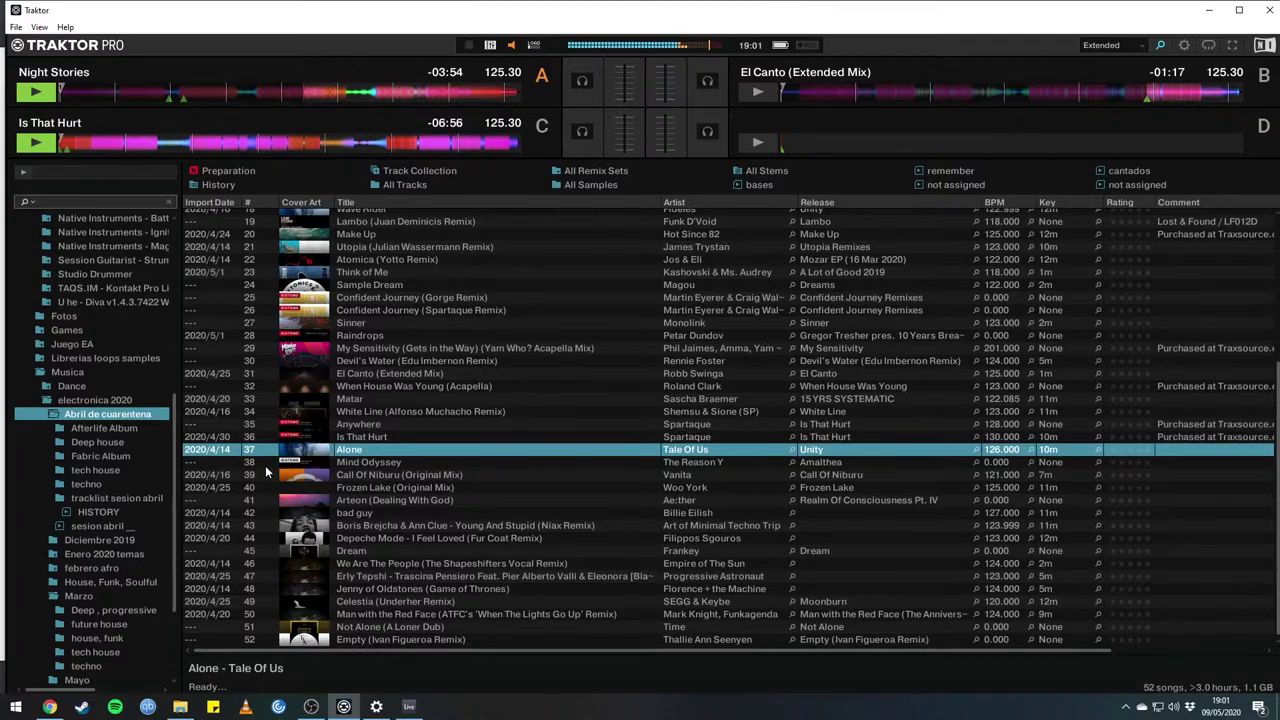
{"action": "key", "text": "Up"}
{"action": "key", "text": "Up"}
{"action": "key", "text": "Up"}
{"action": "key", "text": "Up"}
{"action": "key", "text": "Up"}
{"action": "key", "text": "Up"}
{"action": "key", "text": "Up"}
{"action": "key", "text": "Up"}
{"action": "key", "text": "Up"}
{"action": "key", "text": "Up"}
{"action": "key", "text": "Up"}
{"action": "key", "text": "Up"}
{"action": "key", "text": "Up"}
{"action": "key", "text": "Up"}
{"action": "key", "text": "Up"}
{"action": "key", "text": "Up"}
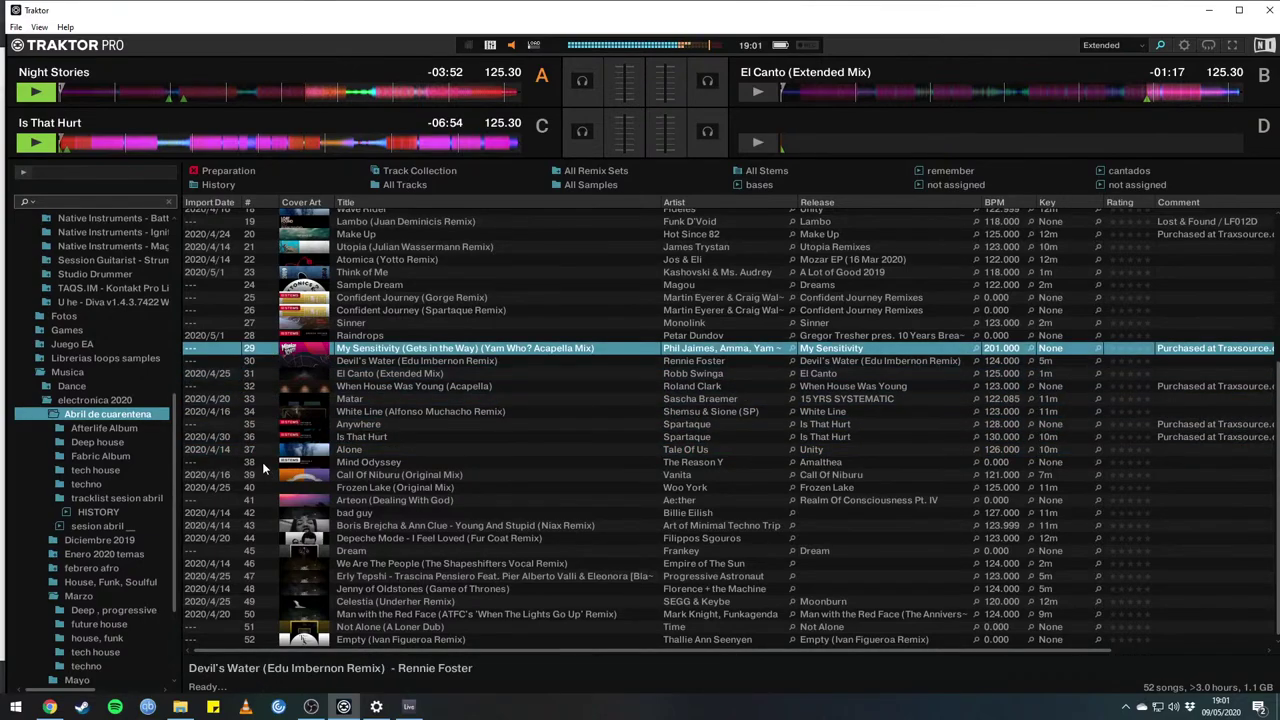
{"action": "key", "text": "Up"}
{"action": "key", "text": "Up"}
{"action": "key", "text": "Up"}
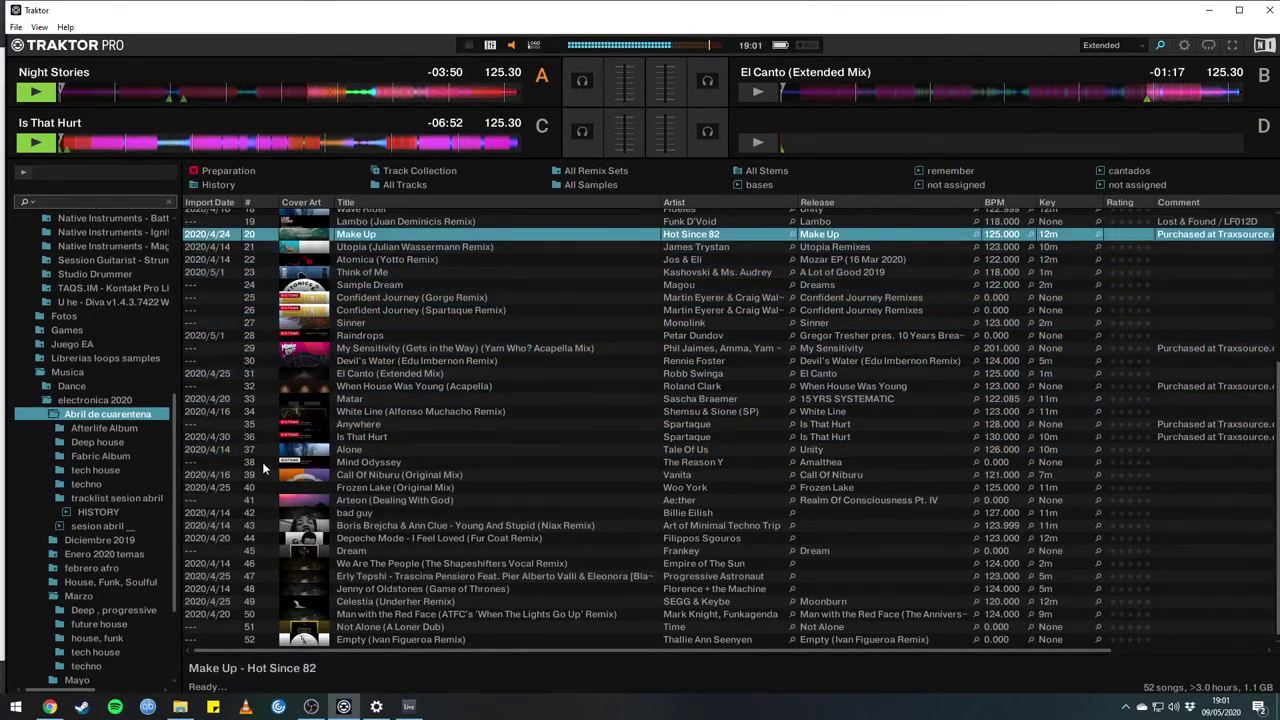
{"action": "key", "text": "Down"}
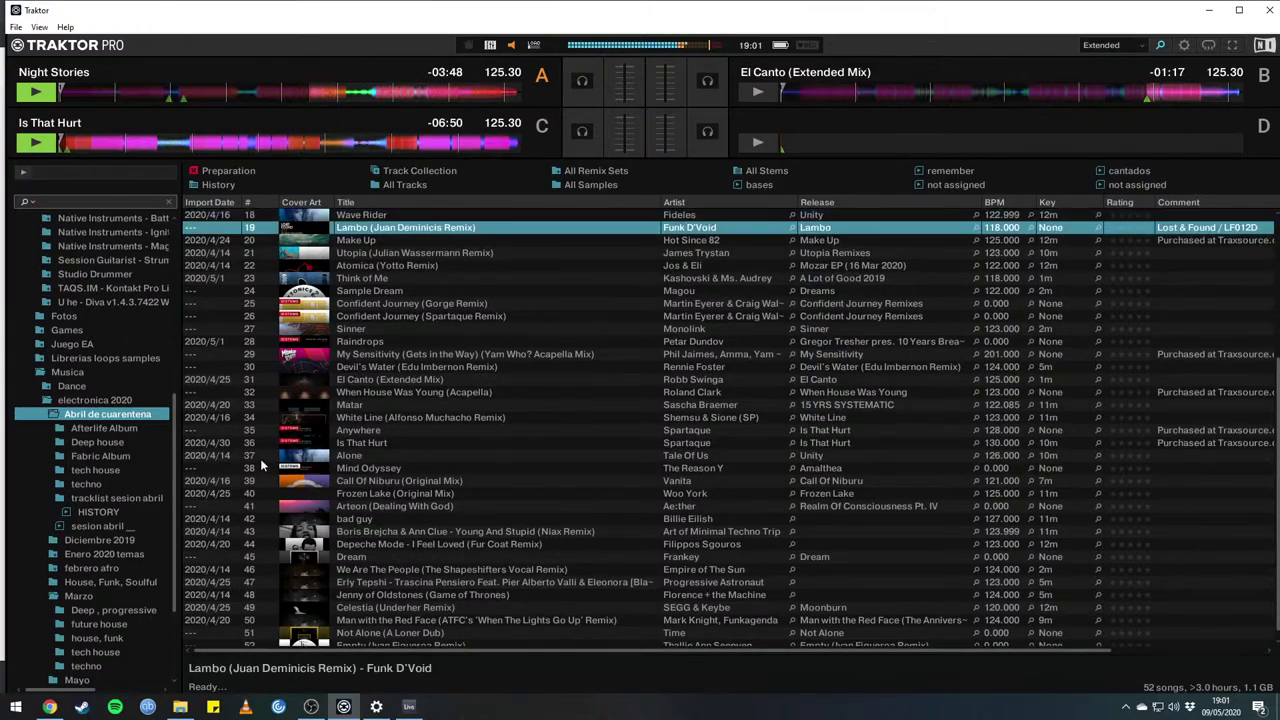
{"action": "key", "text": "ctrl+Right"}
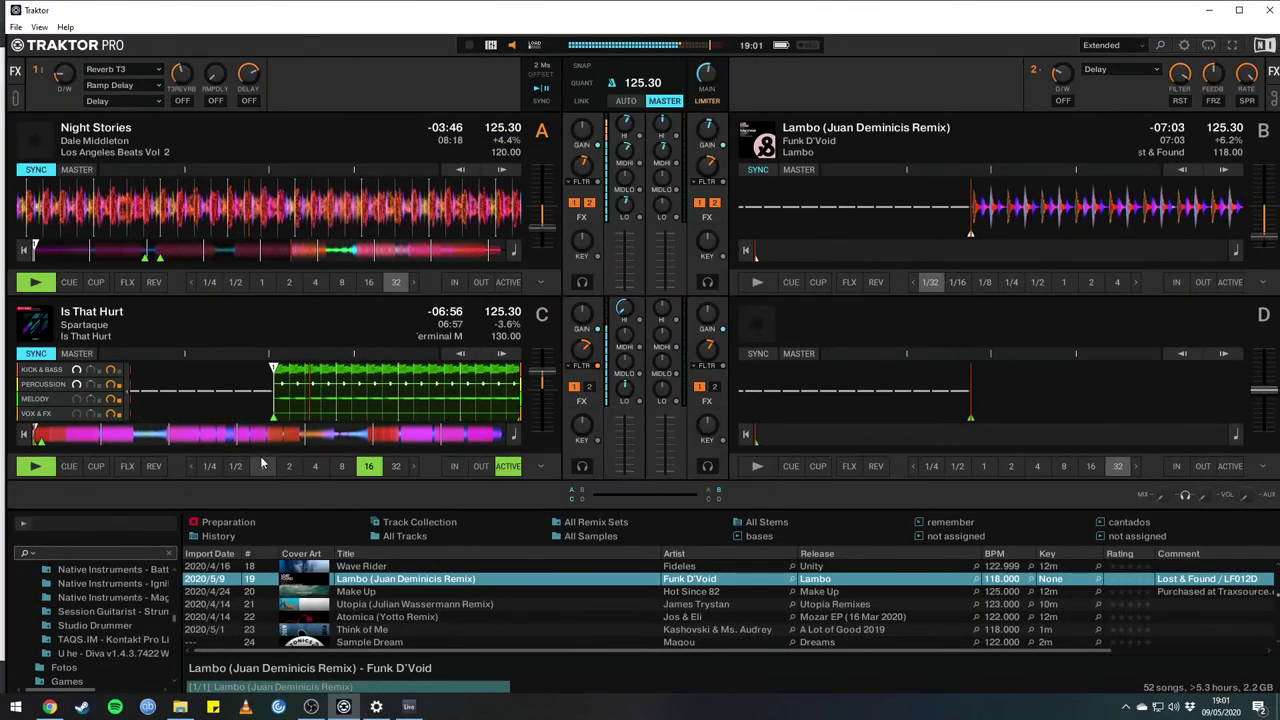
Start Lambo synced on deck B, catch a 4-beat loop before the fuller passage, reset it slightly further on and release it.
{"action": "key", "text": "F6"}
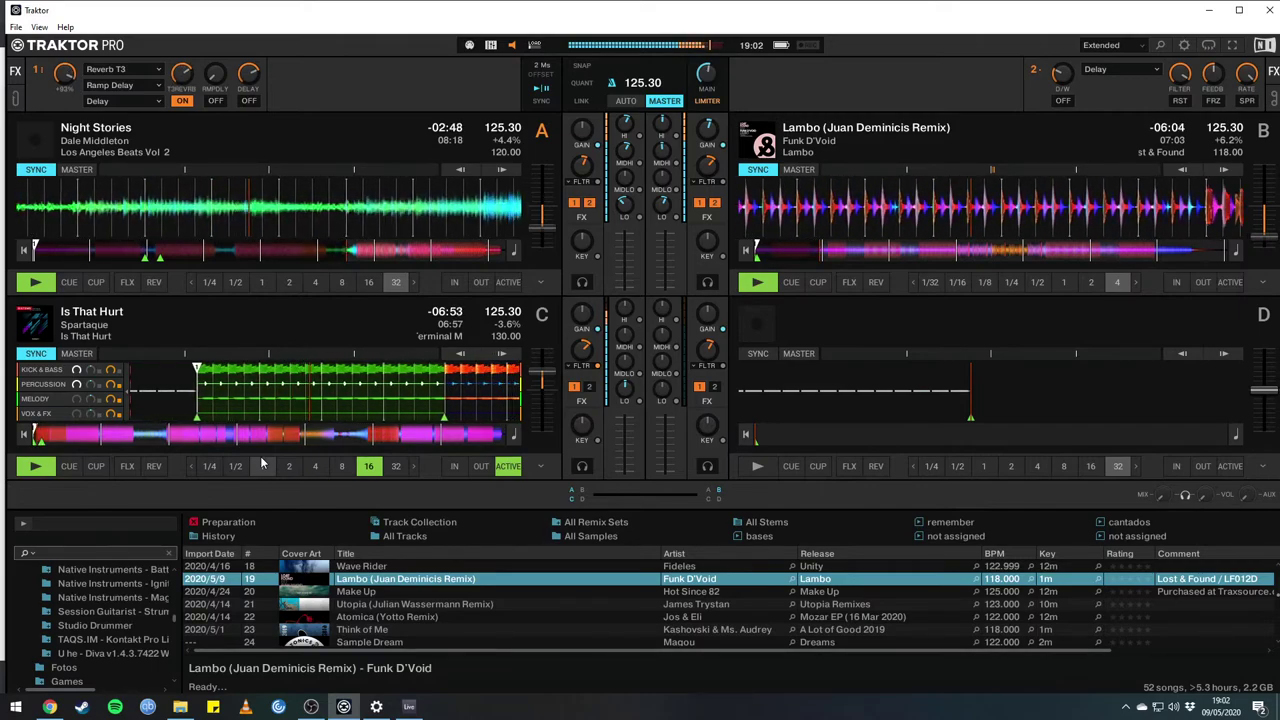
{"action": "key", "text": "4"}
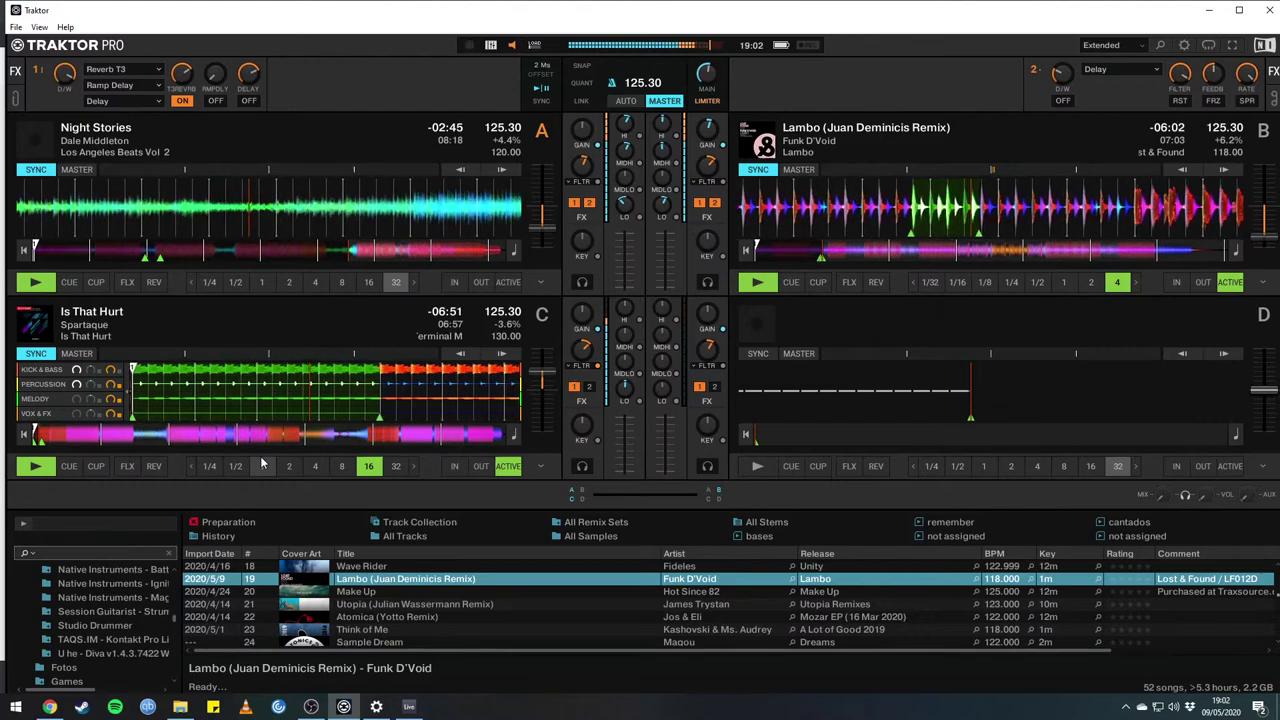
{"action": "key", "text": "4"}
{"action": "key", "text": "4"}
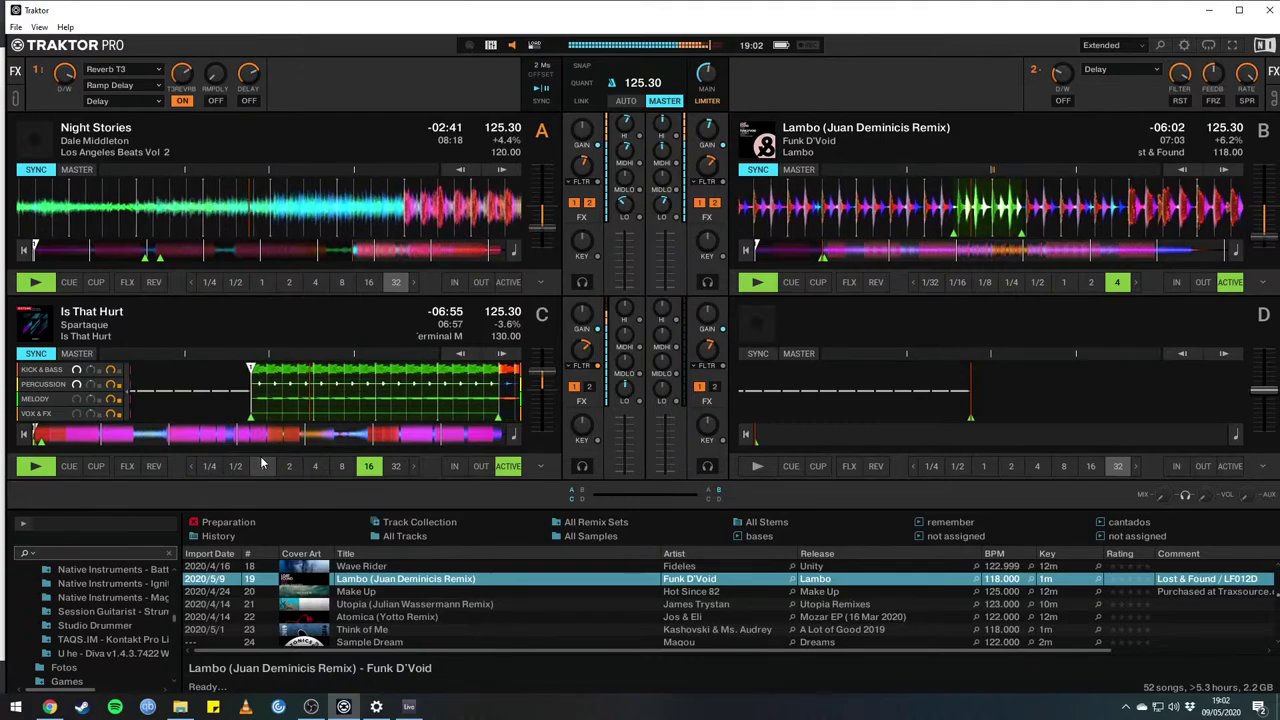
{"action": "key", "text": "4"}
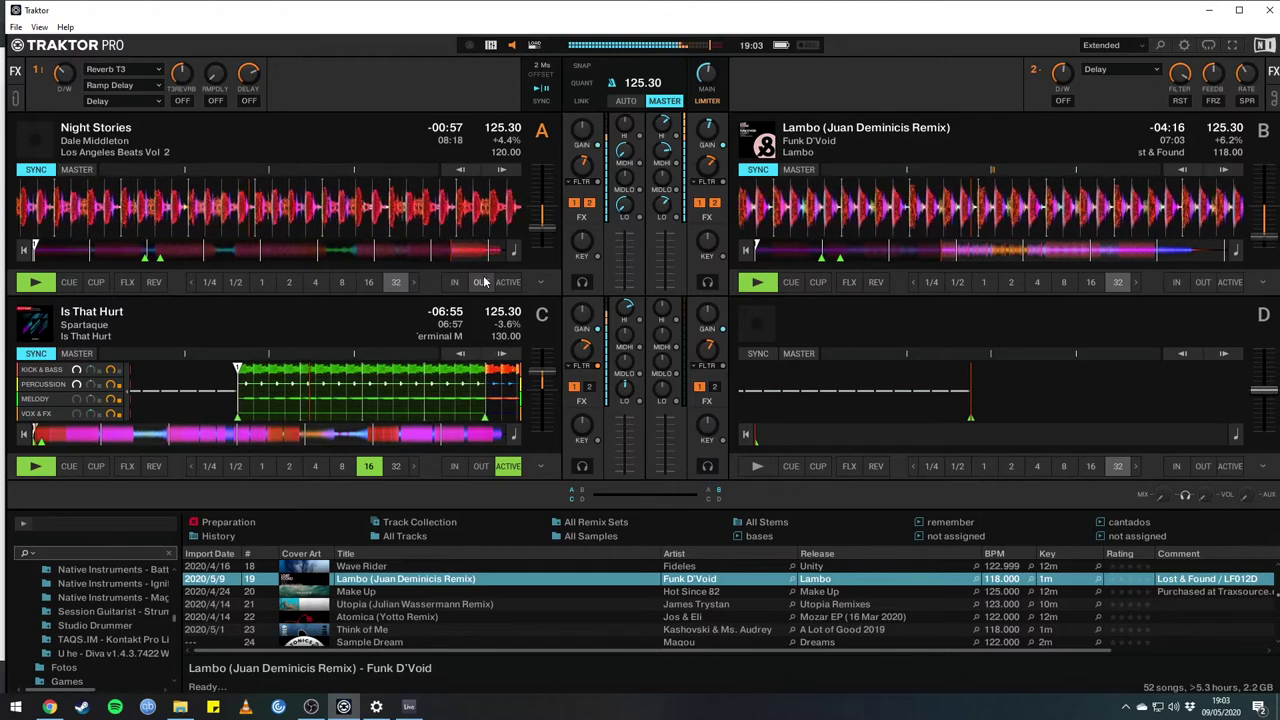
Find Devil's Water (Edu Imbernon Remix) in the enlarged track browser and load it onto deck A.
{"action": "mouse_move", "coordinate": [718, 64]}
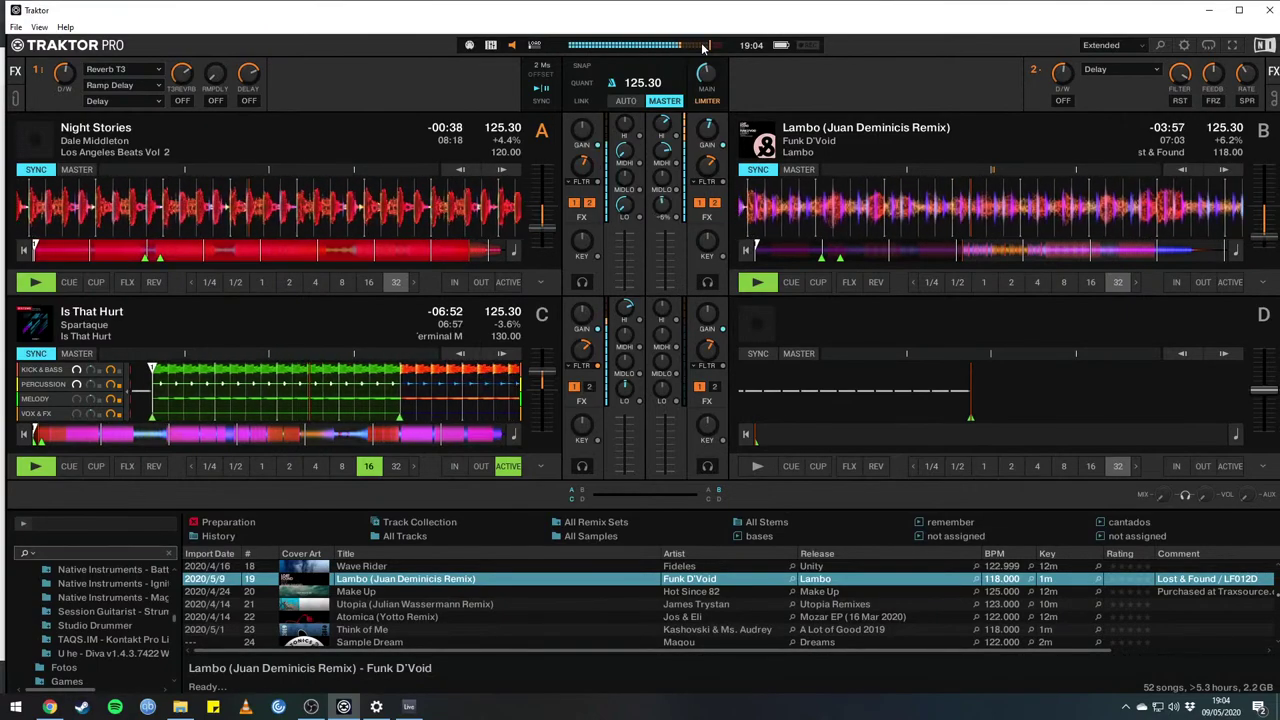
{"action": "key", "text": "Tab"}
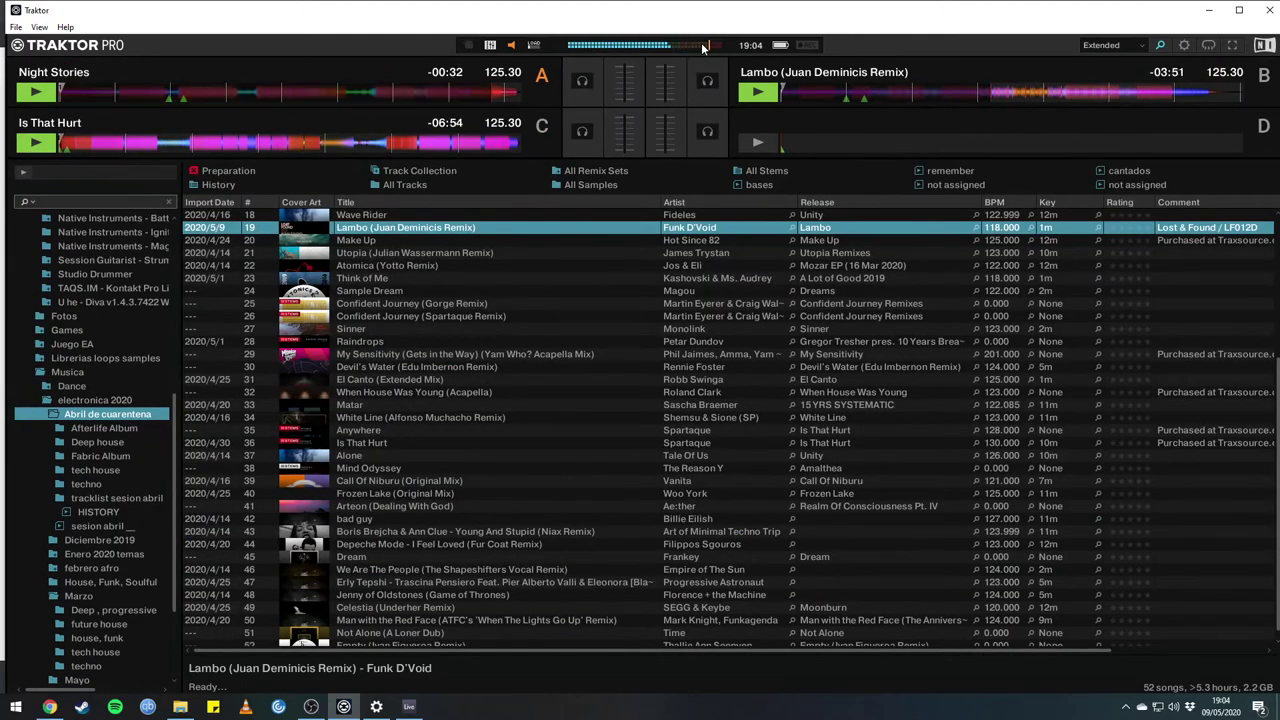
{"action": "key", "text": "Down"}
{"action": "key", "text": "Down"}
{"action": "key", "text": "Down"}
{"action": "key", "text": "Down"}
{"action": "key", "text": "Down"}
{"action": "key", "text": "Down"}
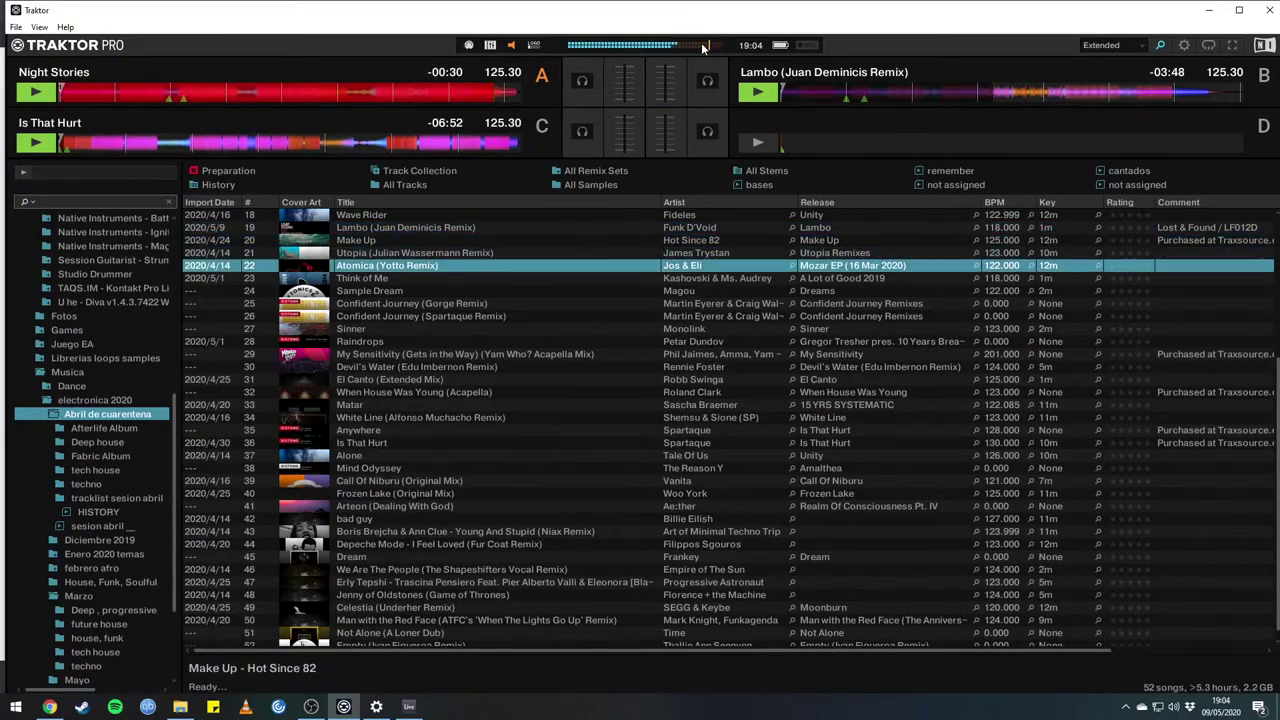
{"action": "key", "text": "Down"}
{"action": "key", "text": "Down"}
{"action": "key", "text": "Down"}
{"action": "key", "text": "Down"}
{"action": "key", "text": "Down"}
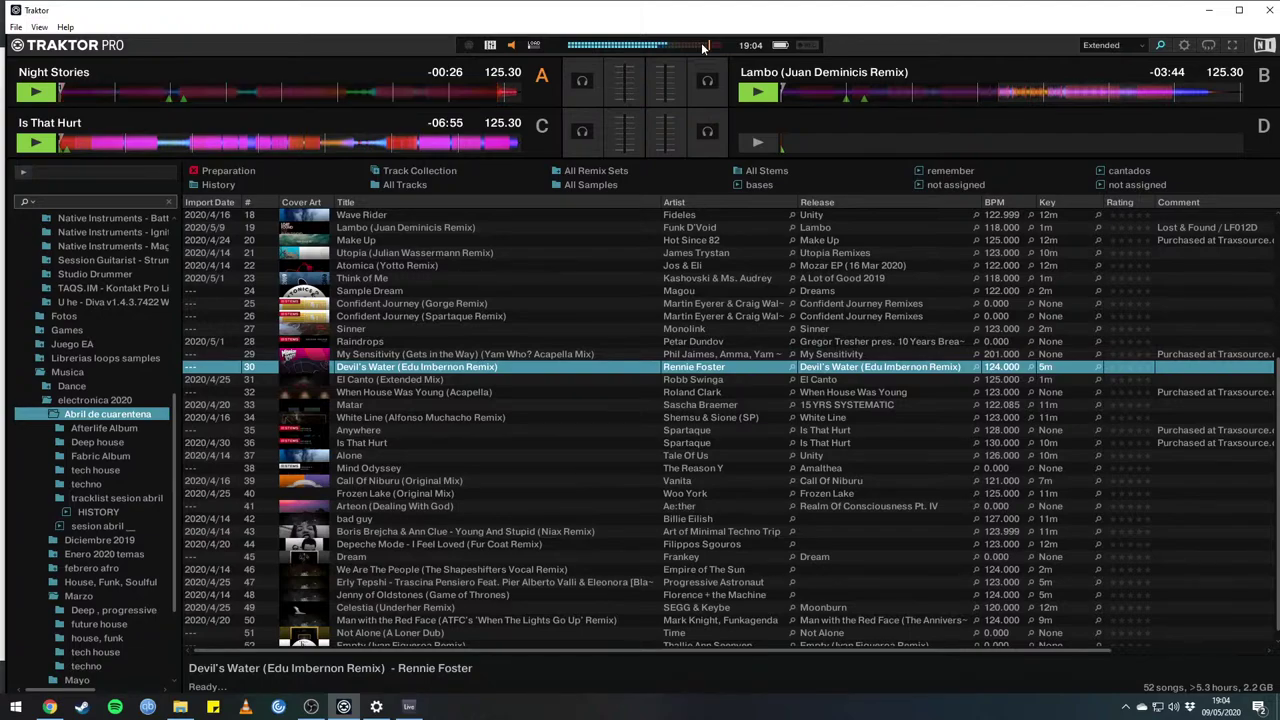
{"action": "key", "text": "ctrl+Left"}
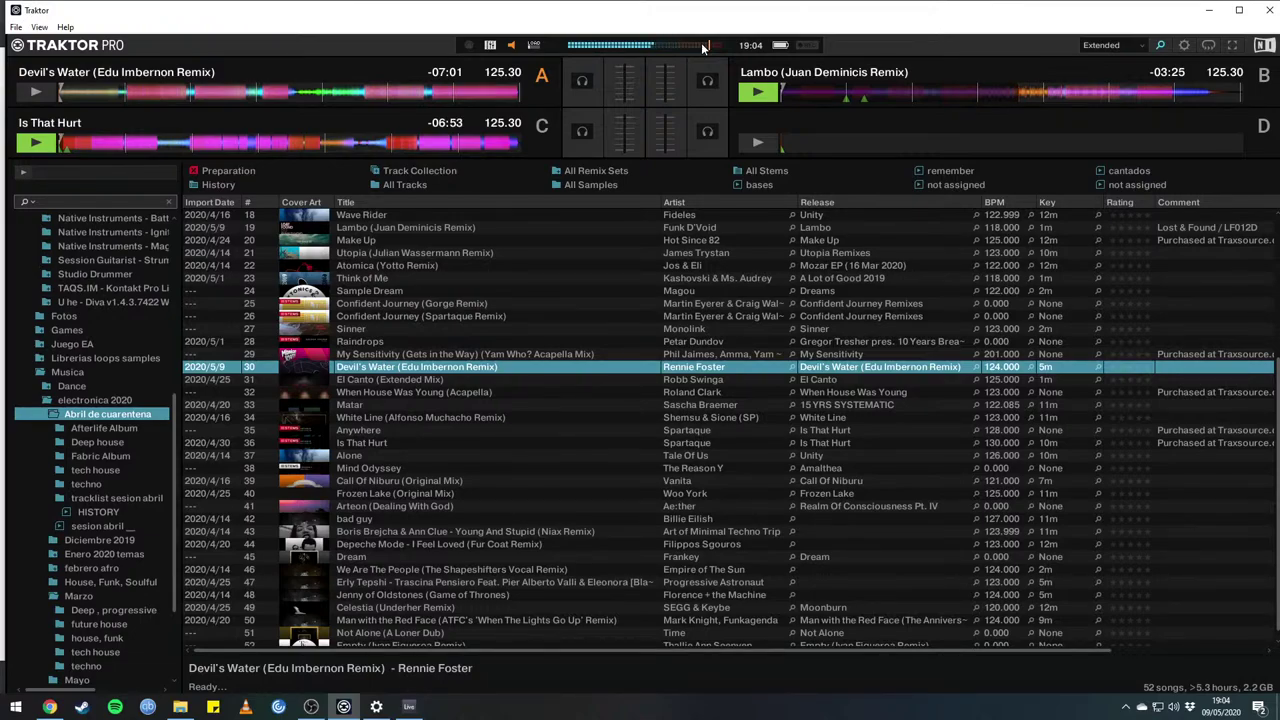
Select Depeche Mode - I Feel Loved (Fur Coat Remix) in the track list and return to the full deck view.
{"action": "left_click", "coordinate": [386, 545]}
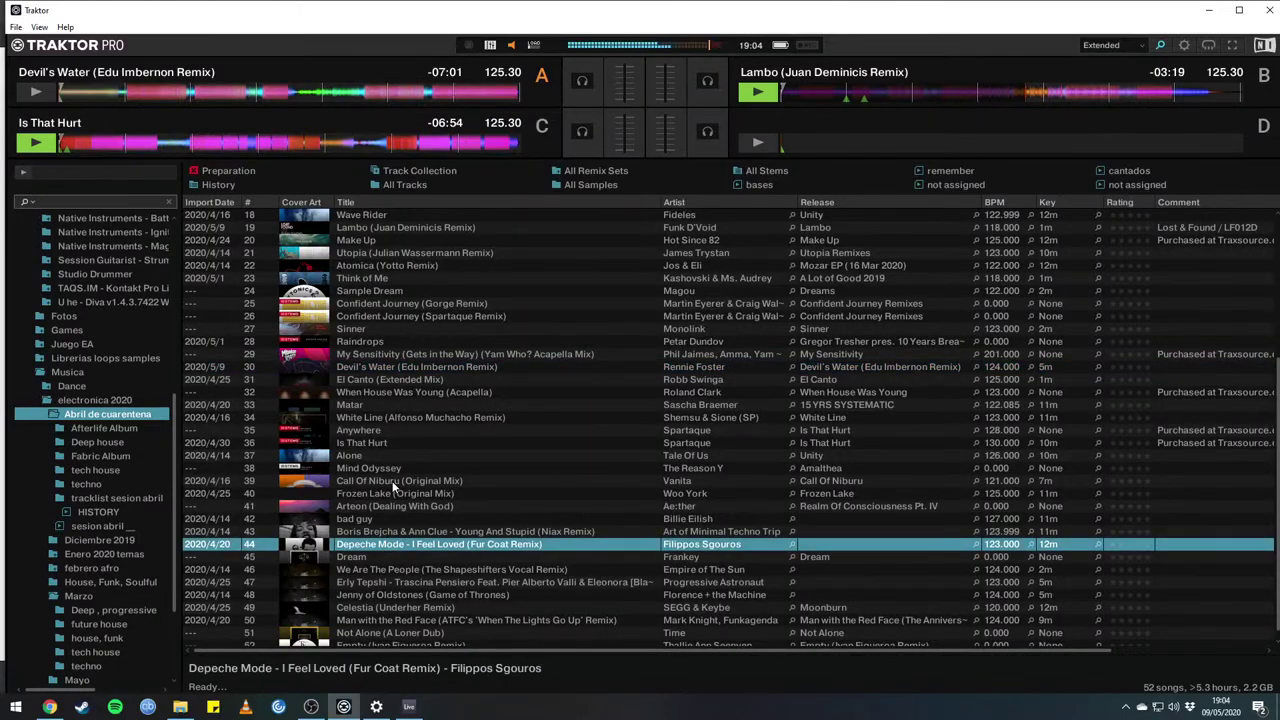
{"action": "key", "text": "ctrl+space"}
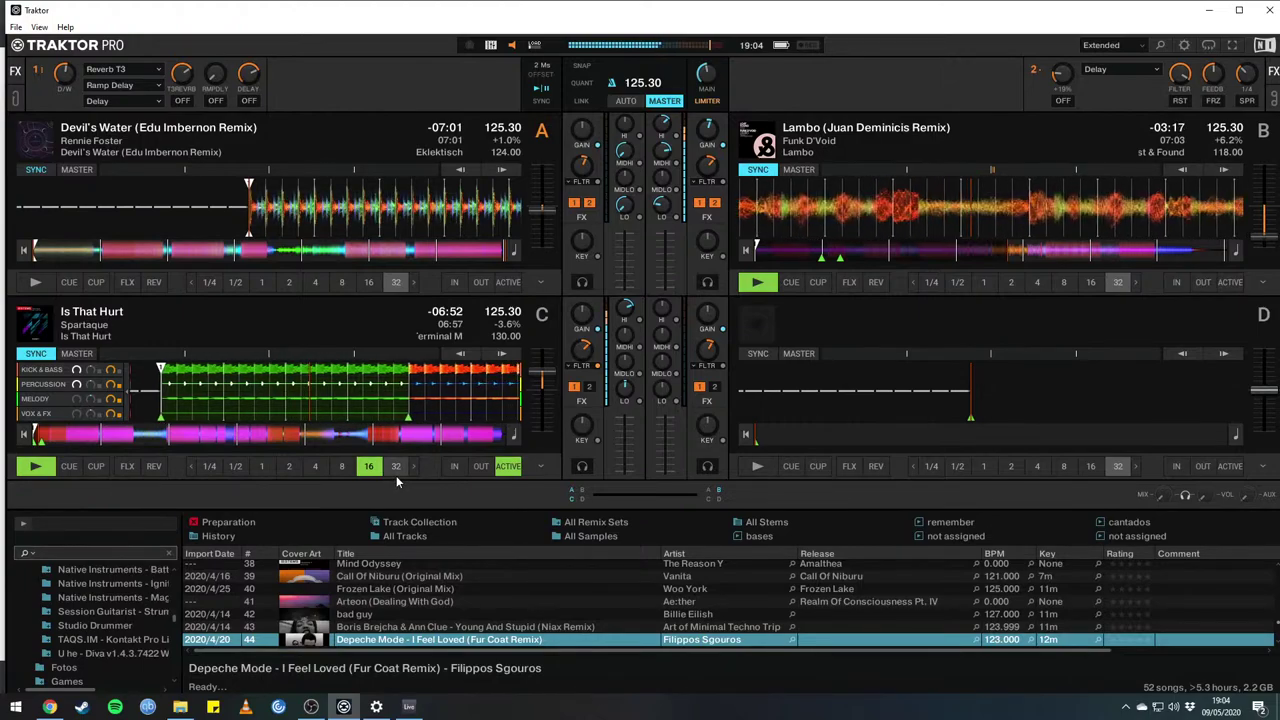
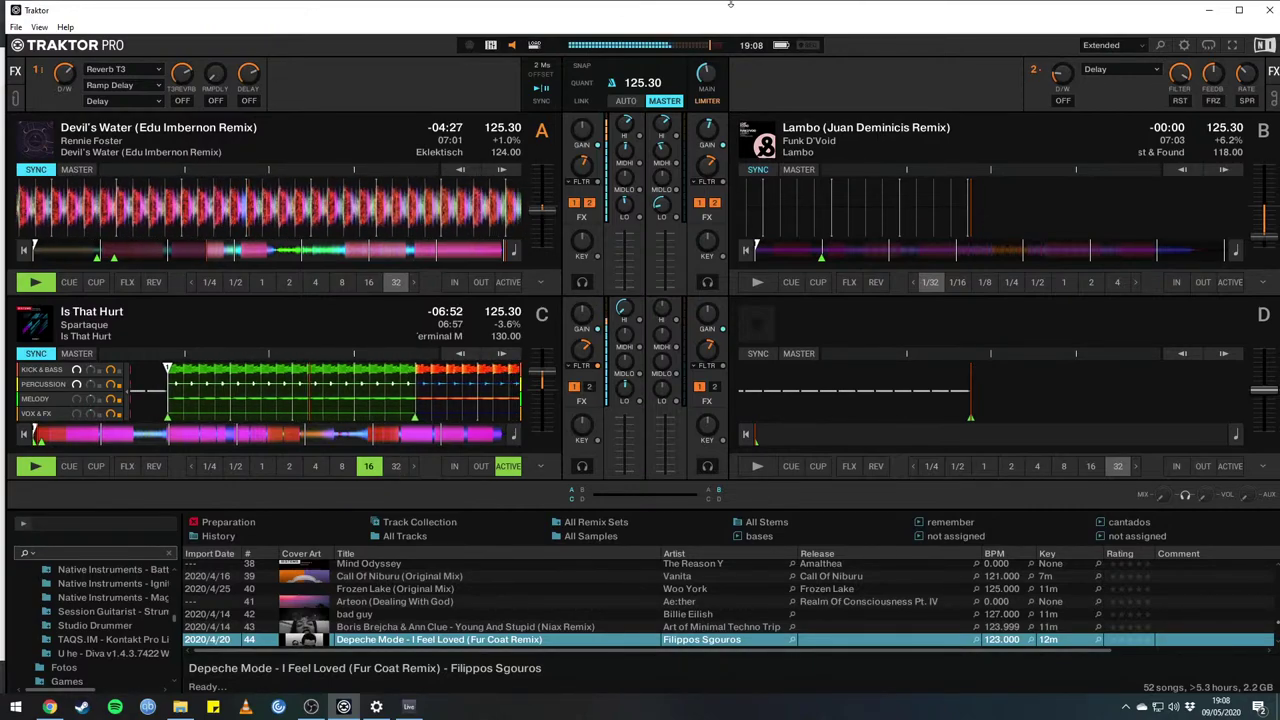
Raise the high EQ slightly on deck C and mute the Kick & Bass stem of Is That Hurt.
{"action": "left_click_drag", "start_coordinate": [623, 307], "coordinate": [623, 303]}
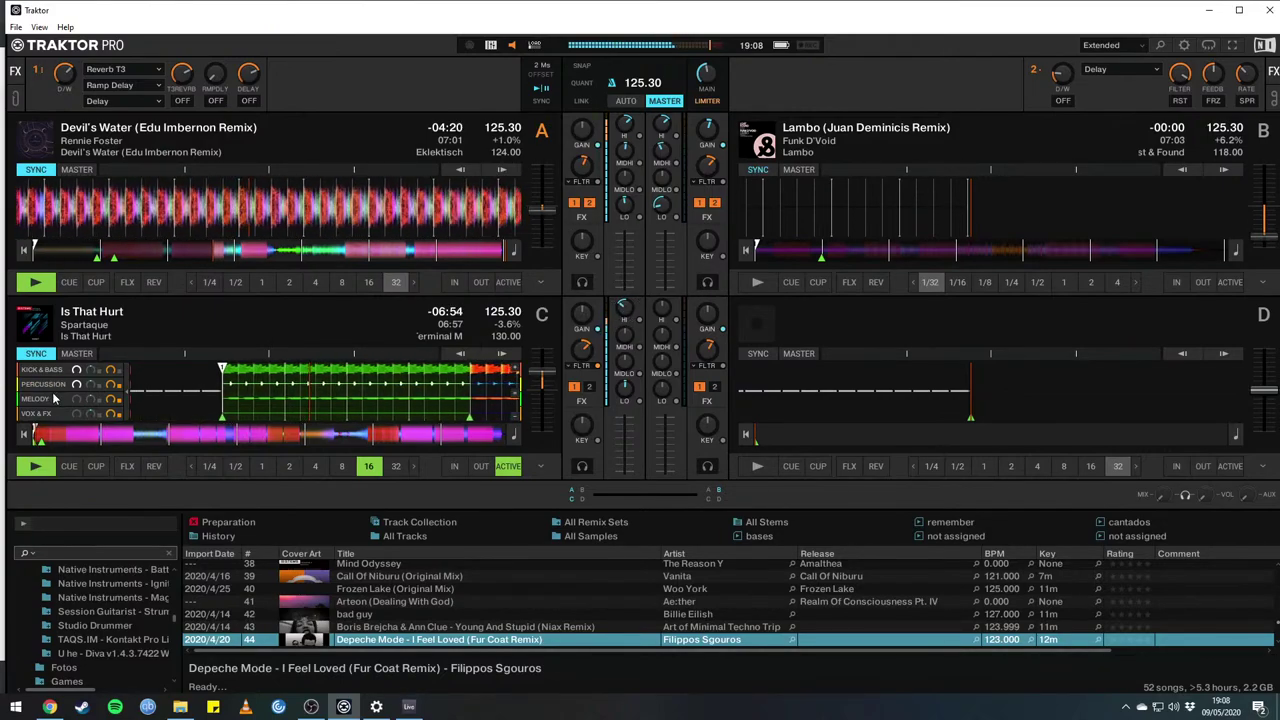
{"action": "left_click_drag", "start_coordinate": [40, 369], "coordinate": [40, 366]}
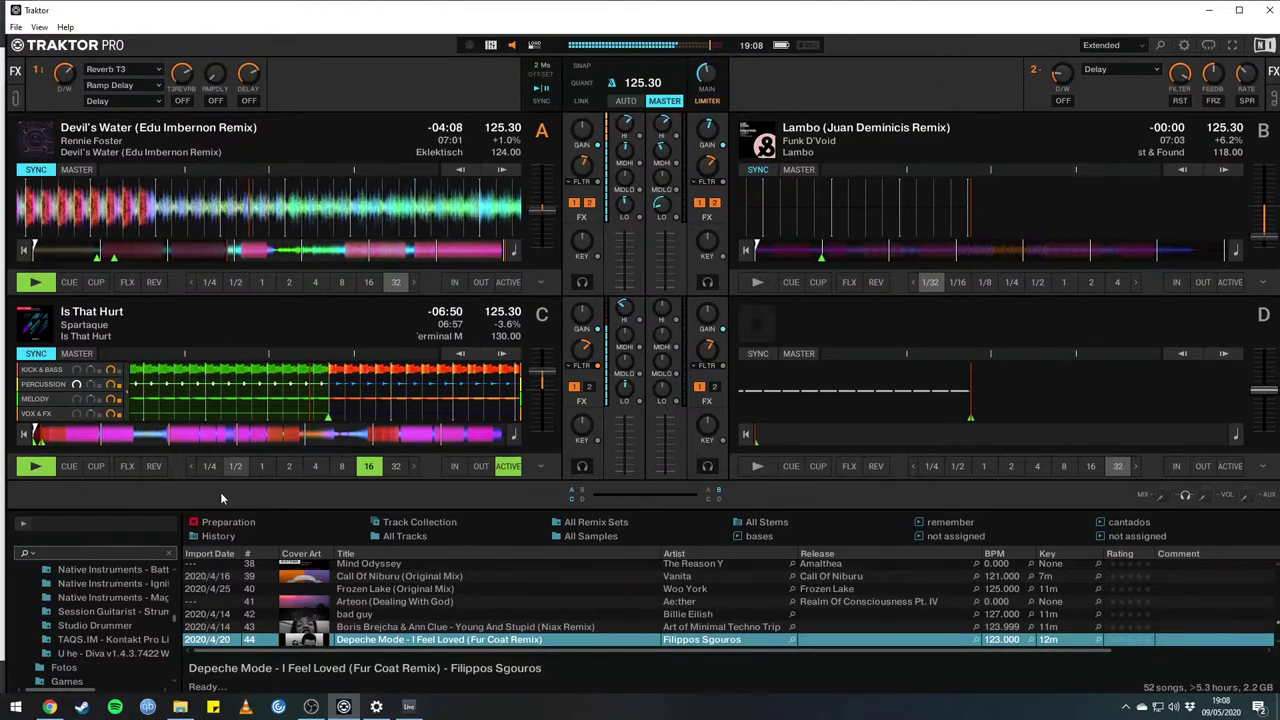
Shorten the Is That Hurt loop on deck C to 4 beats.
{"action": "left_click", "coordinate": [341, 466]}
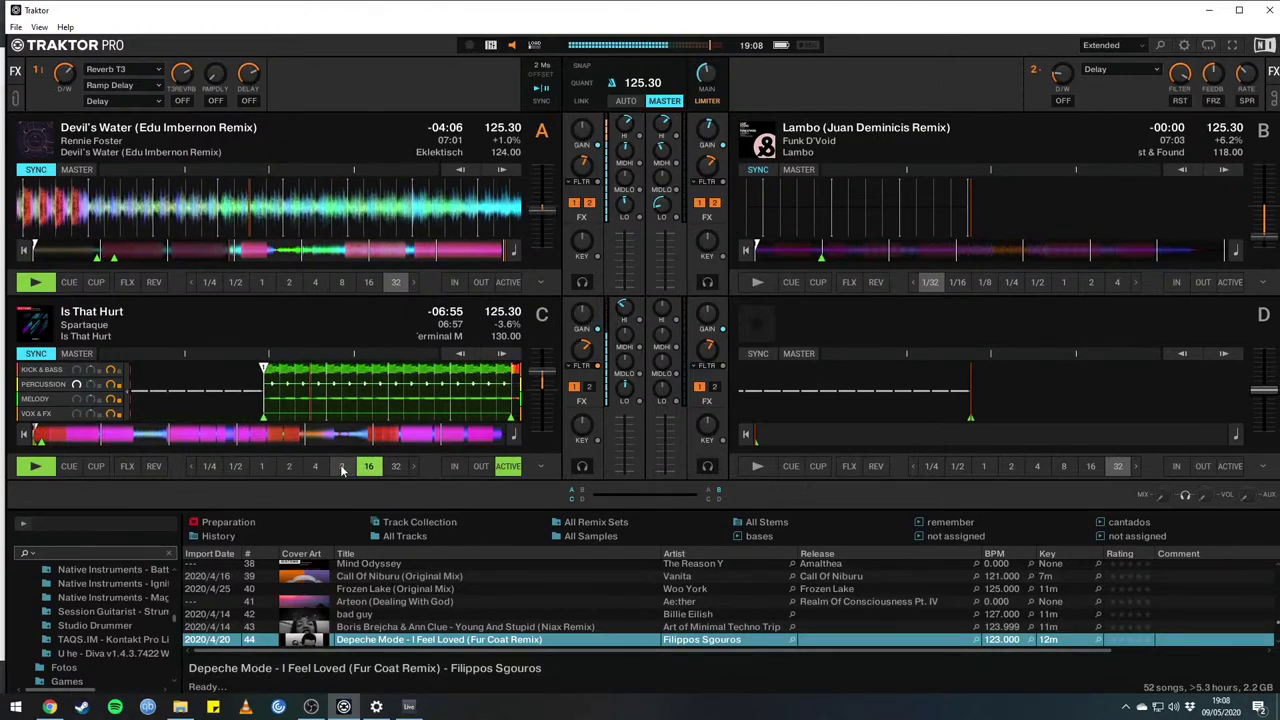
{"action": "left_click", "coordinate": [315, 466]}
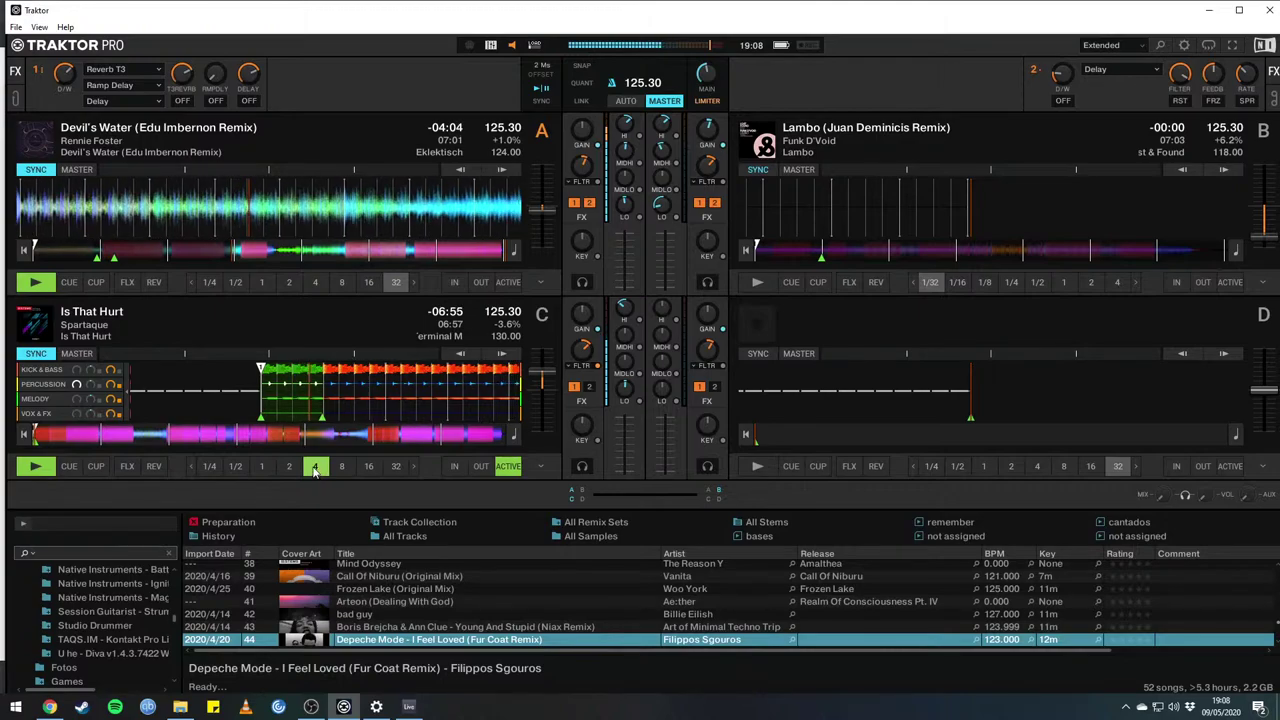
Shorten the Is That Hurt loop on deck C to 1/8 beat and load Depeche Mode - I Feel Loved (Fur Coat Remix) onto deck B.
{"action": "left_click", "coordinate": [207, 466]}
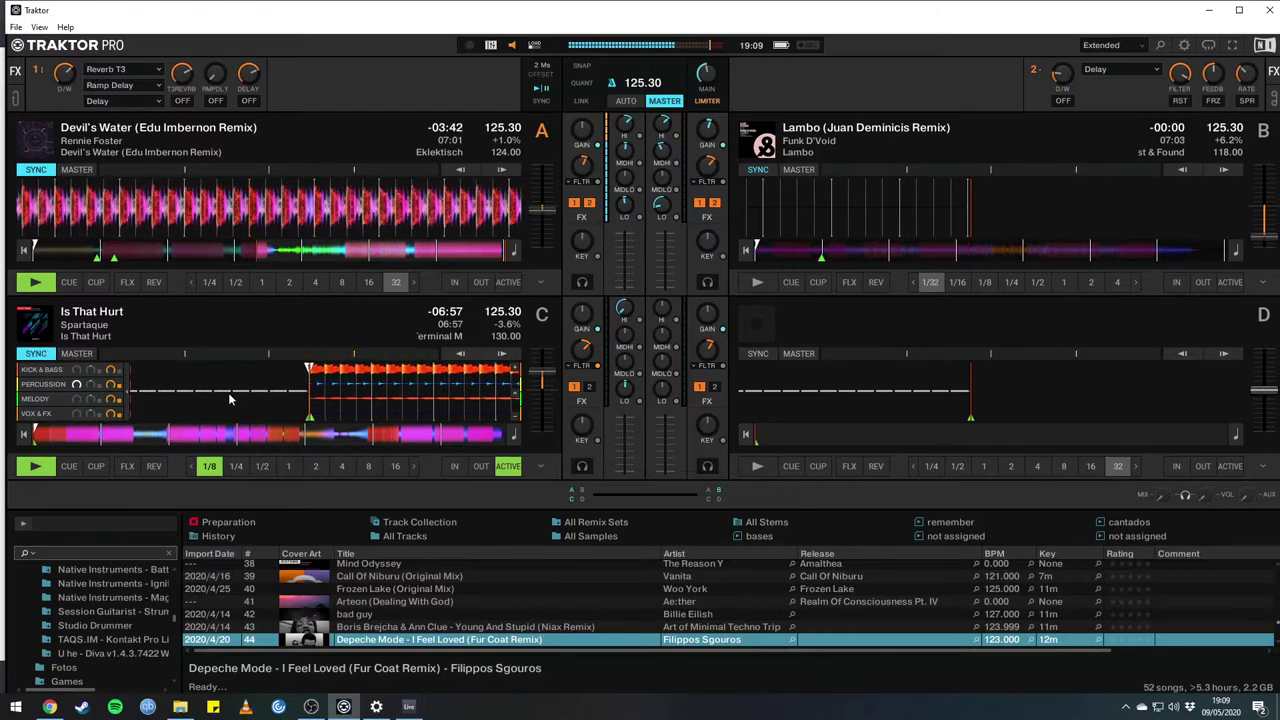
{"action": "left_click_drag", "start_coordinate": [332, 641], "coordinate": [900, 200]}
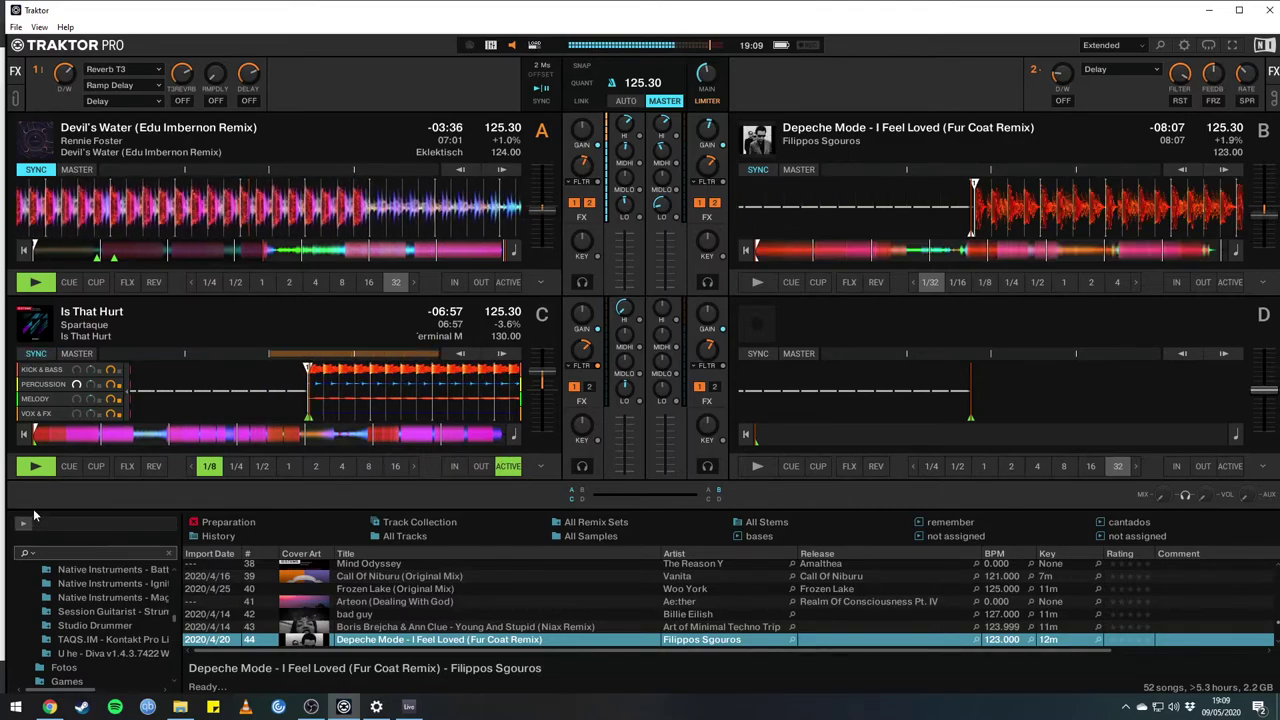
Stop Is That Hurt on deck C and apply a short burst of the T3 reverb effect.
{"action": "left_click", "coordinate": [35, 466]}
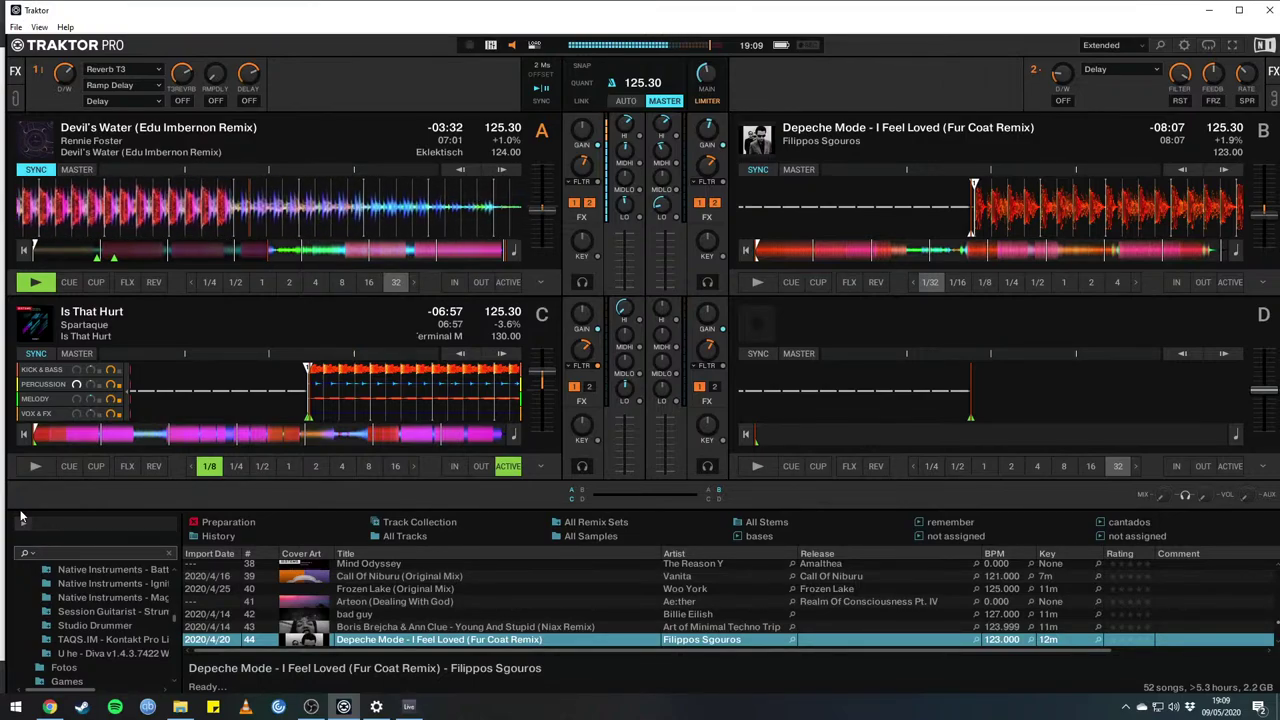
{"action": "key", "text": "1"}
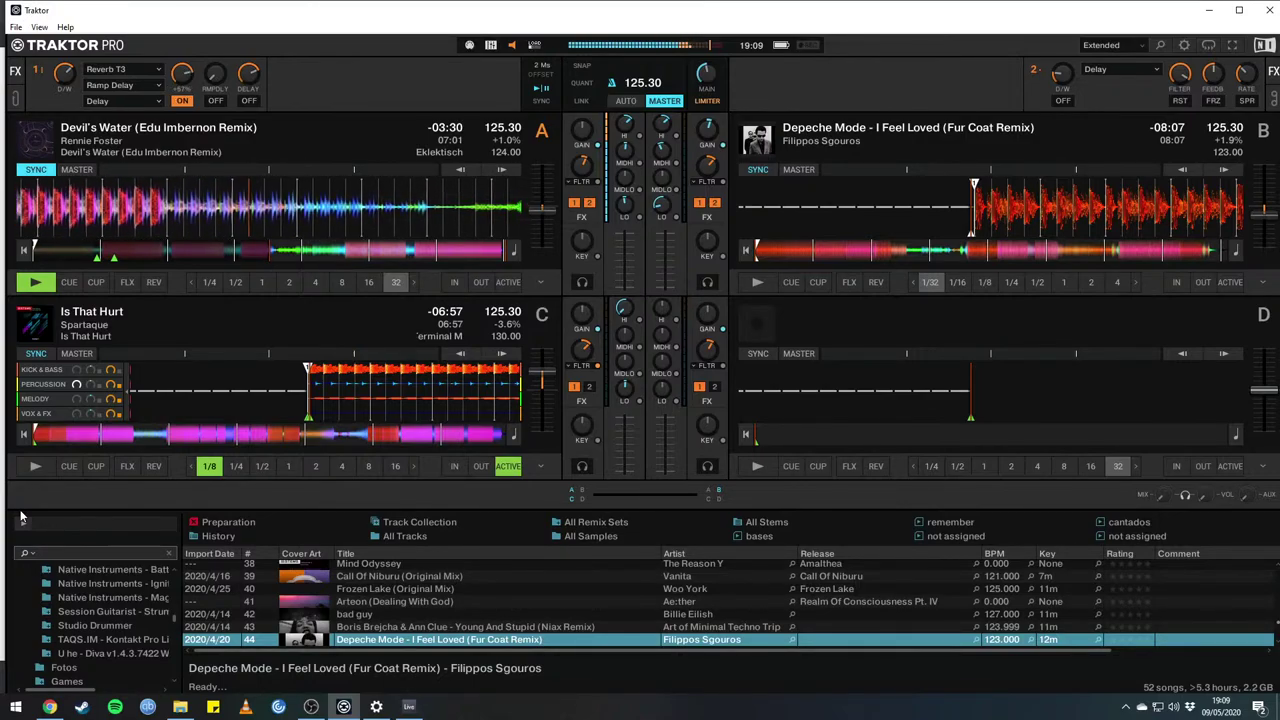
{"action": "key", "text": "1"}
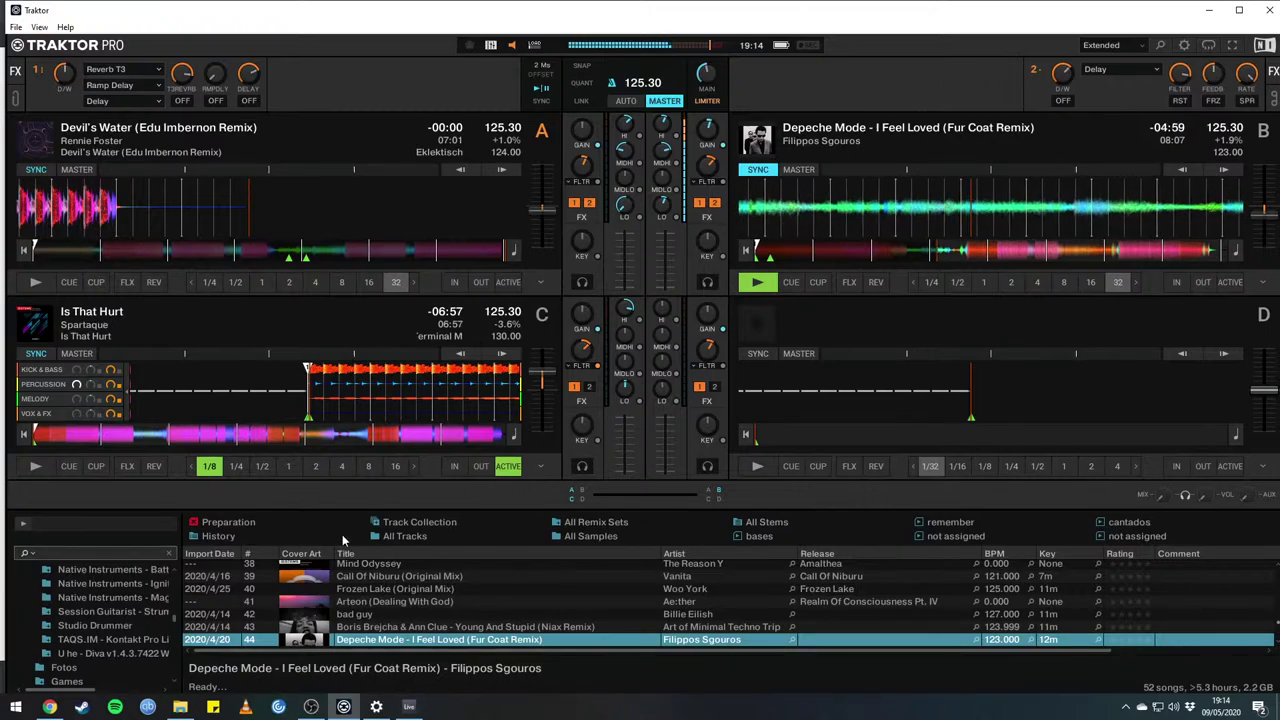
Enlarge the track browser and open the techno folder under Abril de cuarentena.
{"action": "key", "text": "ctrl+Tab"}
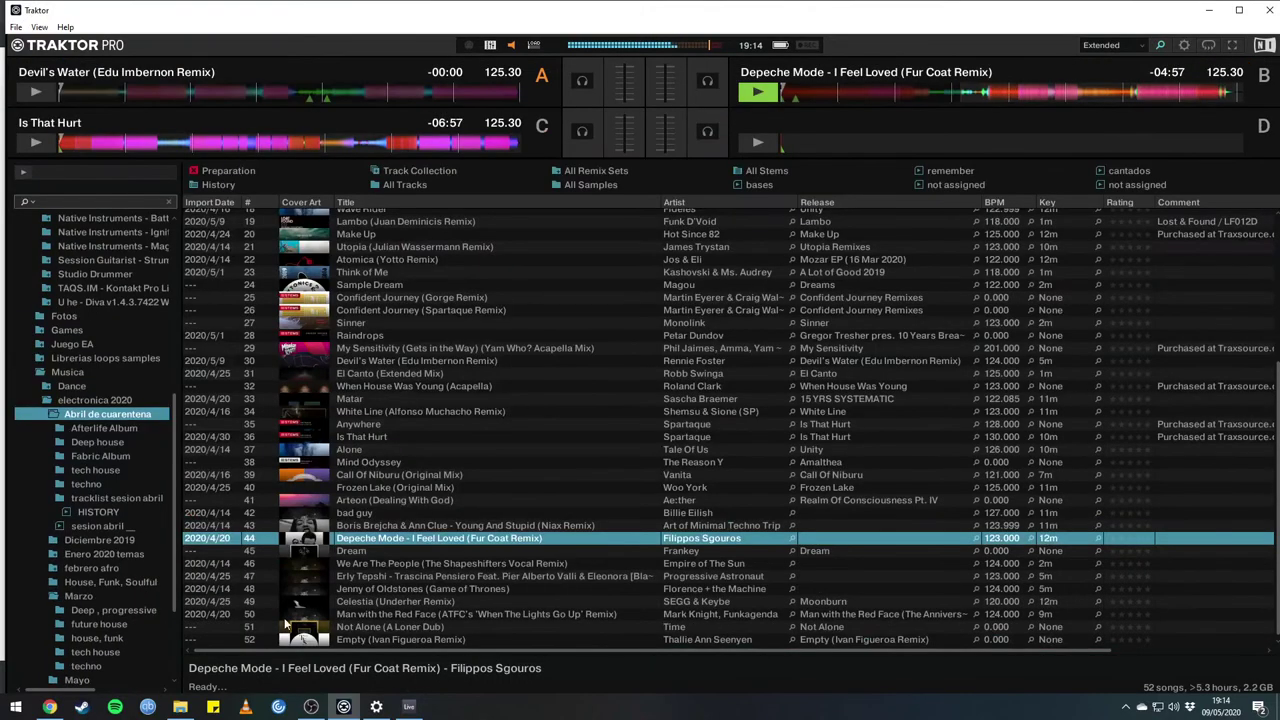
{"action": "key", "text": "Down"}
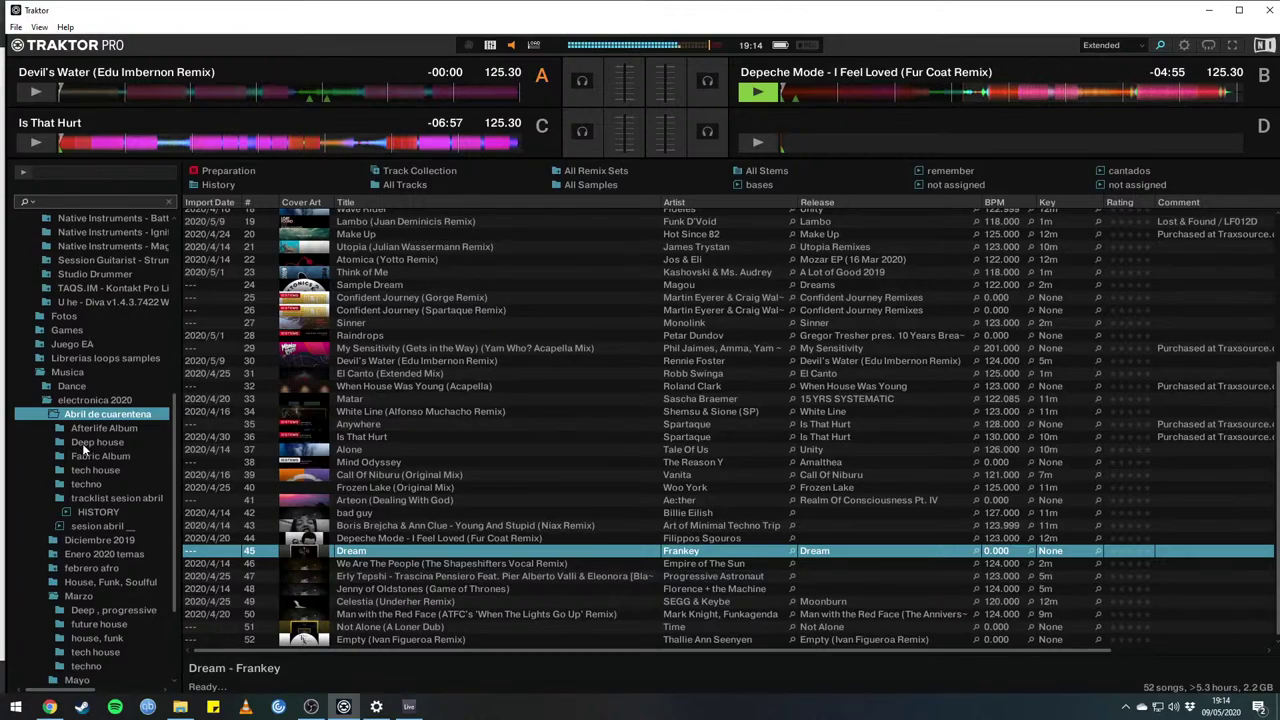
{"action": "left_click", "coordinate": [83, 448]}
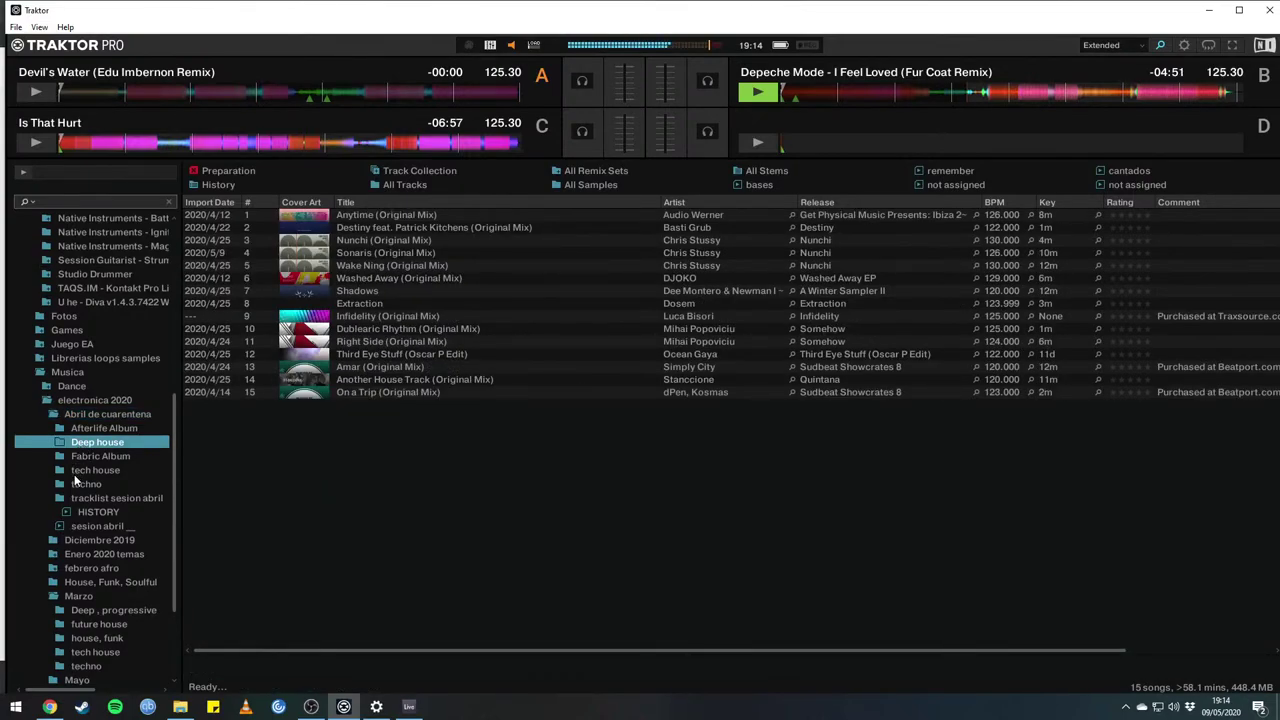
{"action": "left_click", "coordinate": [78, 484]}
Select Der Sturm kommt (Original Mix) in the techno list and load it onto deck A.
{"action": "key", "text": "Down"}
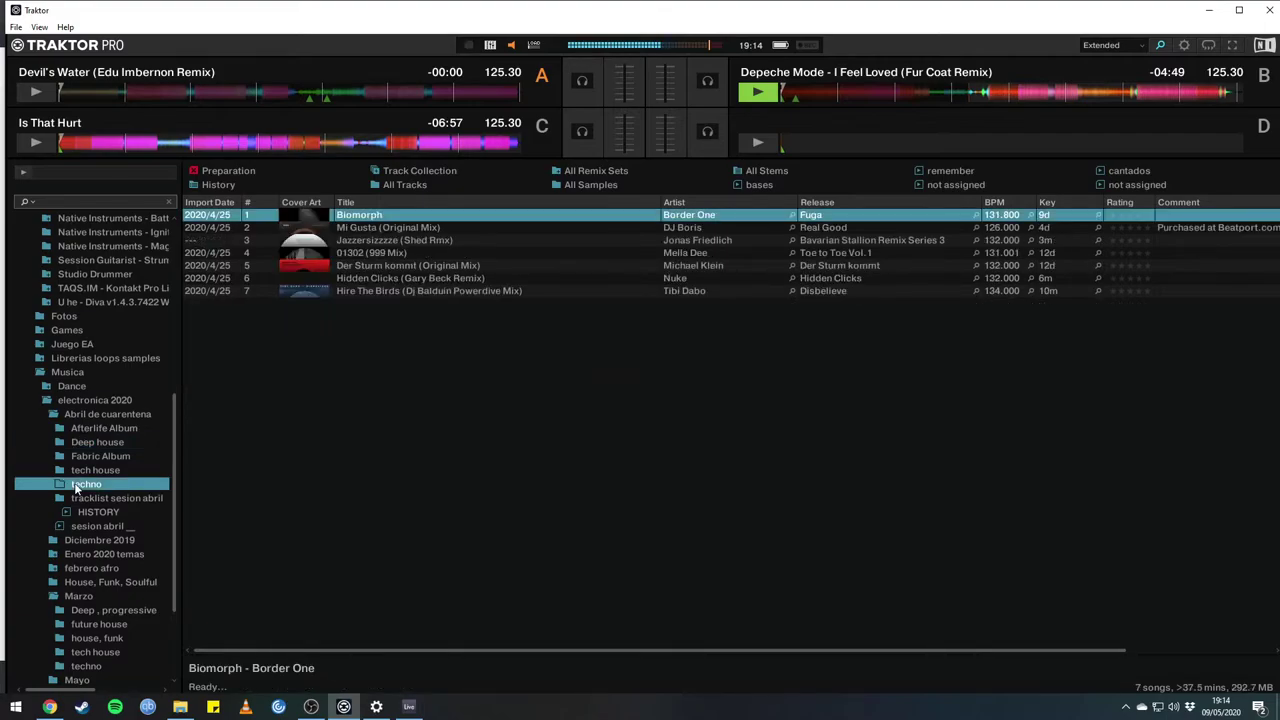
{"action": "key", "text": "Down"}
{"action": "key", "text": "Down"}
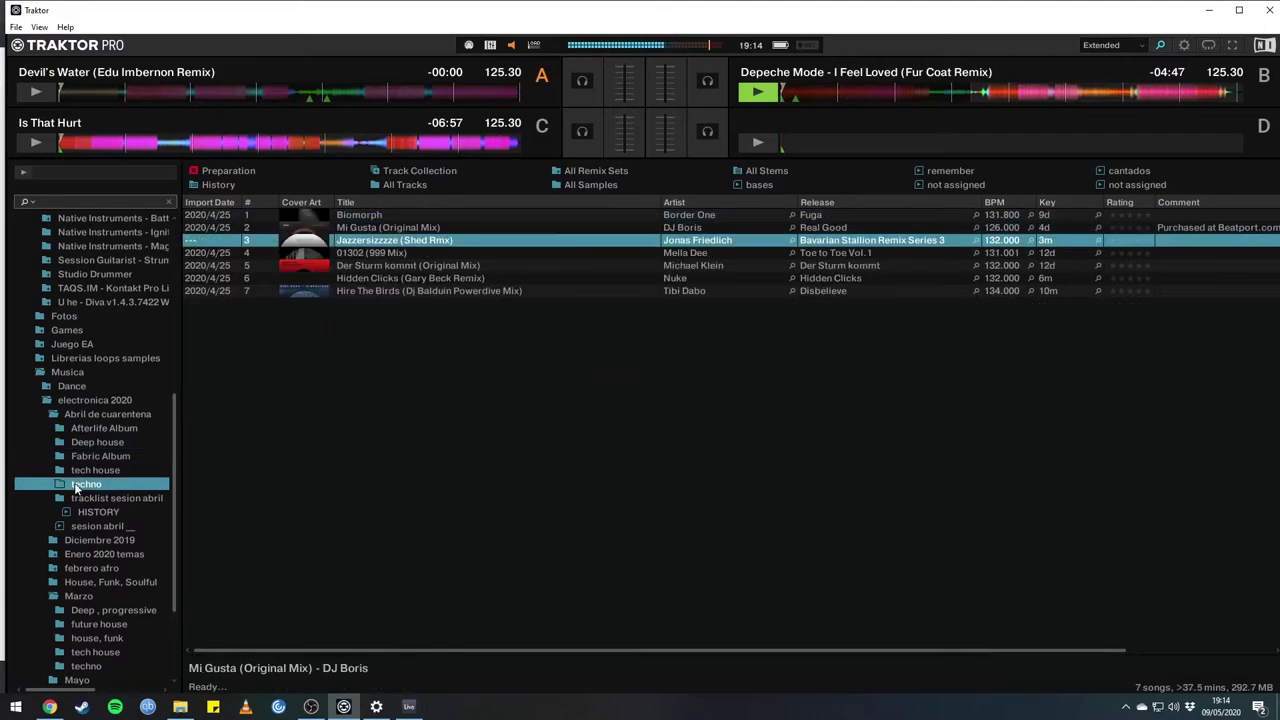
{"action": "key", "text": "Down"}
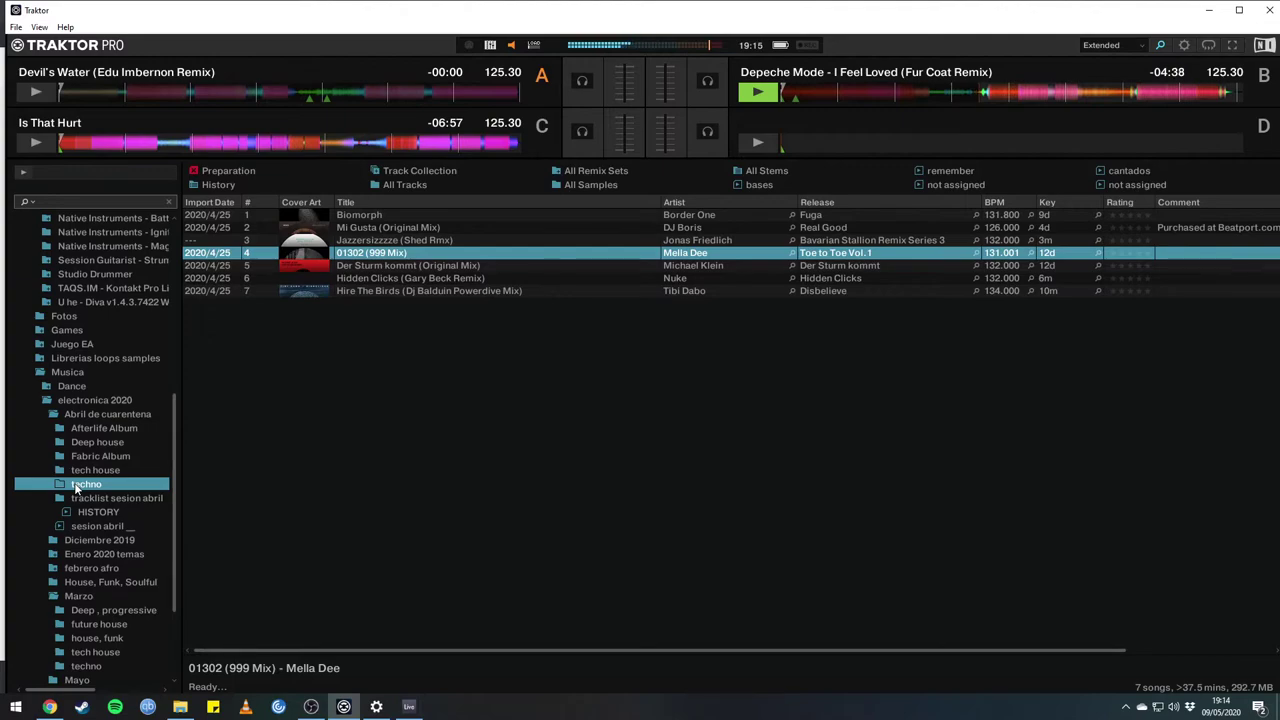
{"action": "key", "text": "Down"}
{"action": "key", "text": "ctrl+Left"}
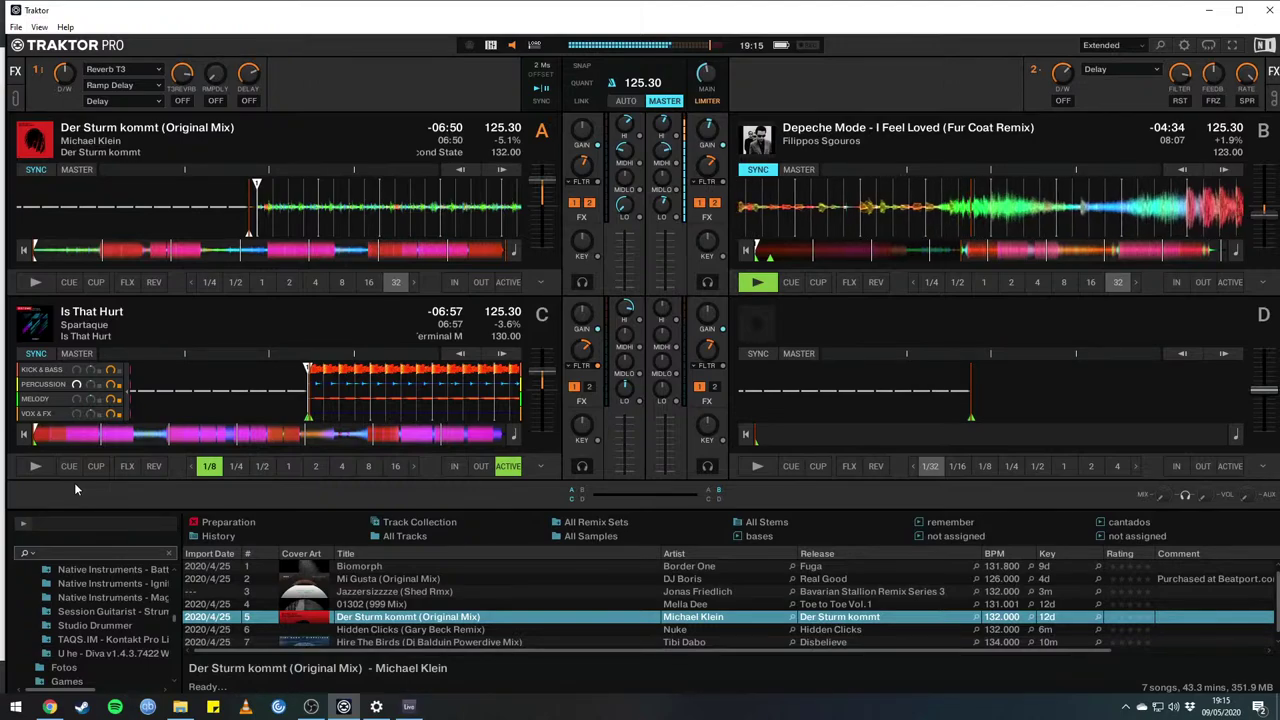
Start Der Sturm kommt (Original Mix) on deck A in sync with the track on deck B.
{"action": "key", "text": "ctrl+1"}
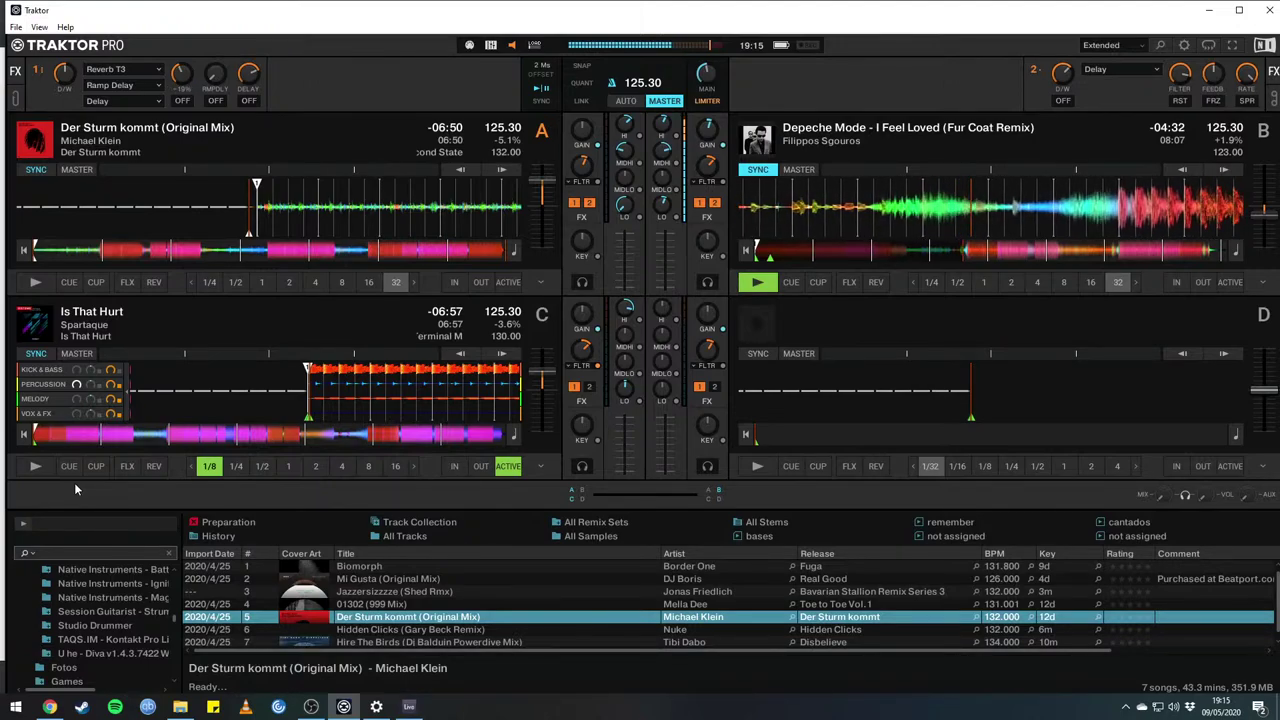
{"action": "key", "text": "ctrl+1"}
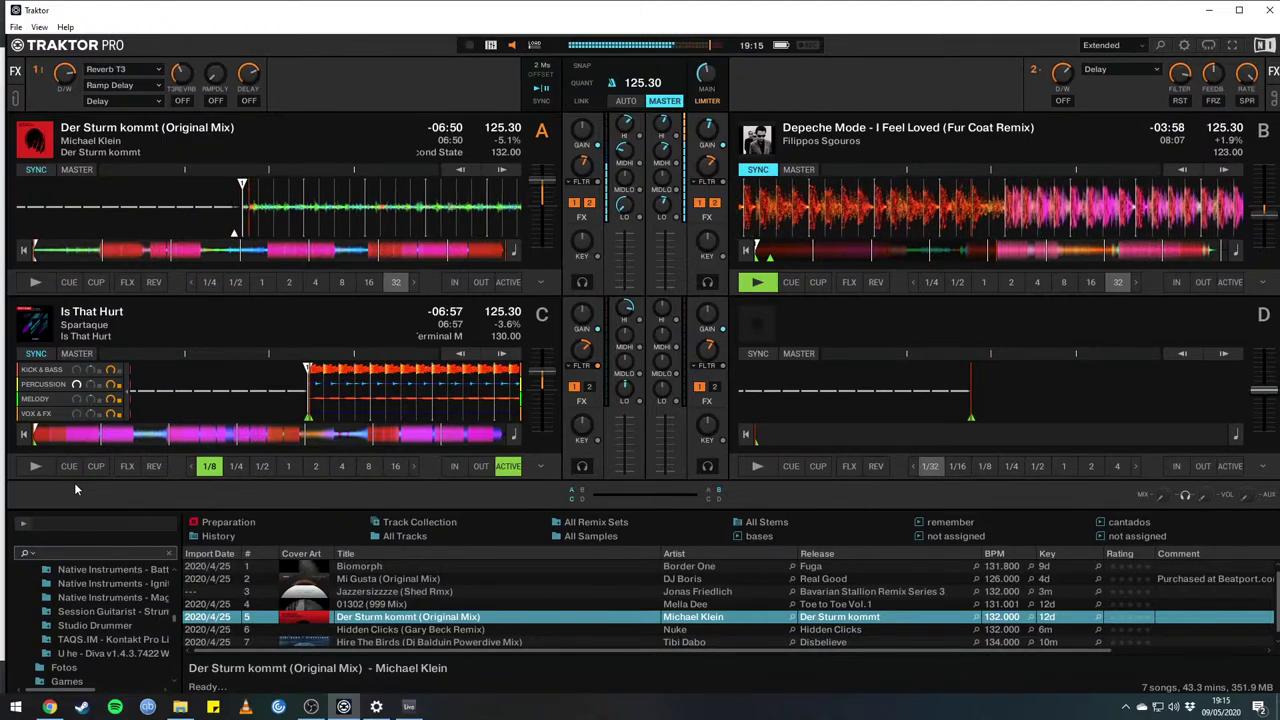
{"action": "key", "text": "space"}
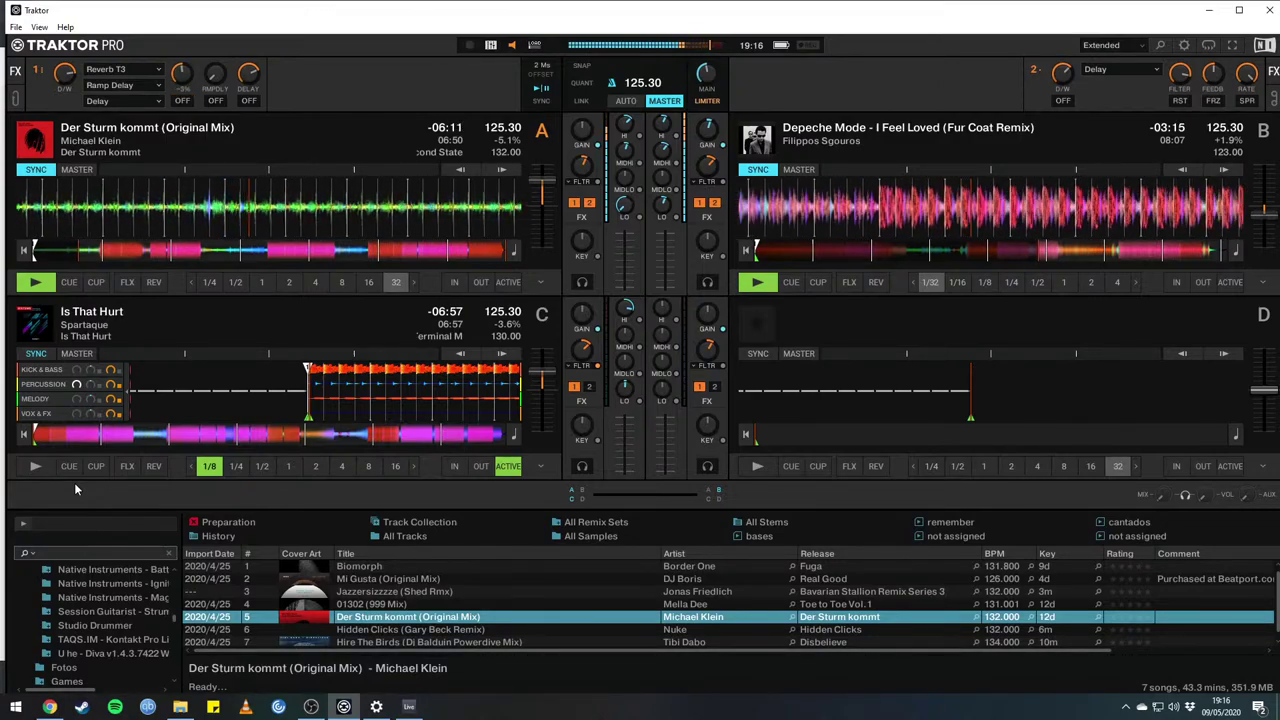
Reduce the loop size on deck A to 16 beats.
{"action": "key", "text": "Down"}
{"action": "key", "text": "Down"}
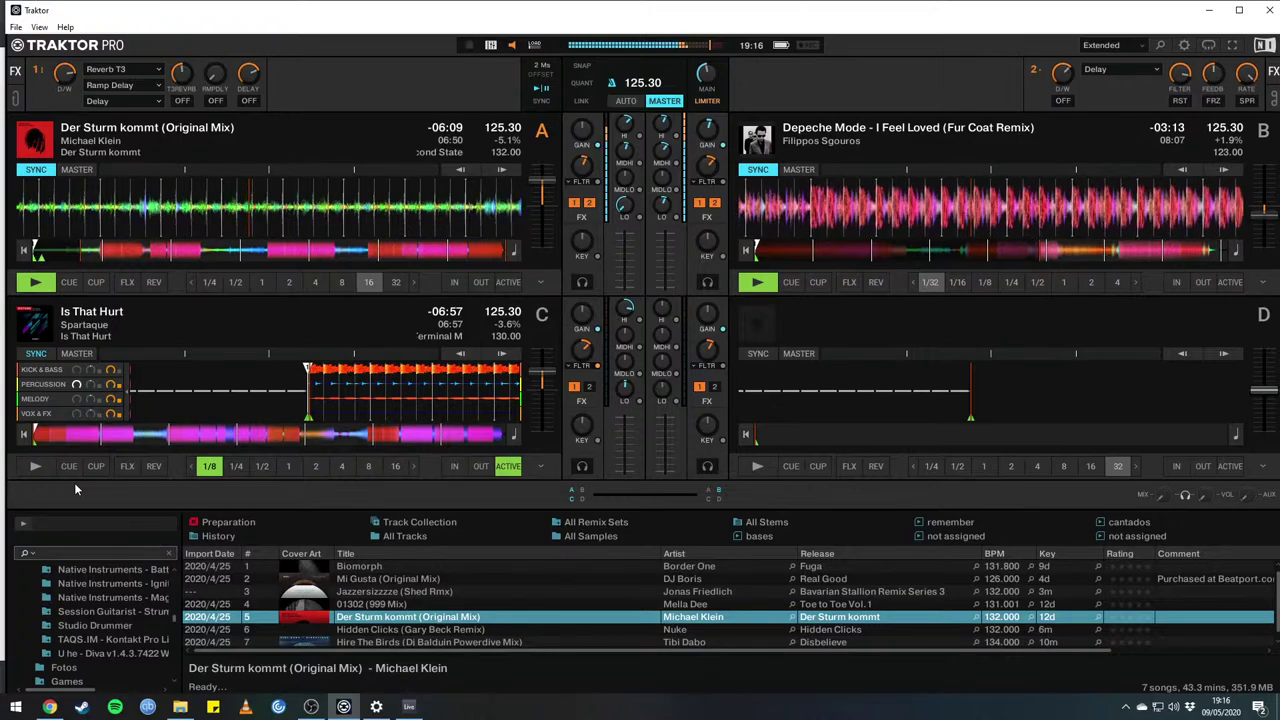
{"action": "key", "text": "Return"}
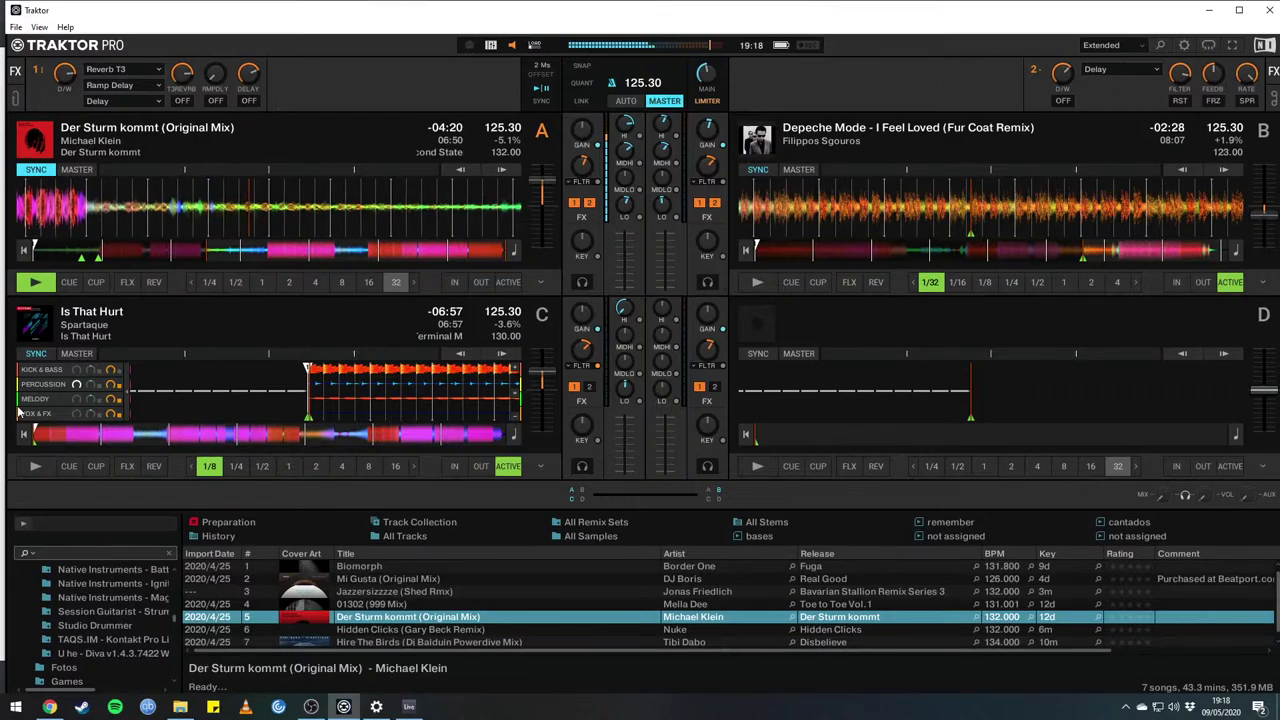
Turn on Flux mode for deck A and shorten the Der Sturm kommt loop to 1/32 beat.
{"action": "key", "text": "f"}
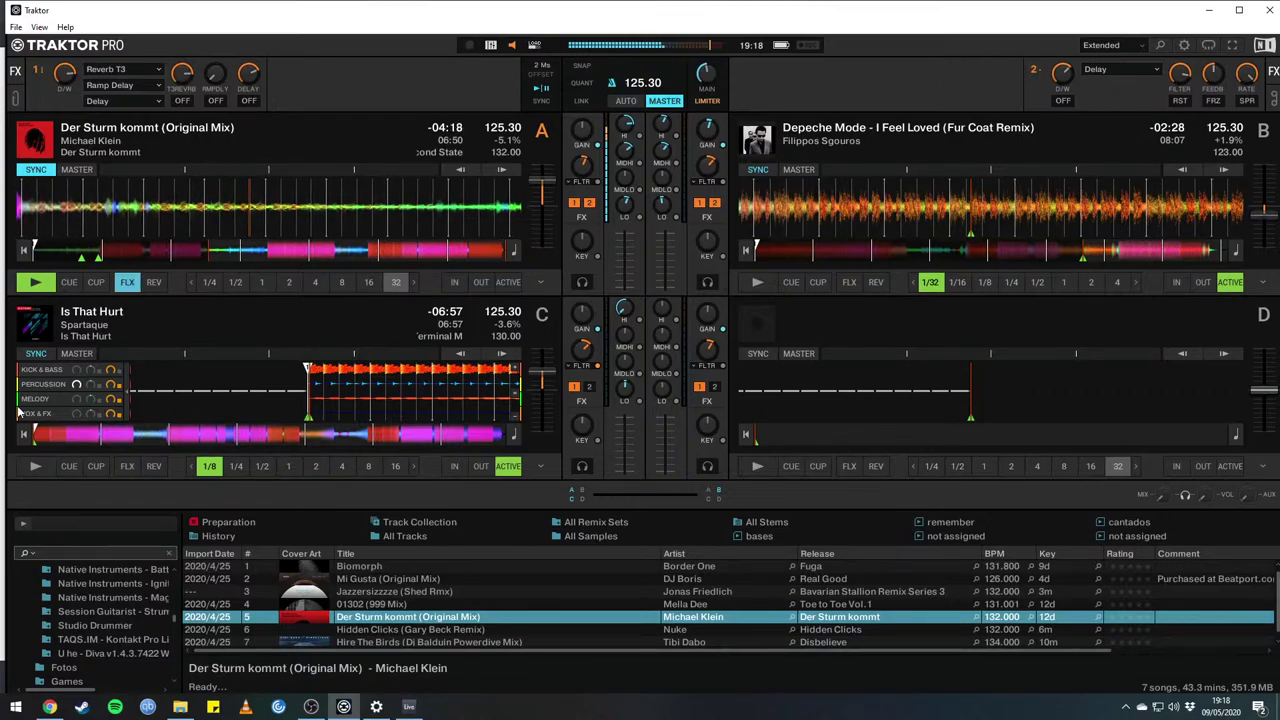
{"action": "key", "text": "Down"}
{"action": "key", "text": "Down"}
{"action": "key", "text": "Down"}
{"action": "key", "text": "Down"}
{"action": "key", "text": "Down"}
{"action": "key", "text": "Down"}
{"action": "key", "text": "Down"}
{"action": "key", "text": "Down"}
{"action": "key", "text": "Down"}
{"action": "key", "text": "Down"}
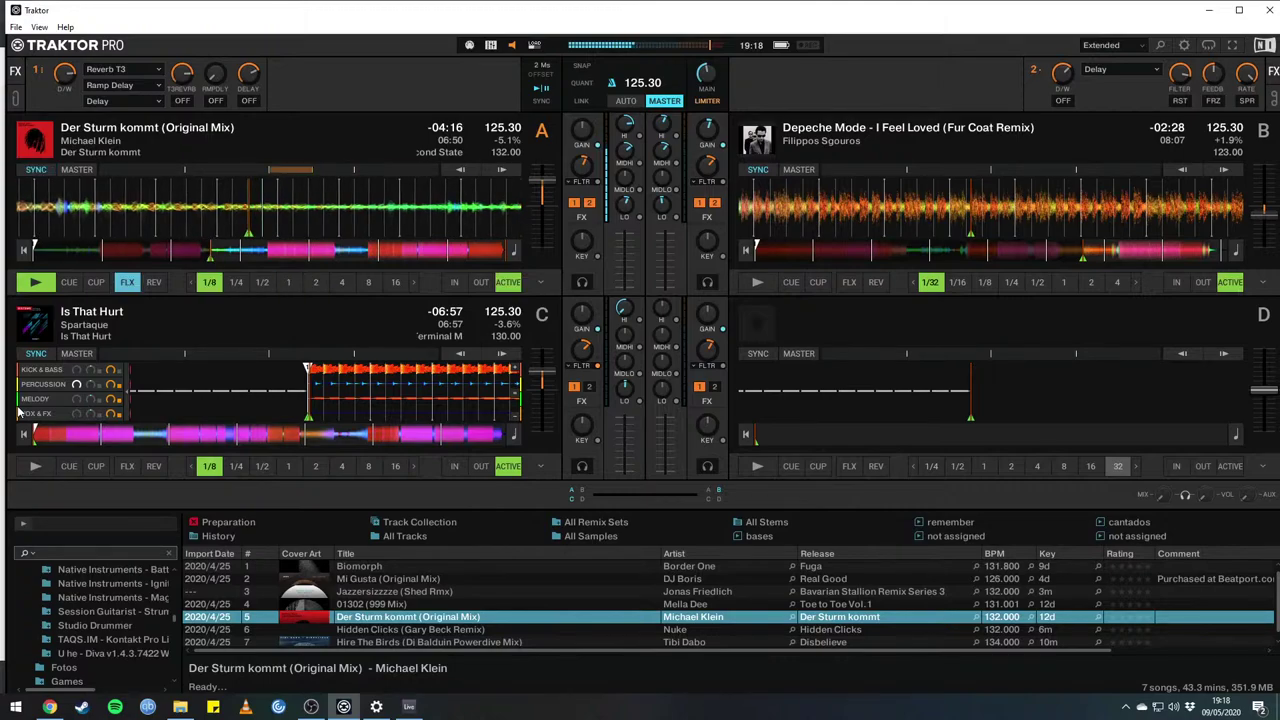
{"action": "key", "text": "Home"}
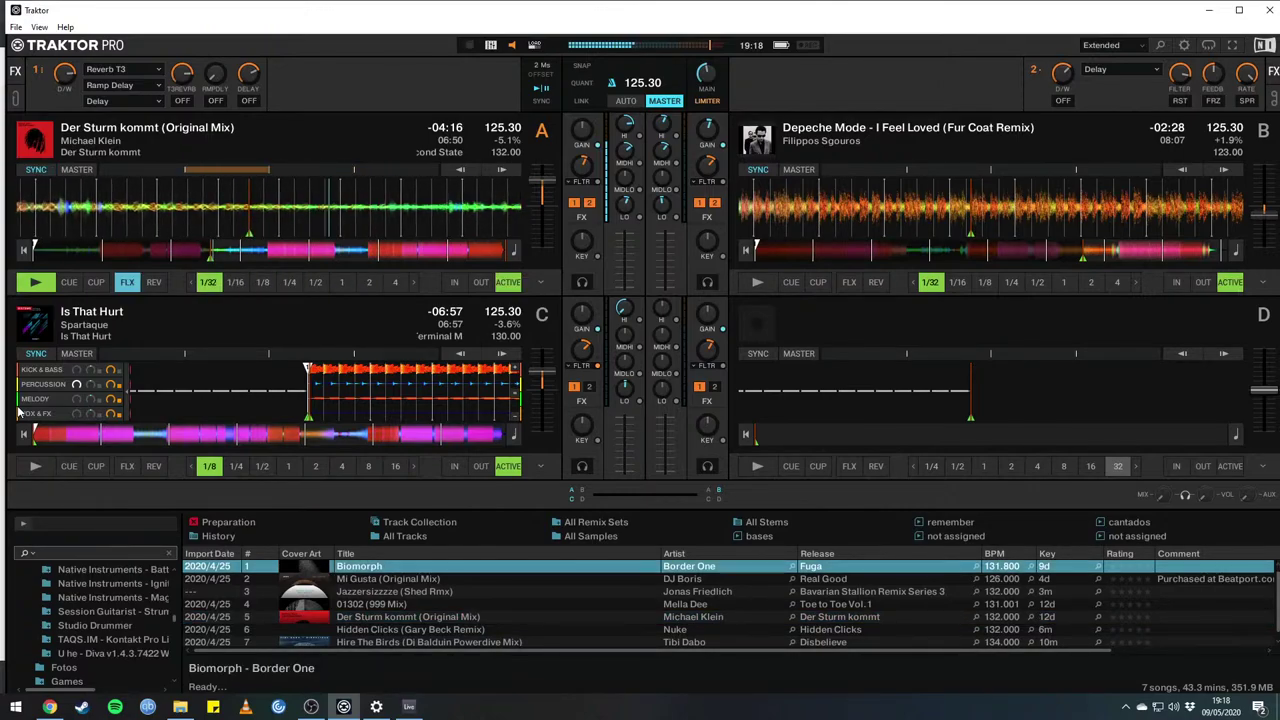
Lengthen the loop size on deck A to 8 beats and release the loop.
{"action": "key", "text": "Up"}
{"action": "key", "text": "Up"}
{"action": "key", "text": "Up"}
{"action": "key", "text": "Up"}
{"action": "key", "text": "Up"}
{"action": "key", "text": "Up"}
{"action": "key", "text": "Up"}
{"action": "key", "text": "Up"}
{"action": "key", "text": "s"}
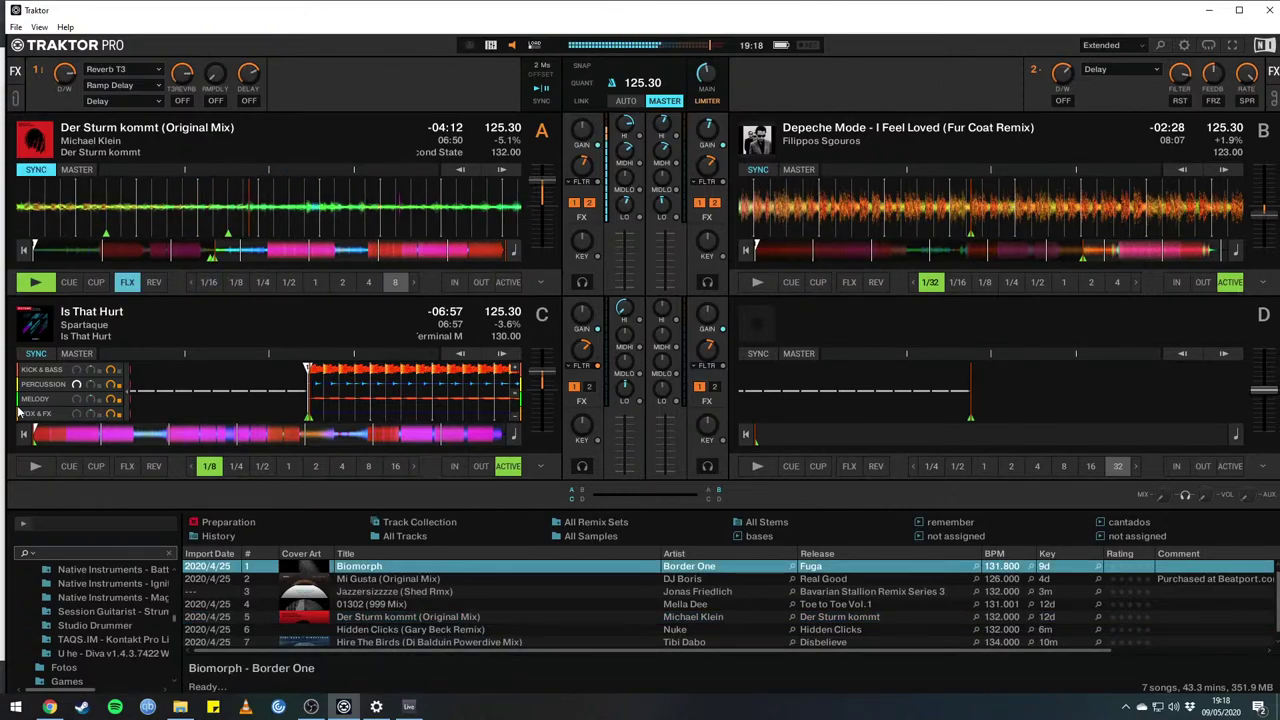
Set a new 8-beat loop on deck A and shorten it to 1 beat.
{"action": "key", "text": "l"}
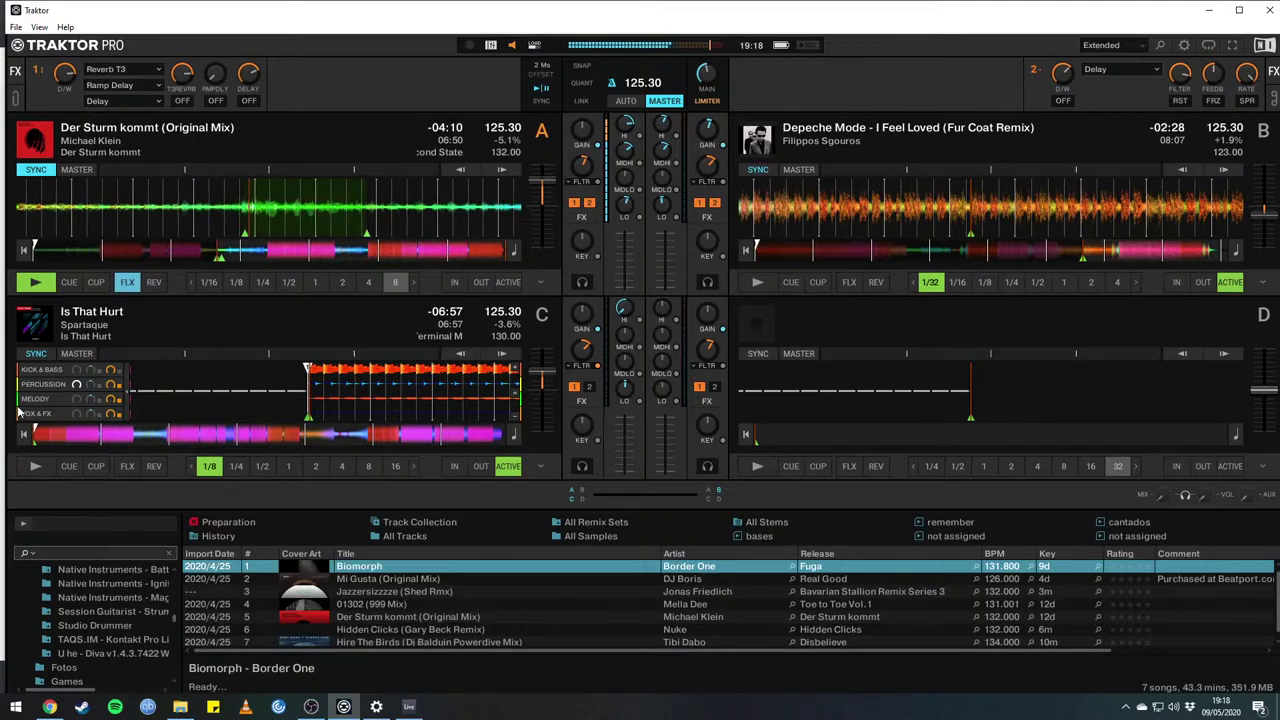
{"action": "key", "text": "l"}
{"action": "key", "text": "Down"}
{"action": "key", "text": "Down"}
{"action": "key", "text": "Down"}
{"action": "key", "text": "l"}
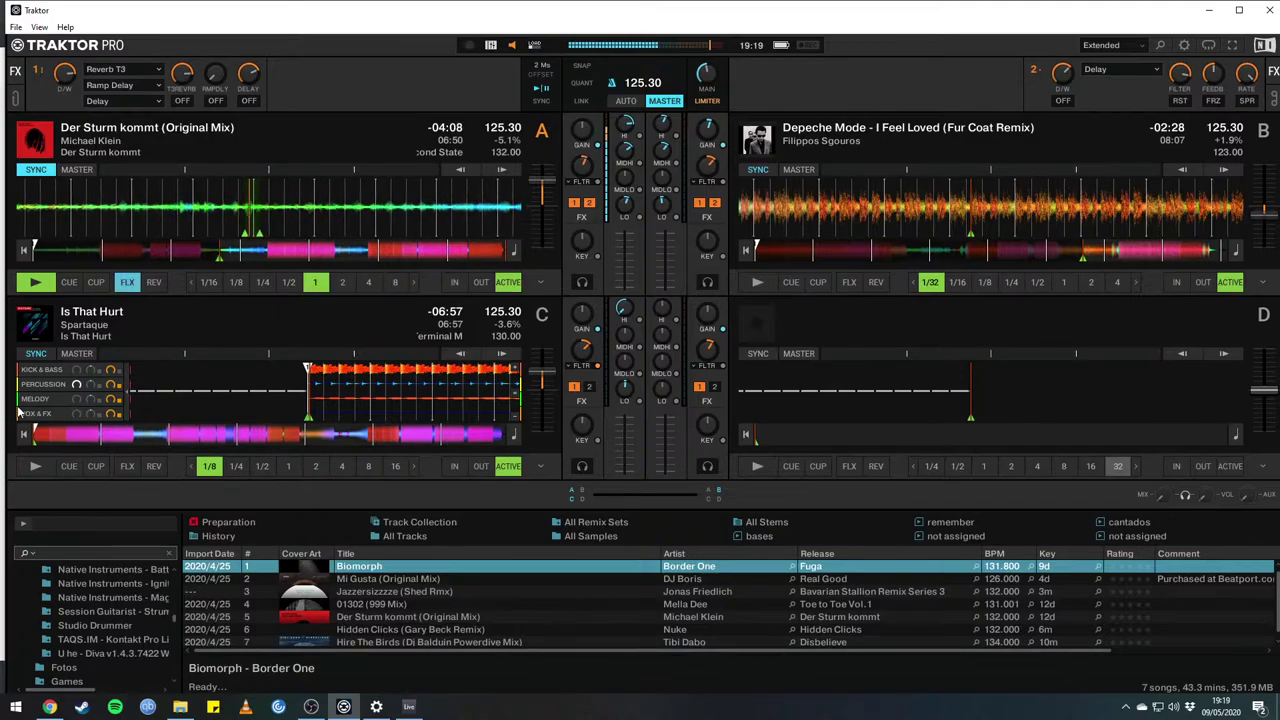
Tighten the Der Sturm kommt loop on deck A in stages down to 1/16 beat.
{"action": "key", "text": "Down"}
{"action": "key", "text": "Down"}
{"action": "key", "text": "Down"}
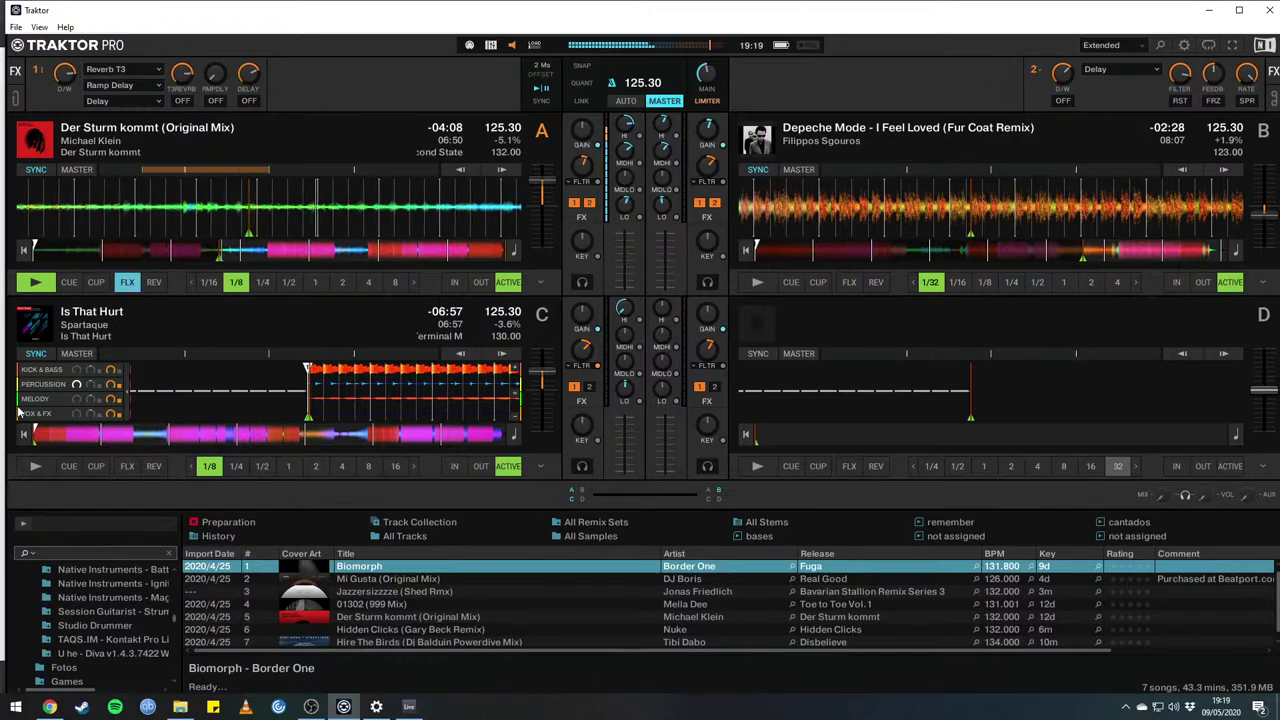
{"action": "key", "text": "l"}
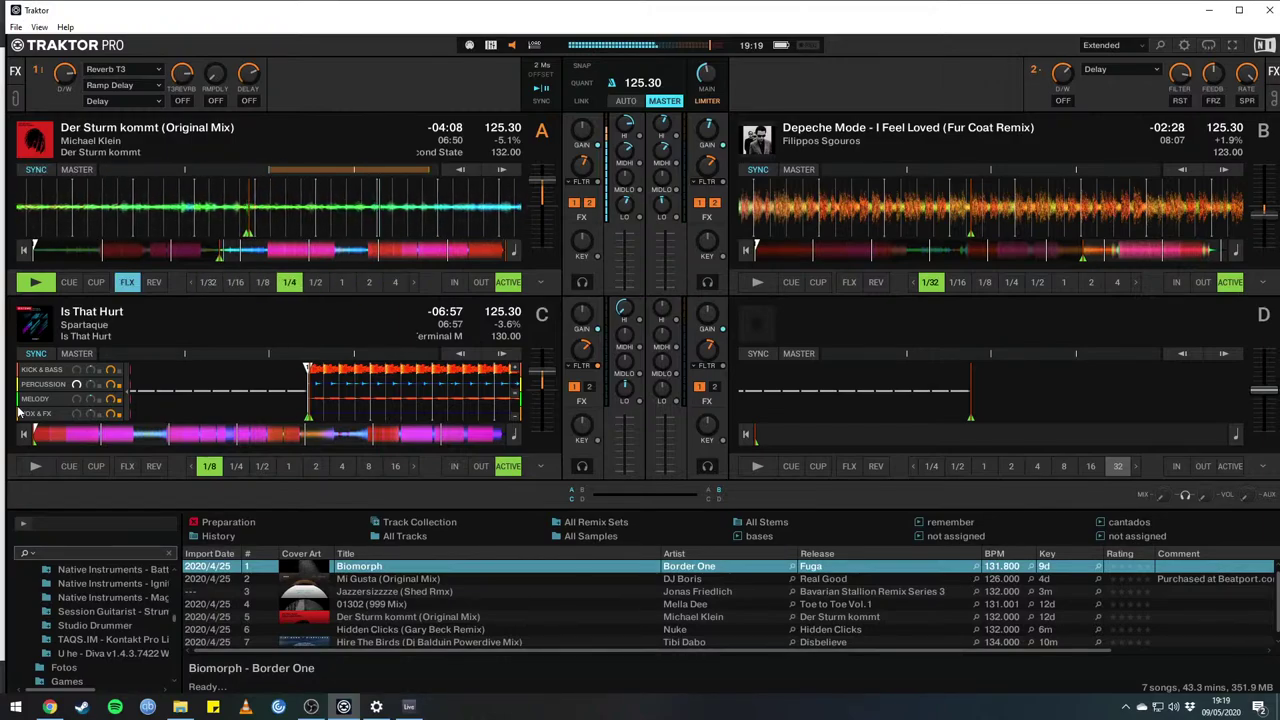
{"action": "key", "text": "Down"}
Apply a short burst of T3 reverb, then lengthen deck A's loop size to 1 beat and release the loop.
{"action": "key", "text": "1"}
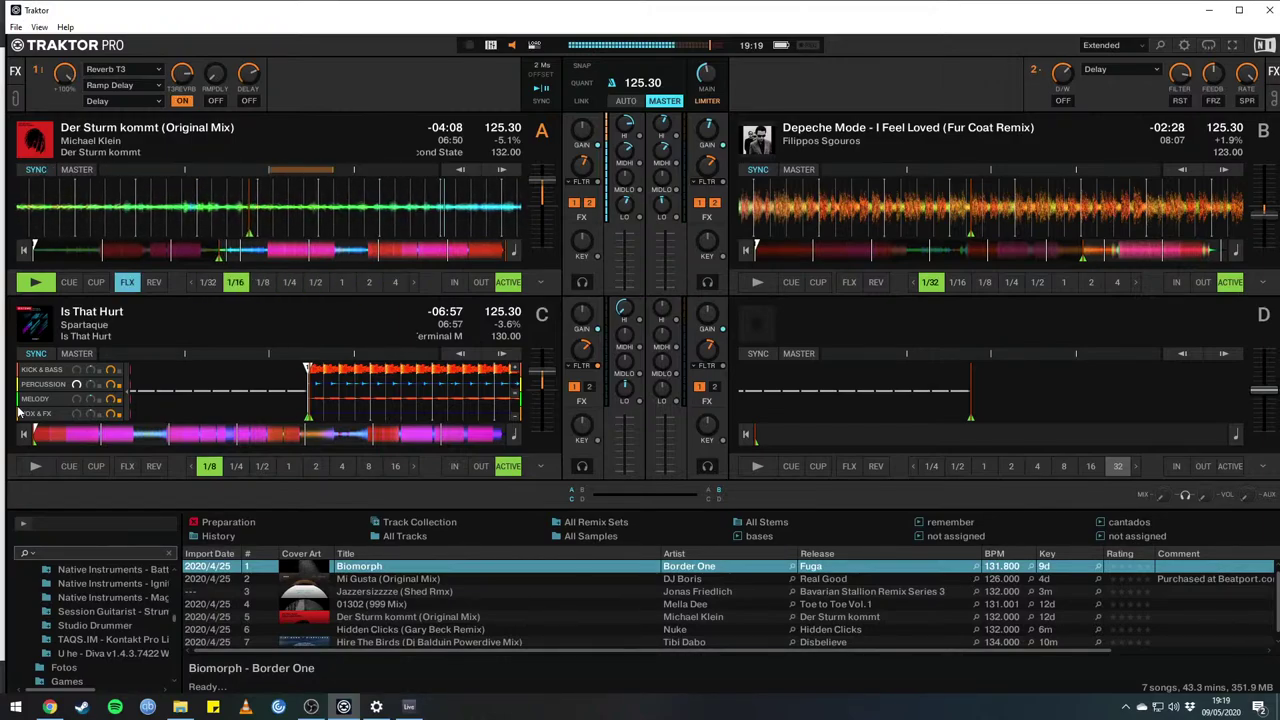
{"action": "key", "text": "1"}
{"action": "key", "text": "l"}
{"action": "key", "text": "Up"}
{"action": "key", "text": "Up"}
{"action": "key", "text": "Up"}
{"action": "key", "text": "Up"}
{"action": "key", "text": "s"}
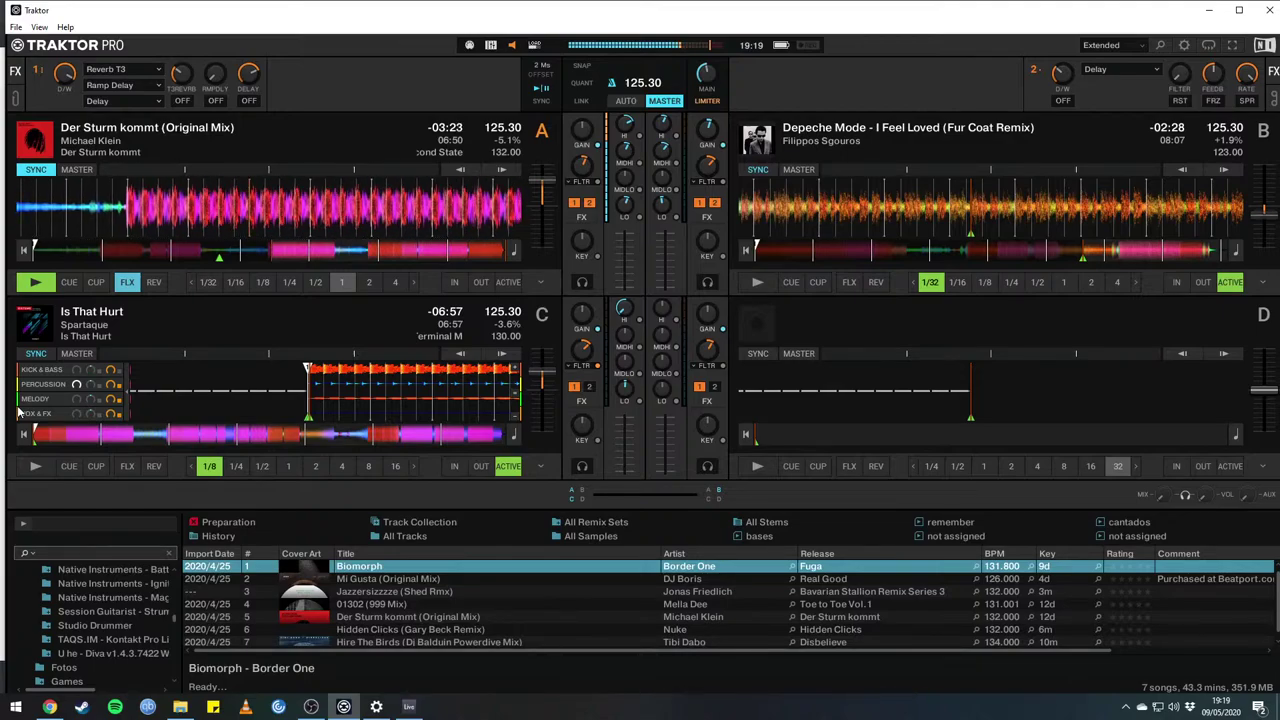
Browse the techno and Afterlife Album folders in the enlarged track browser for the next track.
{"action": "key", "text": "ctrl+space"}
{"action": "key", "text": "Down"}
{"action": "key", "text": "Down"}
{"action": "key", "text": "Down"}
{"action": "key", "text": "Down"}
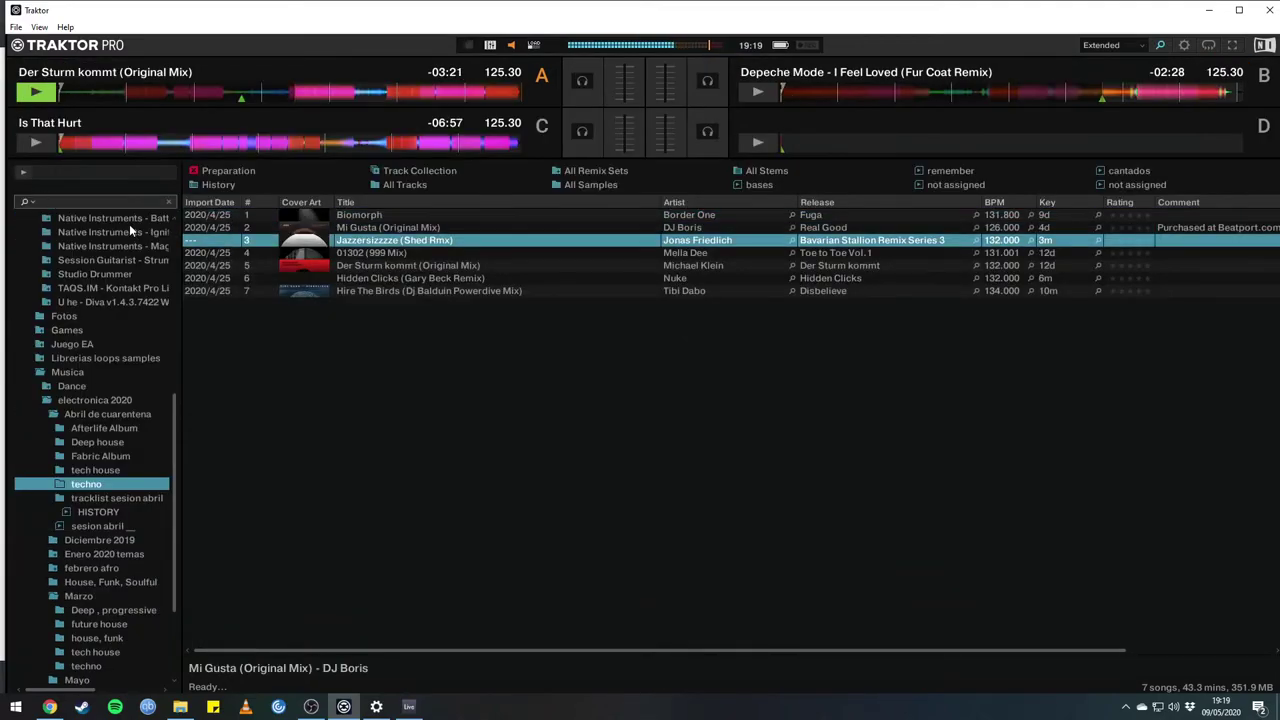
{"action": "left_click", "coordinate": [87, 428]}
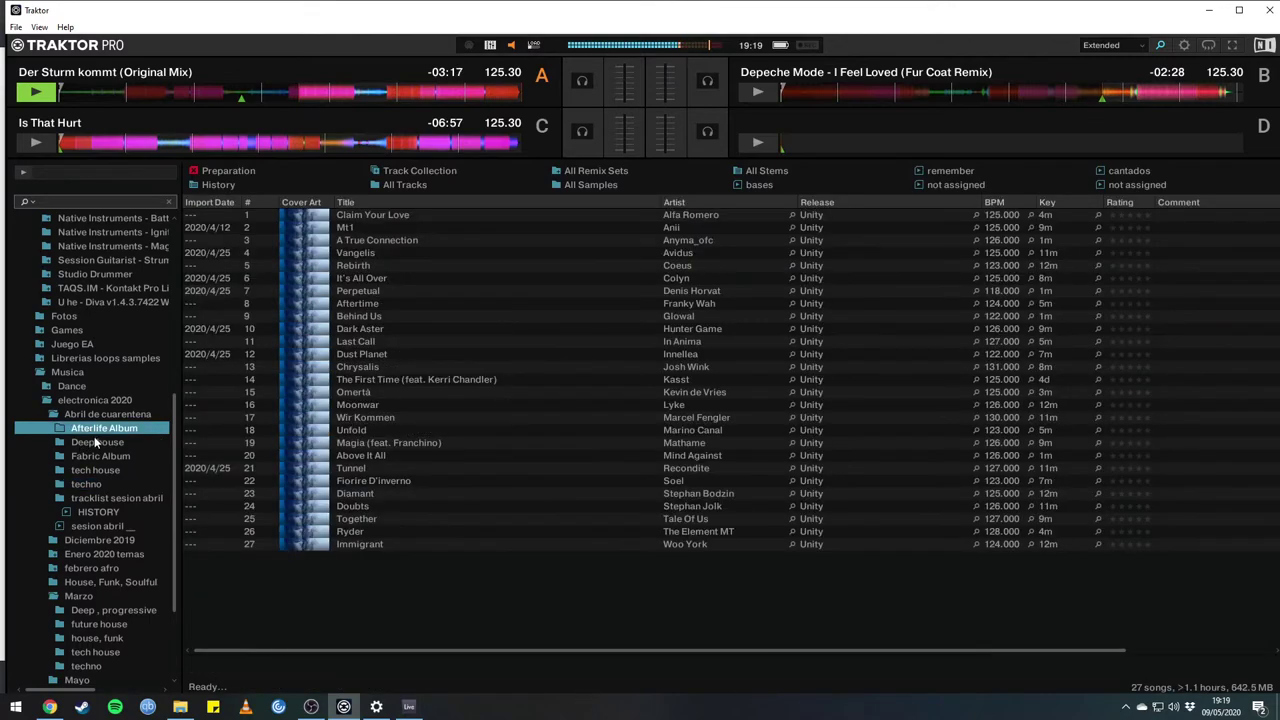
{"action": "key", "text": "Down"}
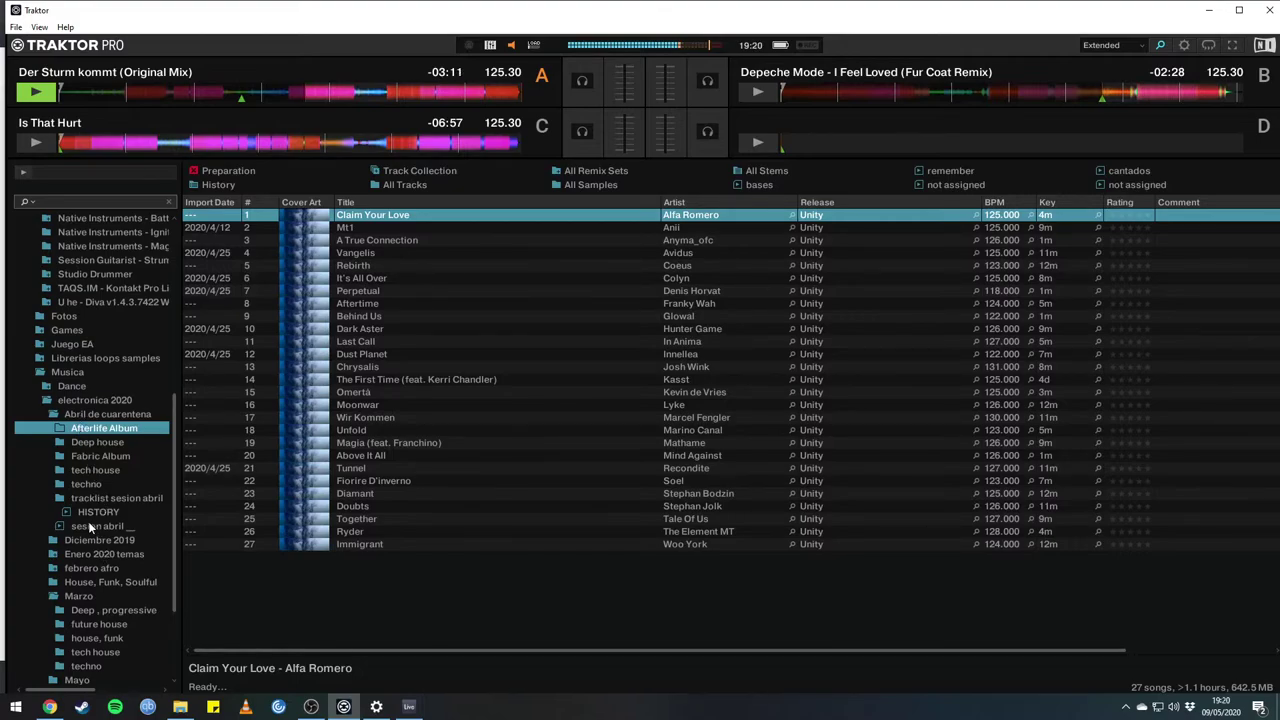
Open the Abril de cuarentena folder and select Sample Dream by Magou in the track list.
{"action": "left_click", "coordinate": [70, 415]}
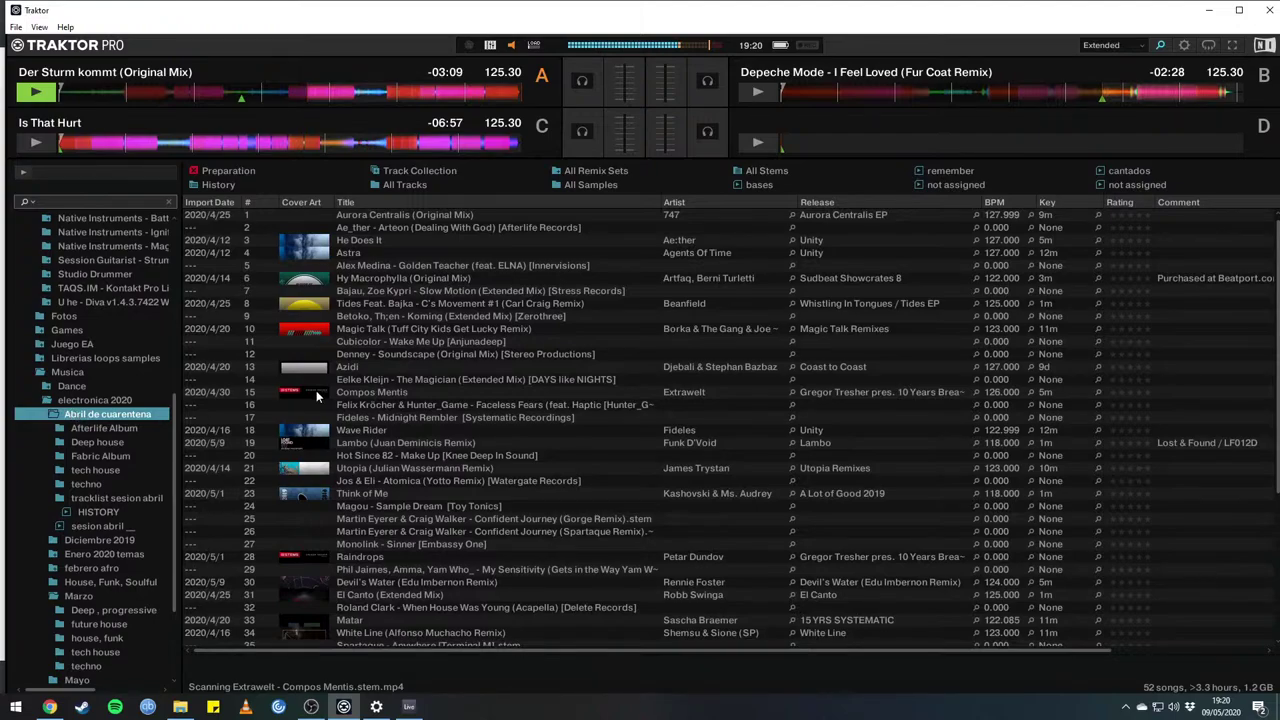
{"action": "key", "text": "Down"}
{"action": "key", "text": "Down"}
{"action": "key", "text": "Down"}
{"action": "key", "text": "Down"}
{"action": "key", "text": "Down"}
{"action": "key", "text": "Down"}
{"action": "key", "text": "Down"}
{"action": "key", "text": "Down"}
{"action": "key", "text": "Down"}
{"action": "key", "text": "Down"}
{"action": "key", "text": "Down"}
{"action": "key", "text": "Down"}
{"action": "key", "text": "Down"}
{"action": "key", "text": "Down"}
{"action": "key", "text": "Down"}
{"action": "key", "text": "Down"}
{"action": "key", "text": "Down"}
{"action": "key", "text": "Down"}
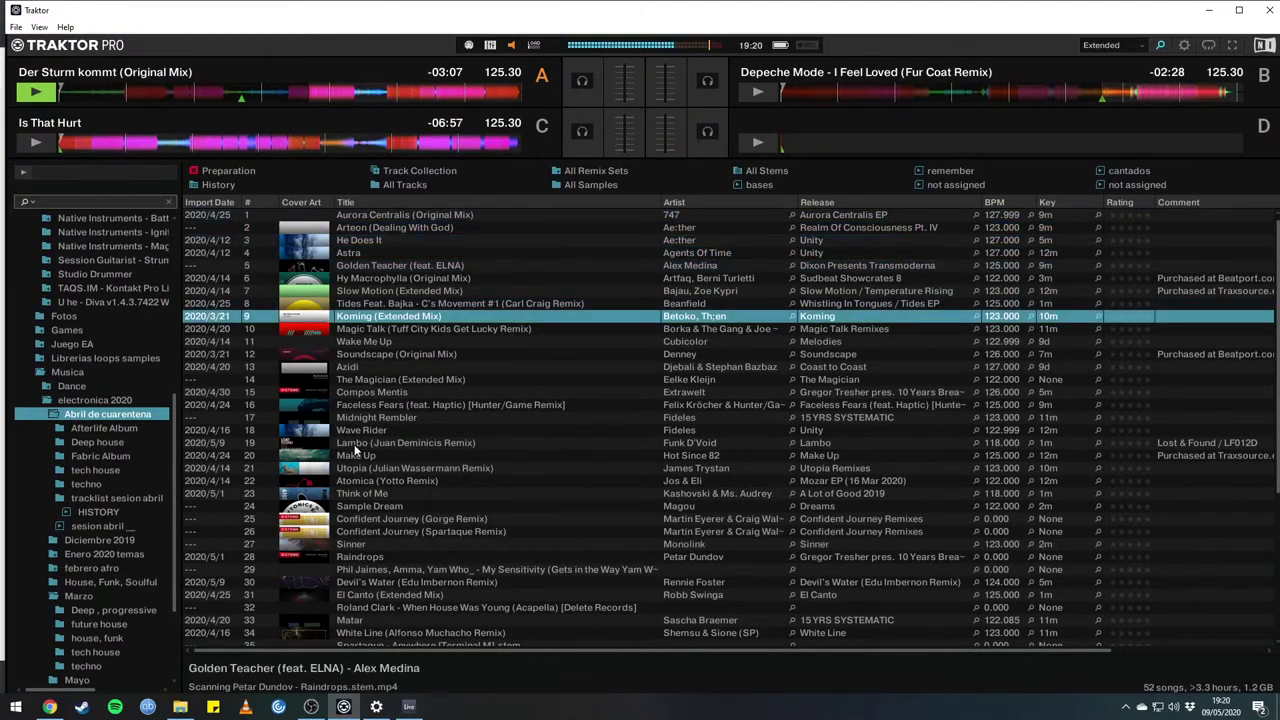
{"action": "key", "text": "Down"}
{"action": "key", "text": "Down"}
{"action": "key", "text": "Down"}
{"action": "key", "text": "Down"}
{"action": "key", "text": "Down"}
{"action": "key", "text": "Down"}
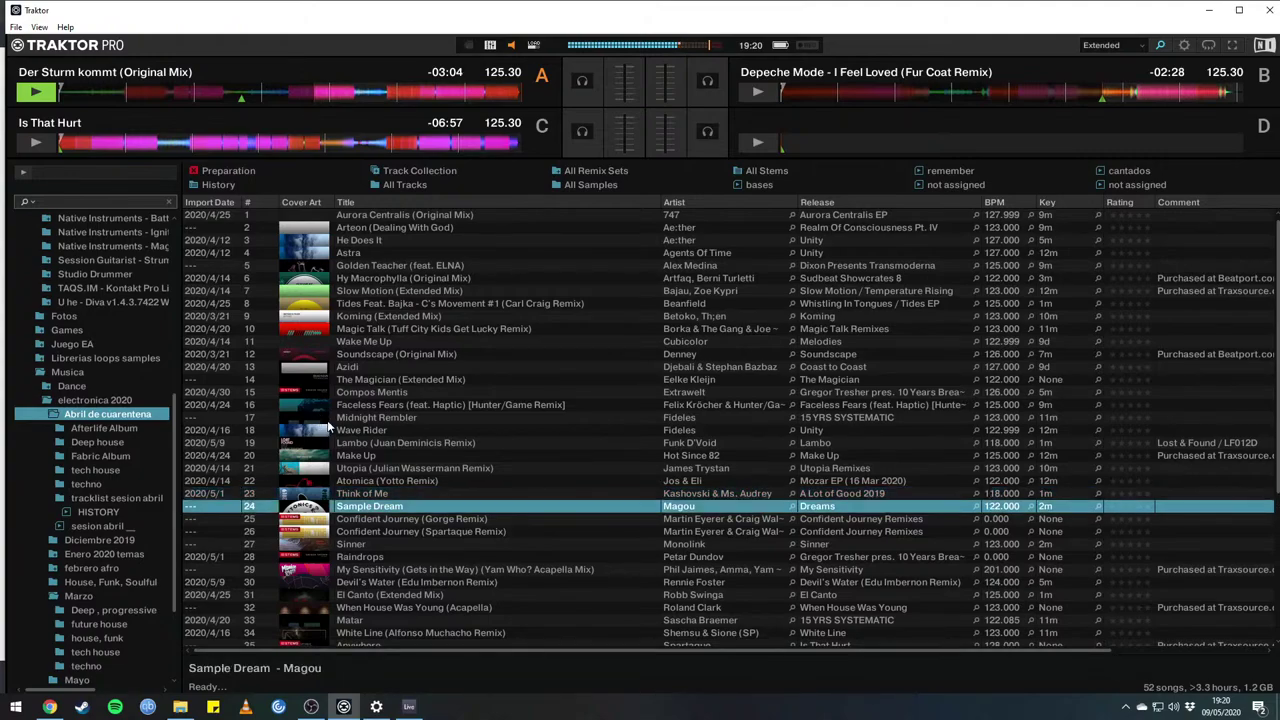
Load Sample Dream onto deck B and start it in sync with deck A.
{"action": "key", "text": "ctrl+Right"}
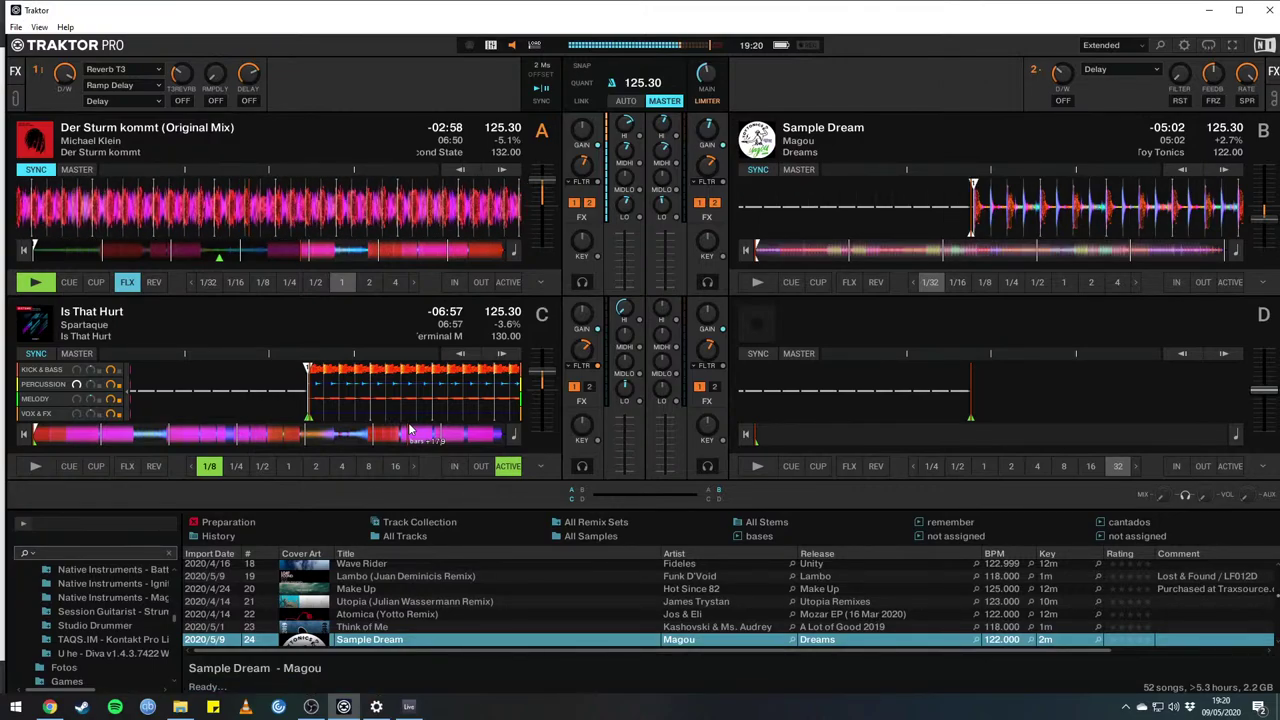
{"action": "key", "text": "F9"}
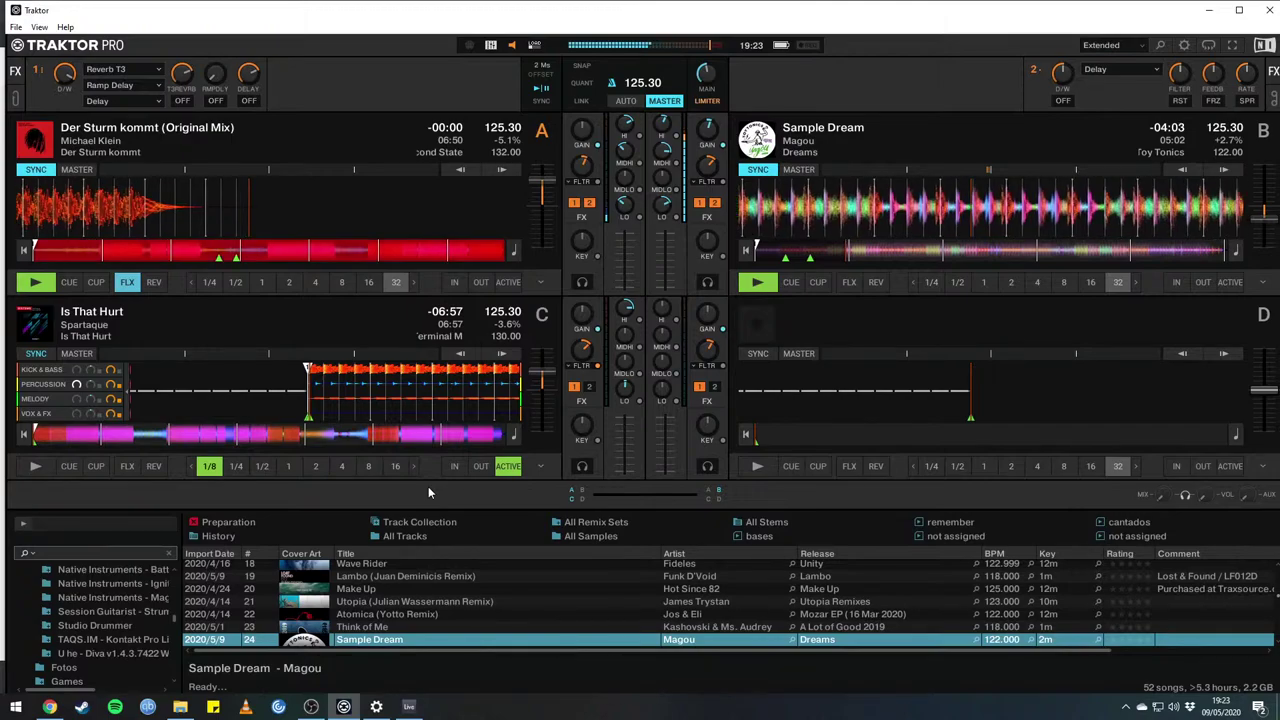
Enlarge the track browser, check the Abril de cuarentena and House, Funk, Soulful folders, and open Marzo's house, funk folder.
{"action": "key", "text": "ctrl+Tab"}
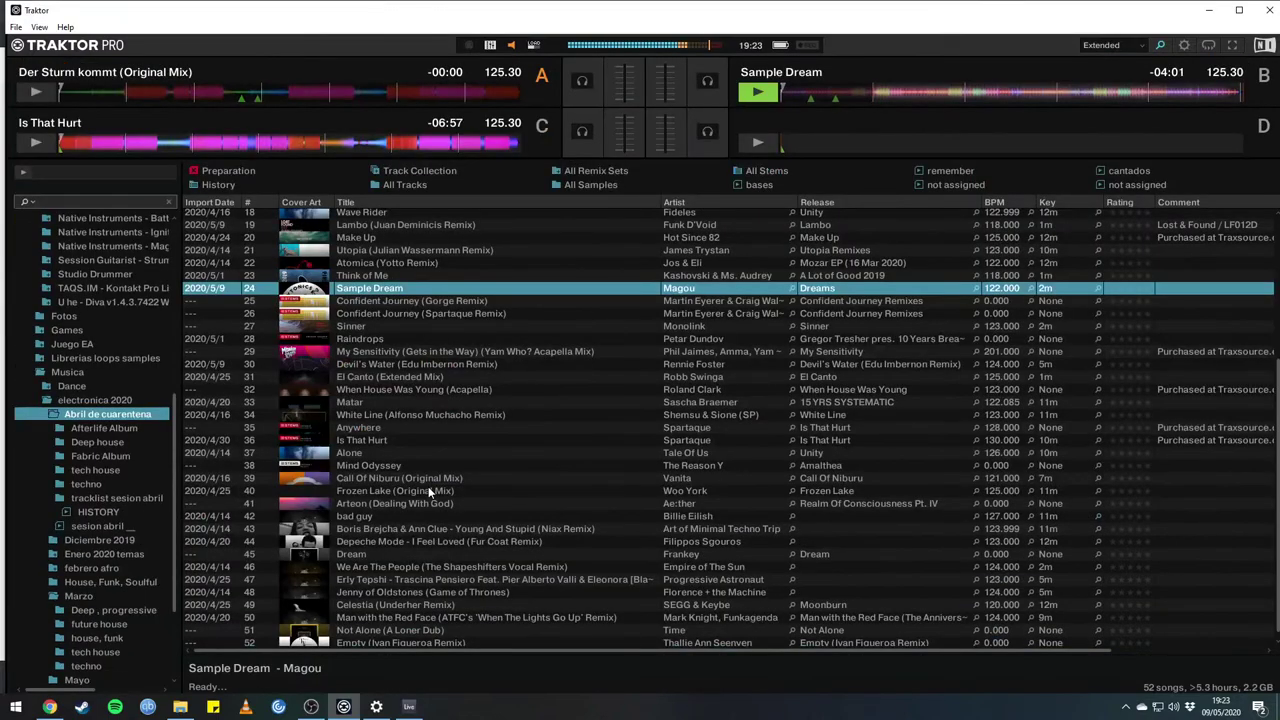
{"action": "key", "text": "Down"}
{"action": "key", "text": "Down"}
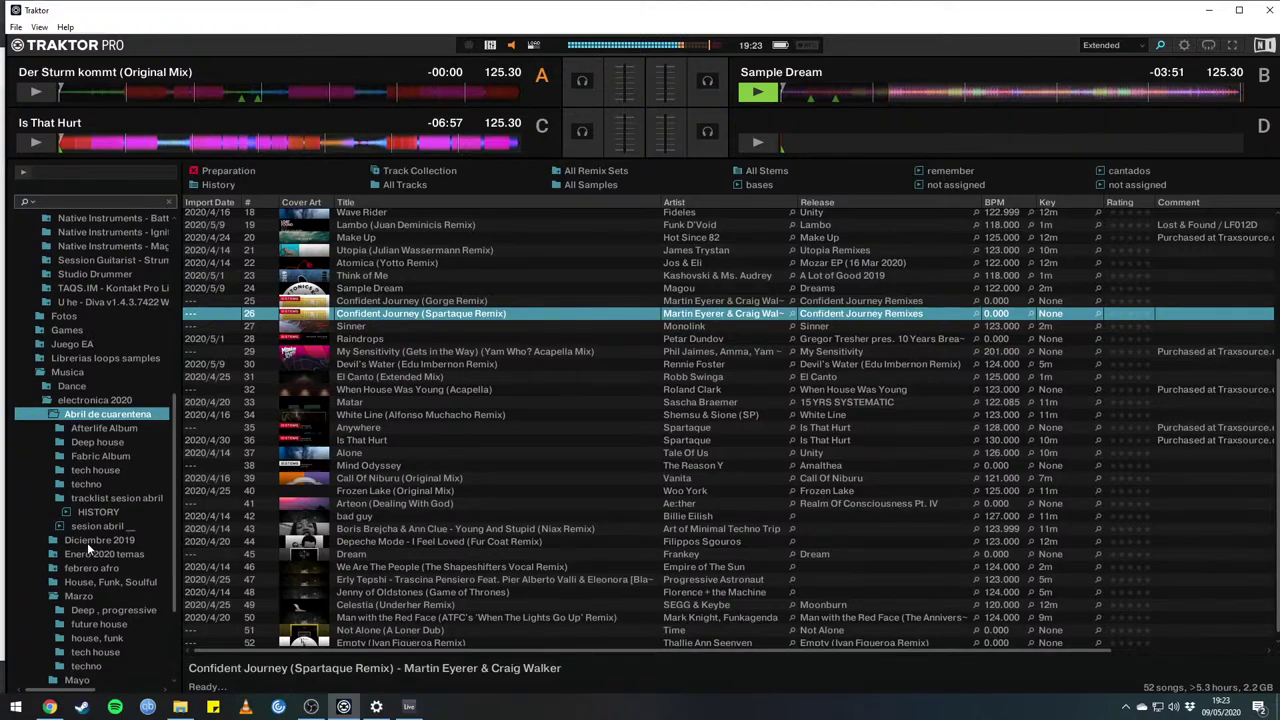
{"action": "left_click", "coordinate": [78, 583]}
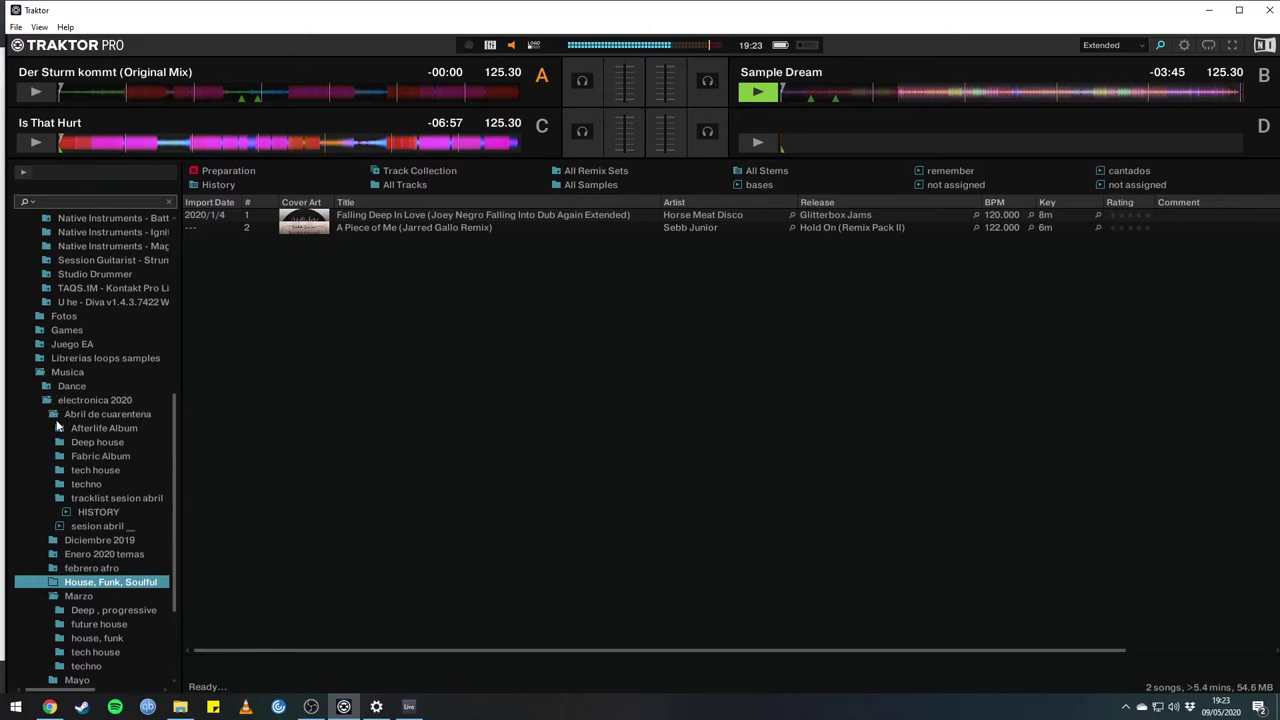
{"action": "scroll", "coordinate": [78, 560], "scroll_direction": "down", "scroll_amount": 3}
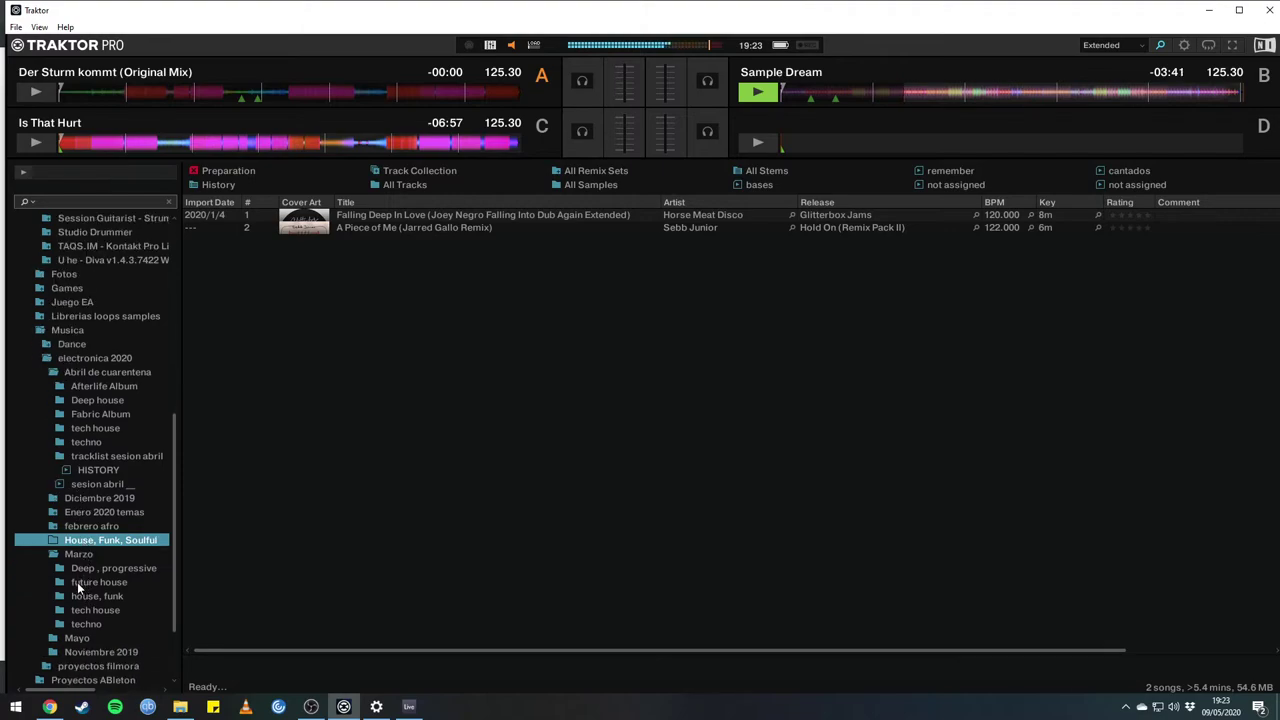
{"action": "left_click", "coordinate": [80, 596]}
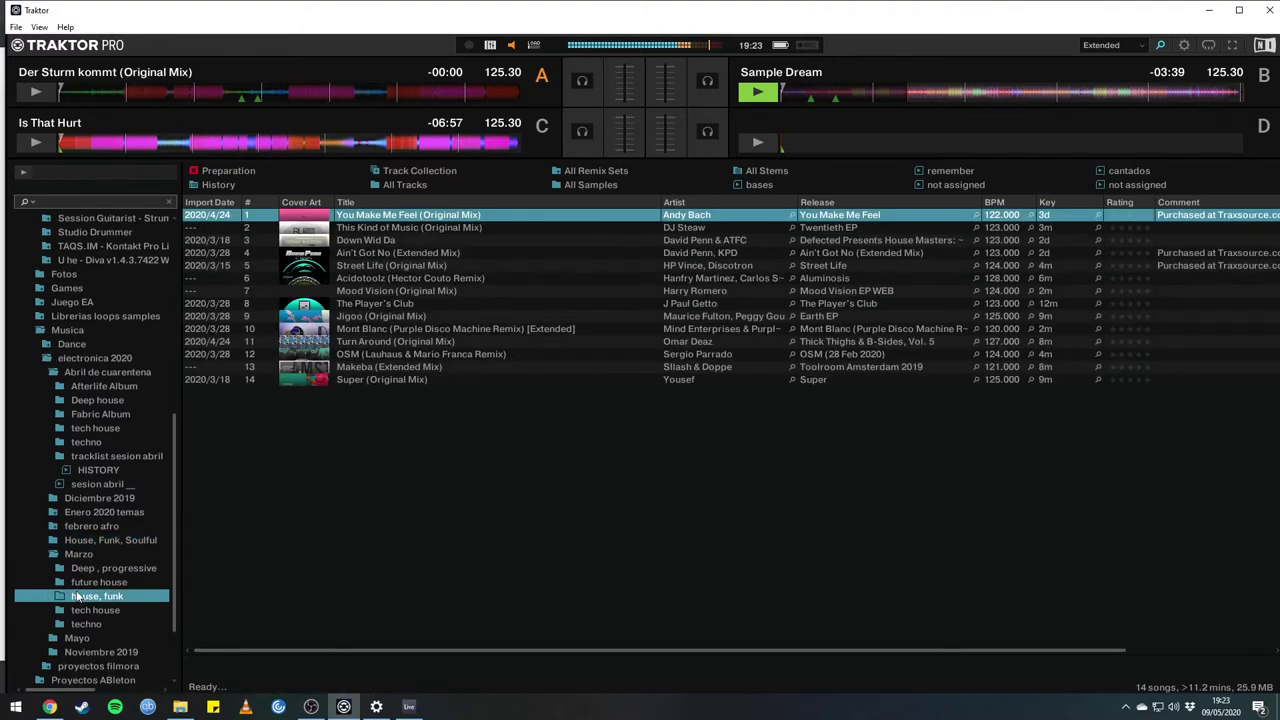
Audition Mood Vision (Original Mix) and The Player's Club from the house, funk folder on deck A.
{"action": "key", "text": "Down"}
{"action": "key", "text": "Down"}
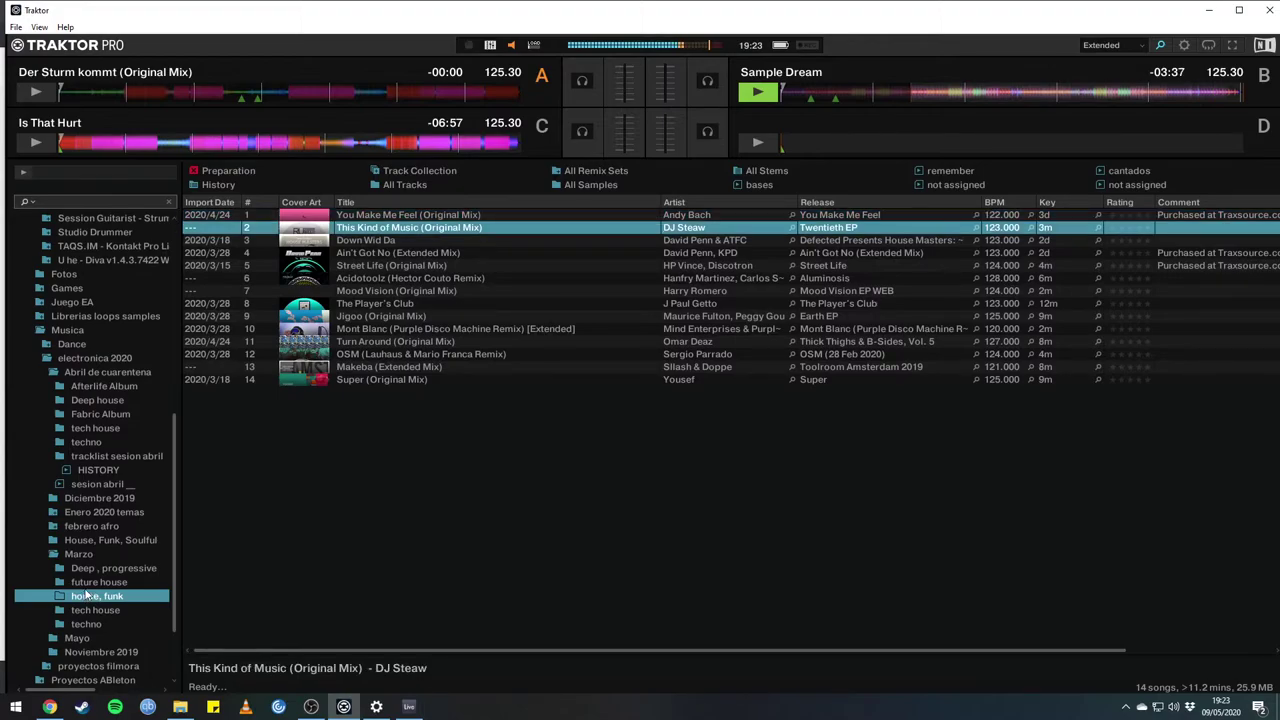
{"action": "key", "text": "Down"}
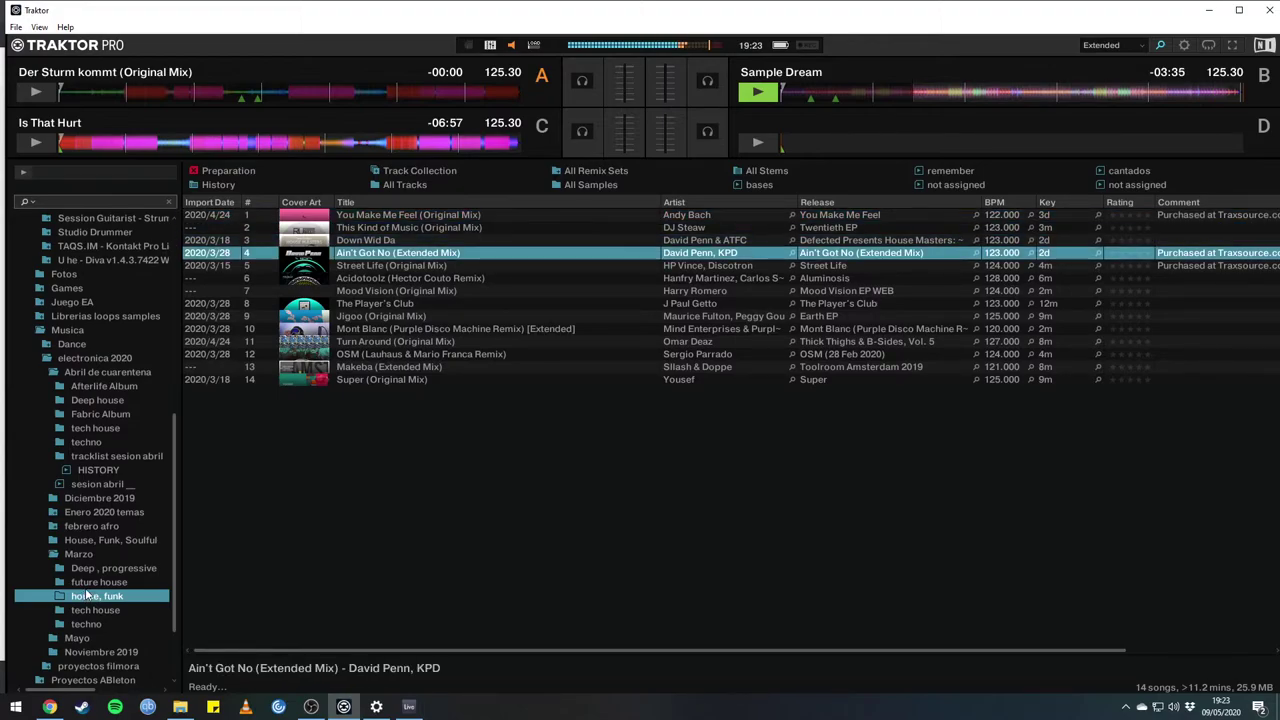
{"action": "key", "text": "Down"}
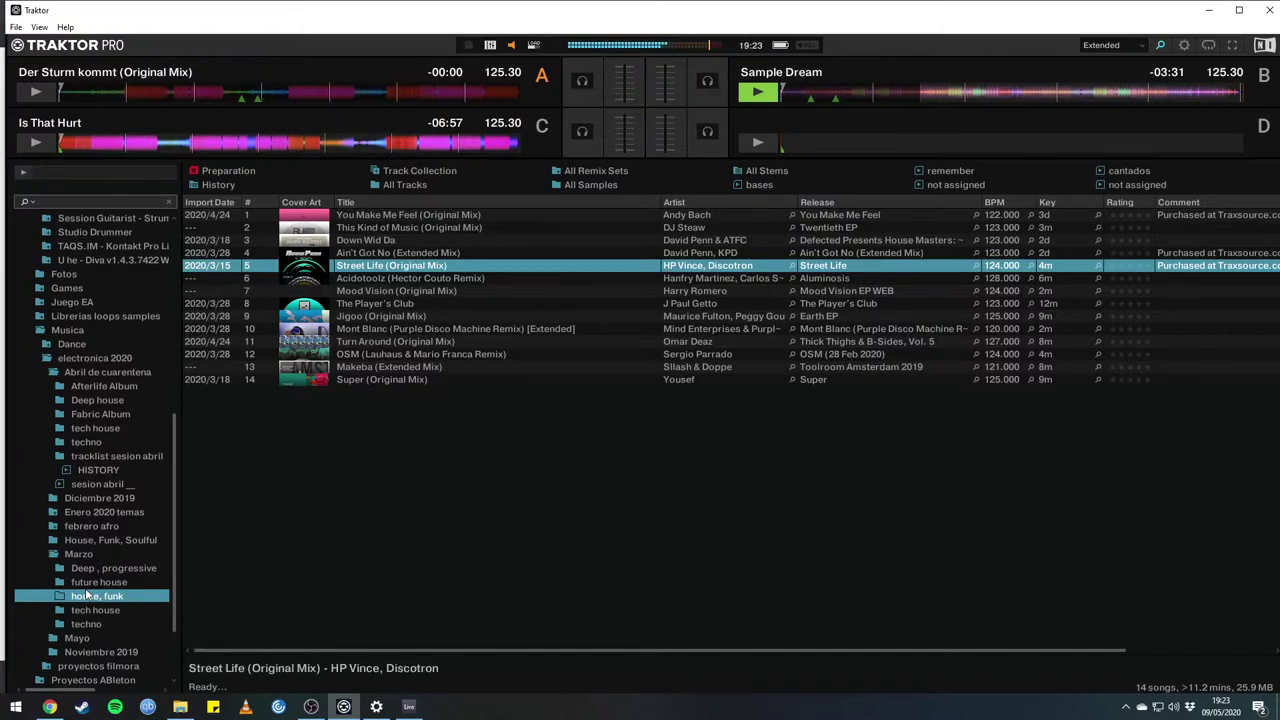
{"action": "key", "text": "Down"}
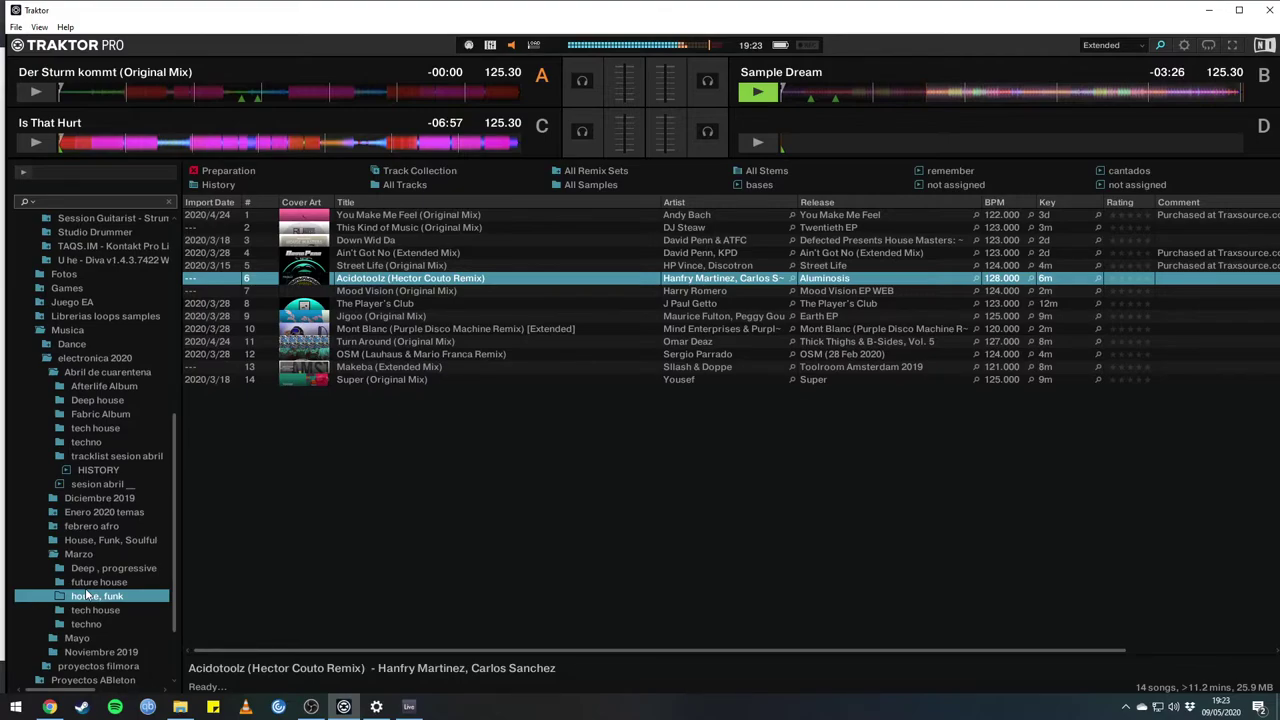
{"action": "key", "text": "Down"}
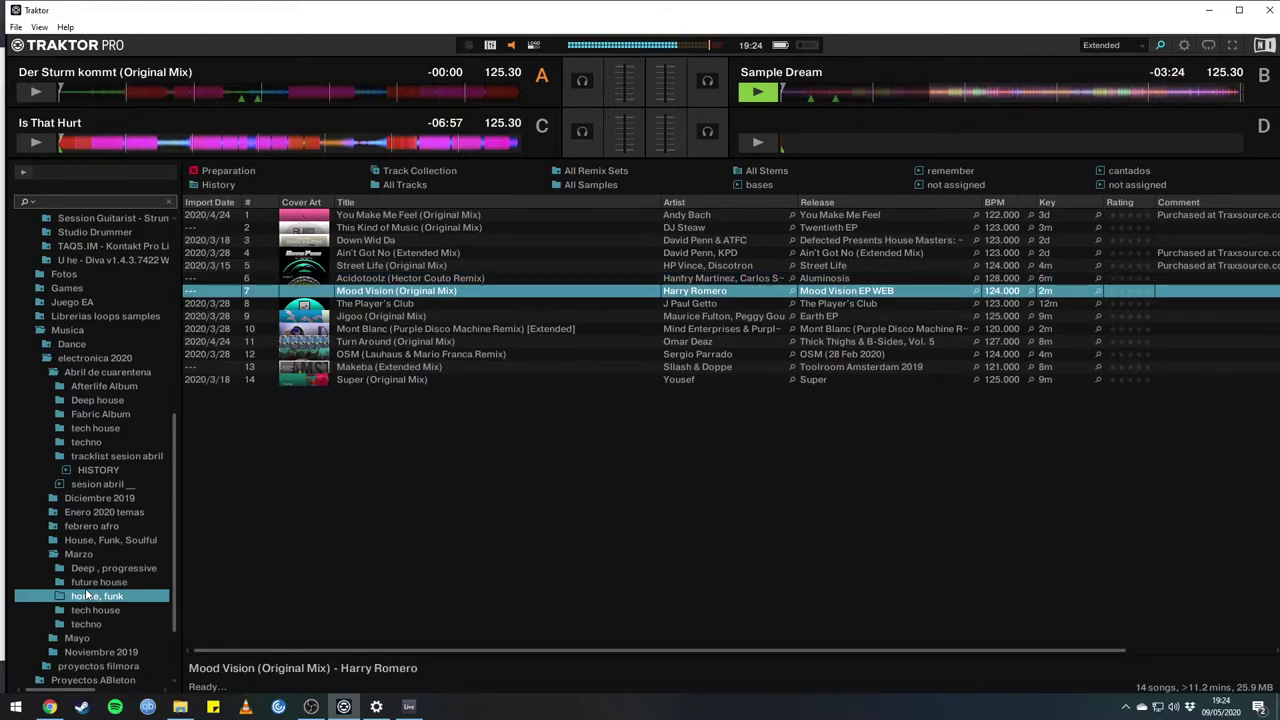
{"action": "key", "text": "ctrl+Left"}
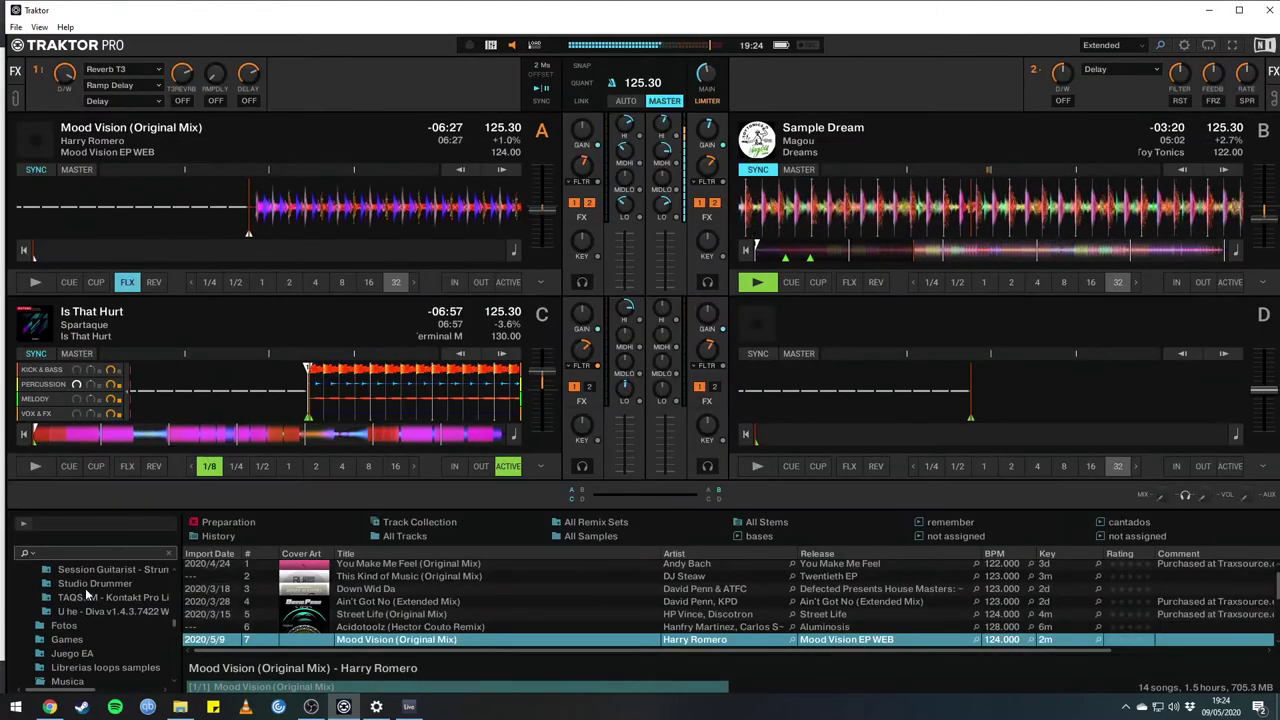
{"action": "key", "text": "space"}
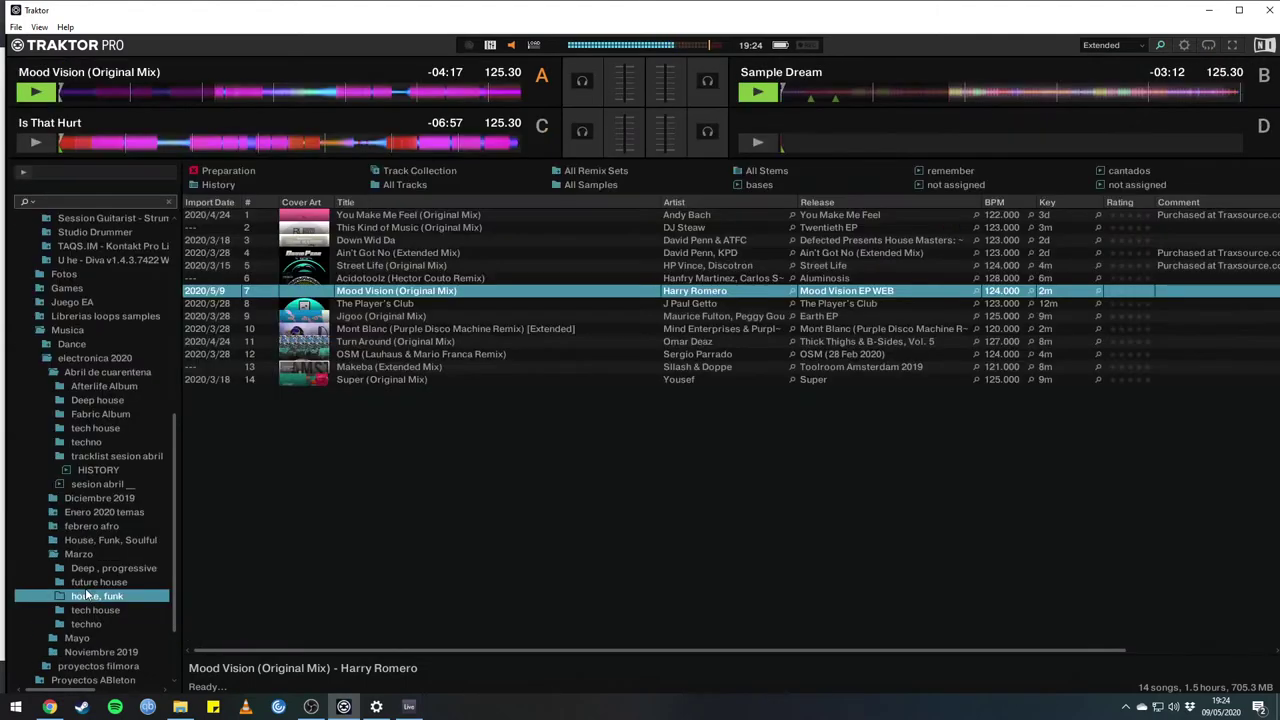
{"action": "key", "text": "Down"}
{"action": "key", "text": "ctrl+Left"}
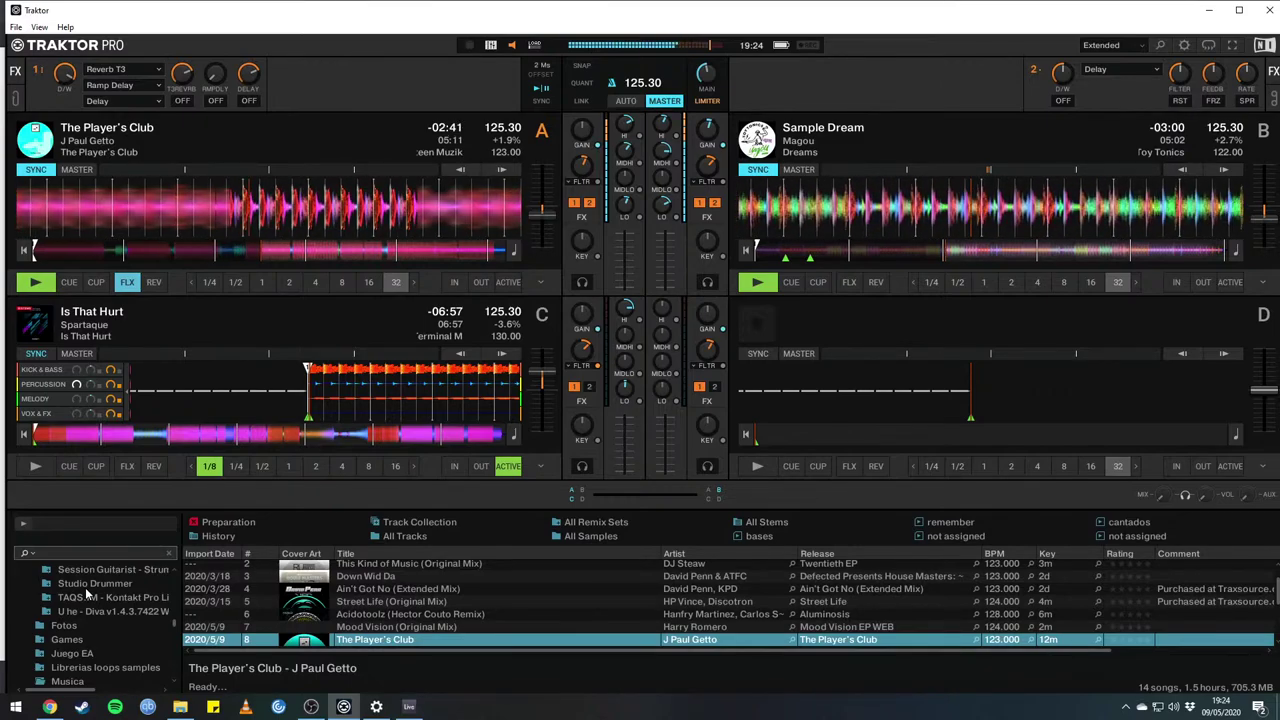
Load Mont Blanc (Purple Disco Machine Remix) [Extended] onto deck A and start it in sync with deck B.
{"action": "key", "text": "Tab"}
{"action": "key", "text": "Down"}
{"action": "key", "text": "Down"}
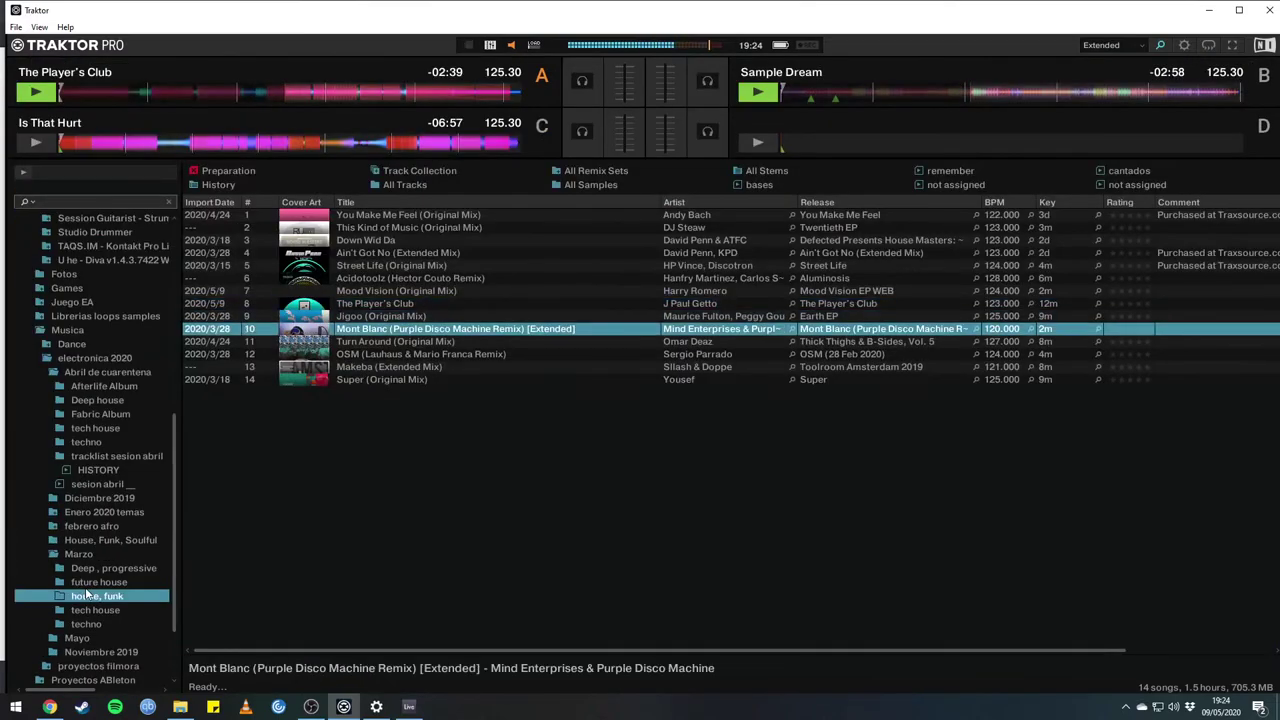
{"action": "key", "text": "ctrl+Left"}
{"action": "key", "text": "Tab"}
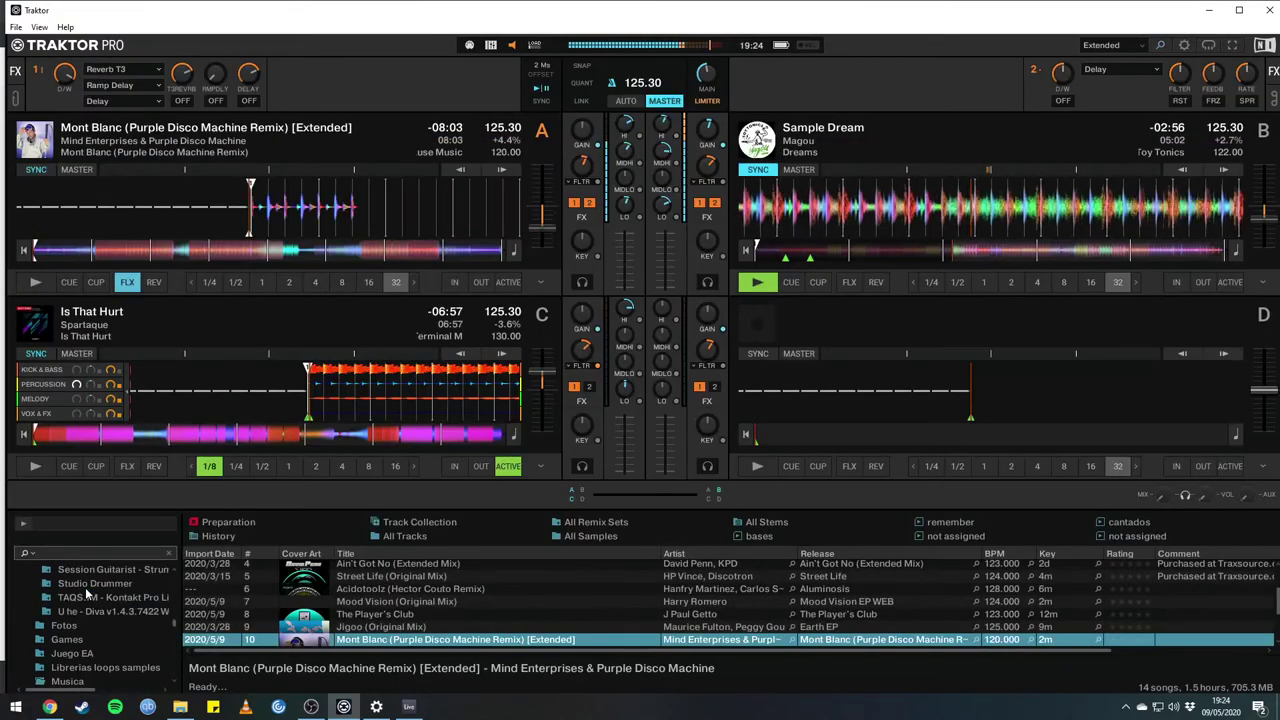
{"action": "key", "text": "space"}
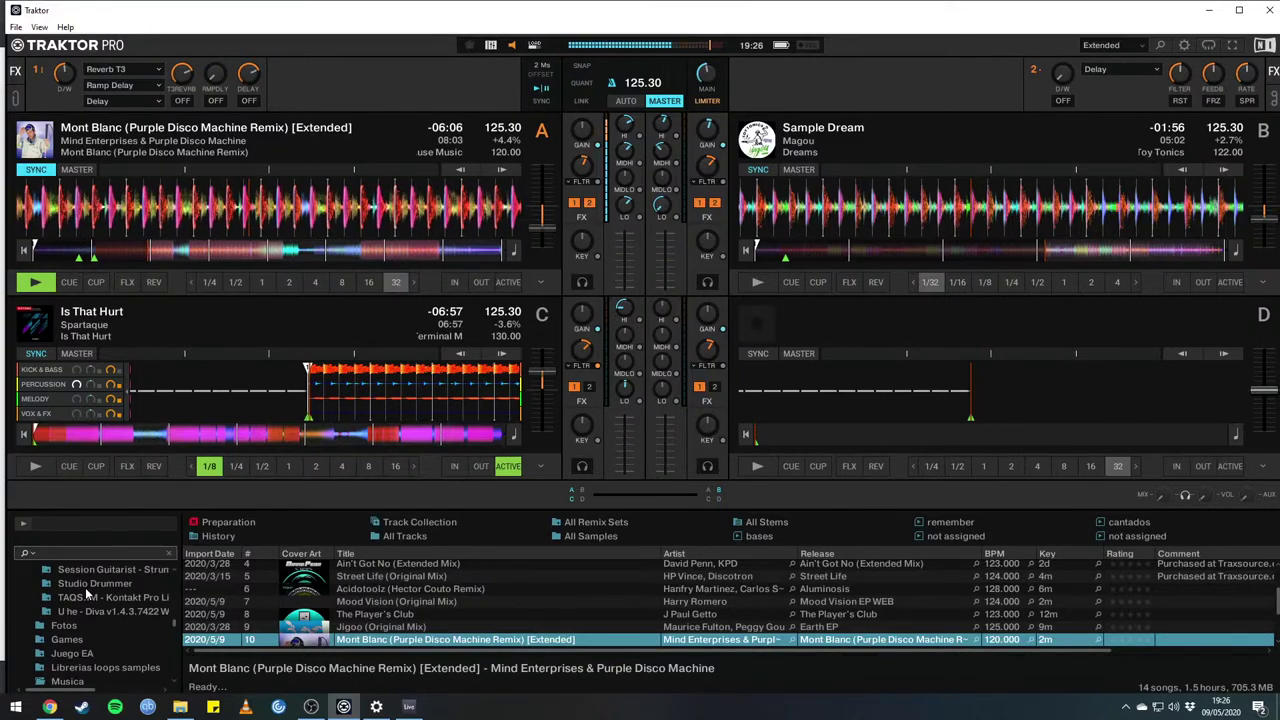
Load Makeba (Extended Mix) from the house, funk folder onto deck B and start it playing.
{"action": "key", "text": "ctrl+b"}
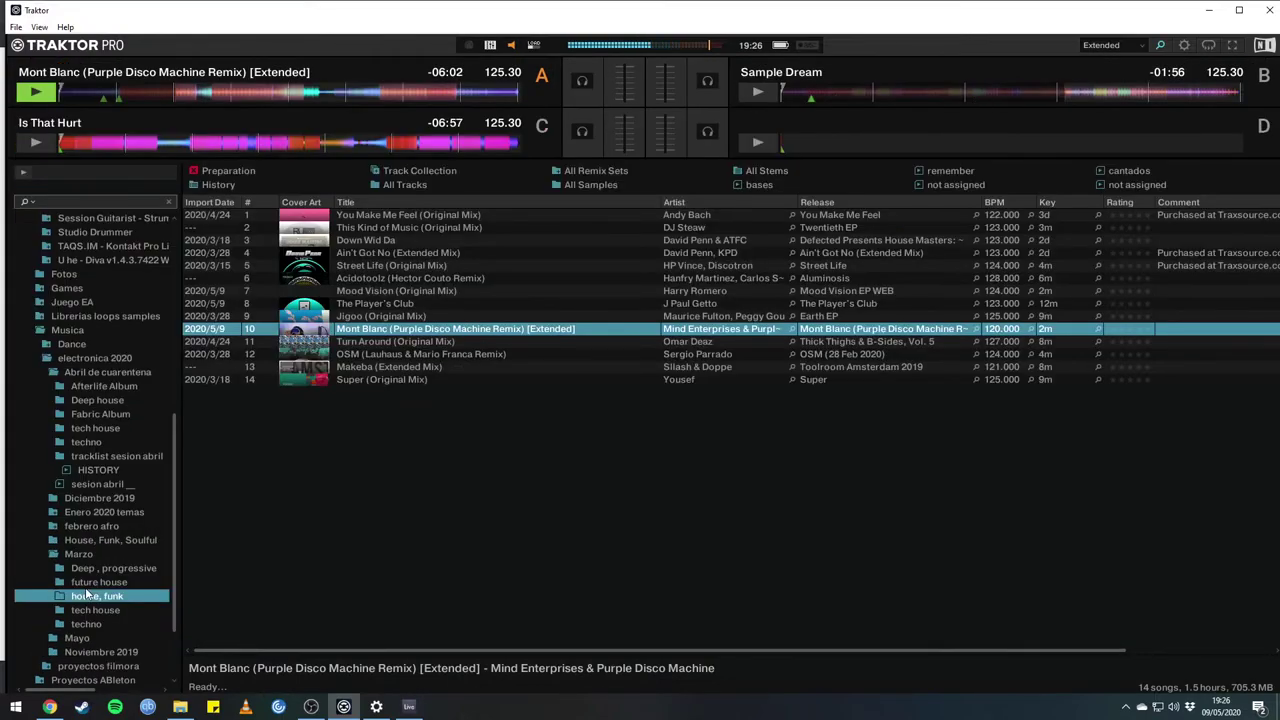
{"action": "key", "text": "Down"}
{"action": "key", "text": "Down"}
{"action": "key", "text": "Down"}
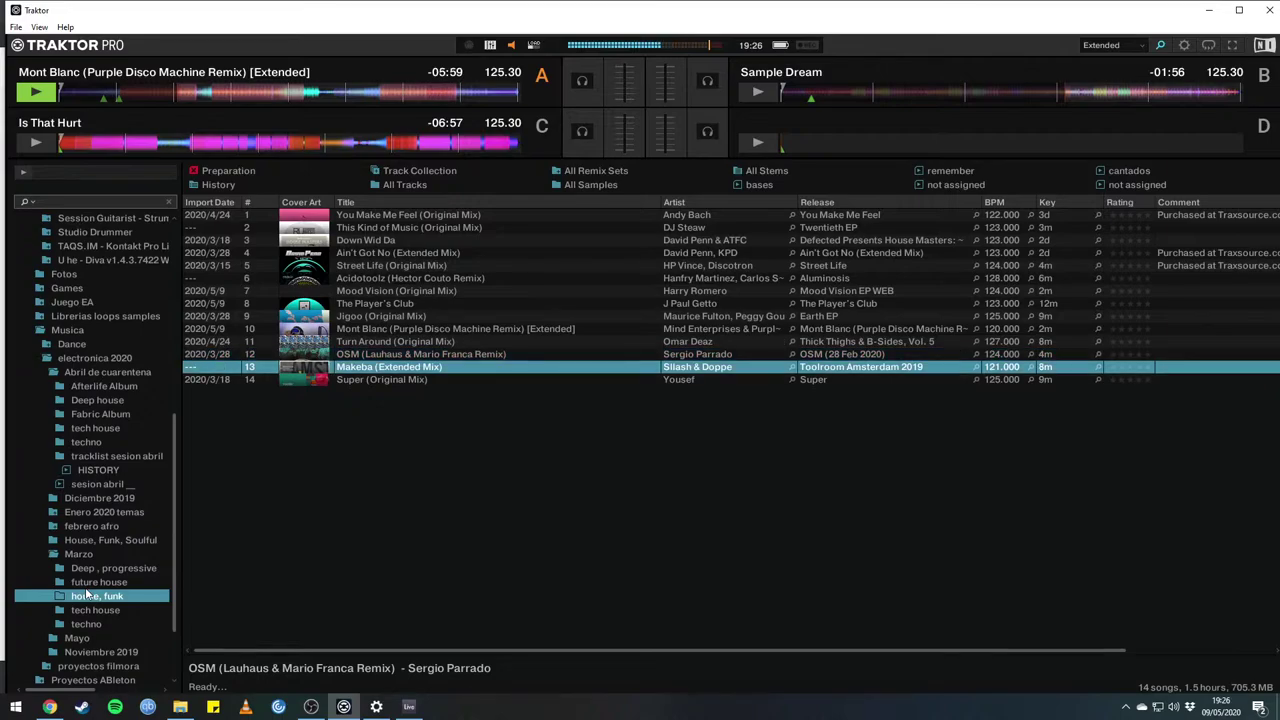
{"action": "key", "text": "ctrl+b"}
{"action": "key", "text": "ctrl+Right"}
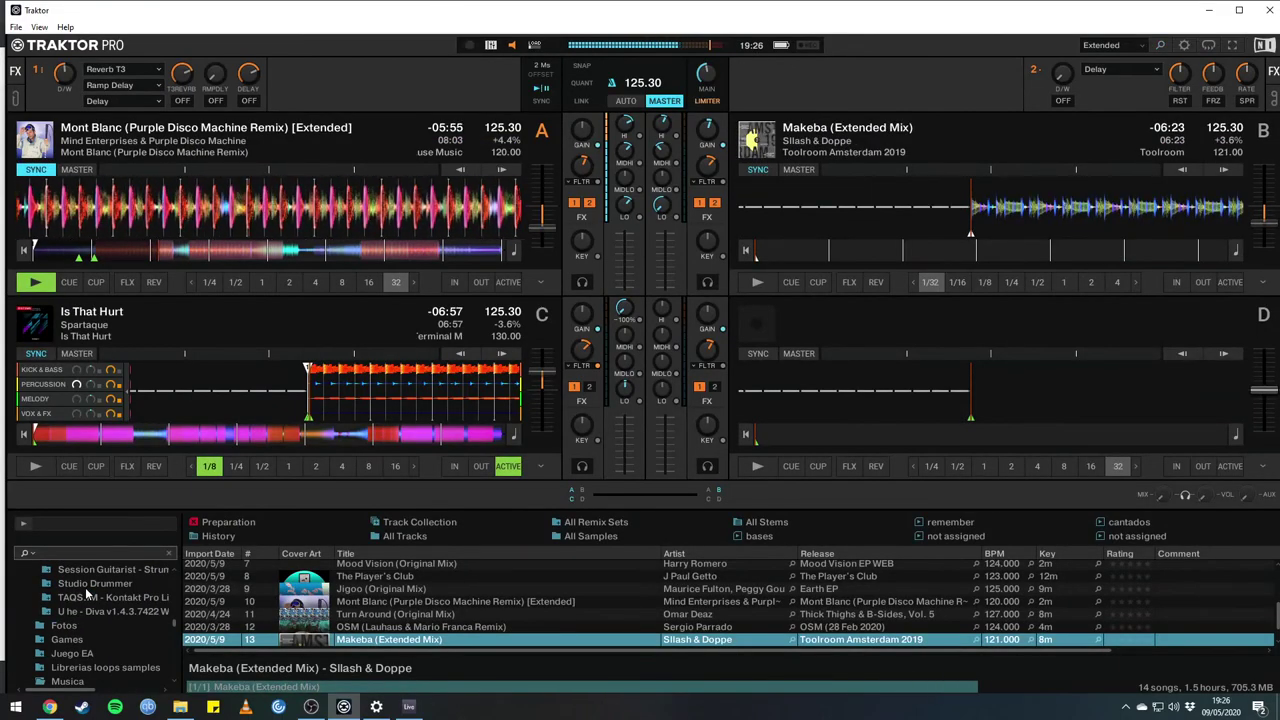
{"action": "key", "text": "F8"}
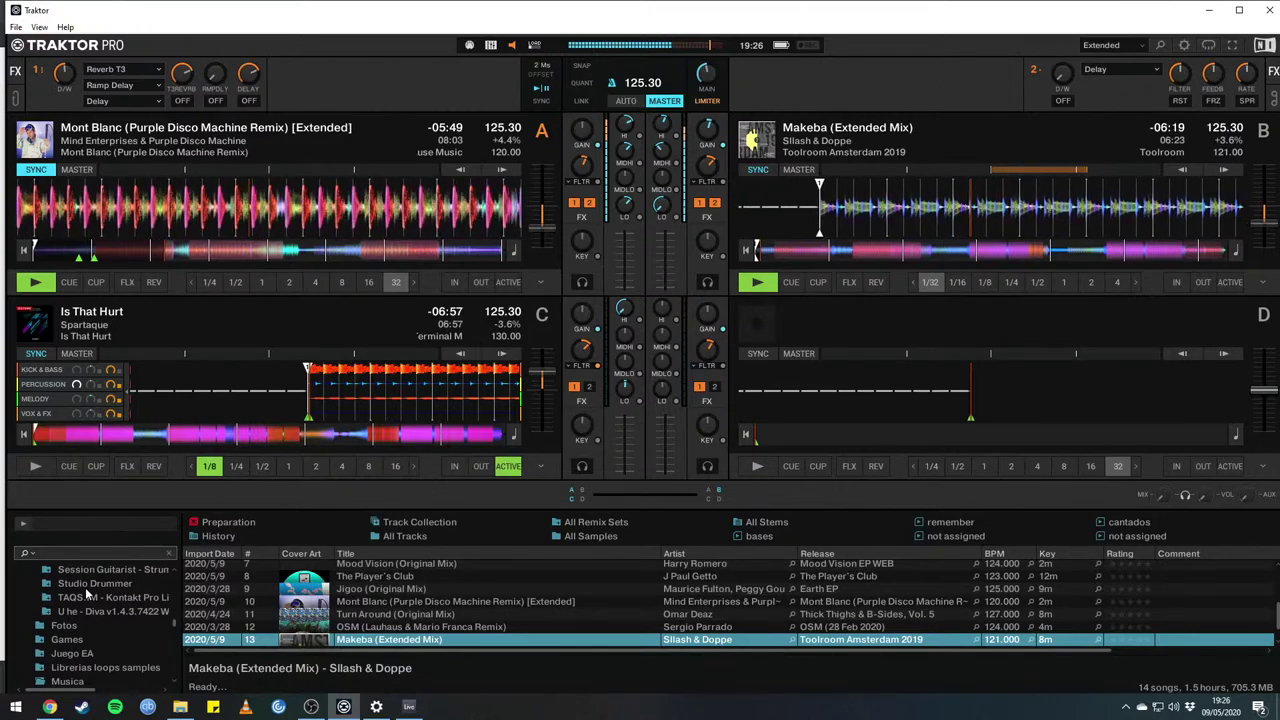
Set deck B's loop size to 16 beats, skip through Makeba to a rhythmic section, and activate the loop there.
{"action": "key", "text": "Up"}
{"action": "key", "text": "Up"}
{"action": "key", "text": "Up"}
{"action": "key", "text": "Up"}
{"action": "key", "text": "Up"}
{"action": "key", "text": "Up"}
{"action": "key", "text": "Up"}
{"action": "key", "text": "Up"}
{"action": "key", "text": "Up"}
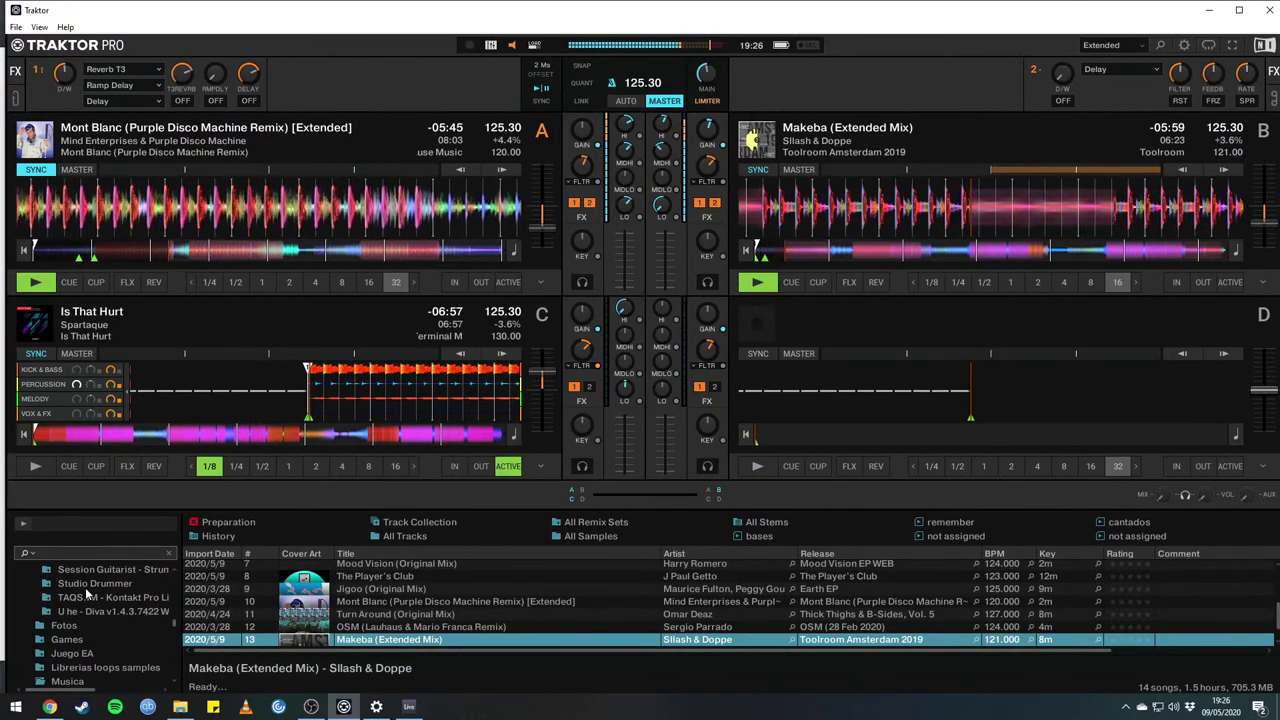
{"action": "key", "text": "Right"}
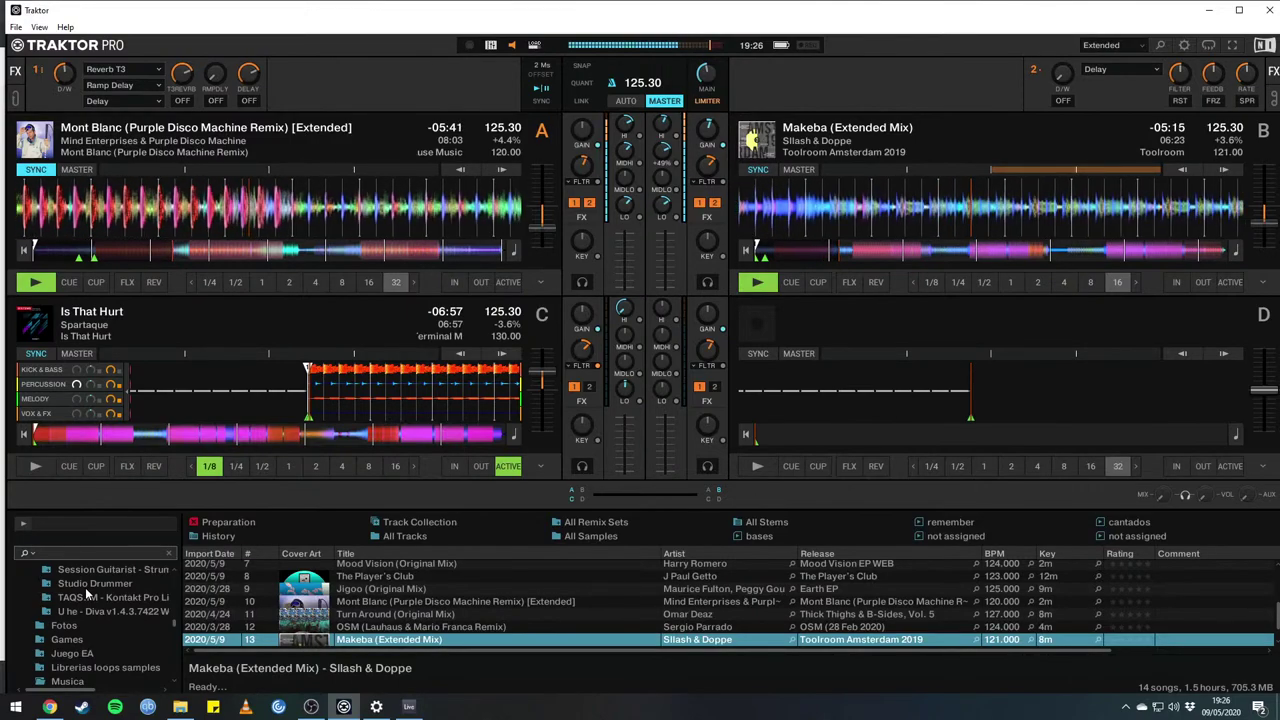
{"action": "key", "text": "Right"}
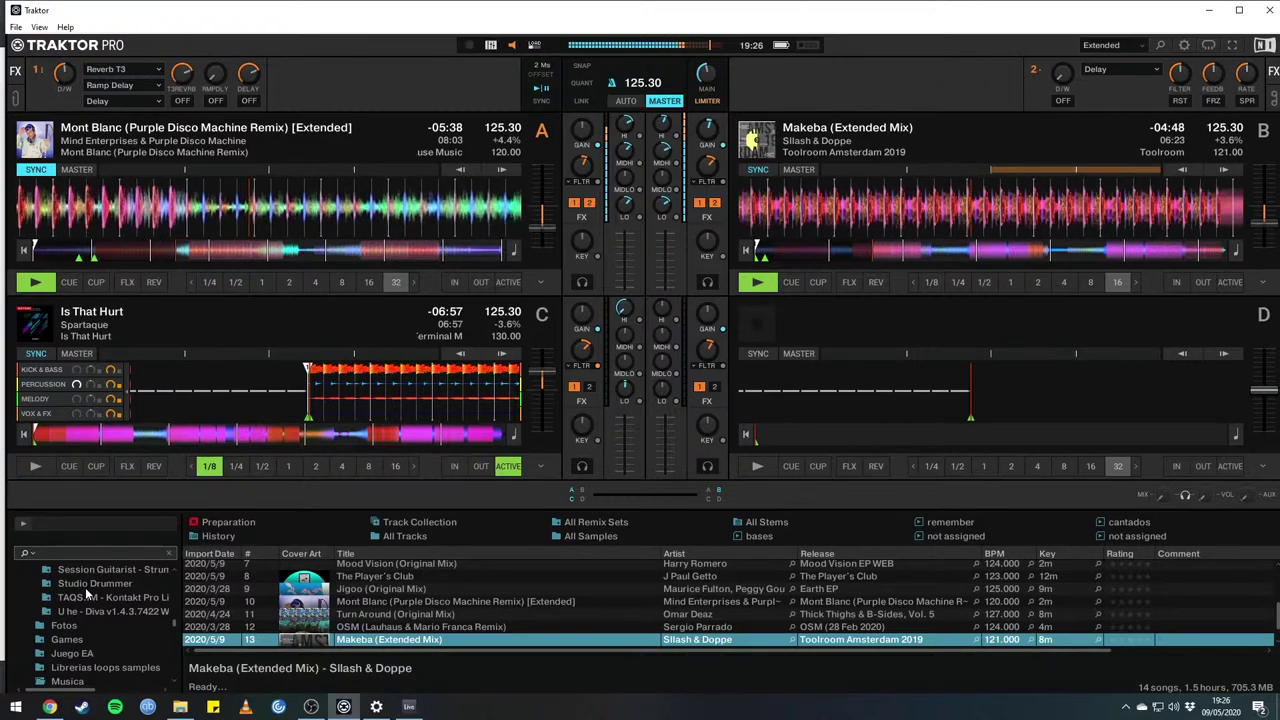
{"action": "key", "text": "Left"}
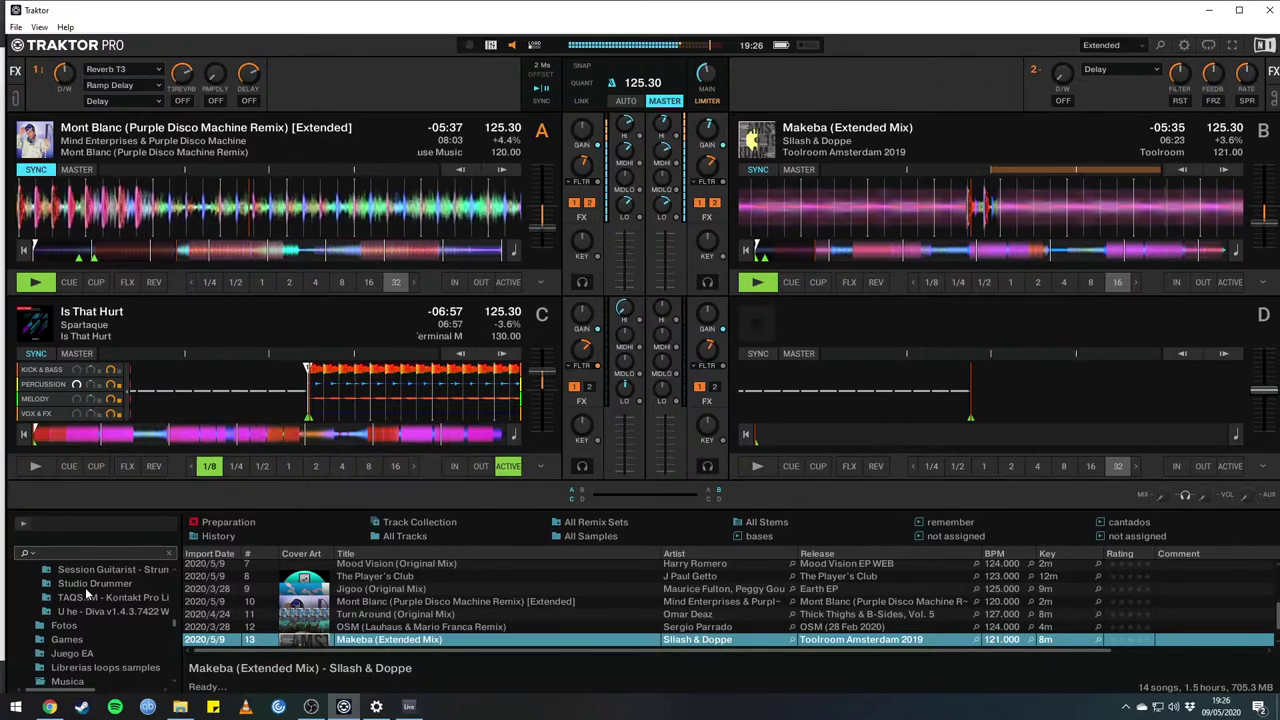
{"action": "key", "text": "l"}
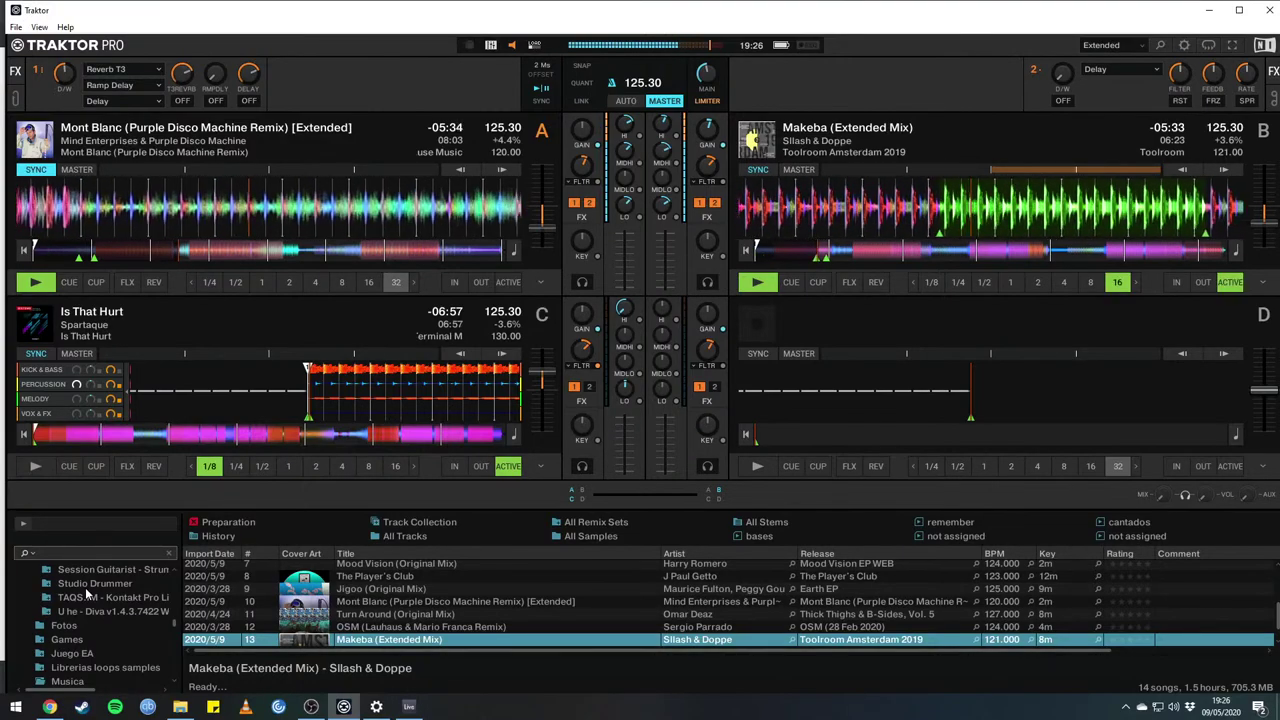
Enlarge the browser and select Acidotoolz (Hector Couto Remix) in the house, funk track list.
{"action": "key", "text": "Down"}
{"action": "key", "text": "Down"}
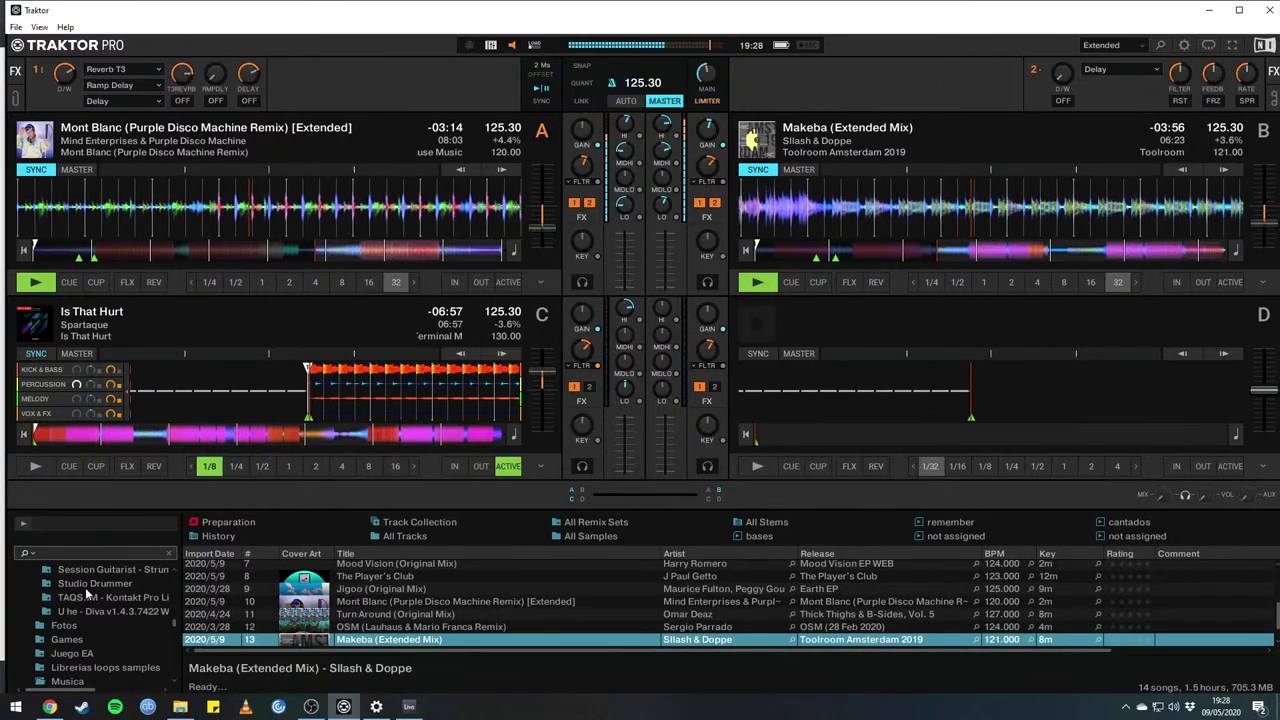
{"action": "key", "text": "space"}
{"action": "key", "text": "Down"}
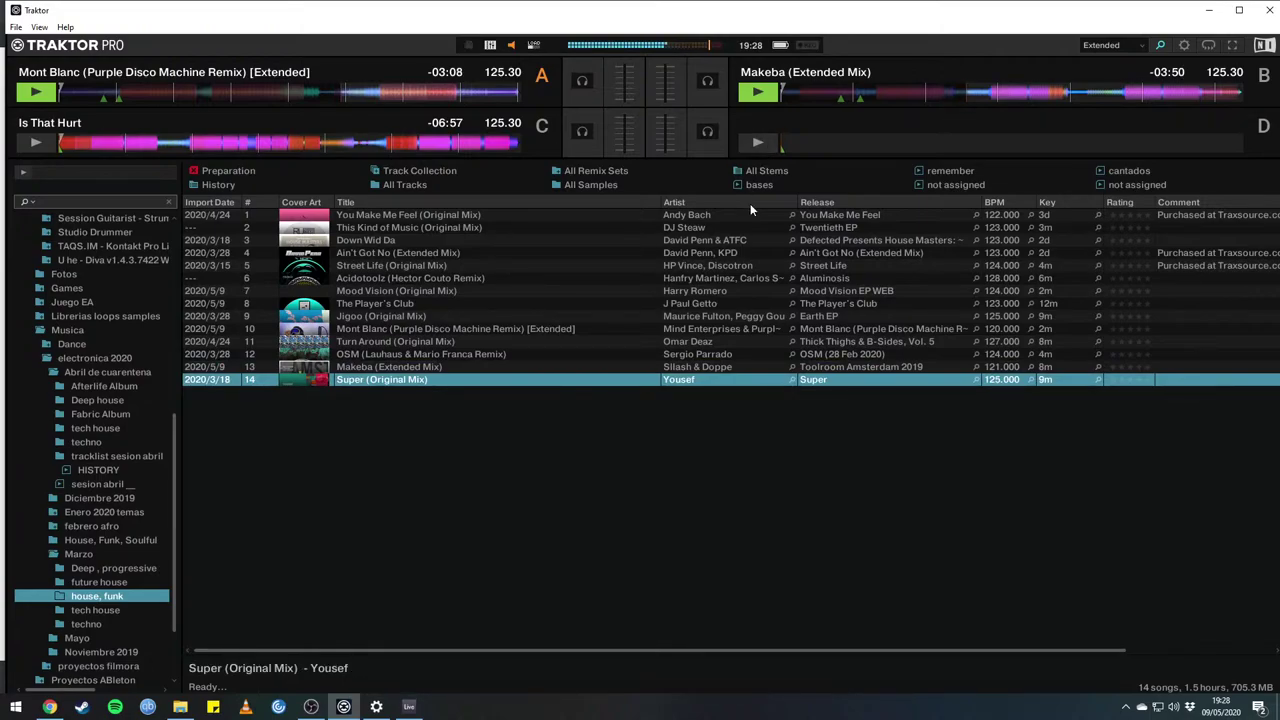
{"action": "key", "text": "Up"}
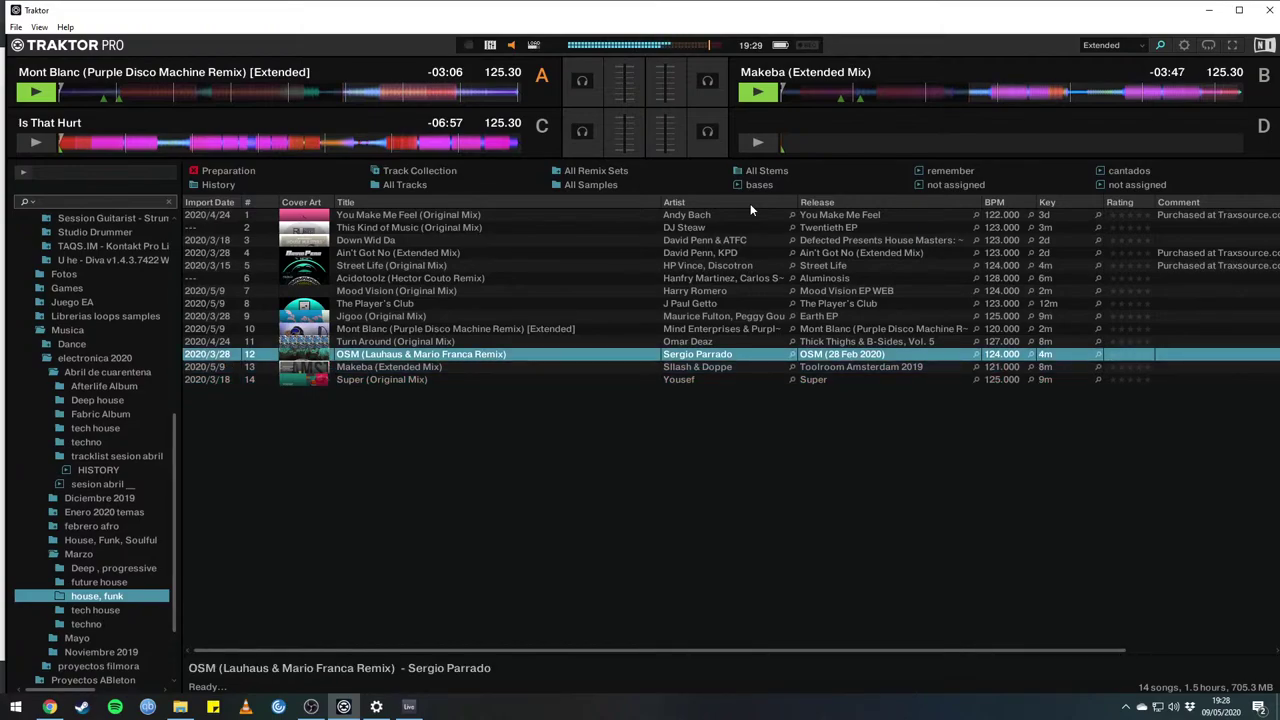
{"action": "key", "text": "Up"}
{"action": "key", "text": "Up"}
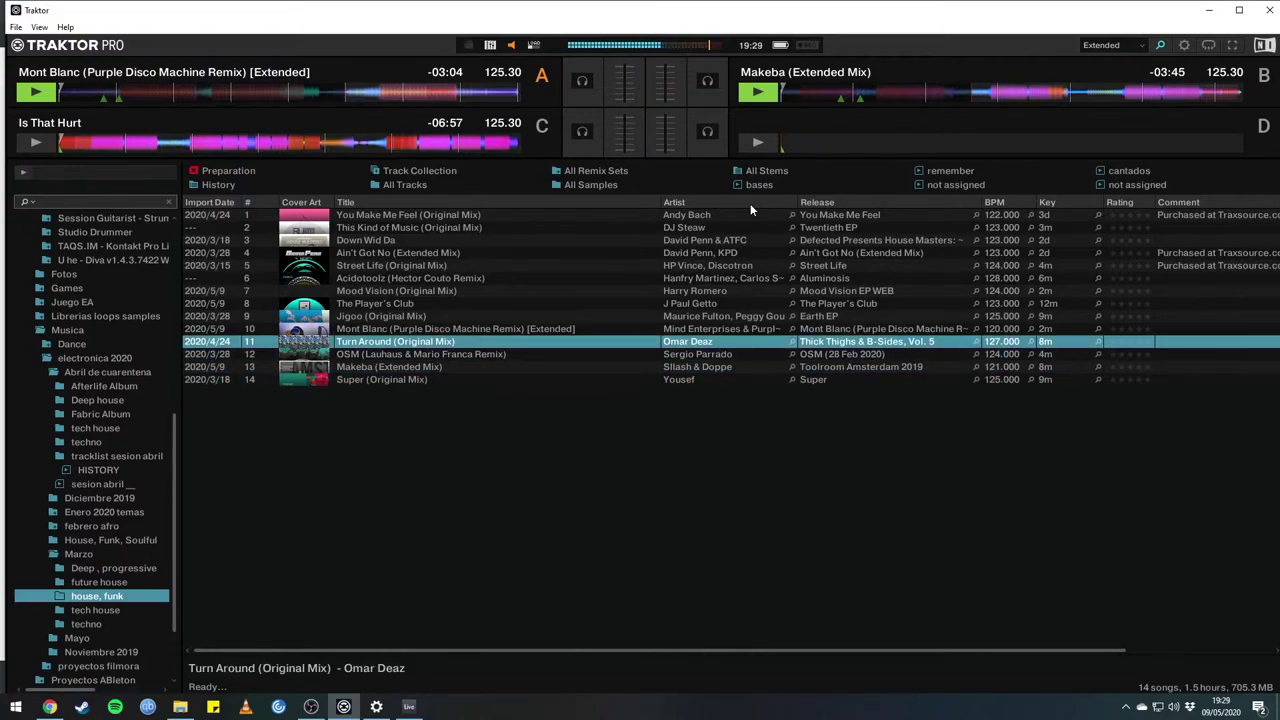
{"action": "key", "text": "Up"}
{"action": "key", "text": "Up"}
{"action": "key", "text": "Up"}
{"action": "key", "text": "Up"}
{"action": "key", "text": "Up"}
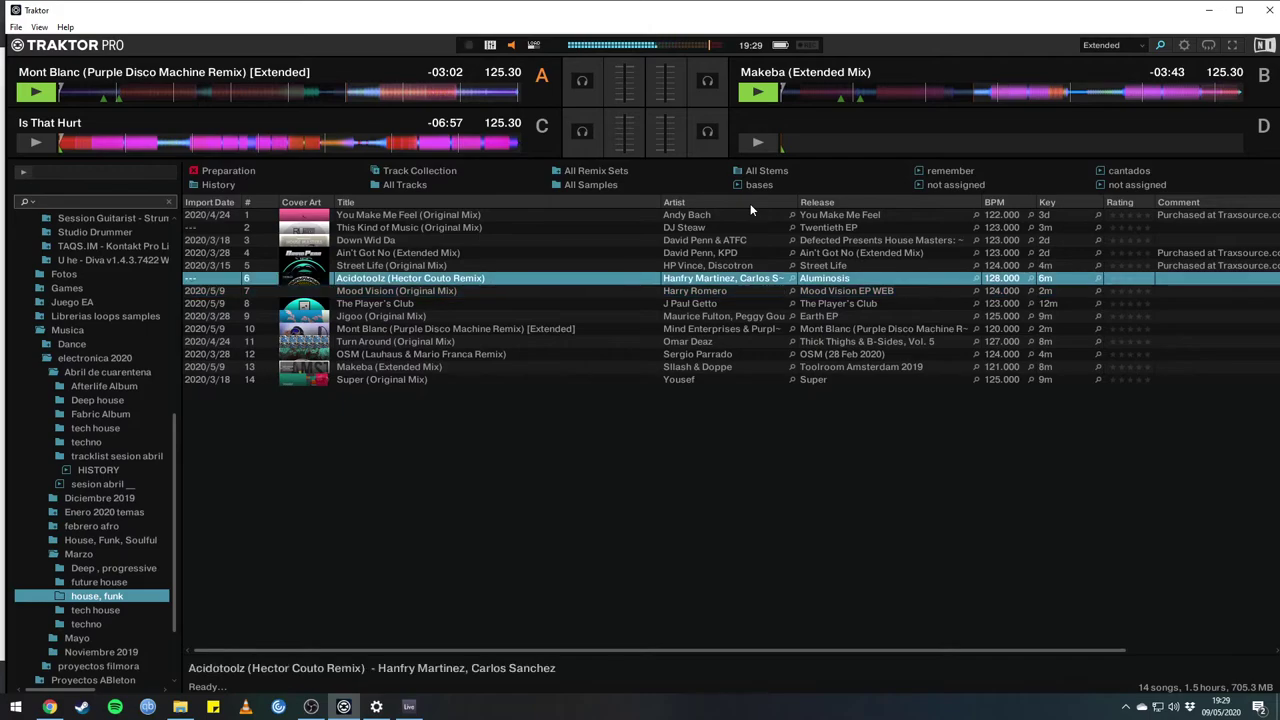
Load and start Acidotoolz on deck A in sync, then shorten deck B's loop to 1/32 beat and stop that deck.
{"action": "key", "text": "ctrl+Tab"}
{"action": "key", "text": "ctrl+Left"}
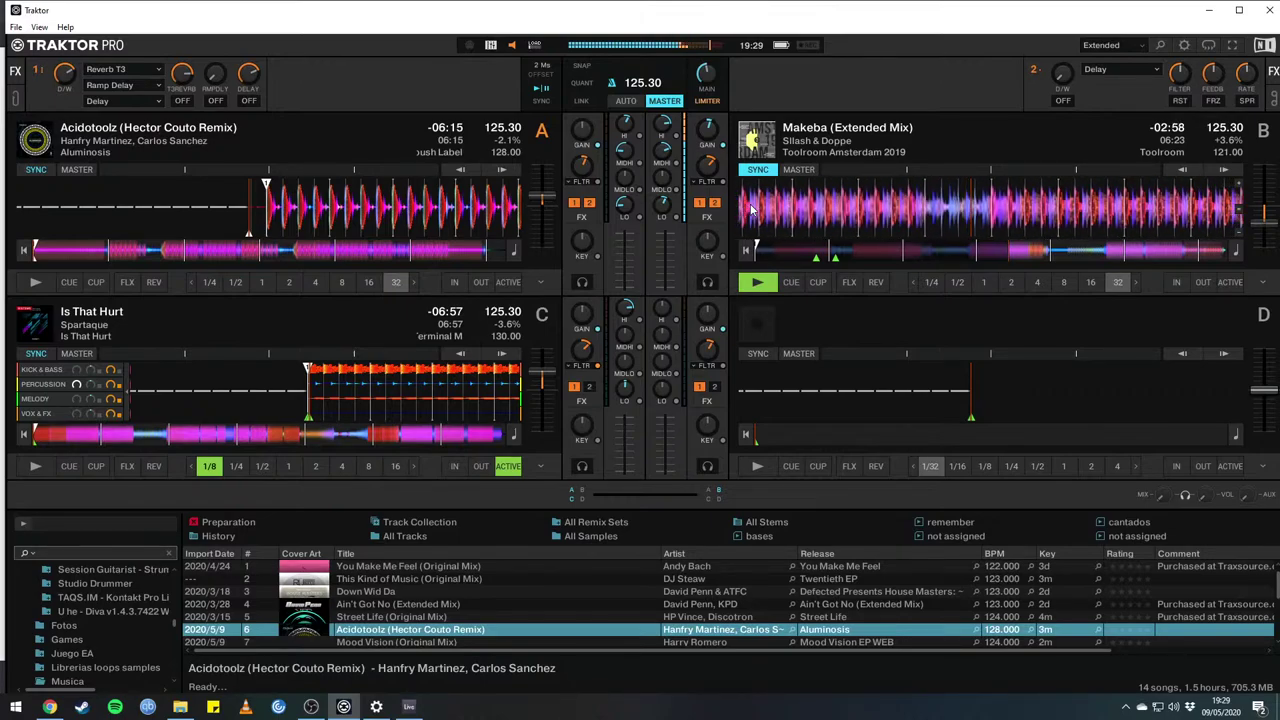
{"action": "key", "text": "g"}
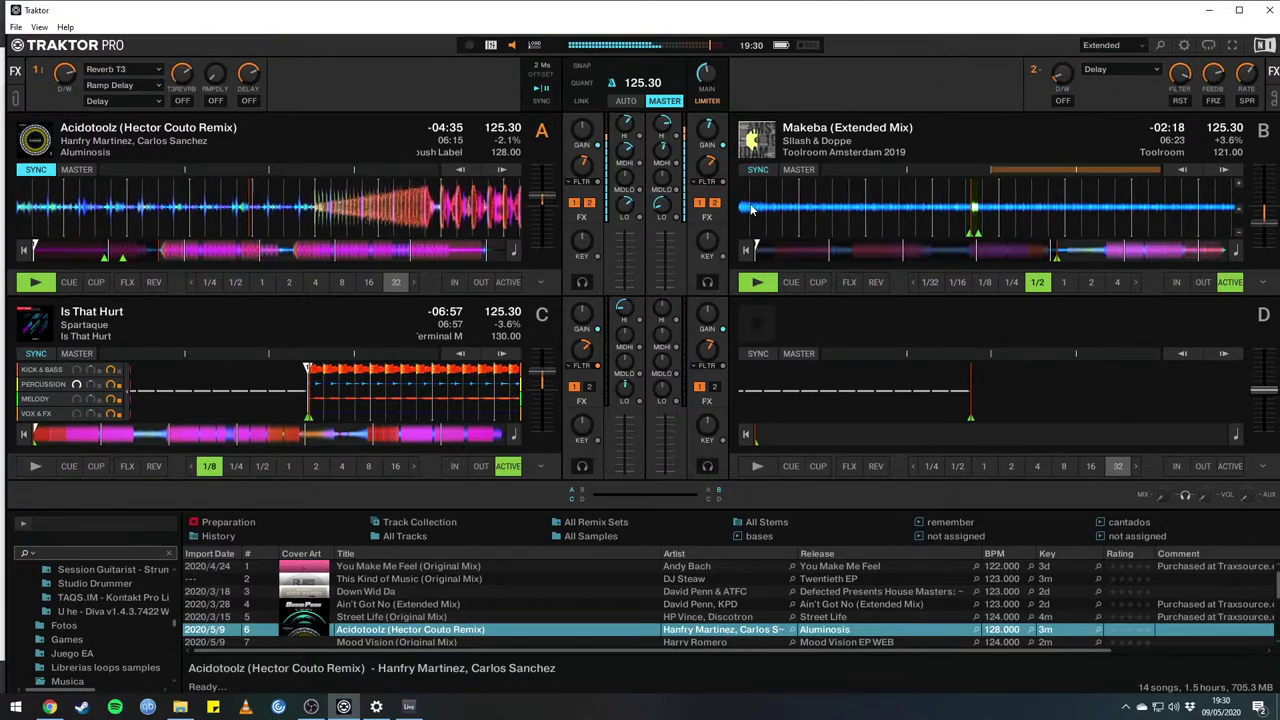
{"action": "key", "text": "space"}
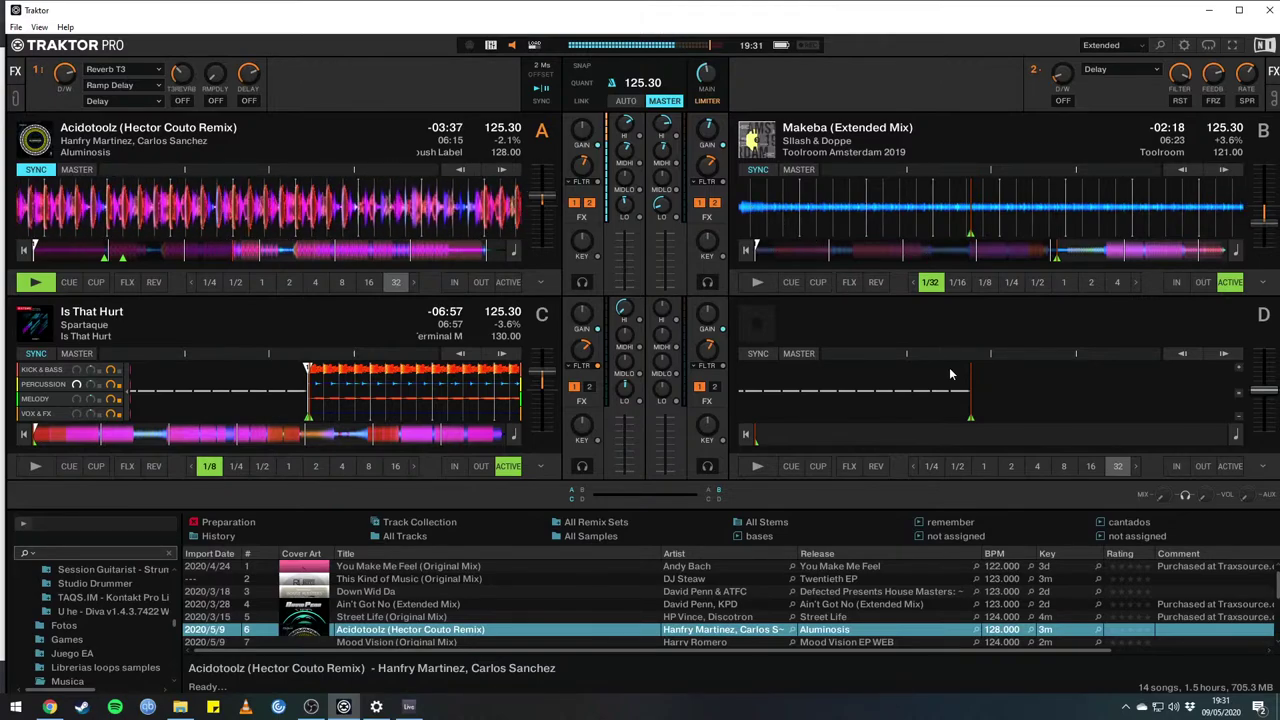
Enlarge the browser, look through the future house and Deep , progressive folders, and select Call Of Niburu (Original Mix).
{"action": "key", "text": "Tab"}
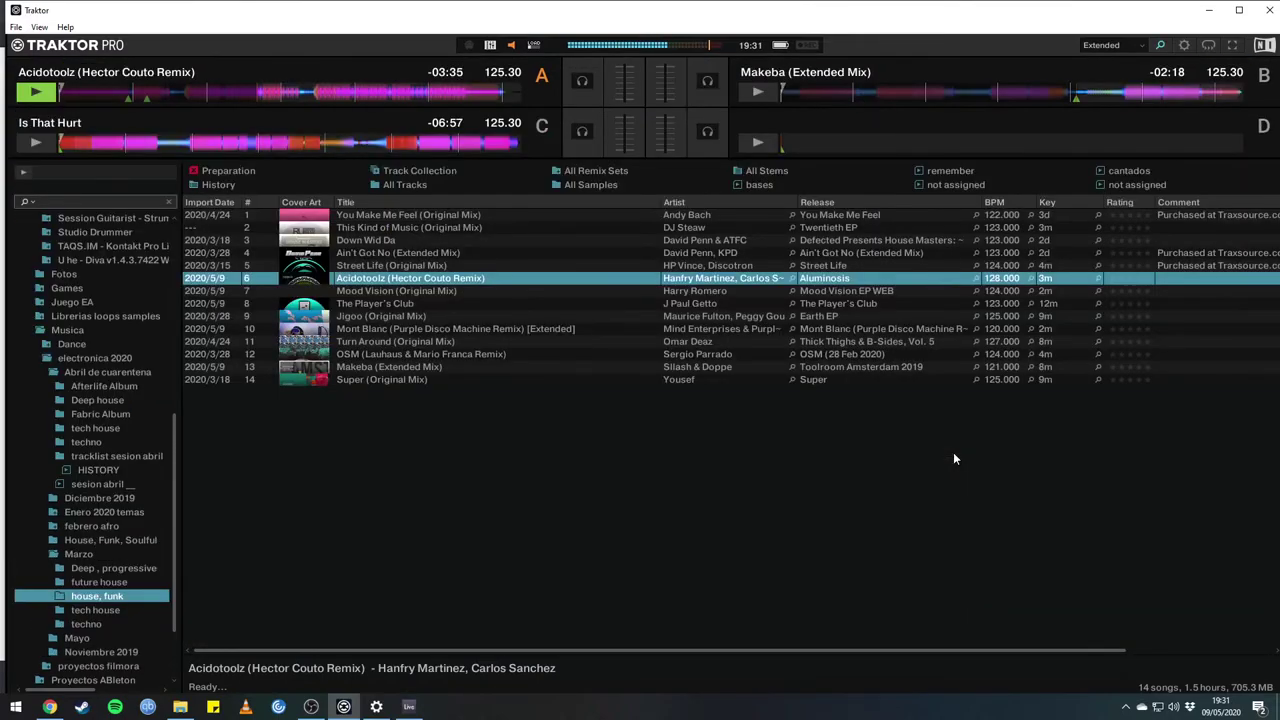
{"action": "left_click", "coordinate": [85, 582]}
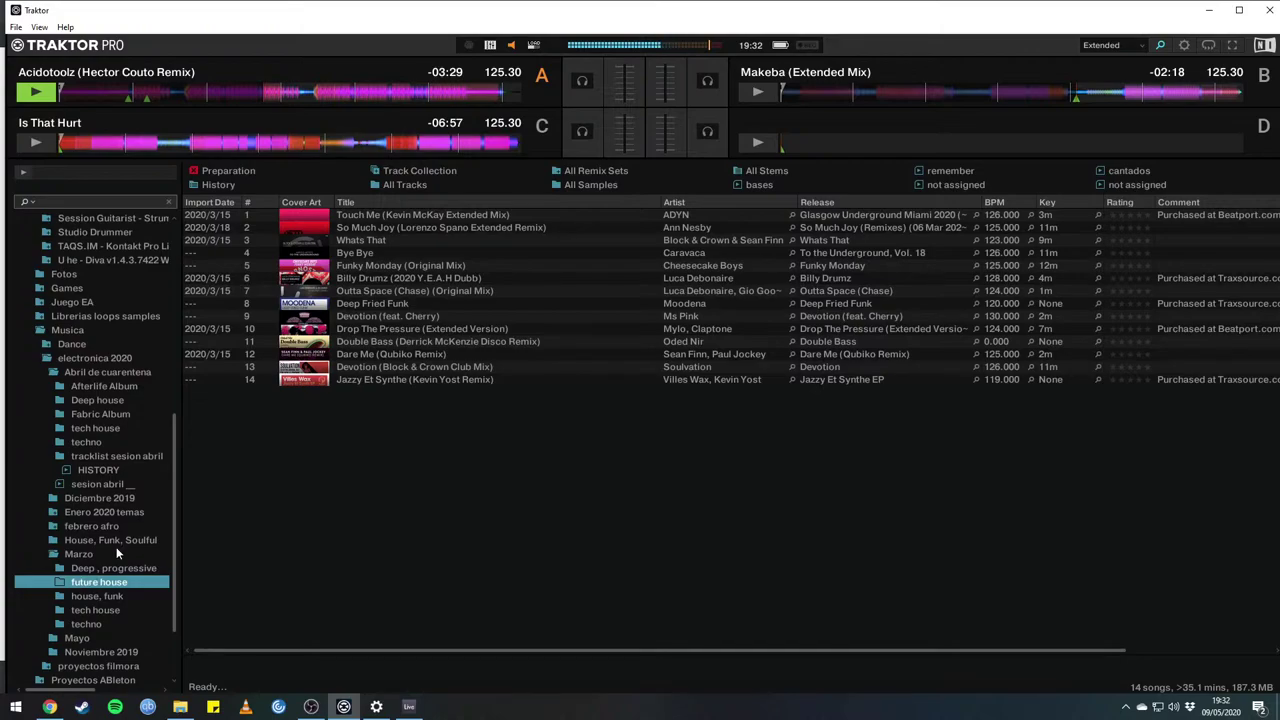
{"action": "left_click", "coordinate": [112, 568]}
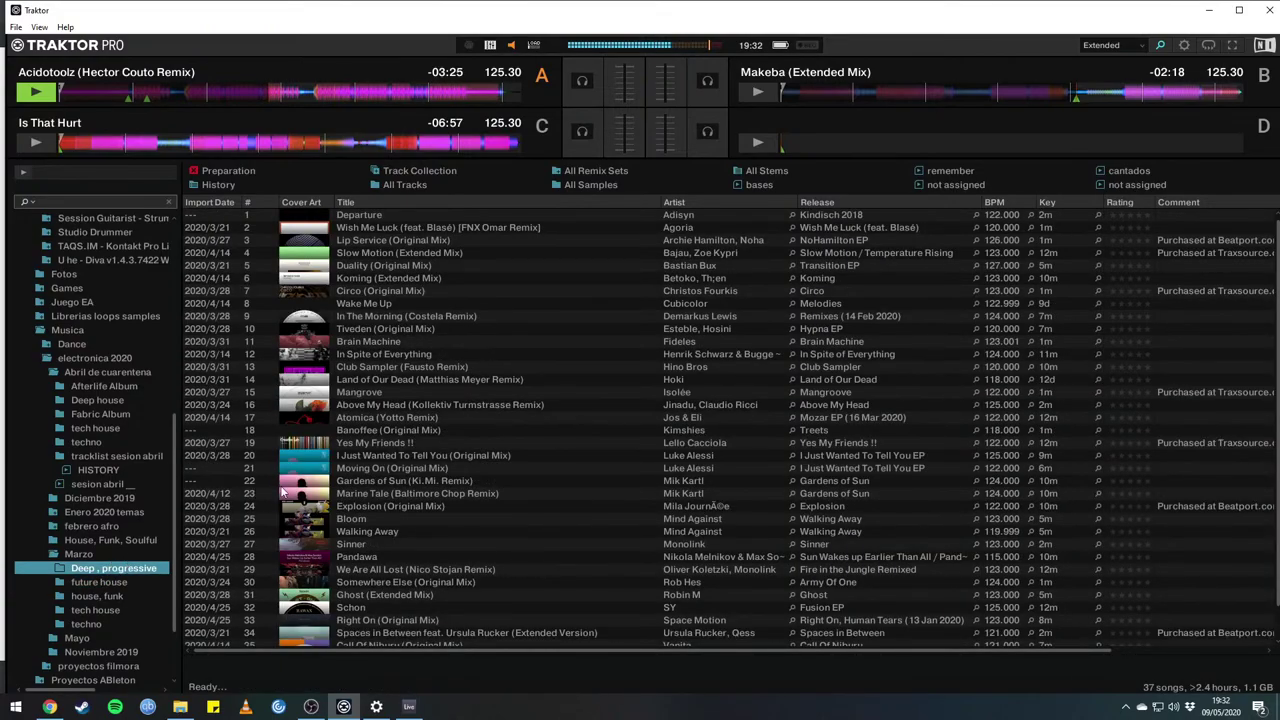
{"action": "scroll", "coordinate": [519, 461], "scroll_direction": "down", "scroll_amount": 2}
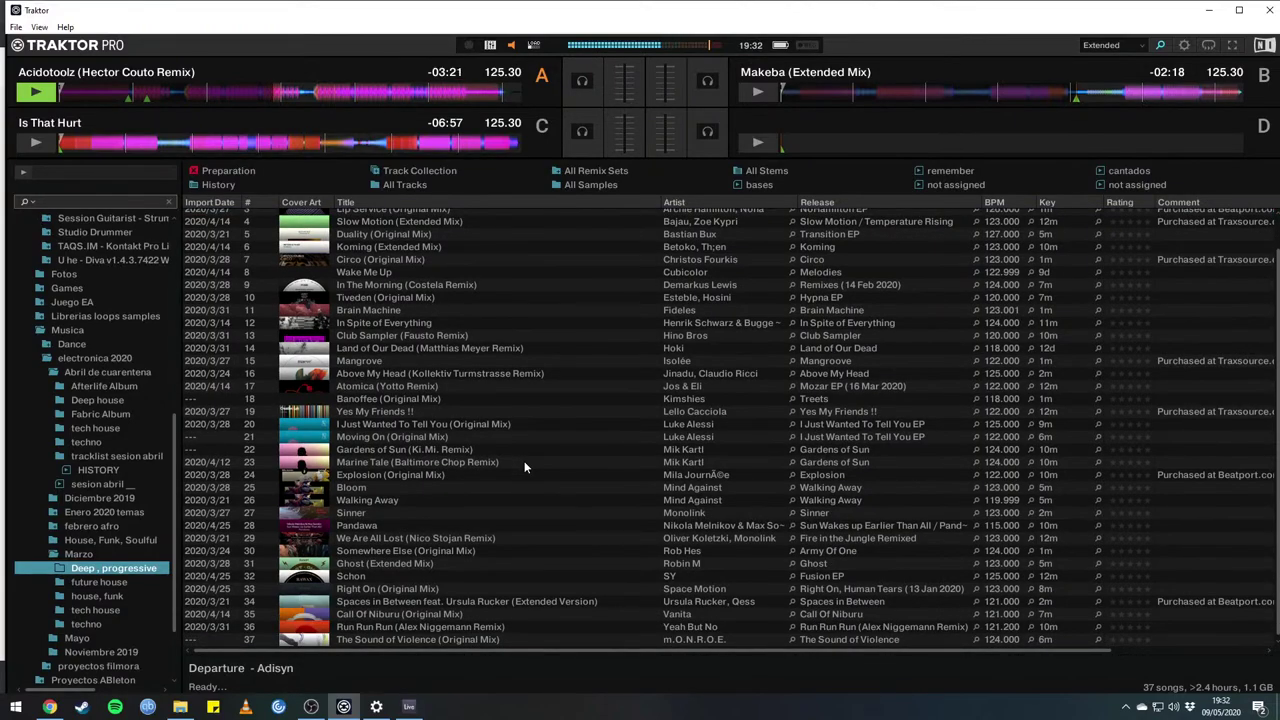
{"action": "left_click", "coordinate": [356, 616]}
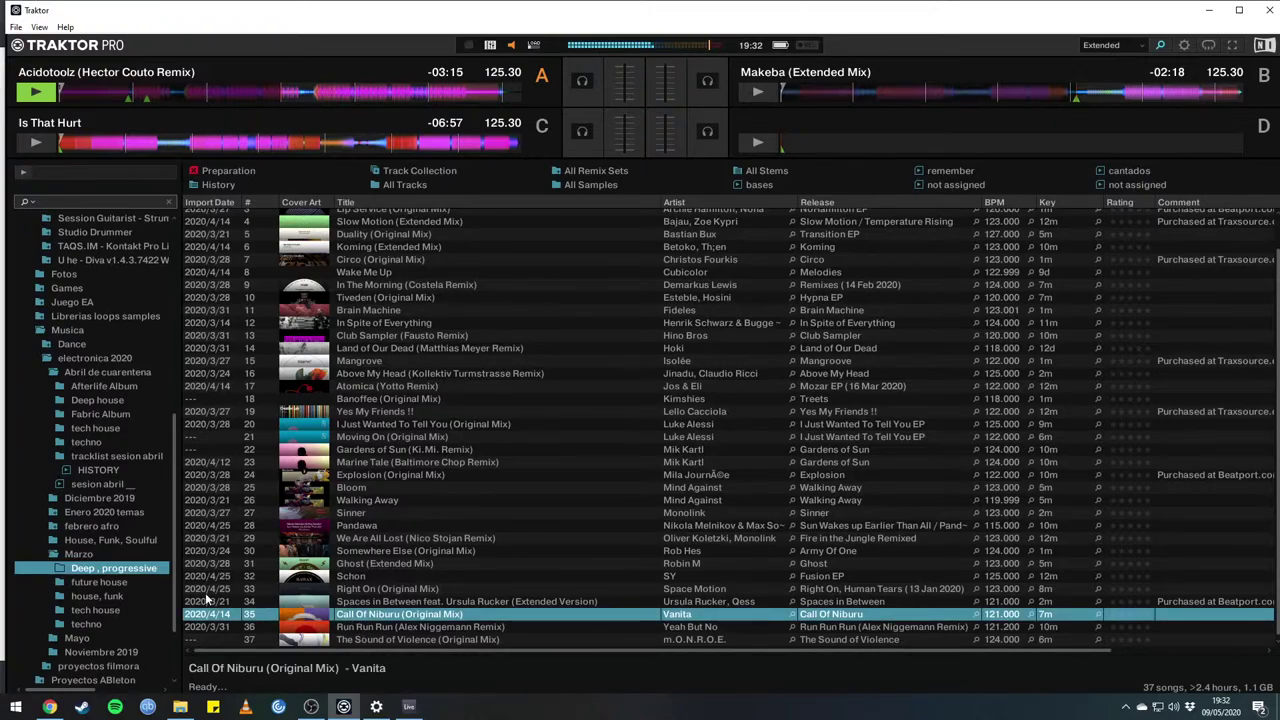
Load Let The Groove On (Original Mix) from the febrero afro folder onto deck B and start it playing in sync.
{"action": "left_click", "coordinate": [75, 526]}
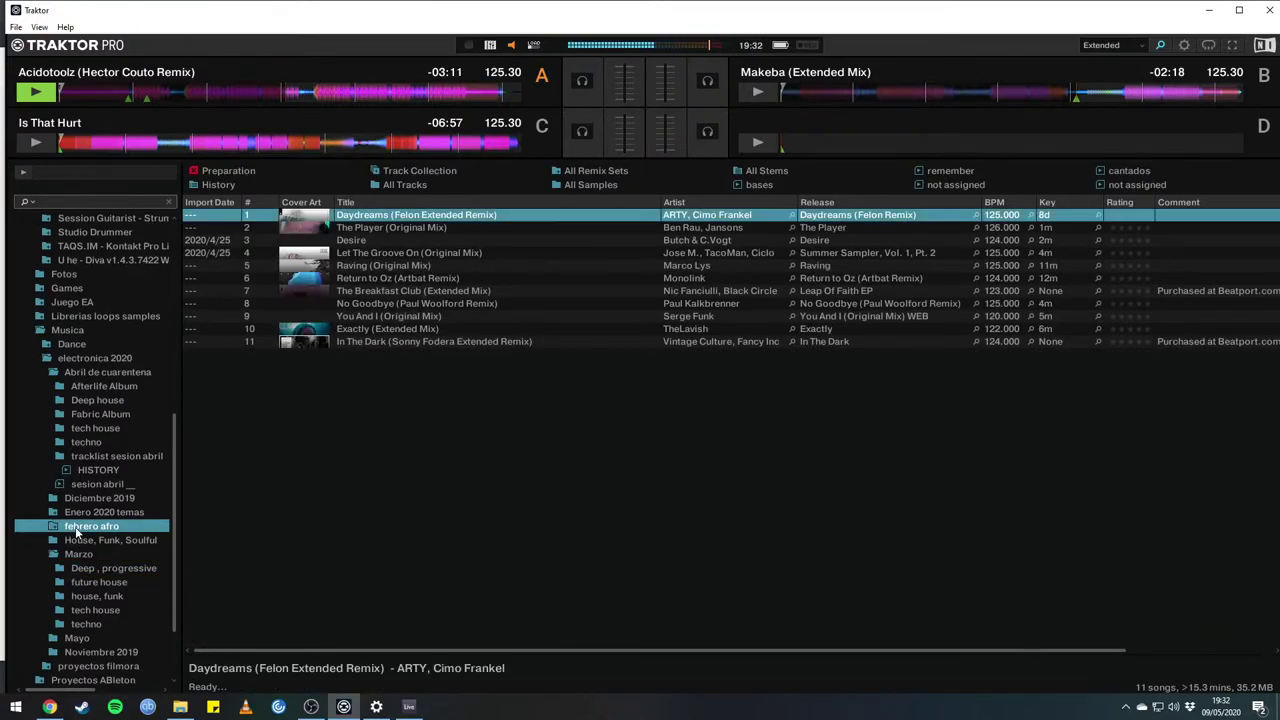
{"action": "key", "text": "Down"}
{"action": "key", "text": "Down"}
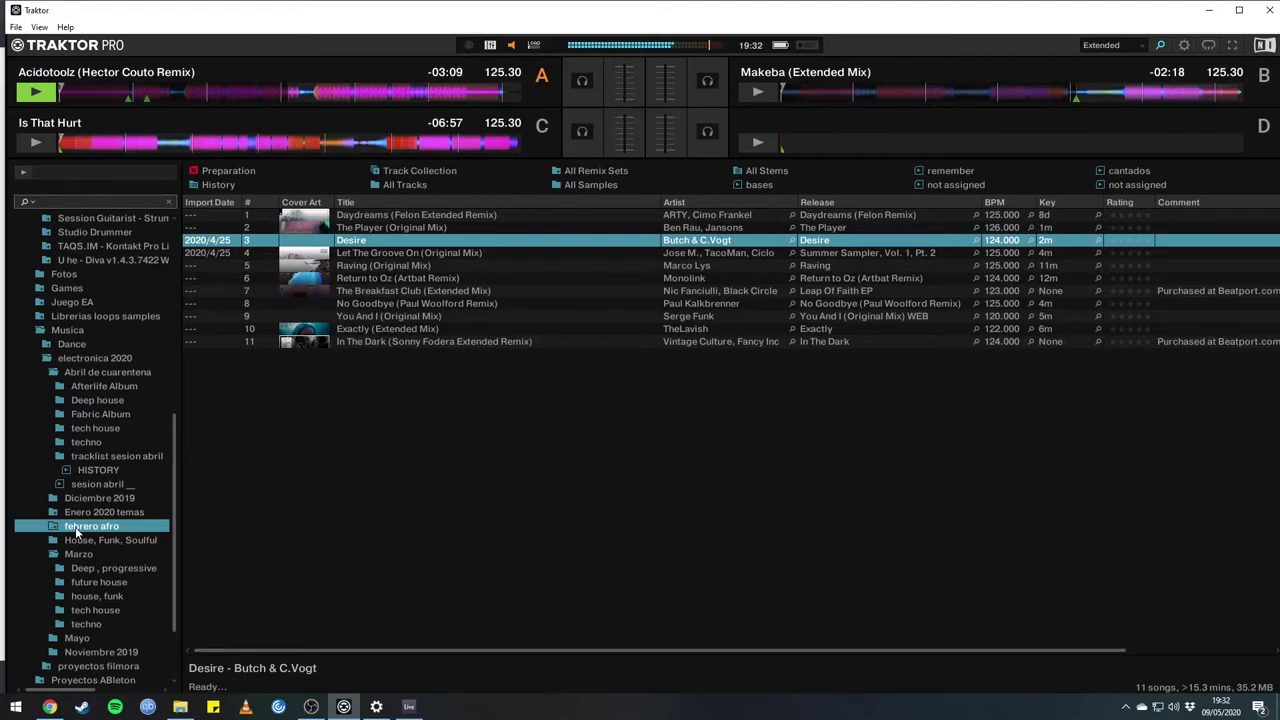
{"action": "key", "text": "Down"}
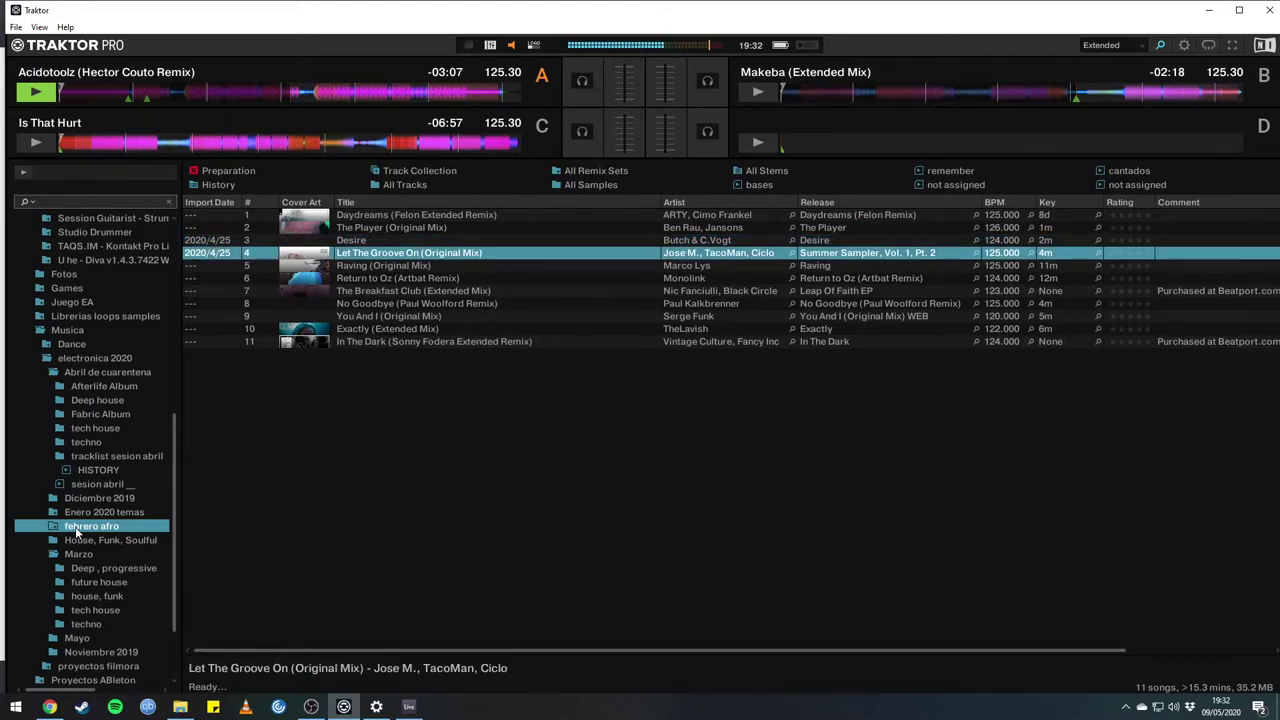
{"action": "key", "text": "Tab"}
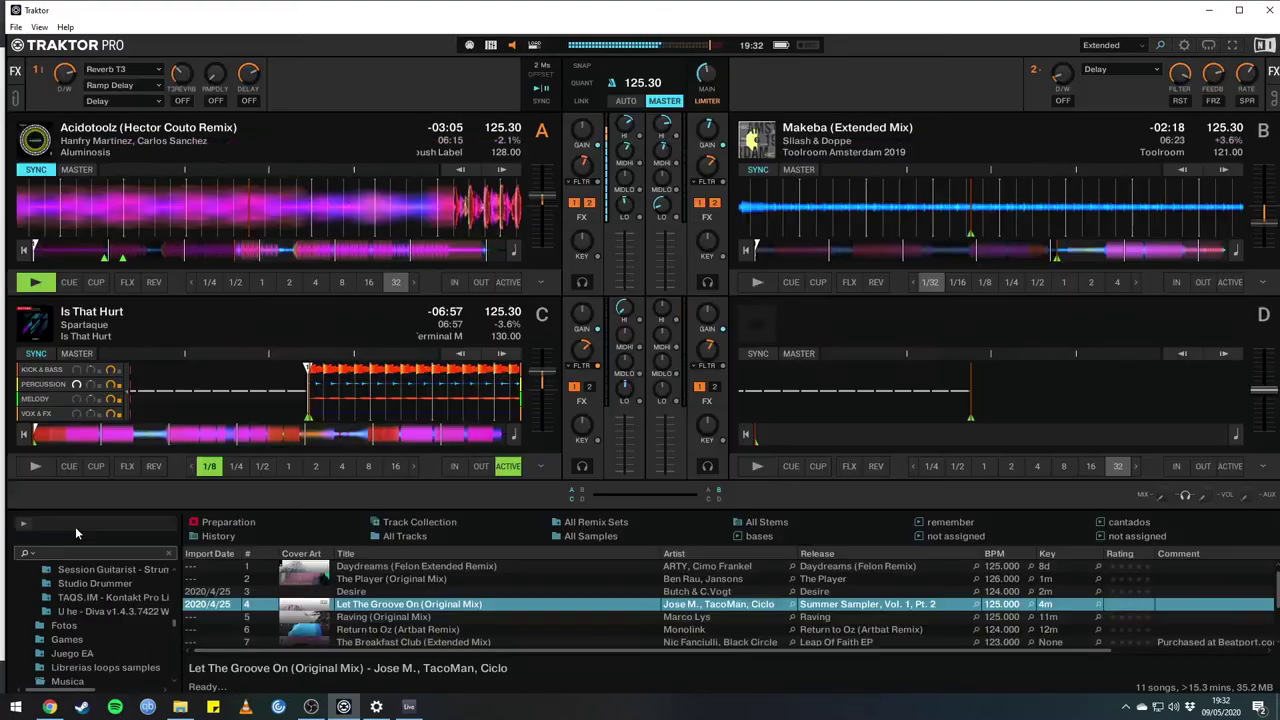
{"action": "key", "text": "ctrl+Right"}
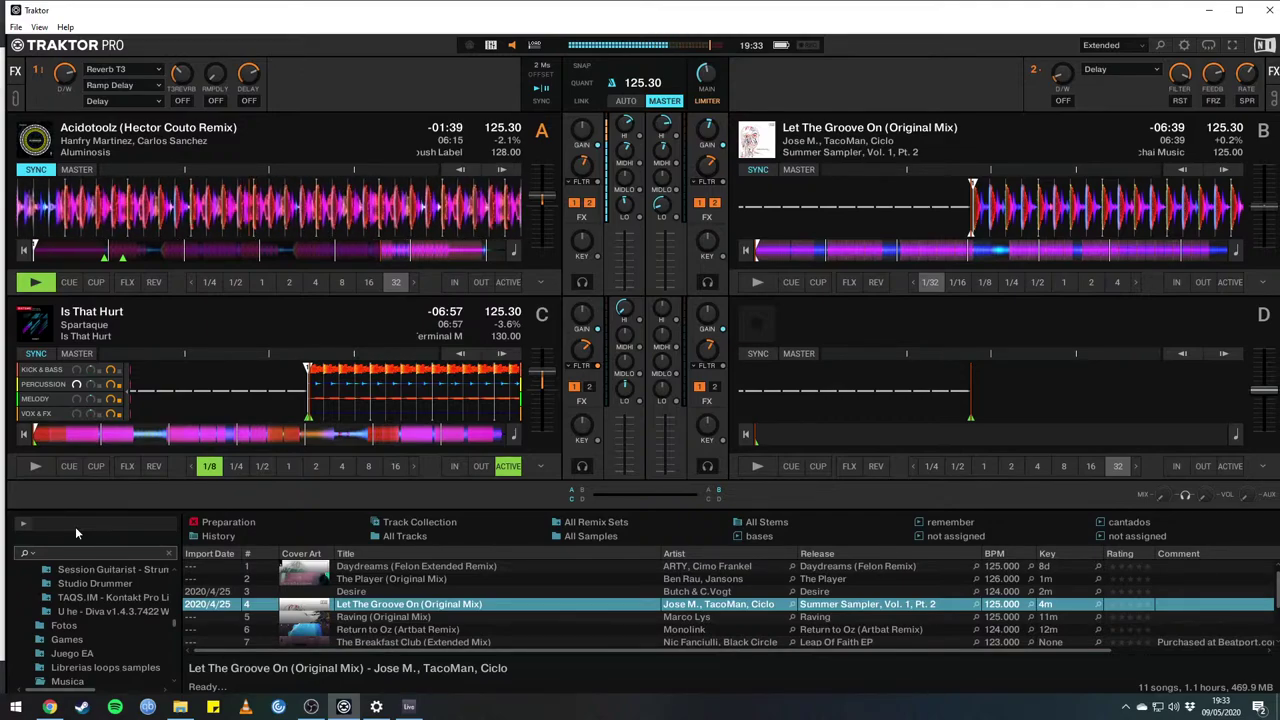
{"action": "key", "text": "space"}
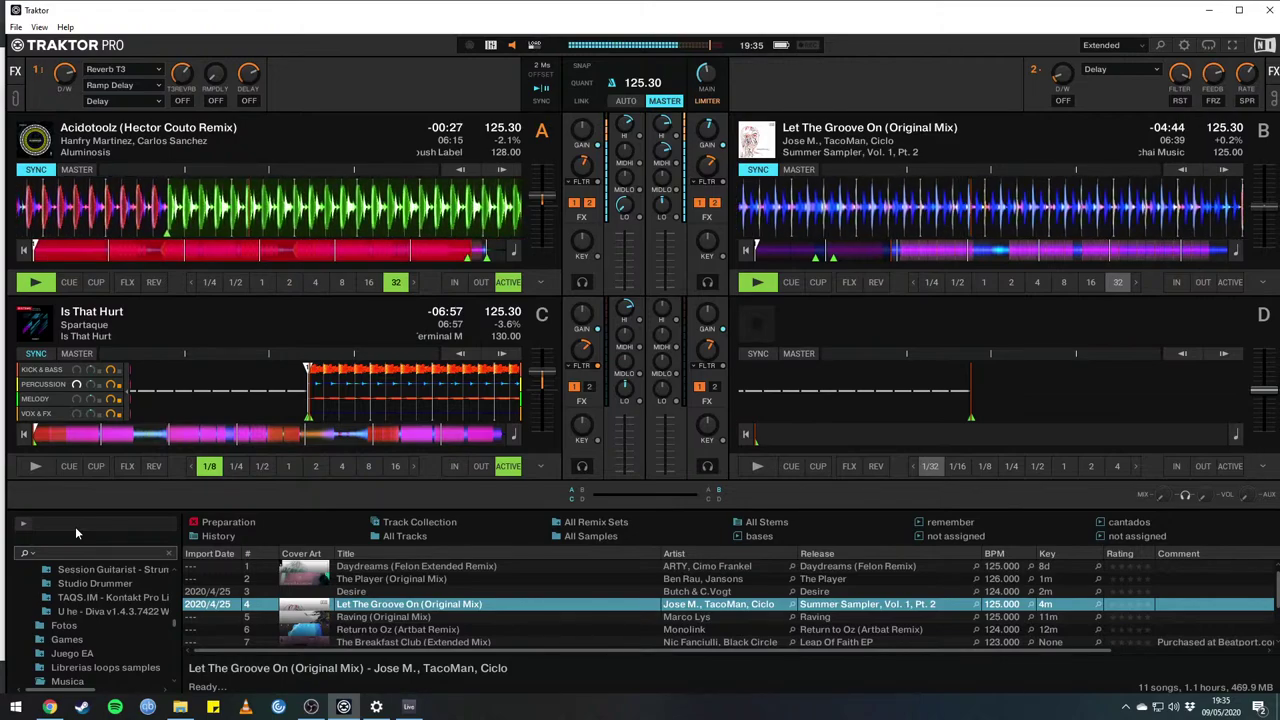
Stop deck A and load Return to Oz (Artbat Remix) onto it.
{"action": "left_click", "coordinate": [382, 630]}
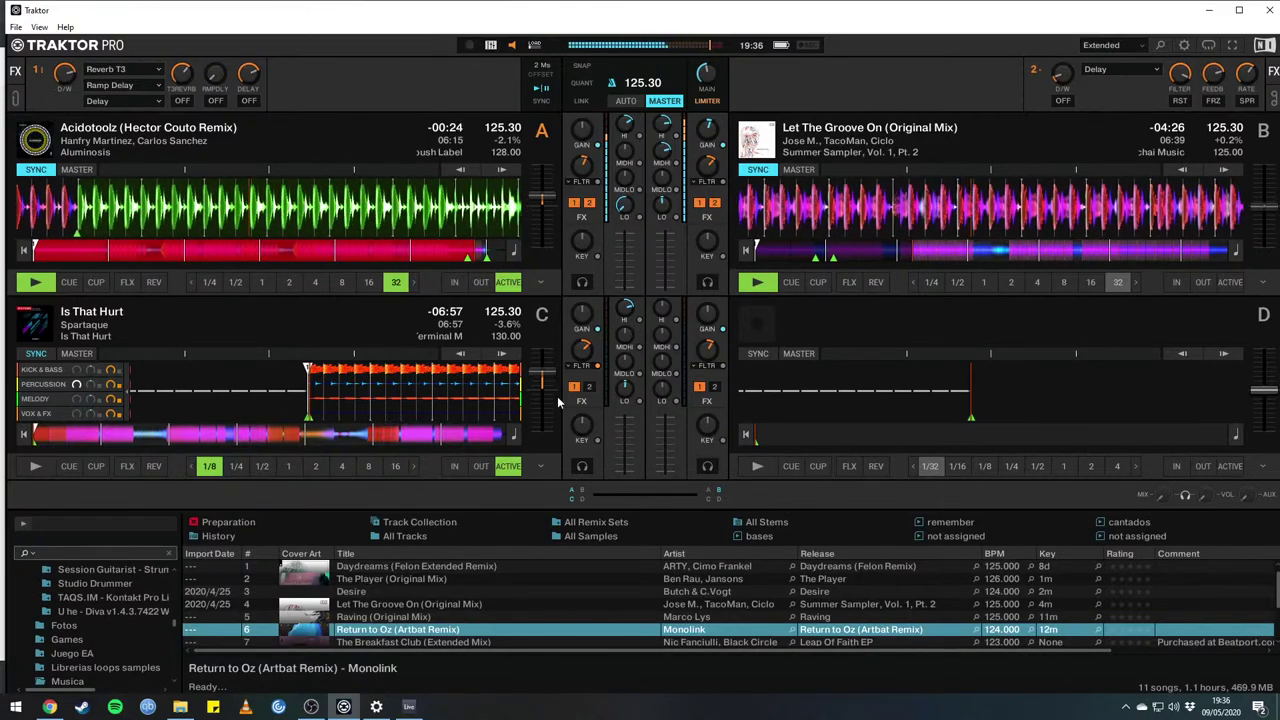
{"action": "key", "text": "space"}
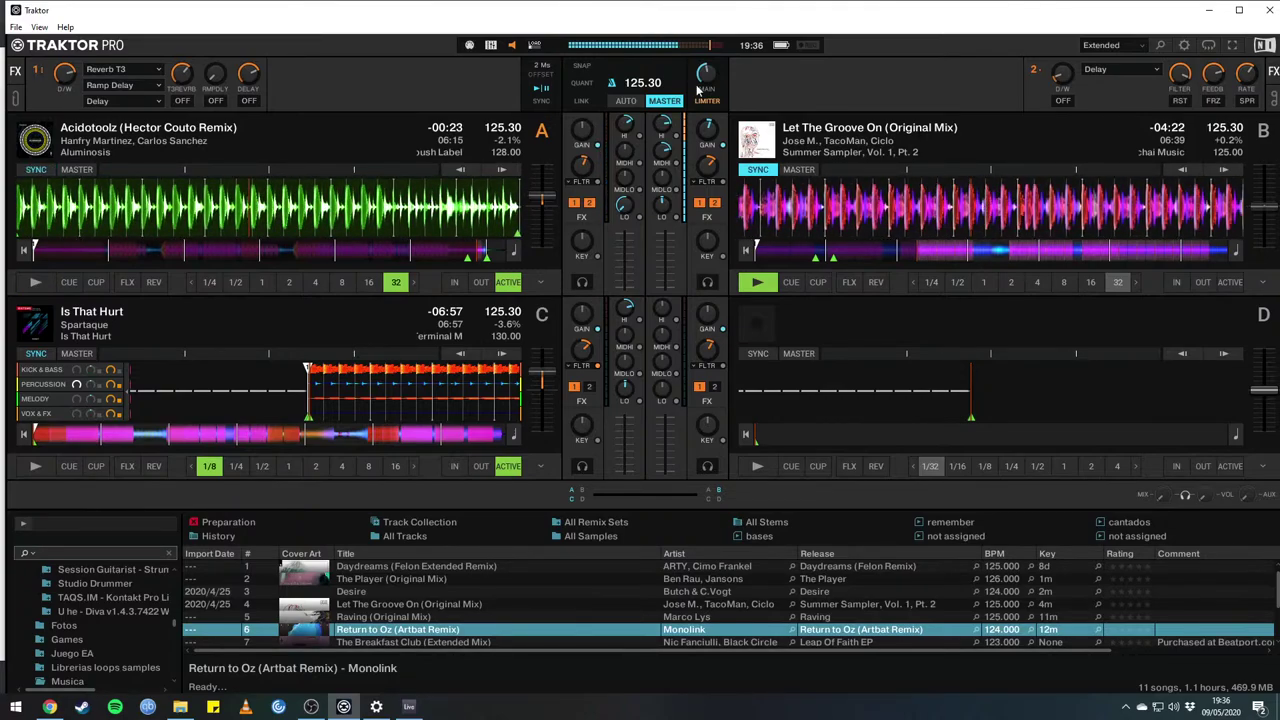
{"action": "left_click_drag", "start_coordinate": [358, 631], "coordinate": [252, 229]}
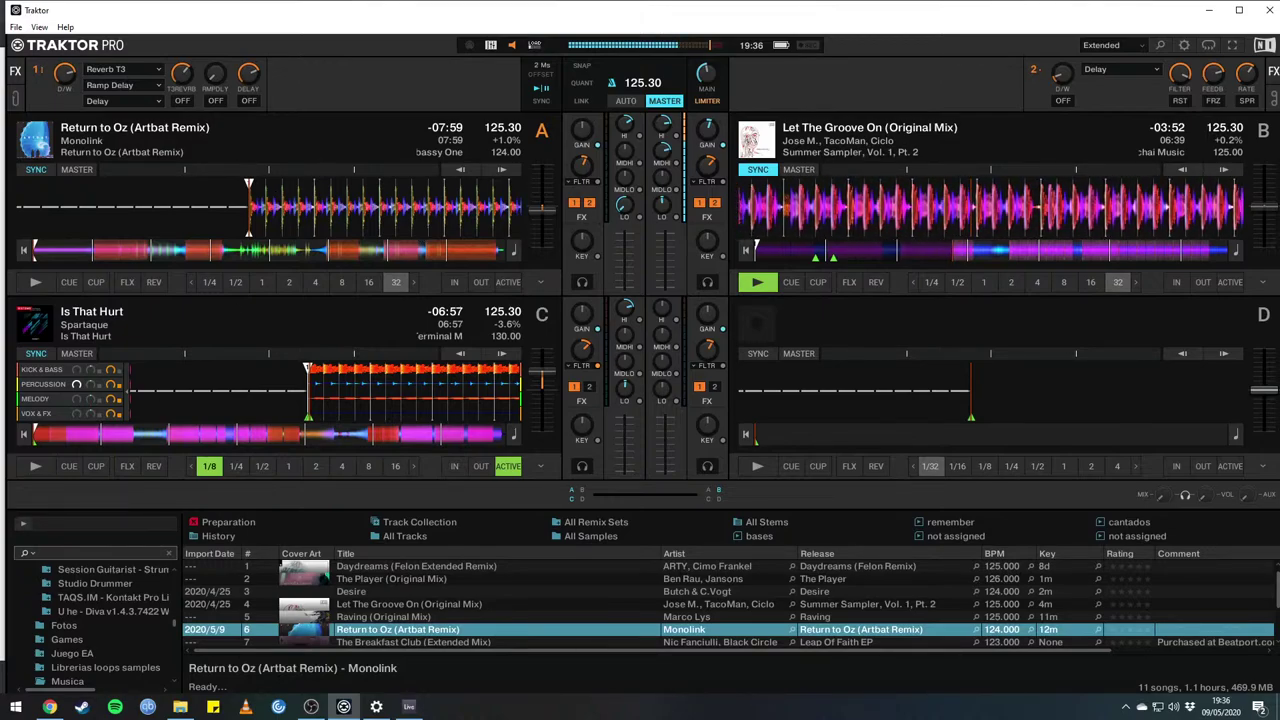
Switch to Chrome to check the live broadcast on its YouTube page and in YouTube Studio, and return to Traktor.
{"action": "left_click", "coordinate": [49, 706]}
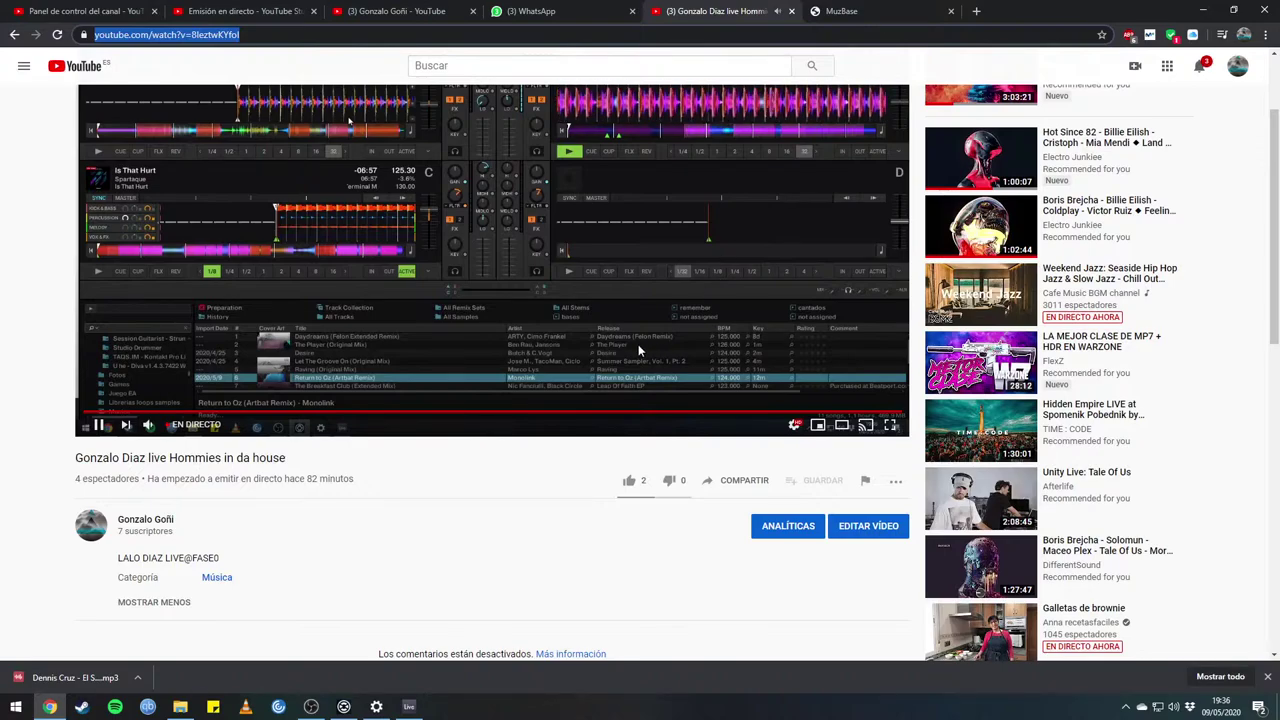
{"action": "scroll", "coordinate": [638, 344], "scroll_direction": "up", "scroll_amount": 2}
{"action": "left_click", "coordinate": [395, 11]}
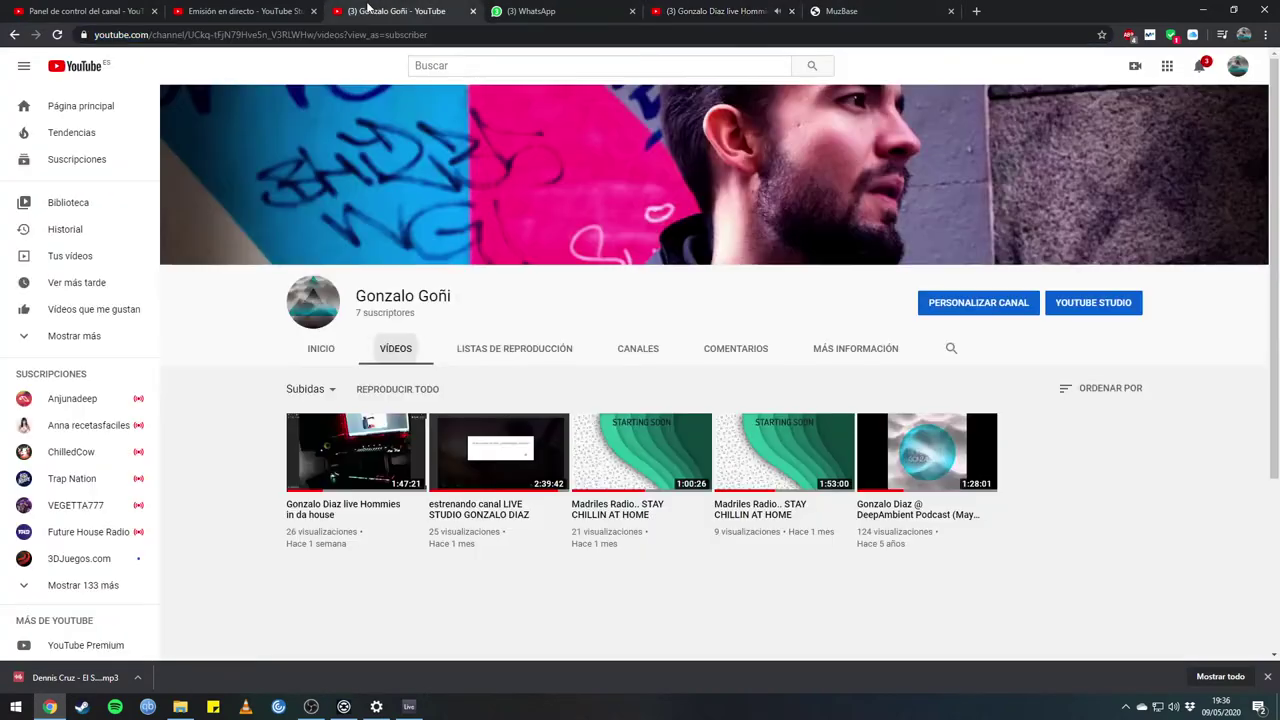
{"action": "left_click", "coordinate": [277, 11]}
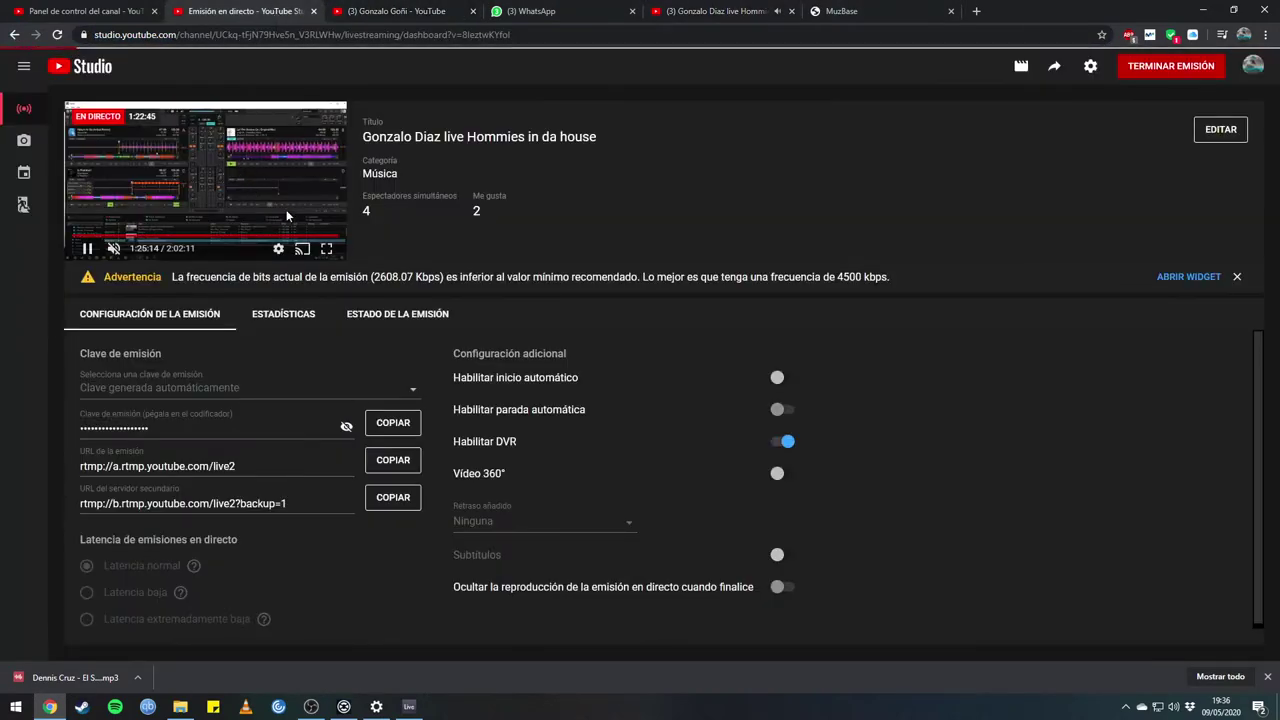
{"action": "left_click", "coordinate": [720, 8]}
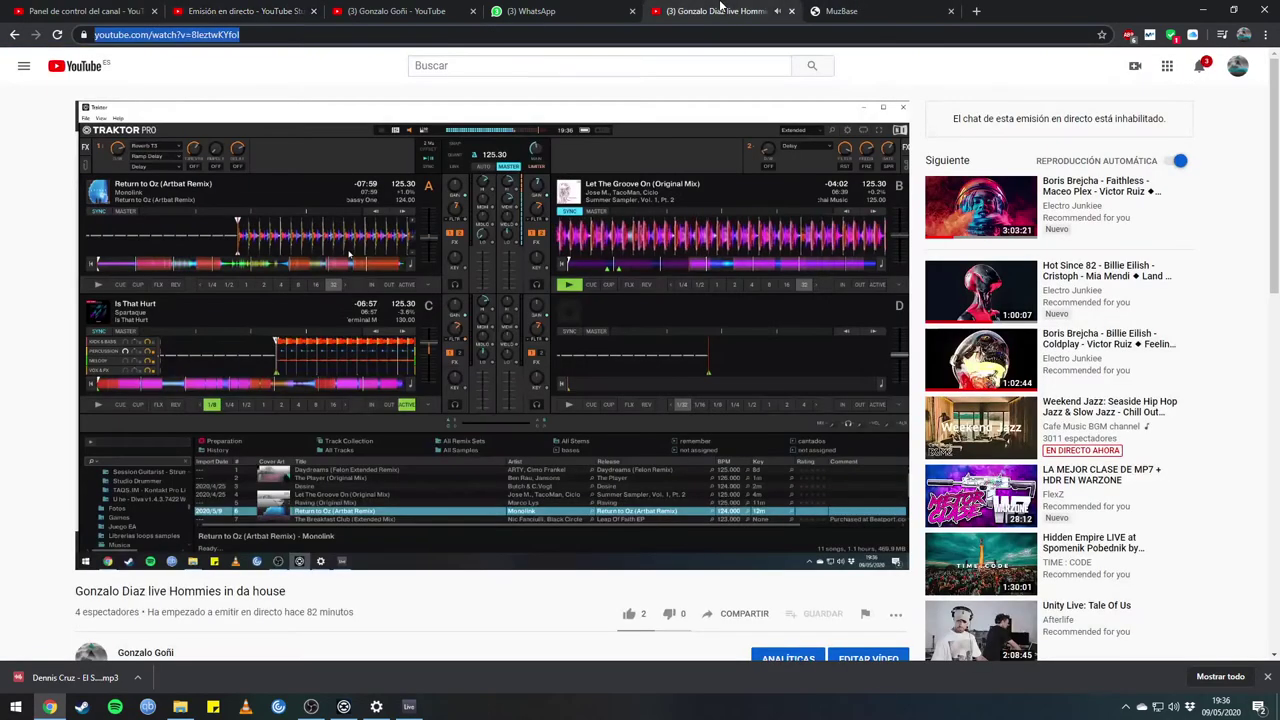
{"action": "mouse_move", "coordinate": [650, 426]}
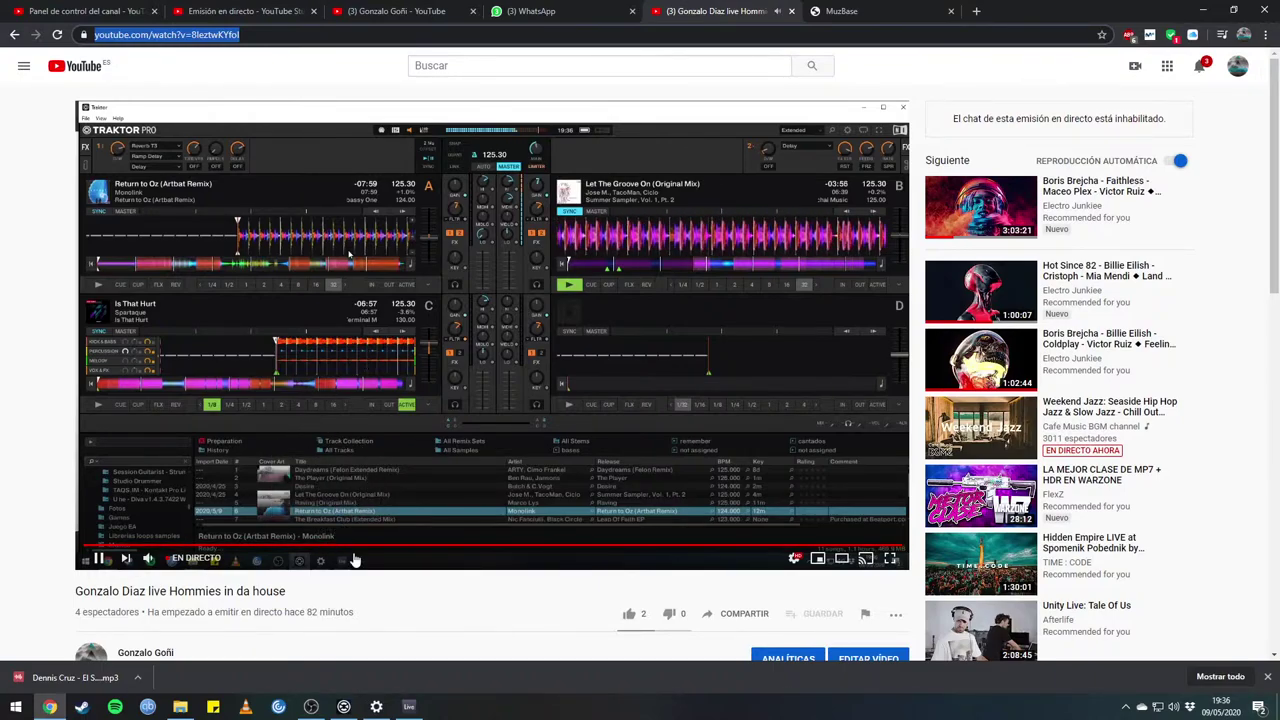
{"action": "scroll", "coordinate": [314, 363], "scroll_direction": "down", "scroll_amount": 3}
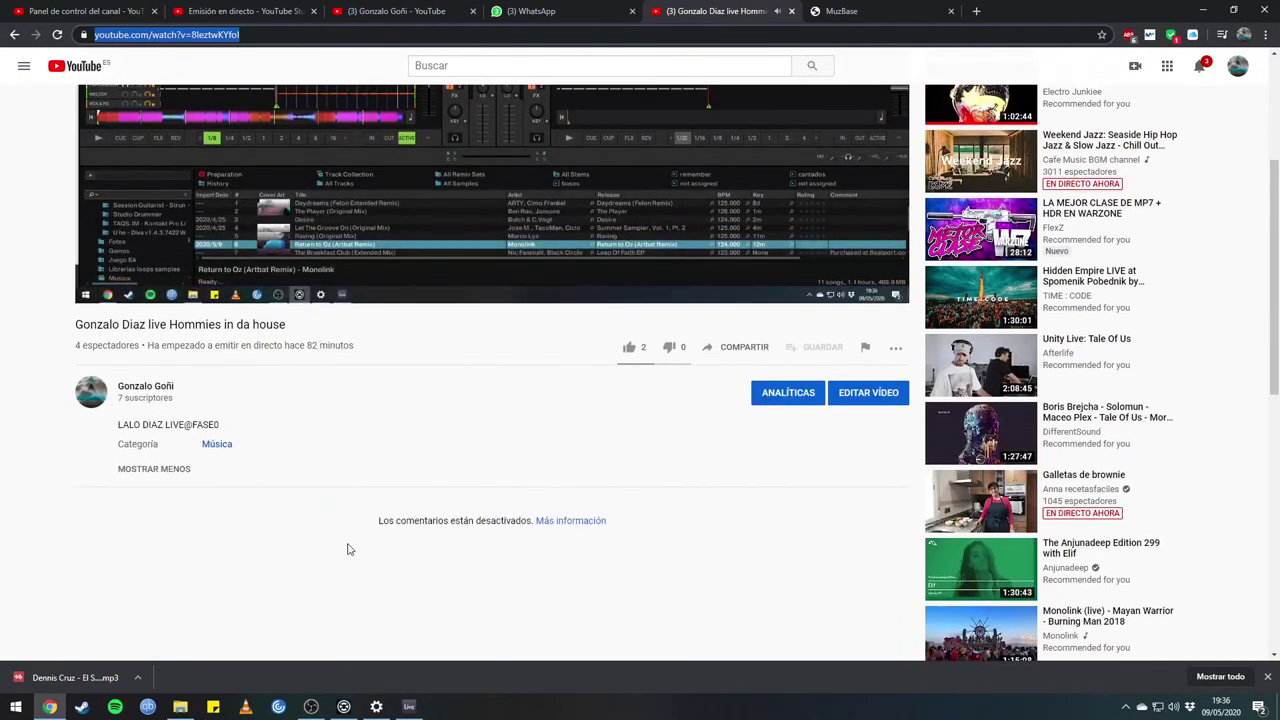
{"action": "left_click", "coordinate": [408, 706]}
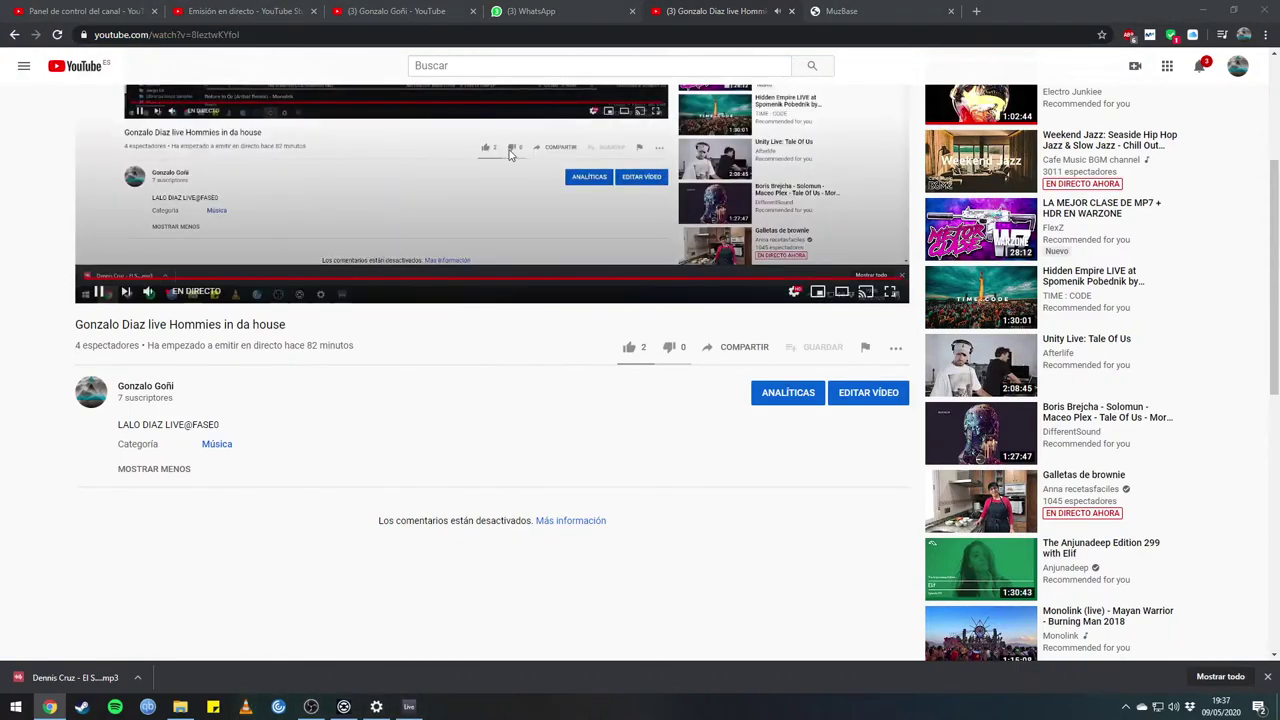
{"action": "key", "text": "alt+Tab"}
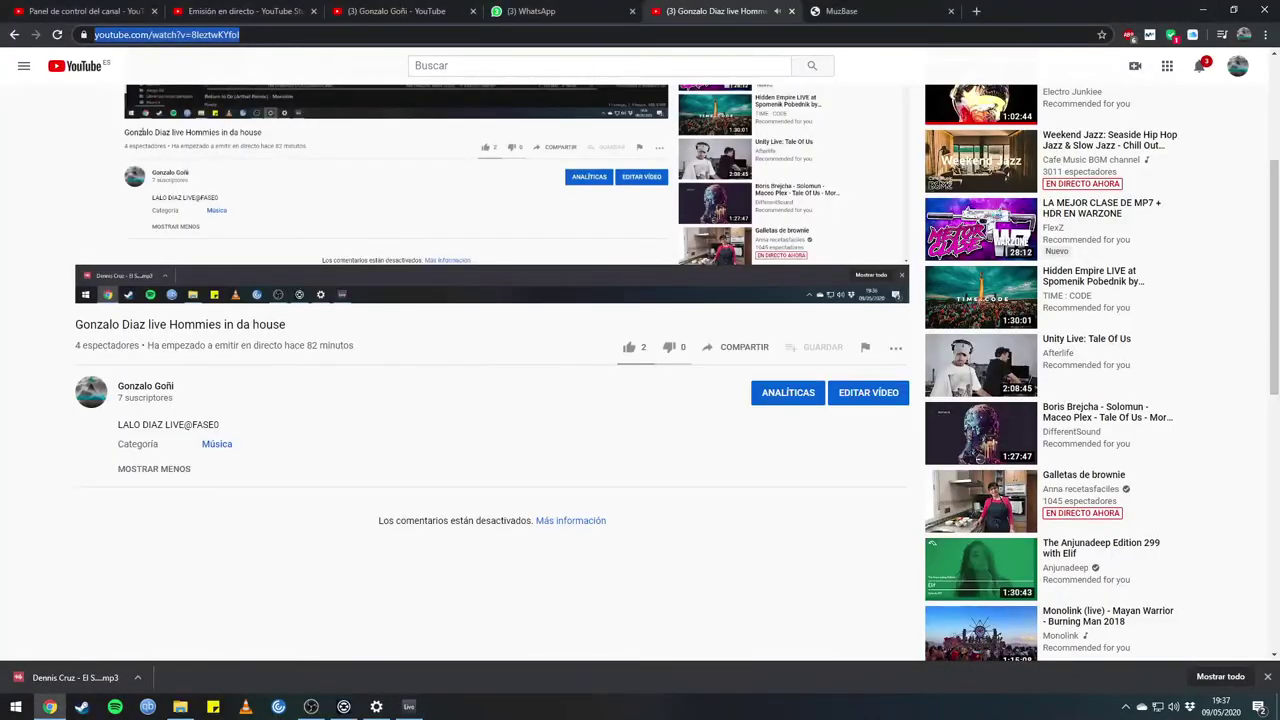
{"action": "left_click", "coordinate": [343, 706]}
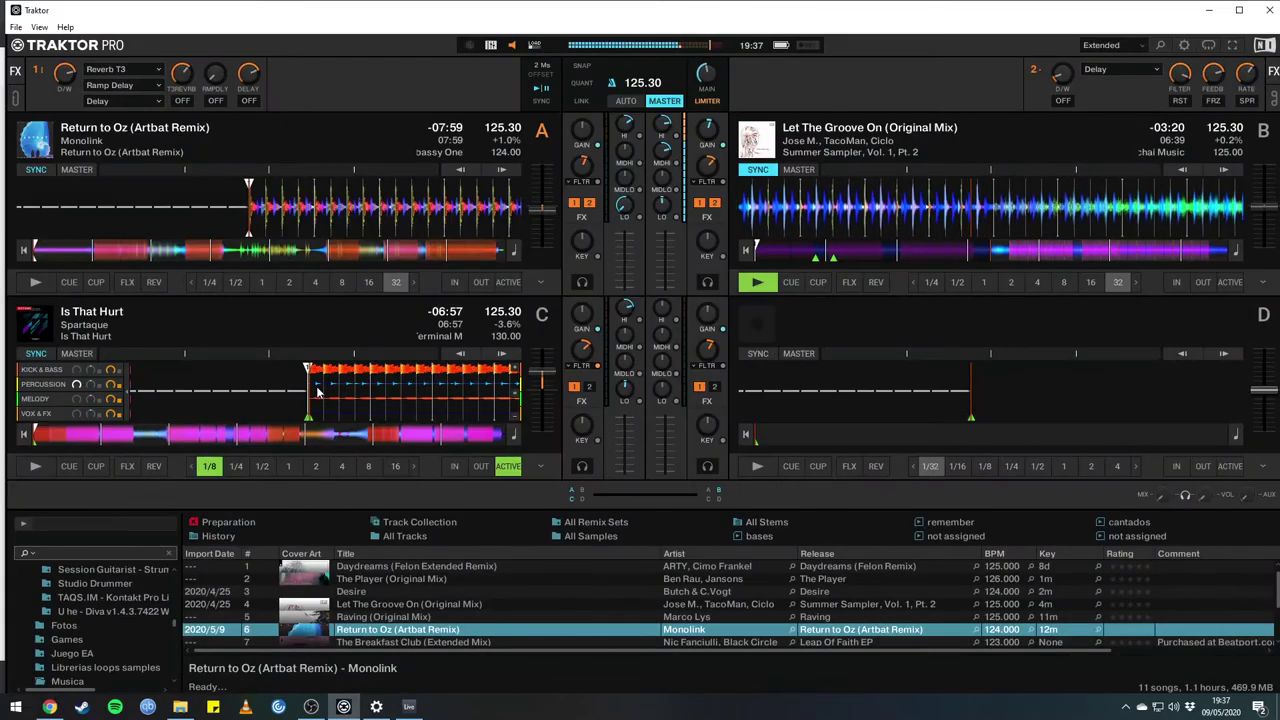
Start Return to Oz in sync from its beginning on deck A, and stop Let The Groove On on deck B.
{"action": "left_click", "coordinate": [92, 256]}
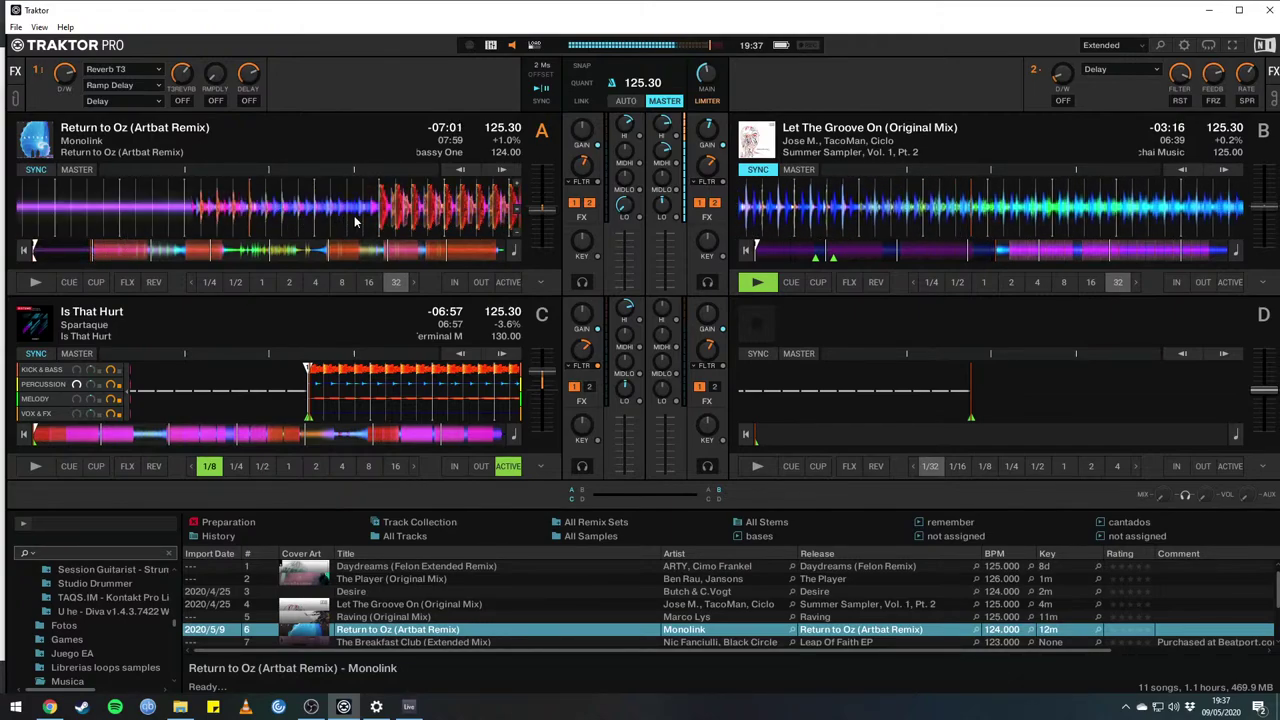
{"action": "mouse_move", "coordinate": [258, 222]}
{"action": "left_mouse_down"}
{"action": "mouse_move", "coordinate": [215, 229]}
{"action": "mouse_move", "coordinate": [258, 223]}
{"action": "left_mouse_up"}
{"action": "left_click", "coordinate": [30, 252]}
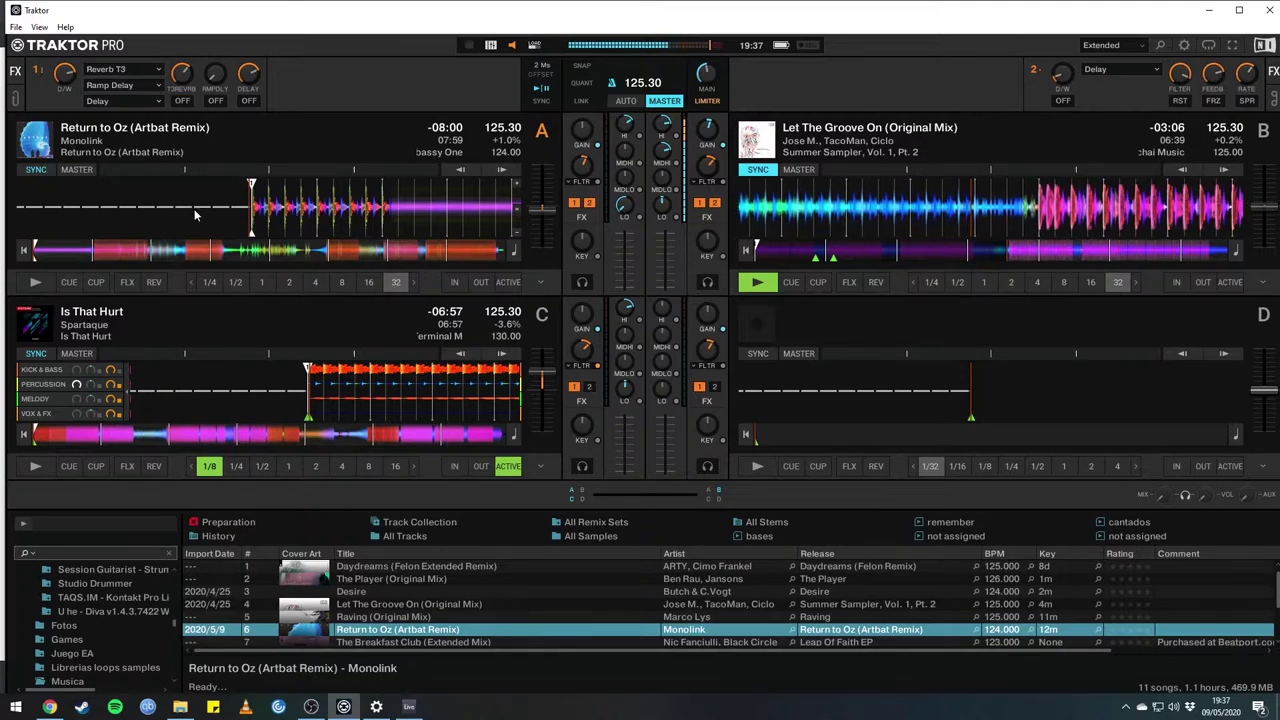
{"action": "key", "text": "space"}
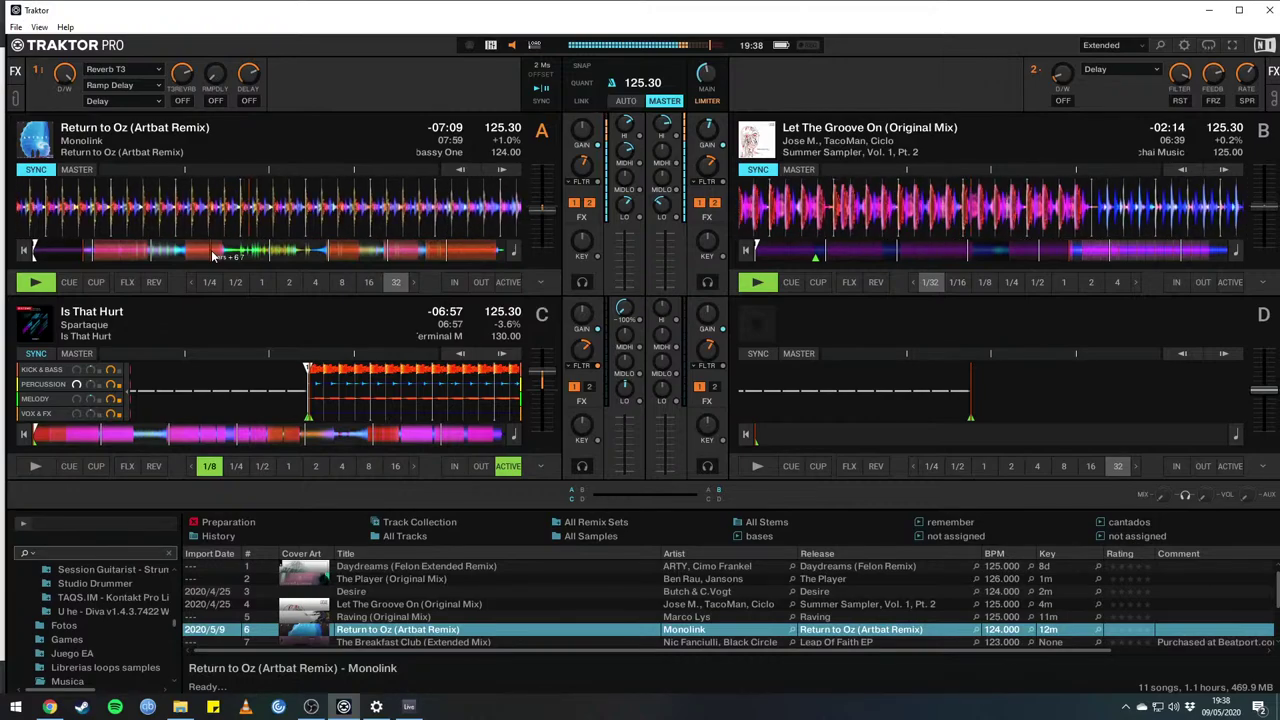
{"action": "key", "text": "space"}
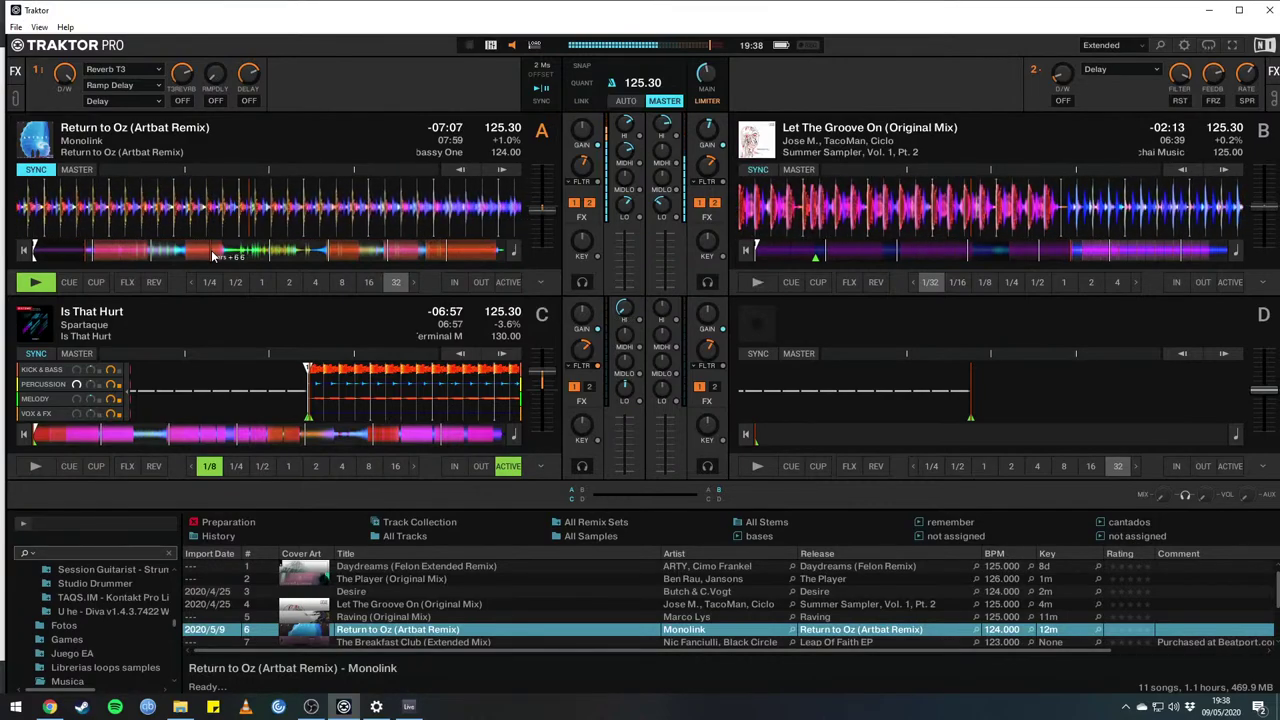
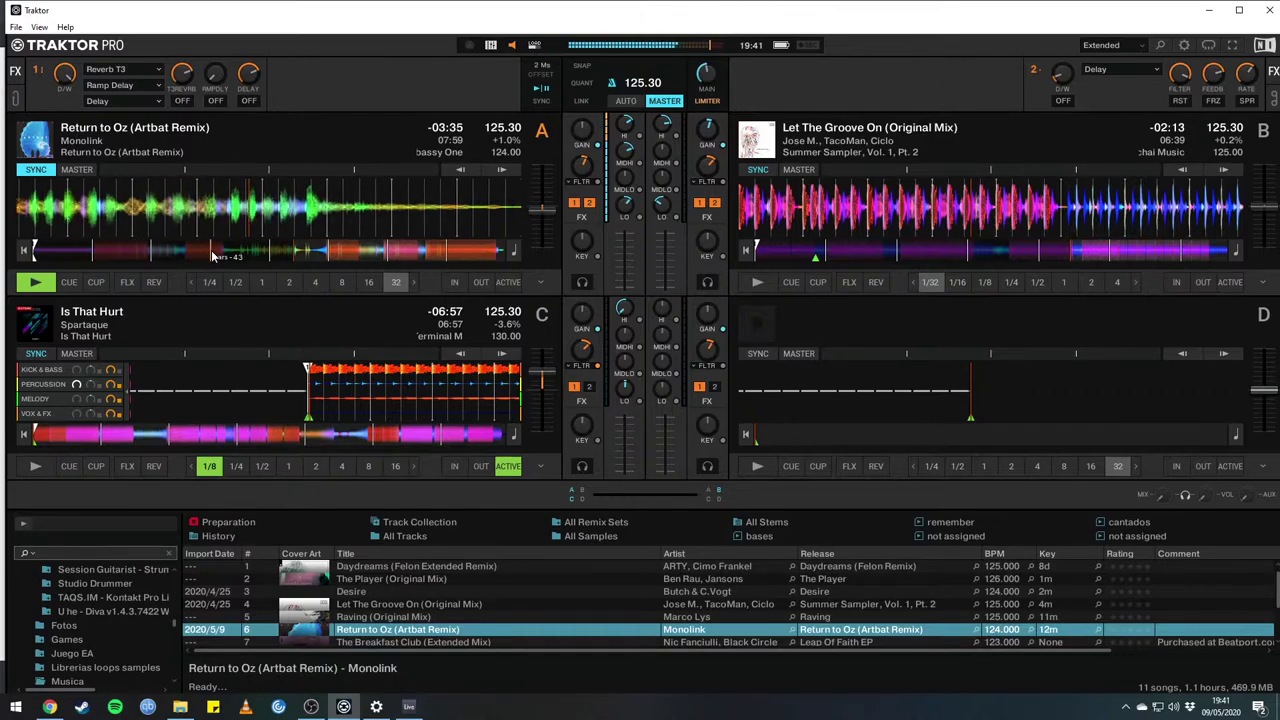
Enlarge the browser and look through the track lists of Abril de cuarentena, febrero afro and its chill electronica subfolder.
{"action": "key", "text": "ctrl+F5"}
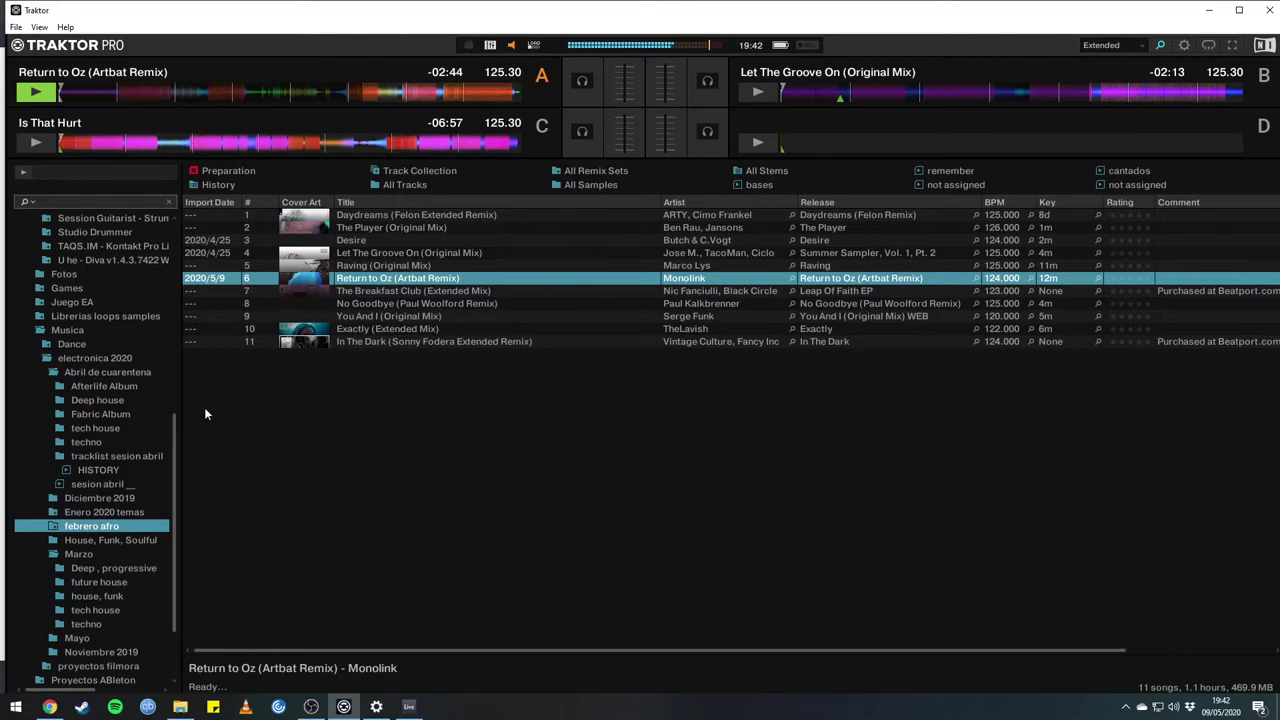
{"action": "left_click", "coordinate": [77, 372]}
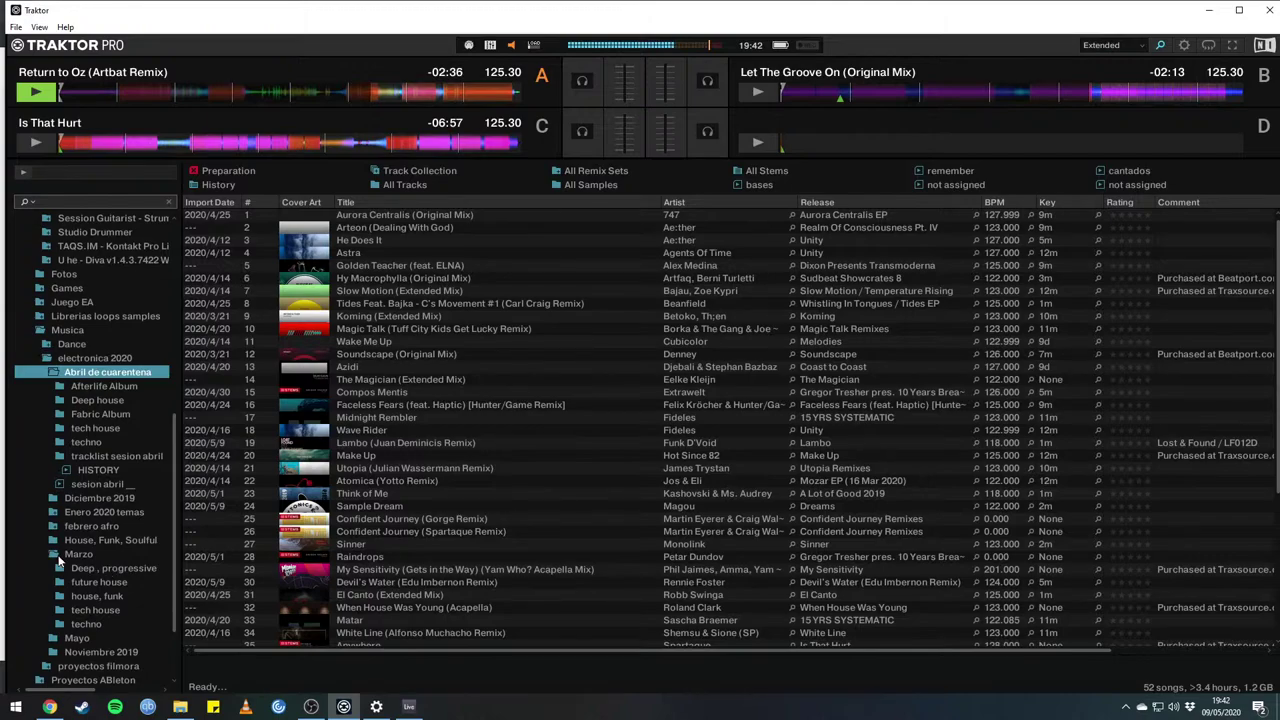
{"action": "double_click", "coordinate": [57, 526]}
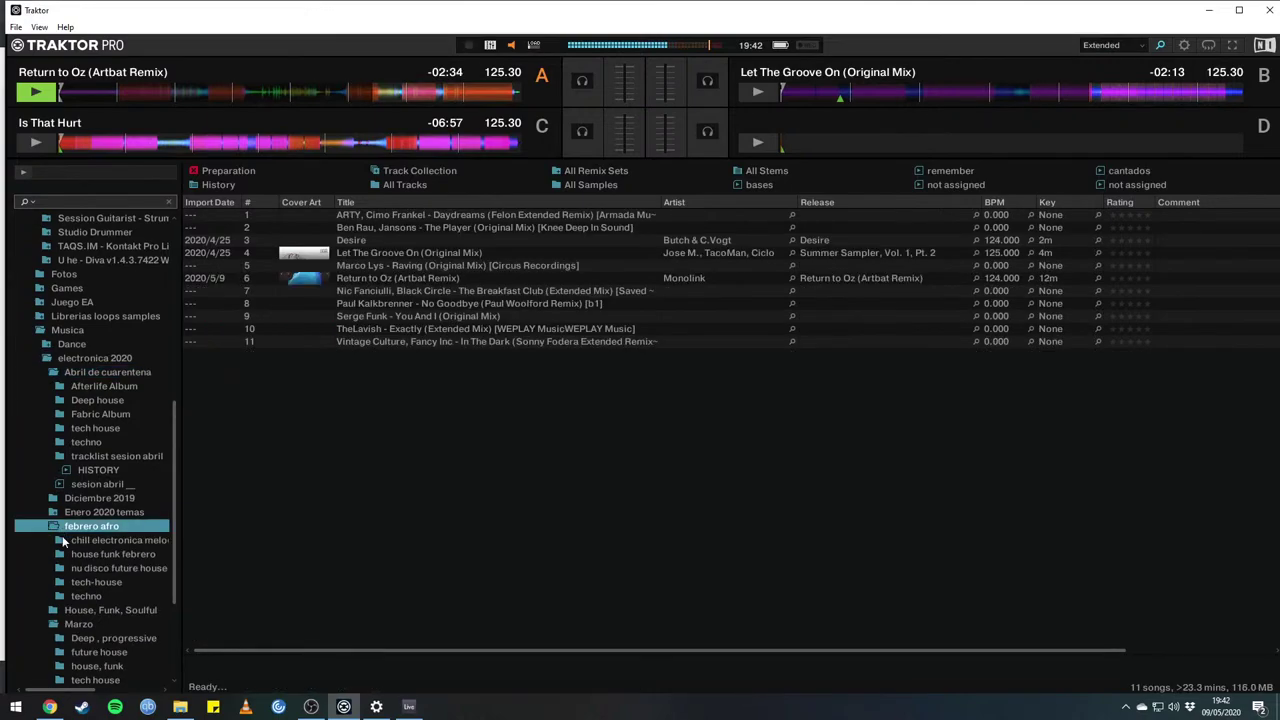
{"action": "left_click", "coordinate": [62, 538]}
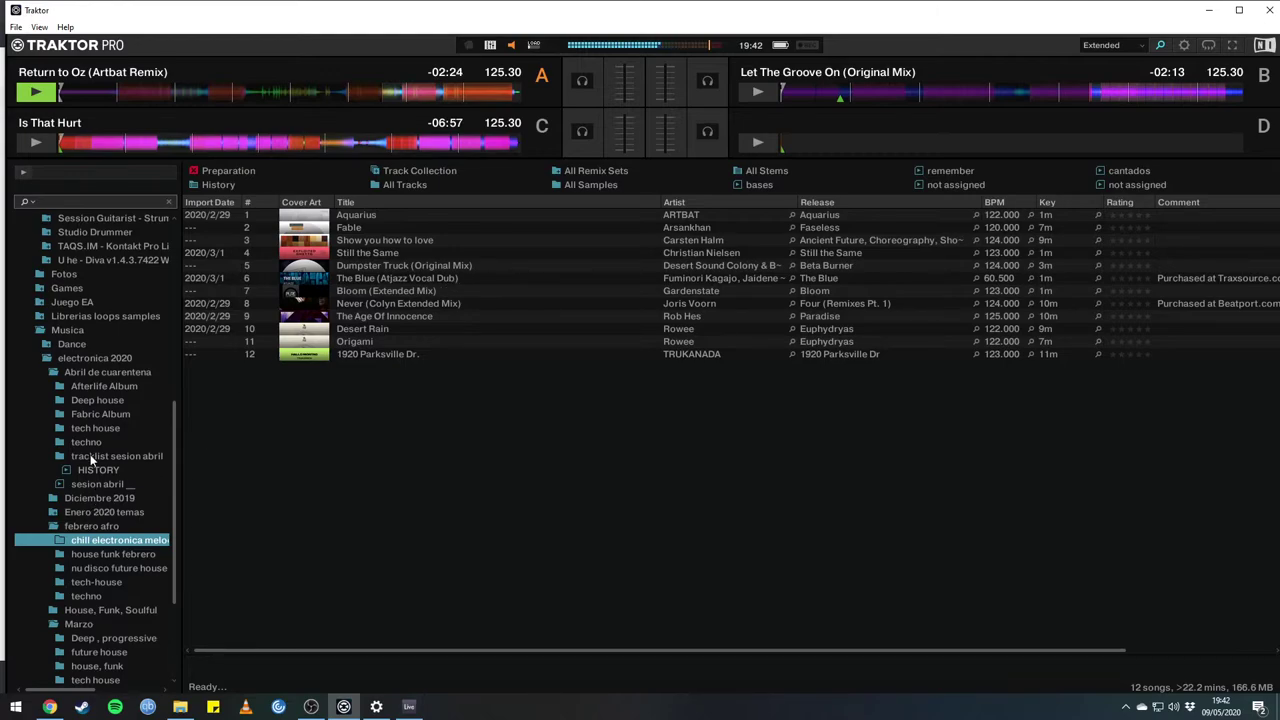
Switch to File Explorer and search the Nuevo vol (D:) drive for "glue".
{"action": "left_click", "coordinate": [180, 707]}
{"action": "left_click", "coordinate": [1045, 362]}
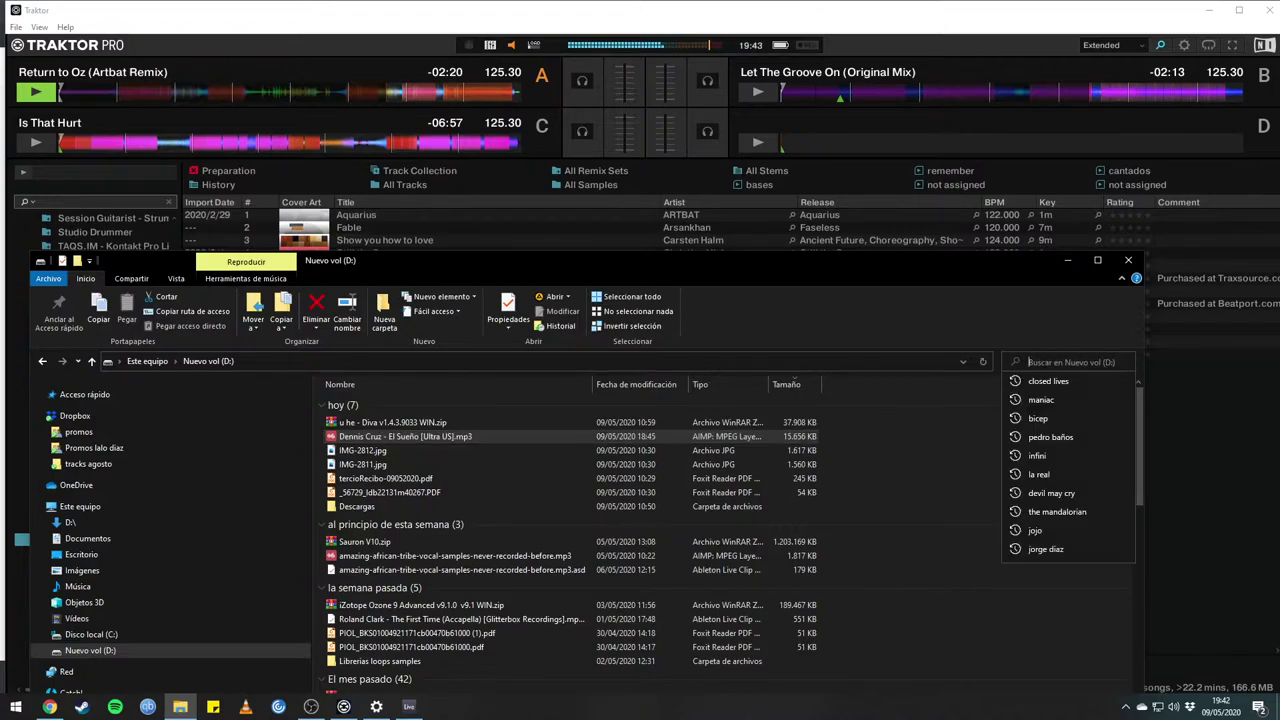
{"action": "type", "text": "glue"}
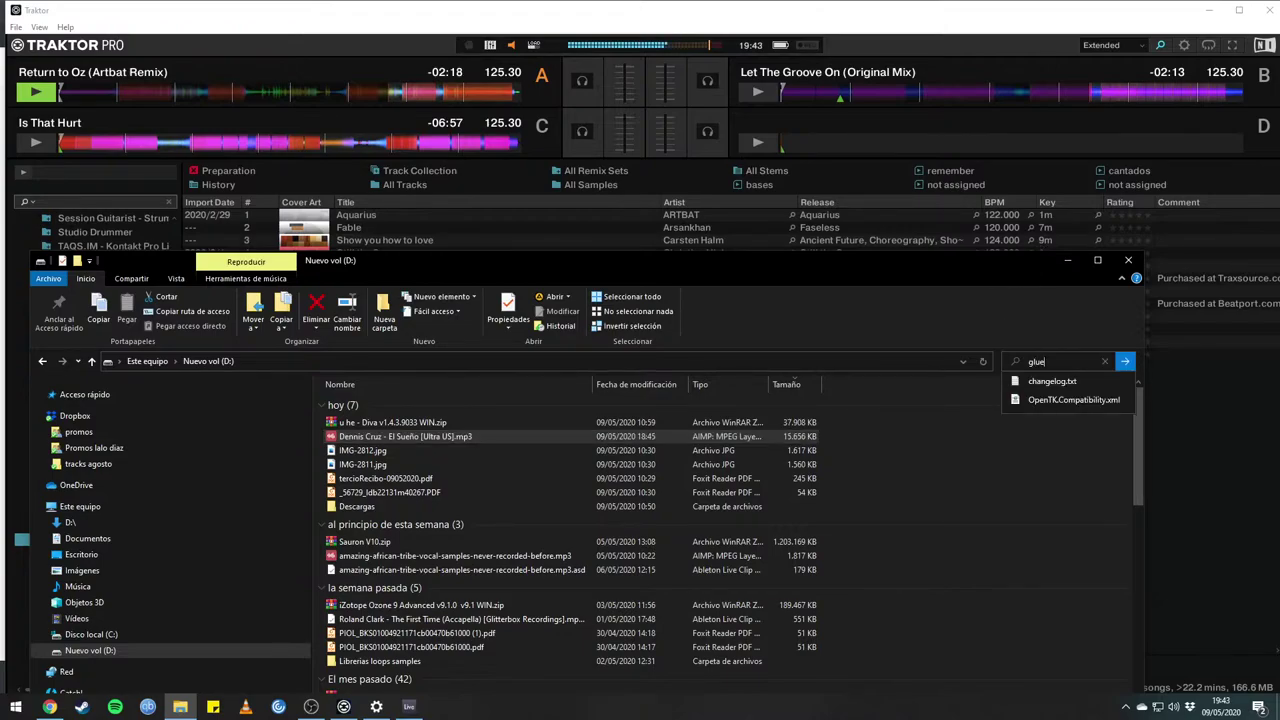
{"action": "key", "text": "Return"}
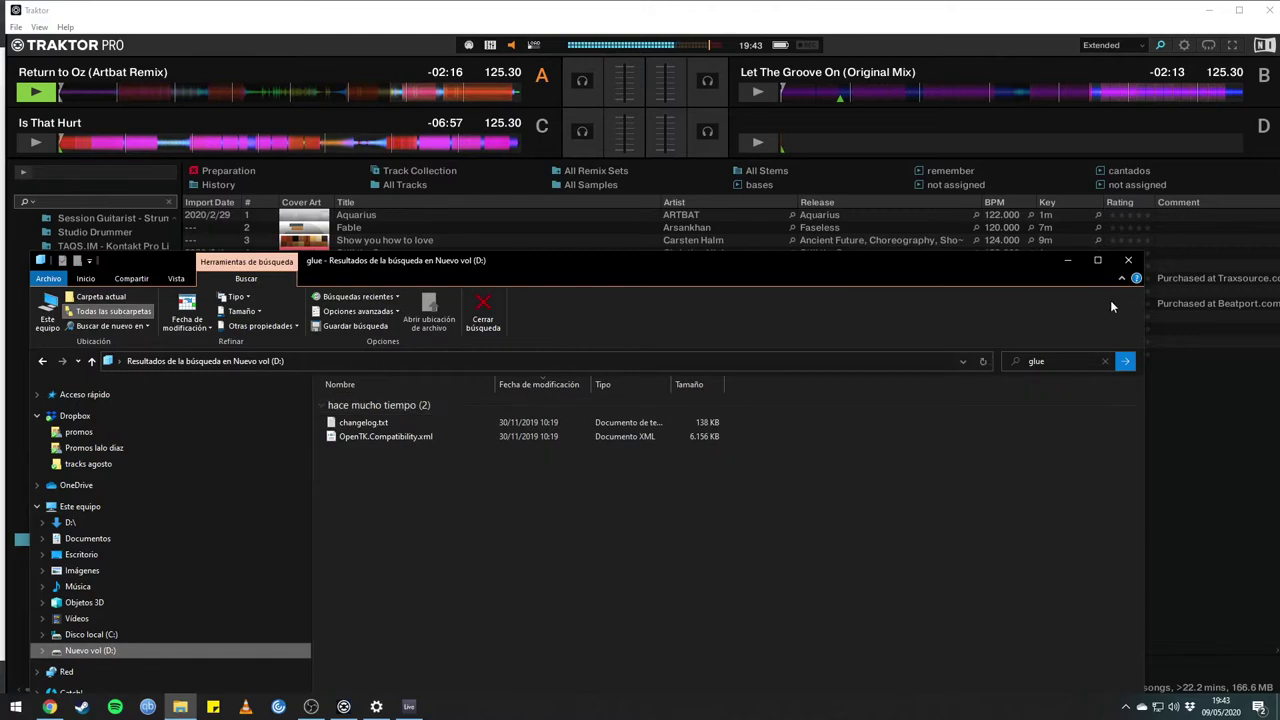
Close the file search, return to Traktor's browser and open the Abril de cuarentena folder.
{"action": "left_click", "coordinate": [1130, 260]}
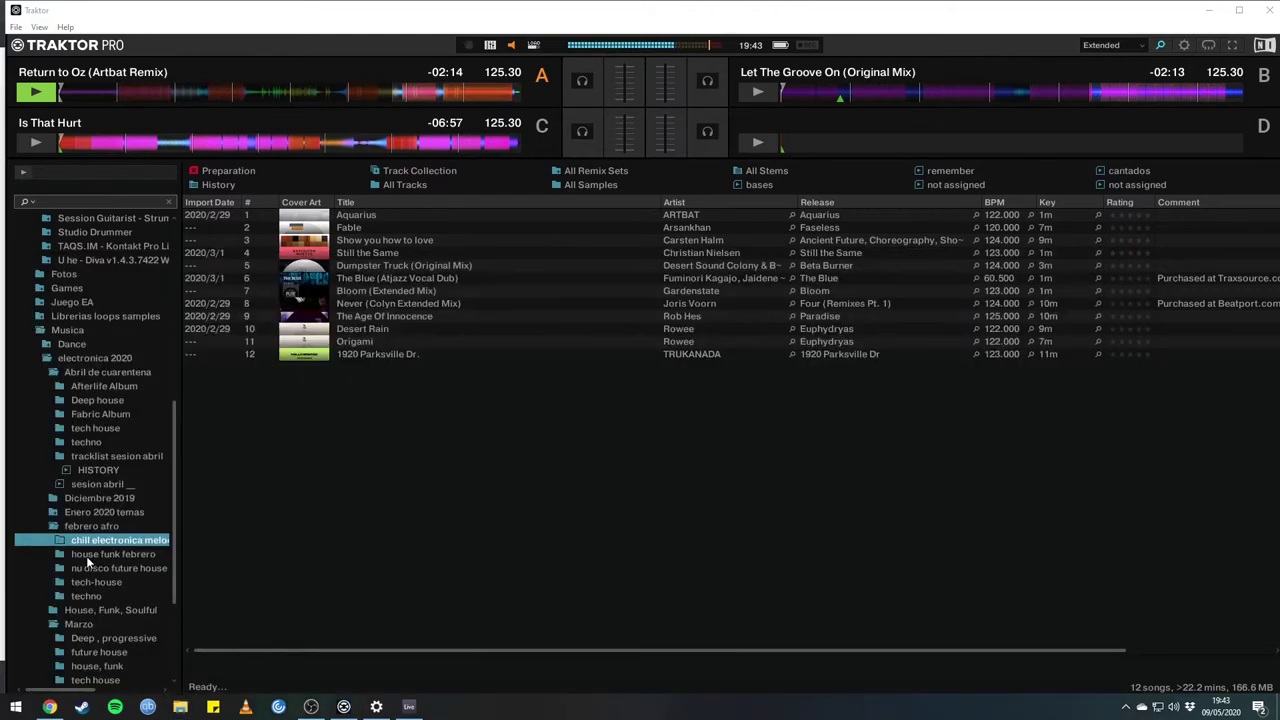
{"action": "left_click", "coordinate": [366, 356]}
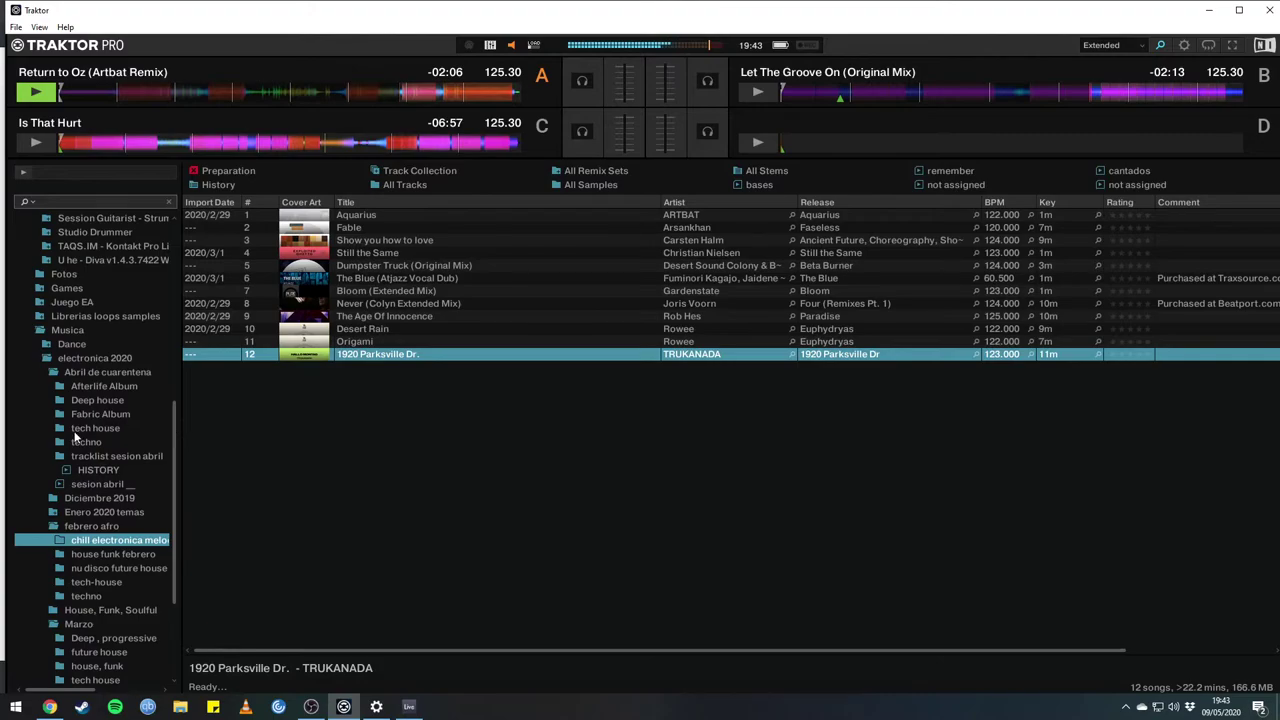
{"action": "left_click", "coordinate": [79, 370]}
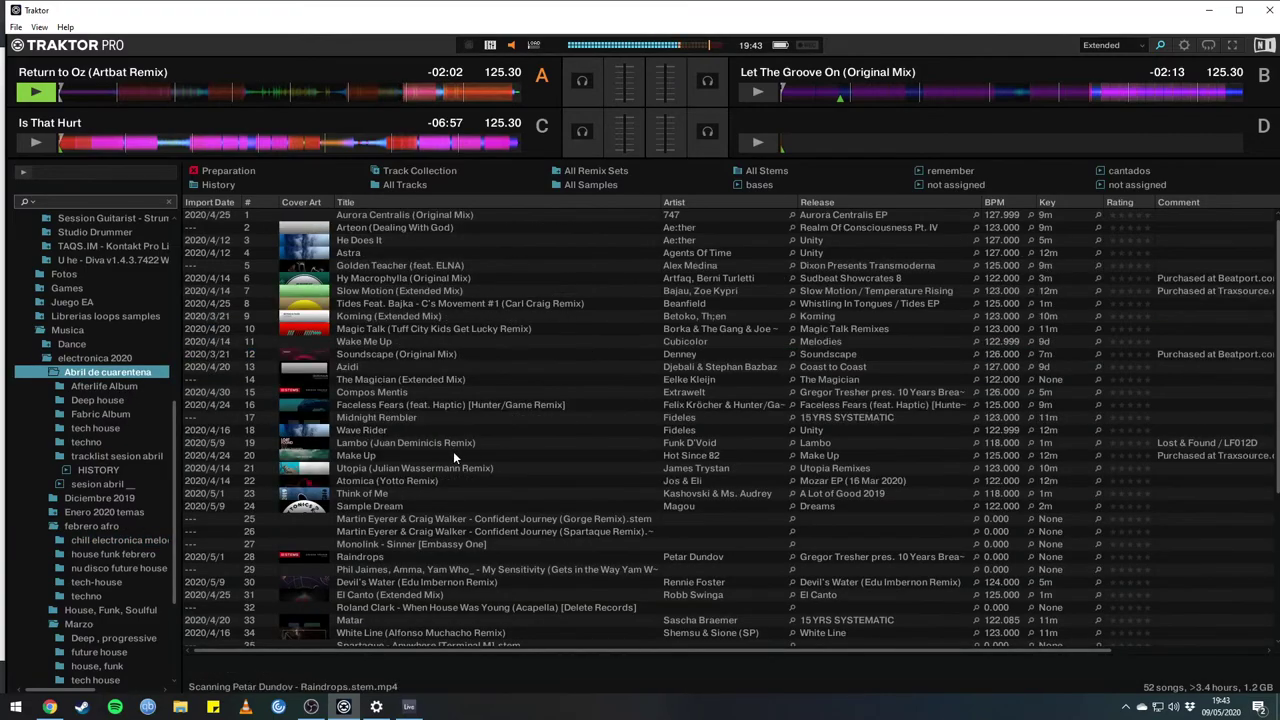
Find Man with the Red Face (ATFC's 'When The Lights Go Up' Remix) in the track list and load it onto deck B.
{"action": "scroll", "coordinate": [450, 462], "scroll_direction": "down", "scroll_amount": 3}
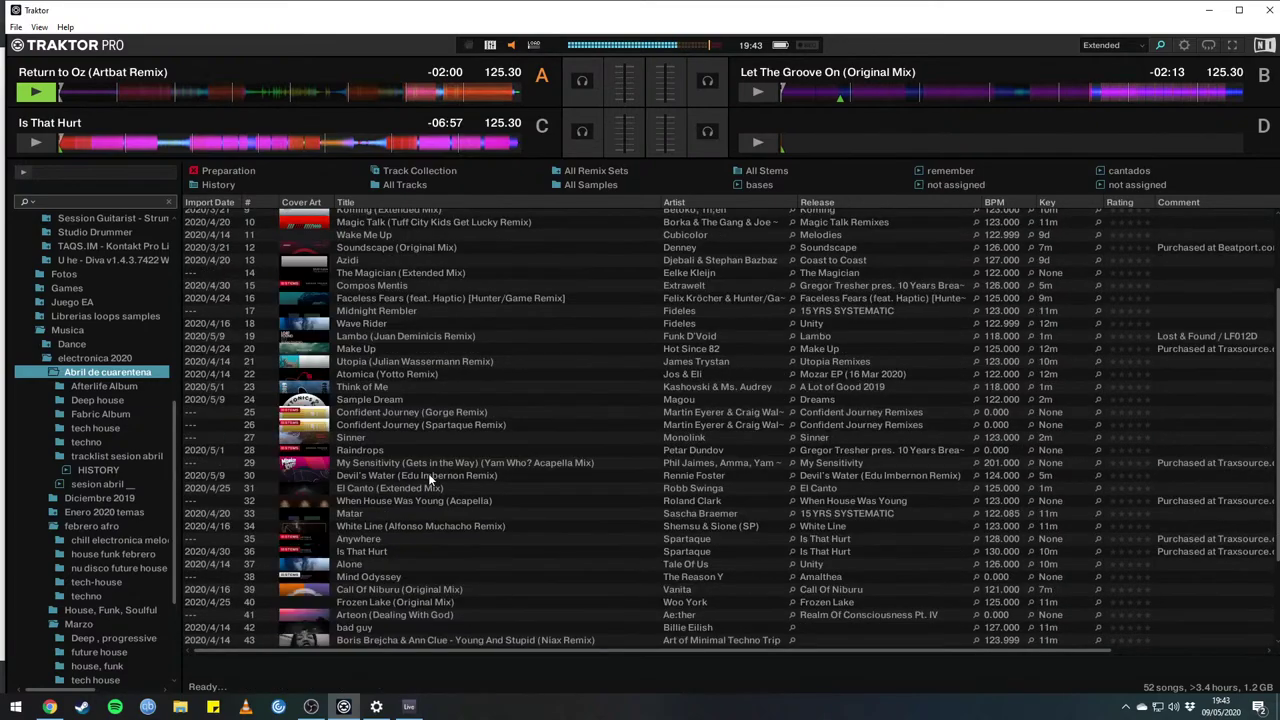
{"action": "scroll", "coordinate": [424, 473], "scroll_direction": "down", "scroll_amount": 2}
{"action": "scroll", "coordinate": [400, 560], "scroll_direction": "down", "scroll_amount": 1}
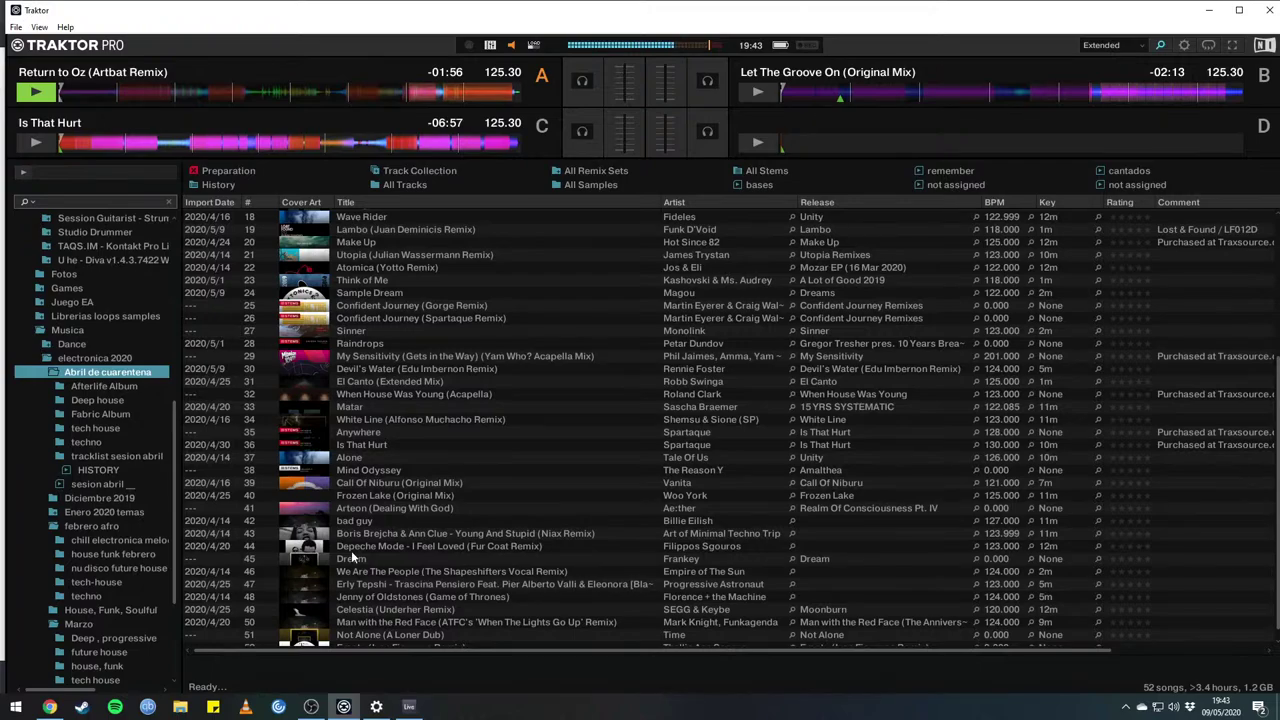
{"action": "left_click", "coordinate": [395, 546]}
{"action": "left_click", "coordinate": [396, 556]}
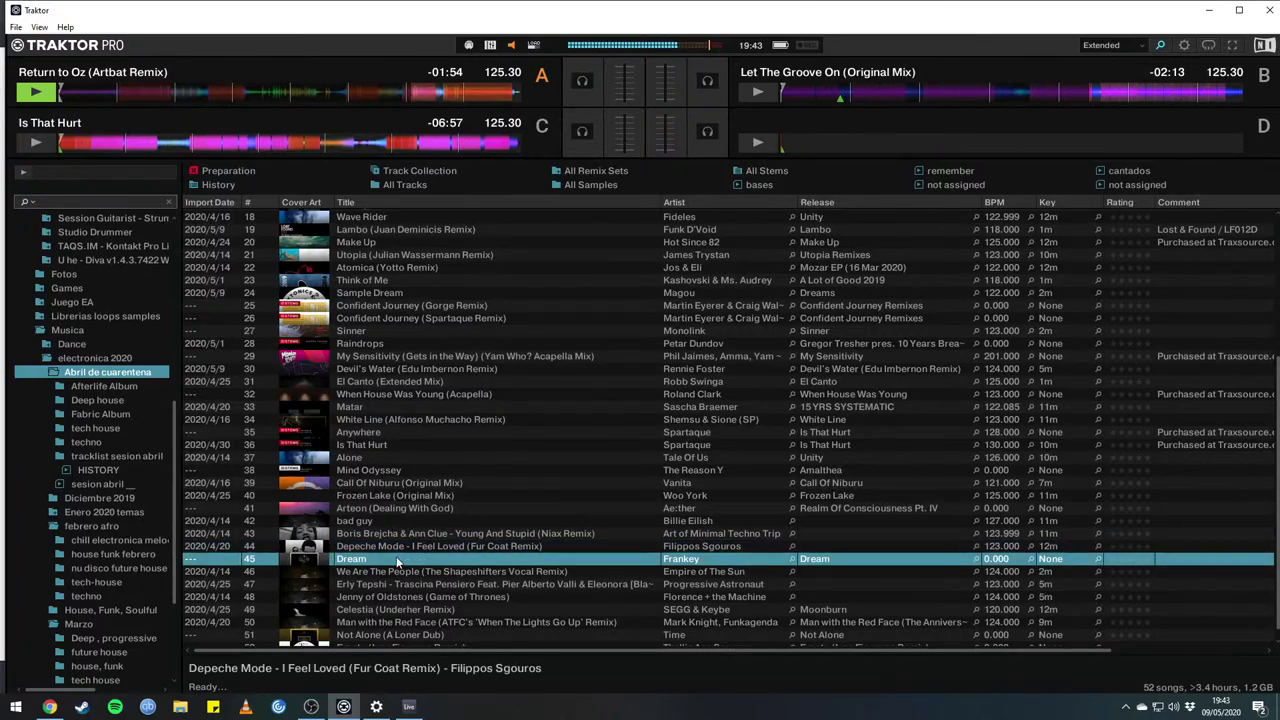
{"action": "scroll", "coordinate": [400, 556], "scroll_direction": "down", "scroll_amount": 1}
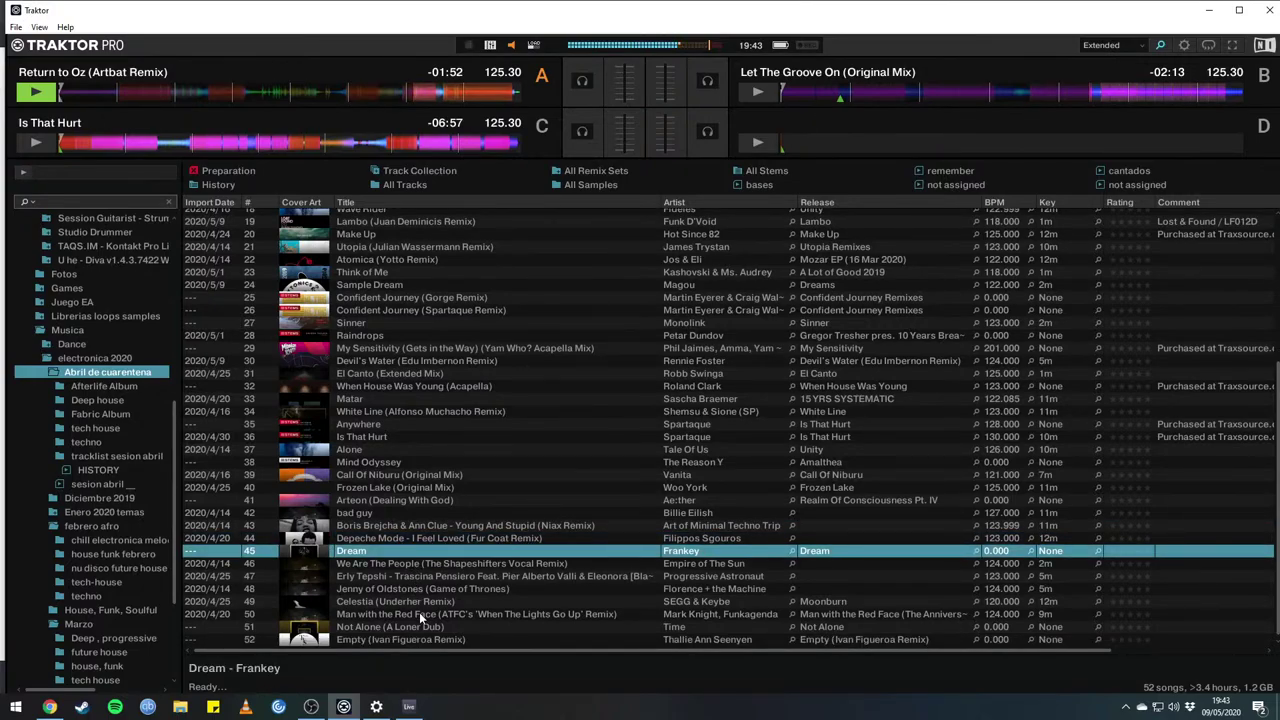
{"action": "left_click_drag", "start_coordinate": [419, 612], "coordinate": [722, 97]}
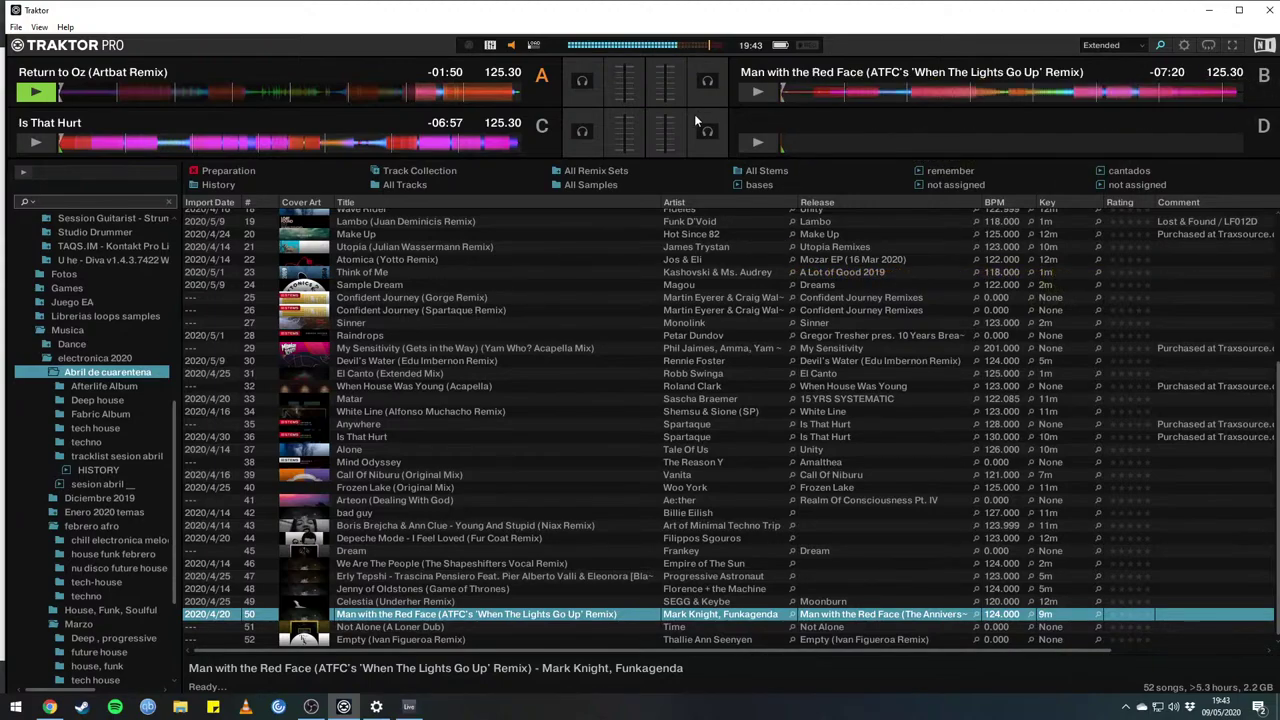
Restore the full deck view, start Man with the Red Face in sync from about 2:04 on deck B, and stop Return to Oz on deck A.
{"action": "key", "text": "Tab"}
{"action": "key", "text": "Tab"}
{"action": "key", "text": "Tab"}
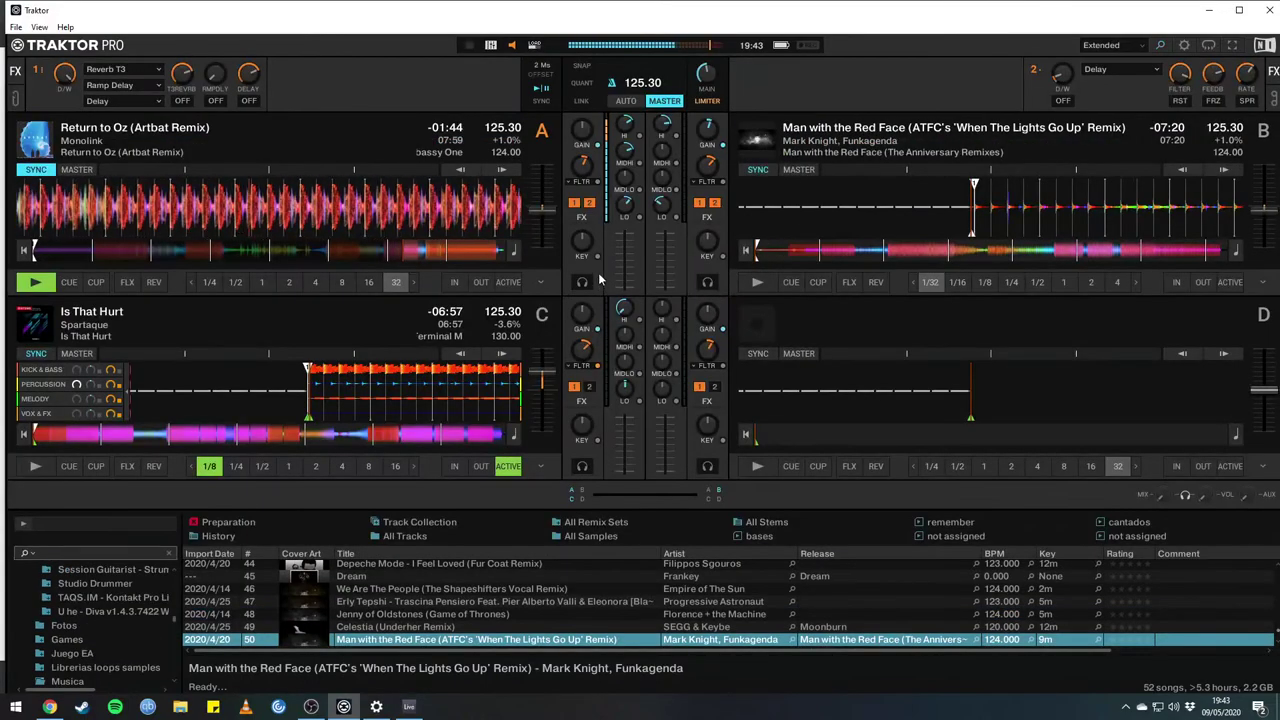
{"action": "left_click", "coordinate": [890, 250]}
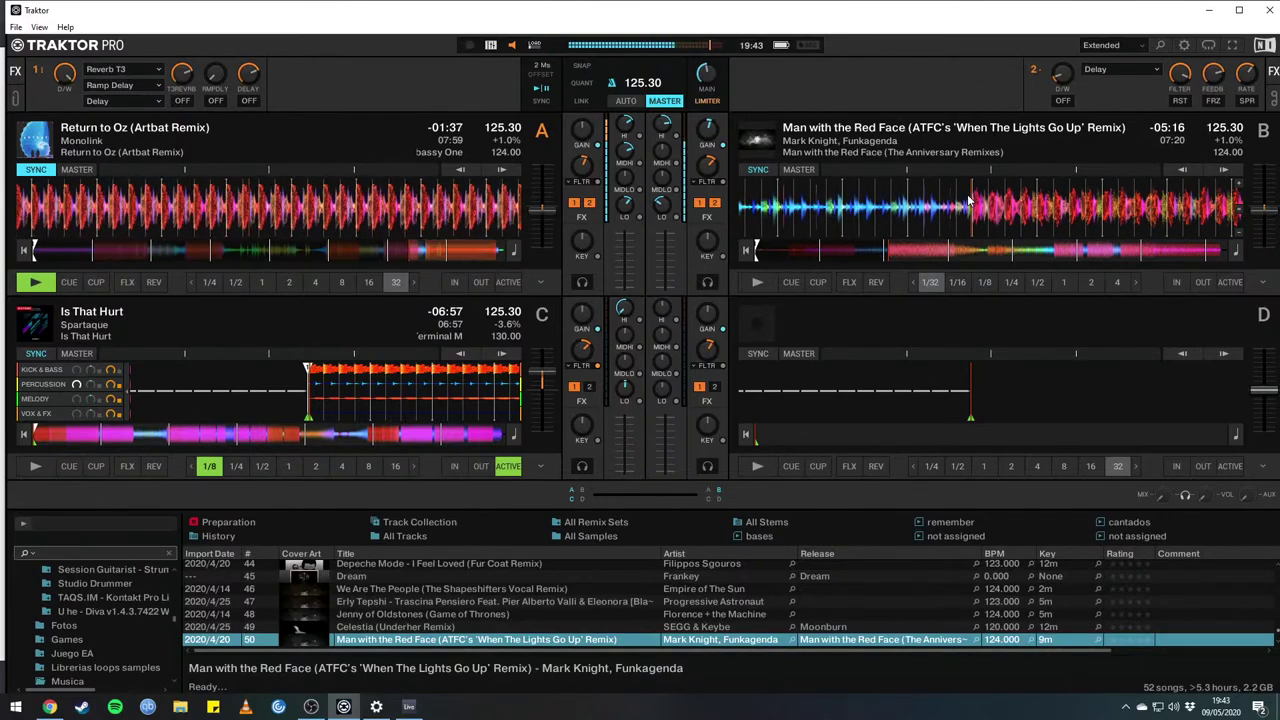
{"action": "key", "text": "space"}
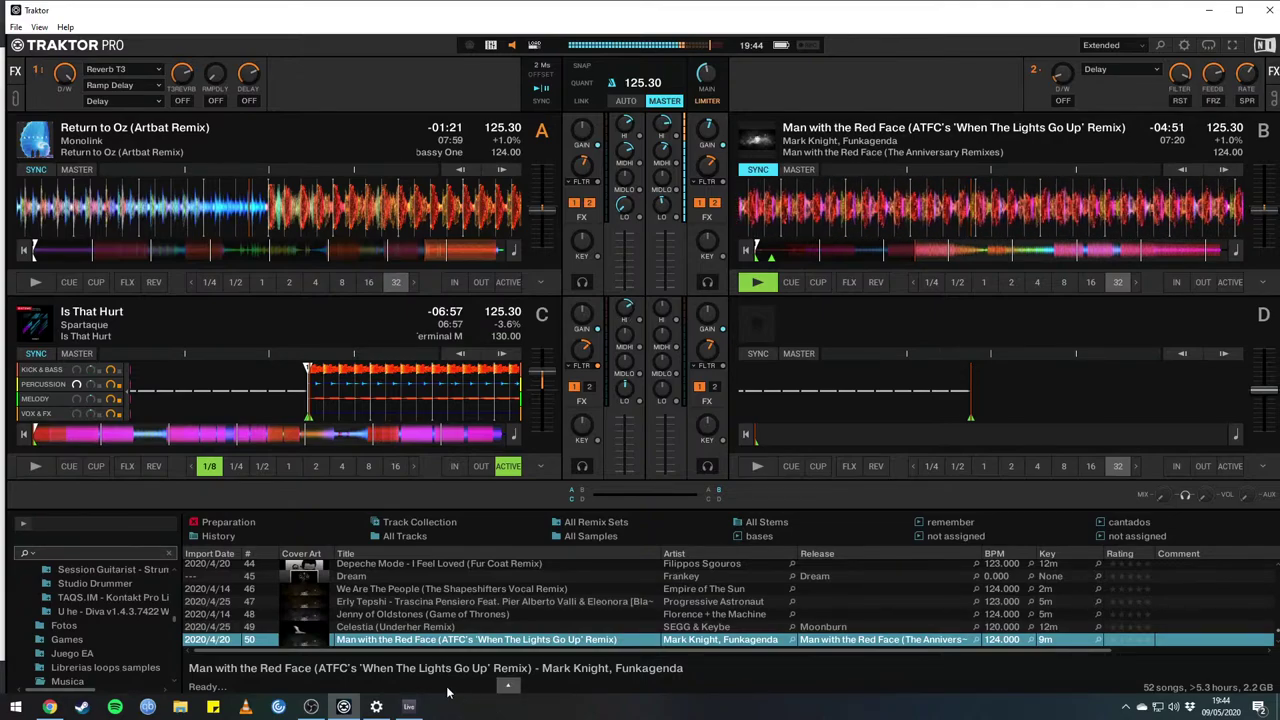
Switch to Chrome to check the live broadcast's YouTube watch page, and return to Traktor.
{"action": "left_click", "coordinate": [49, 707]}
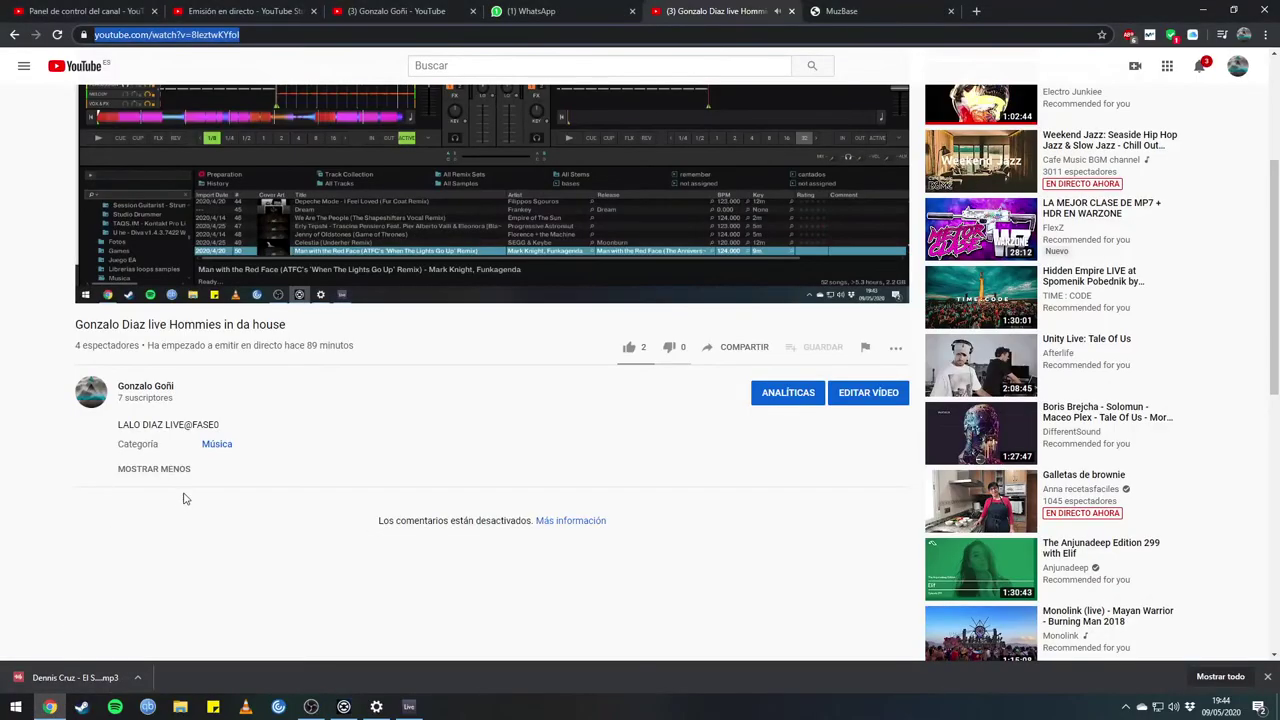
{"action": "left_click", "coordinate": [343, 707]}
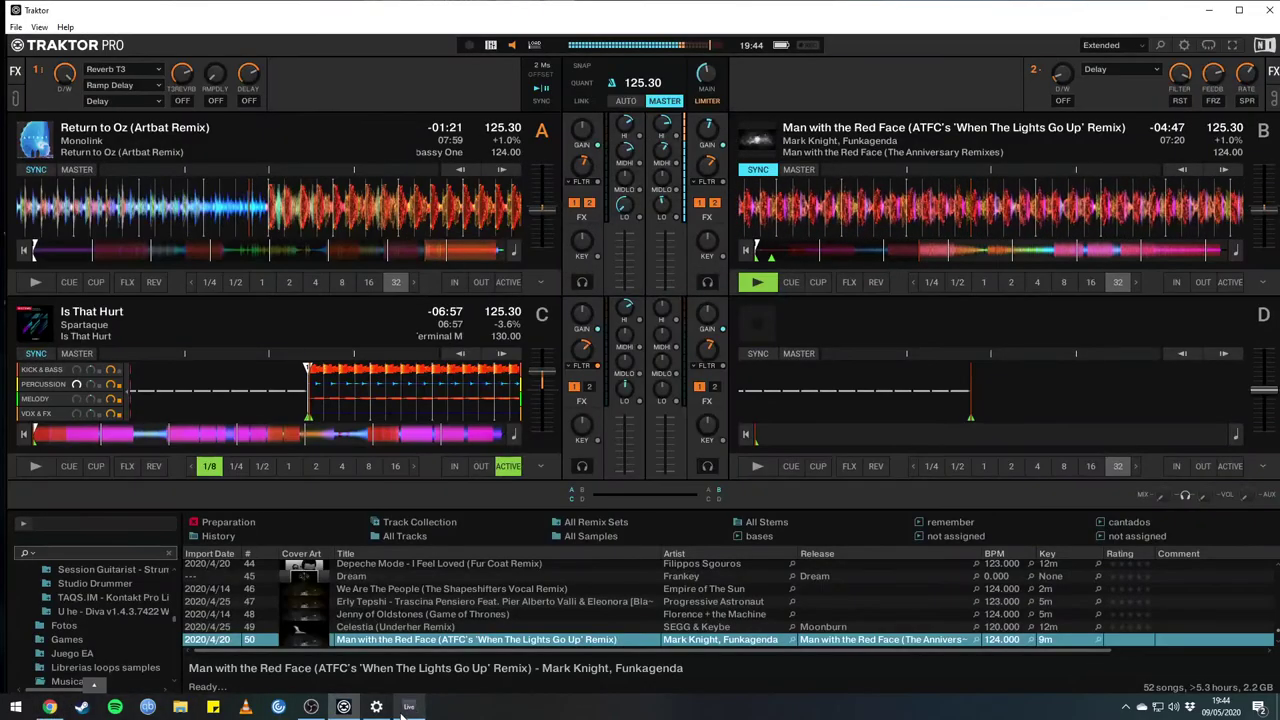
{"action": "mouse_move", "coordinate": [408, 710]}
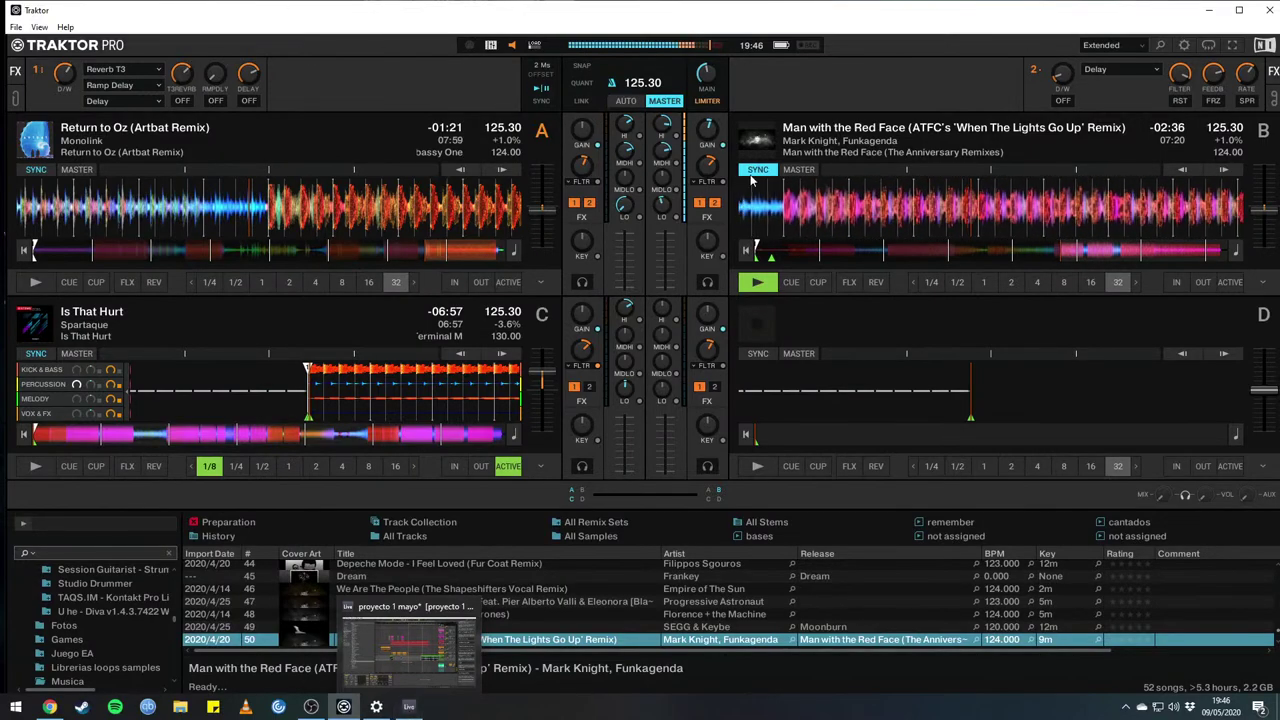
Lower the master tempo to 124.90 BPM and briefly switch the Reverb T3 effect in FX unit 1 on and off.
{"action": "mouse_move", "coordinate": [640, 88]}
{"action": "scroll", "coordinate": [641, 88], "scroll_direction": "down", "scroll_amount": 4}
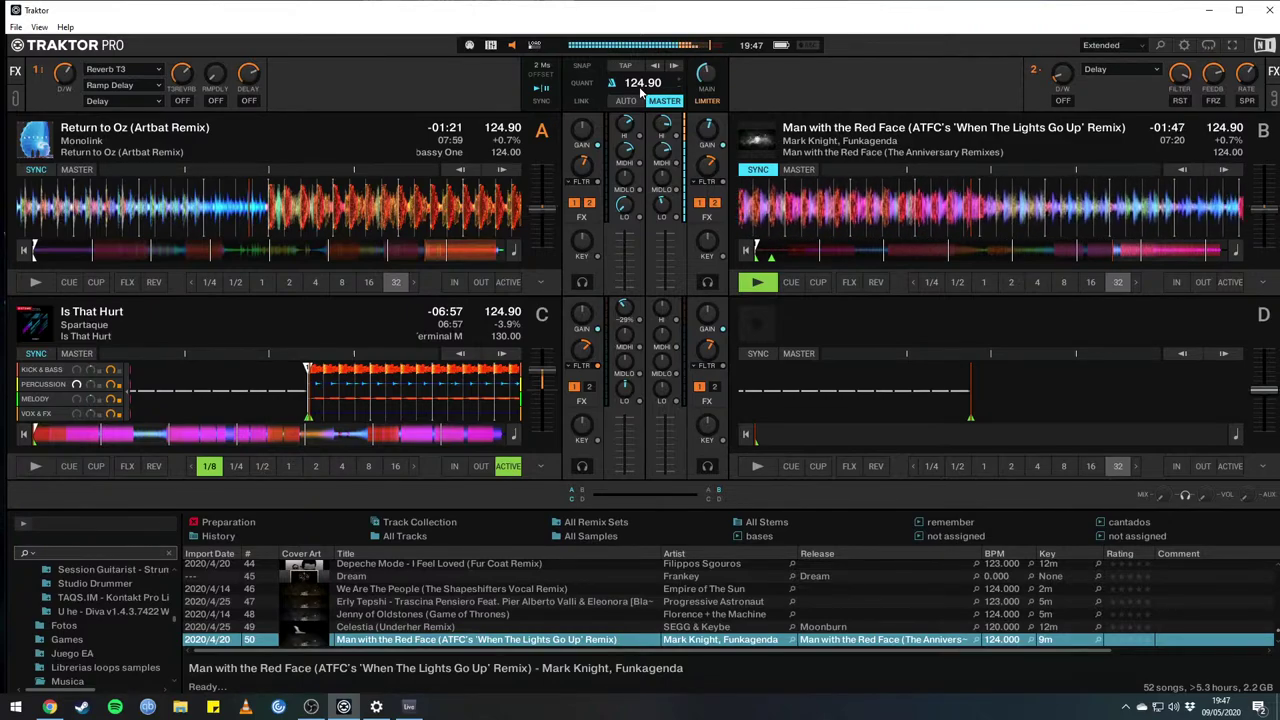
{"action": "key", "text": "1"}
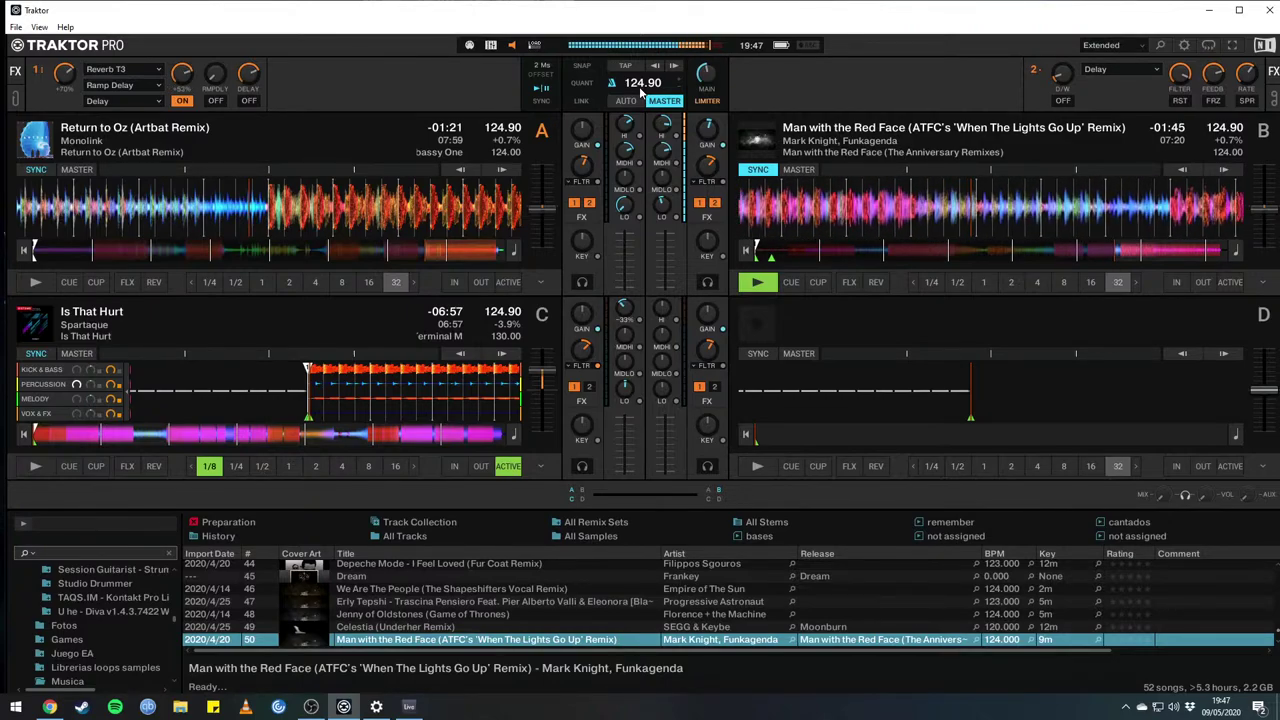
{"action": "key", "text": "1"}
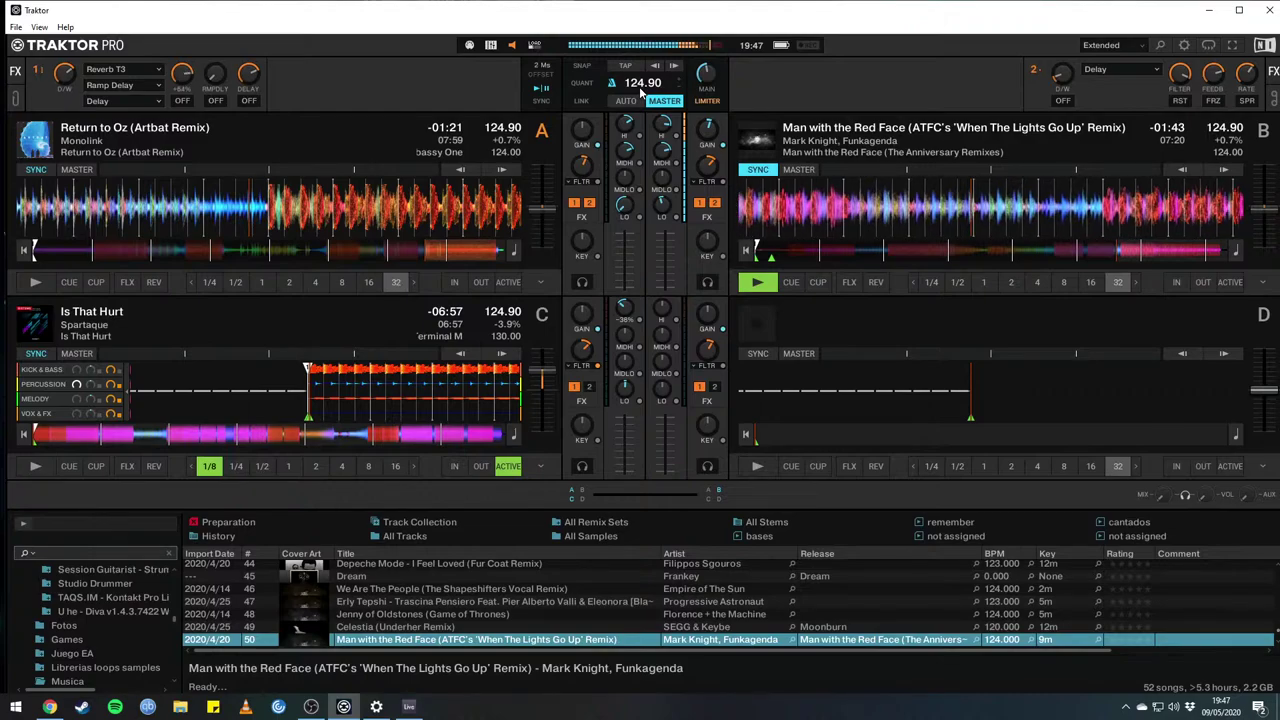